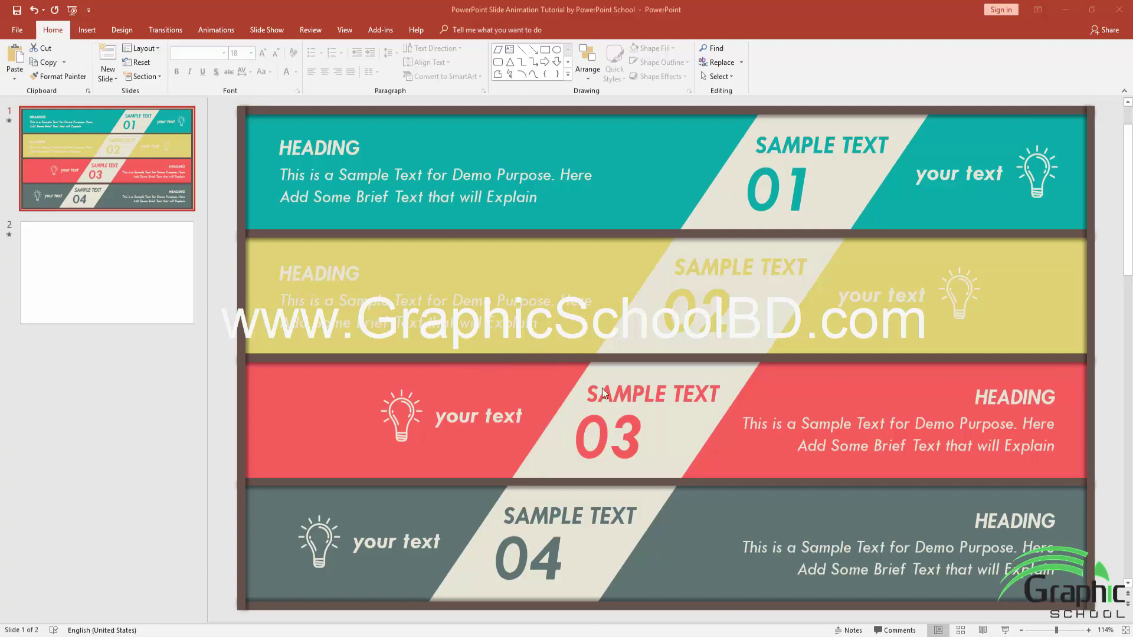
# Preview slide 1 in a slide show, then compare it with the blank slide 2.
pyautogui.click(1004, 630)
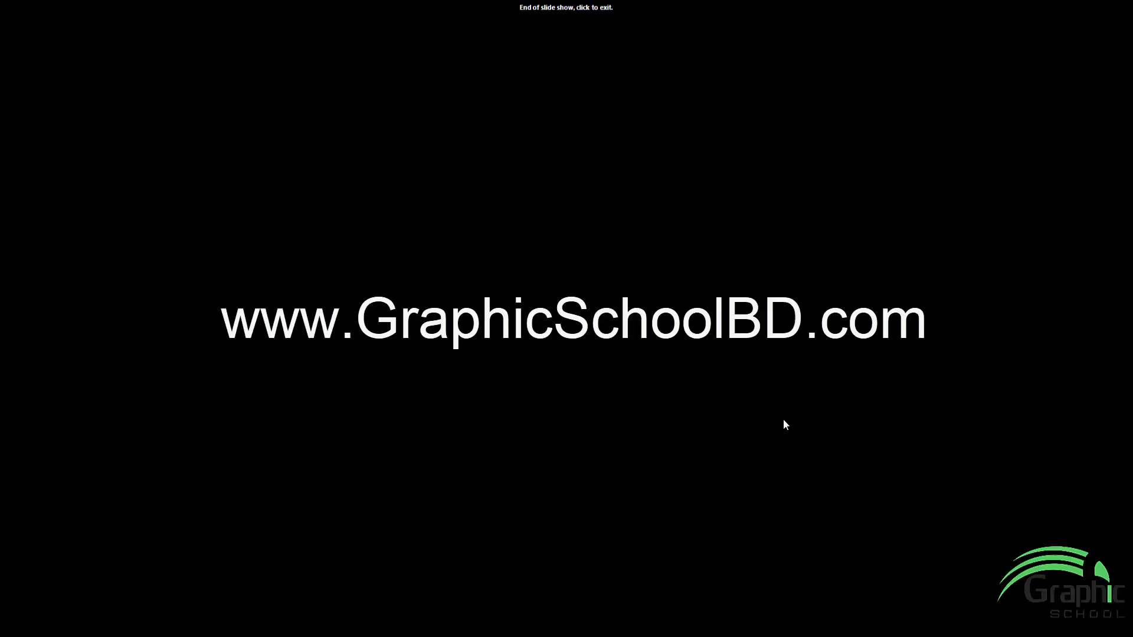
pyautogui.click(783, 419)
pyautogui.click(69, 154)
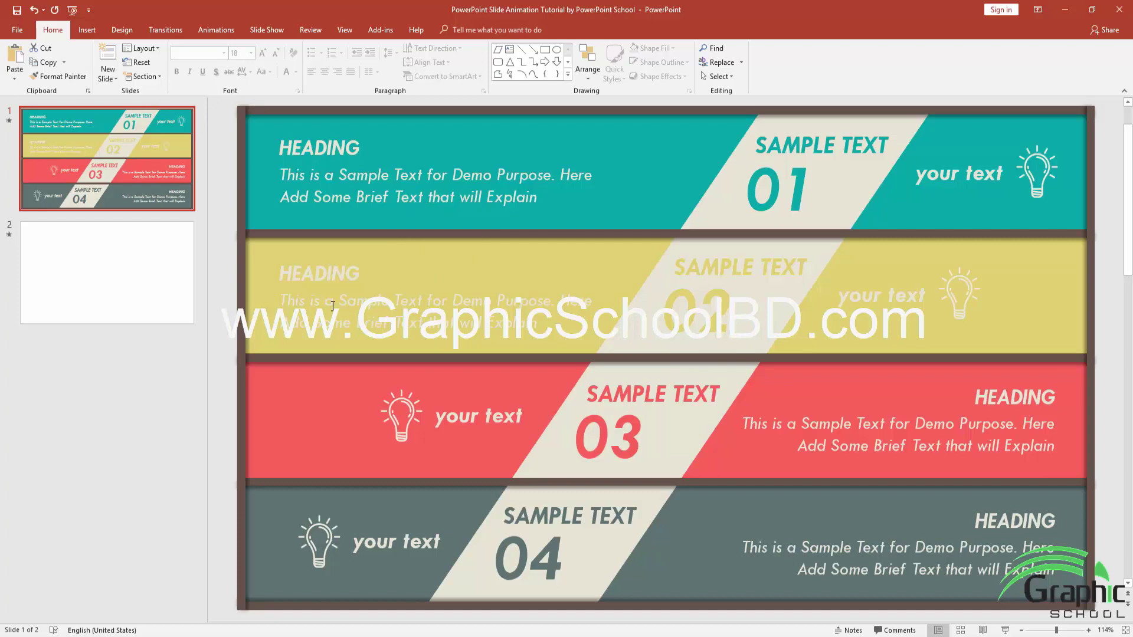
pyautogui.click(141, 287)
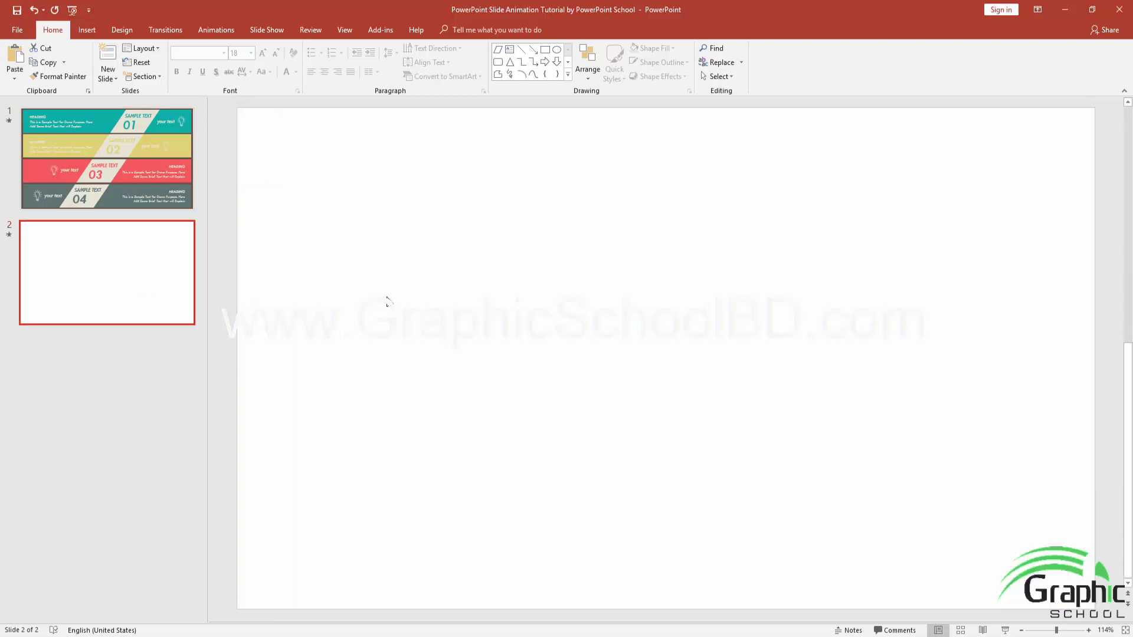
pyautogui.click(110, 193)
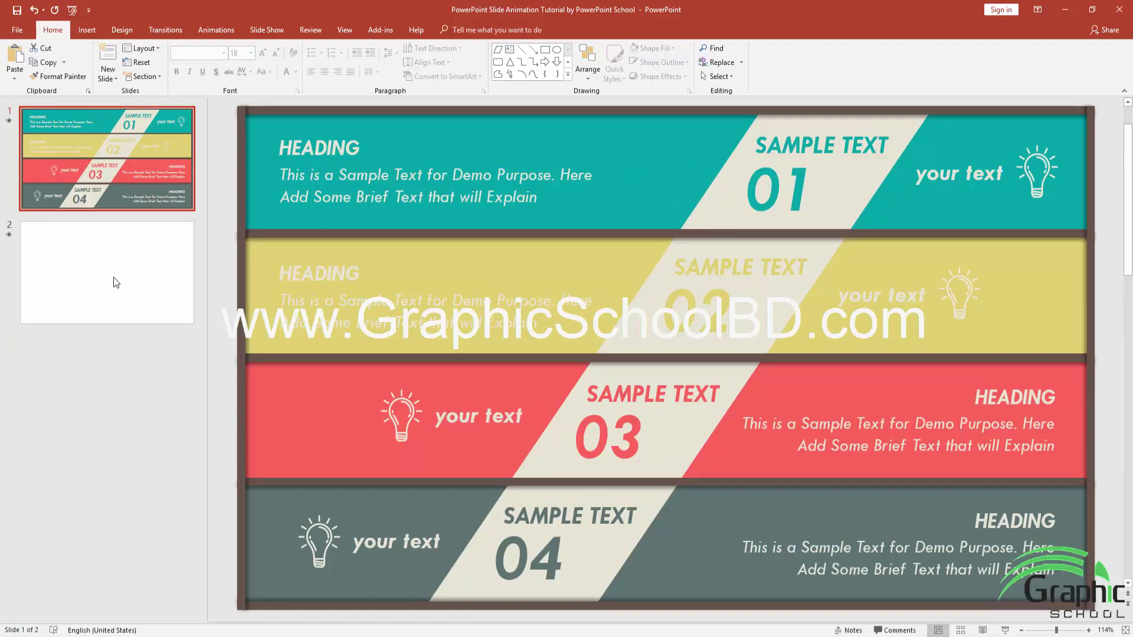
pyautogui.click(82, 277)
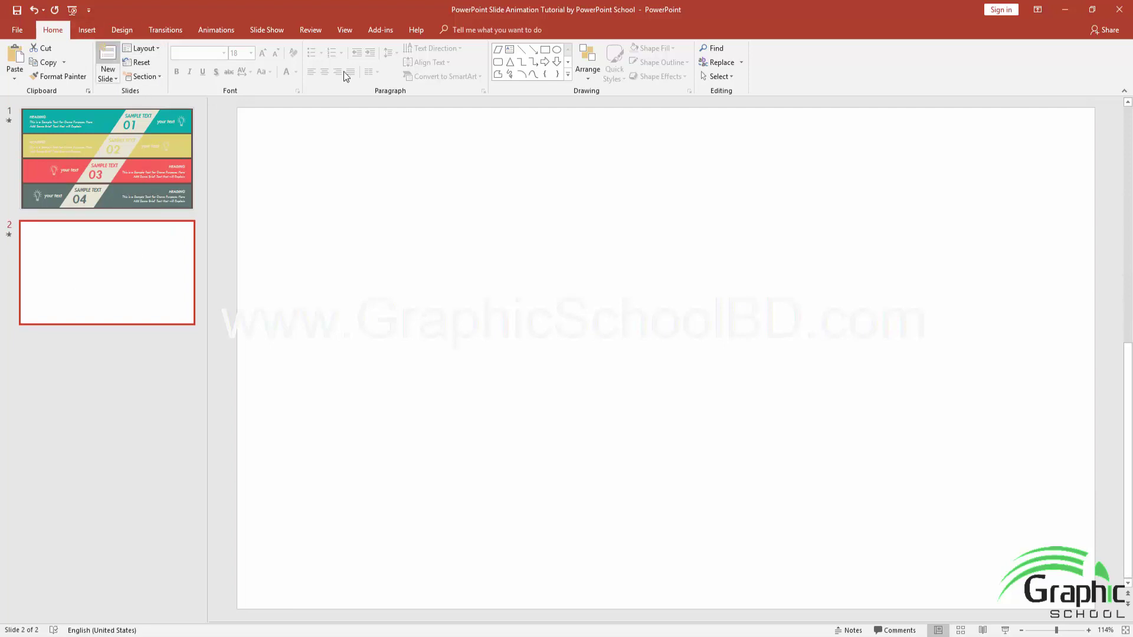
# Draw a rectangle across the top of slide 2 with teal fill and no outline.
pyautogui.click(545, 50)
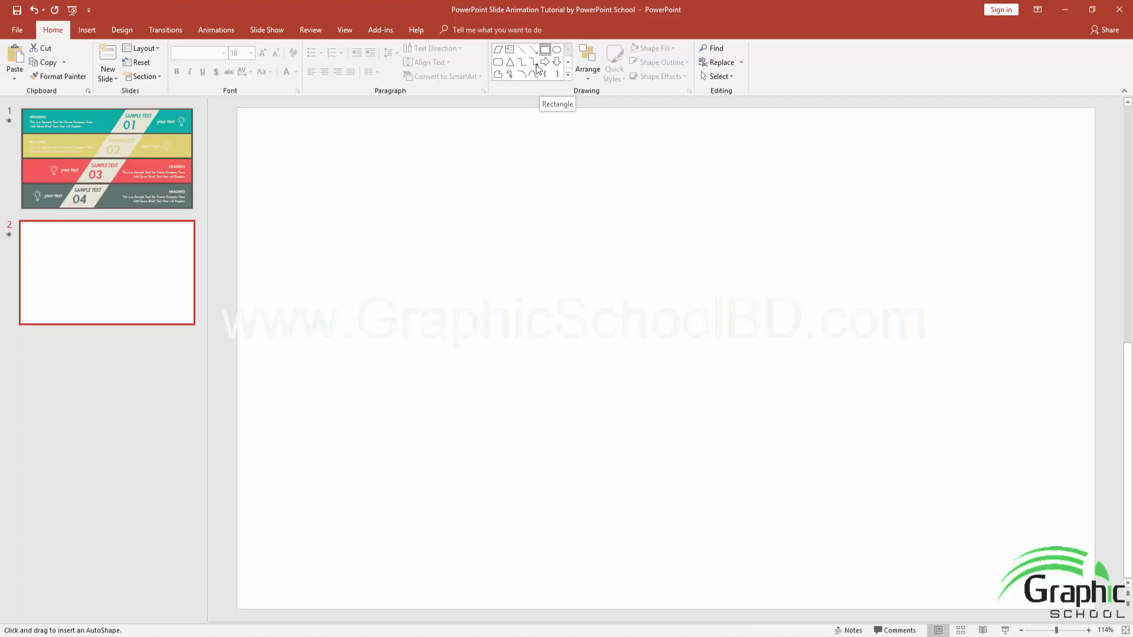
pyautogui.moveTo(237, 109)
pyautogui.mouseDown()
pyautogui.moveTo(830, 212)
pyautogui.moveTo(1095, 238)
pyautogui.mouseUp()
pyautogui.click(459, 30)
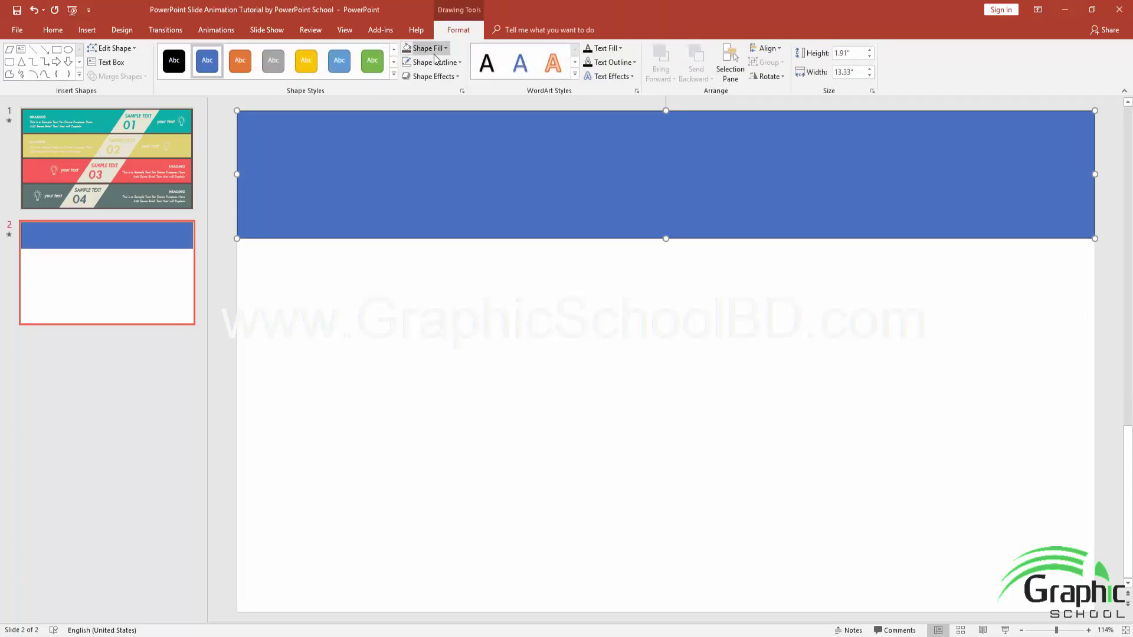
pyautogui.click(435, 48)
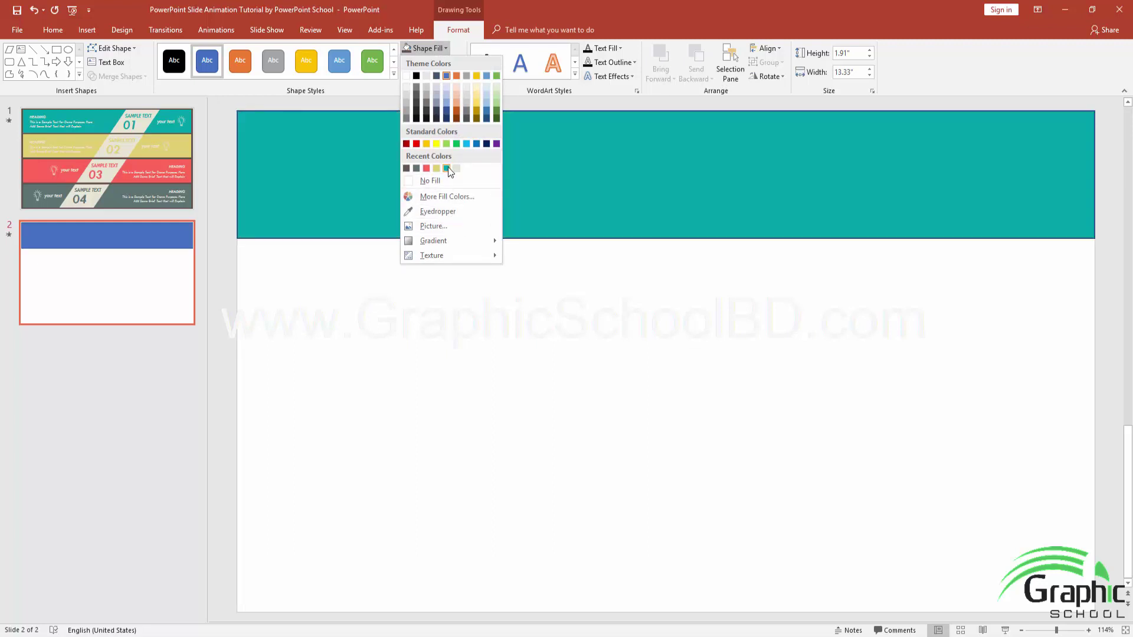
pyautogui.click(447, 167)
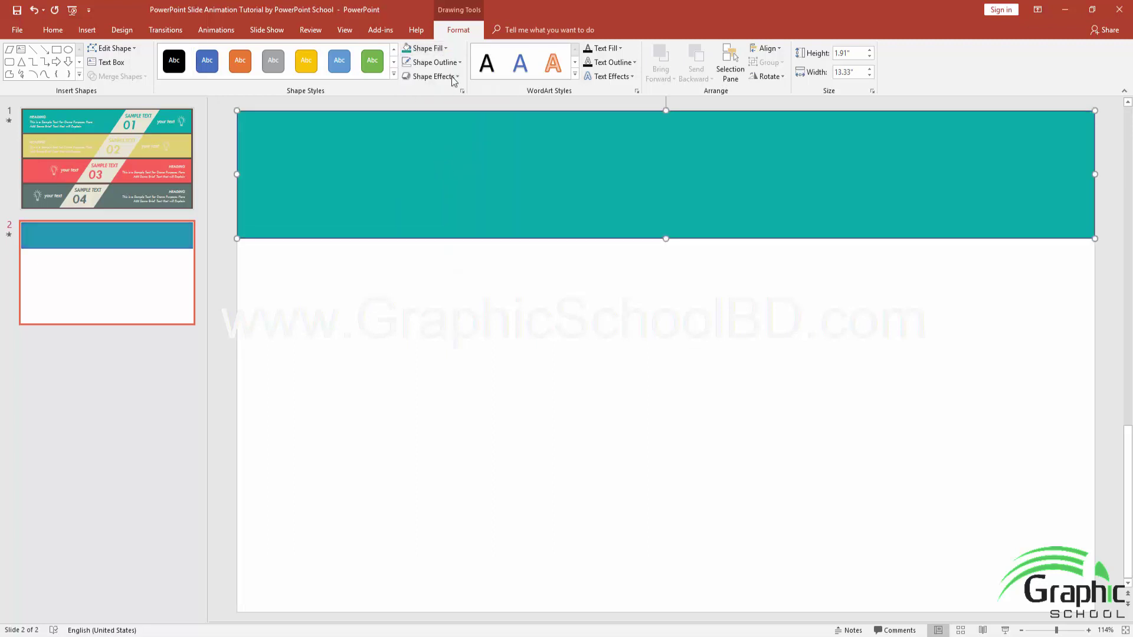
pyautogui.click(453, 65)
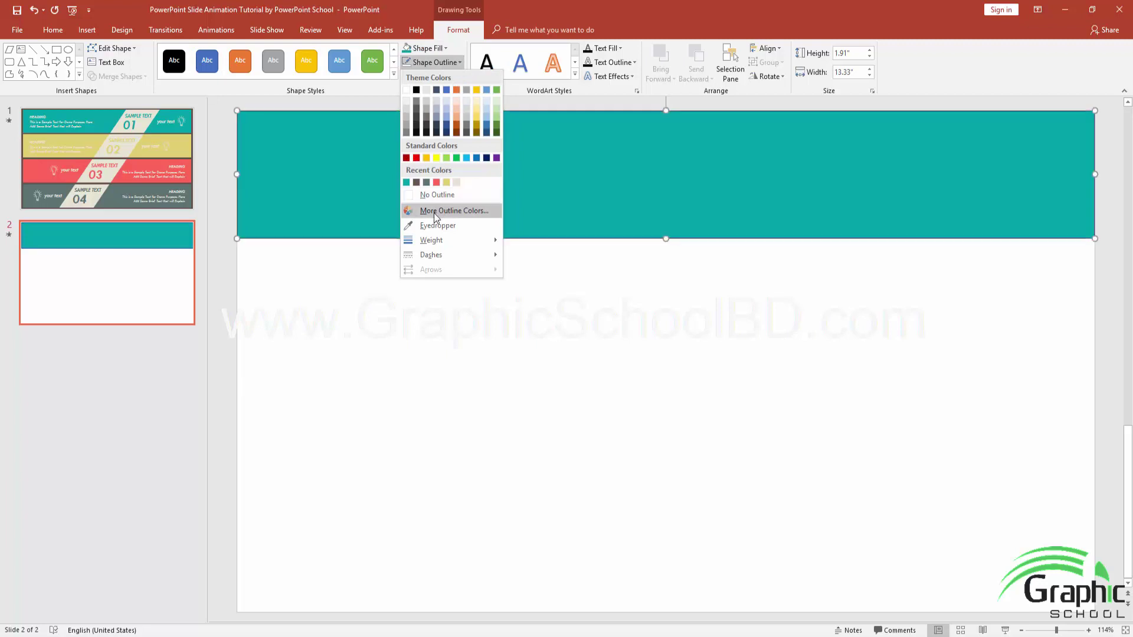
pyautogui.click(437, 195)
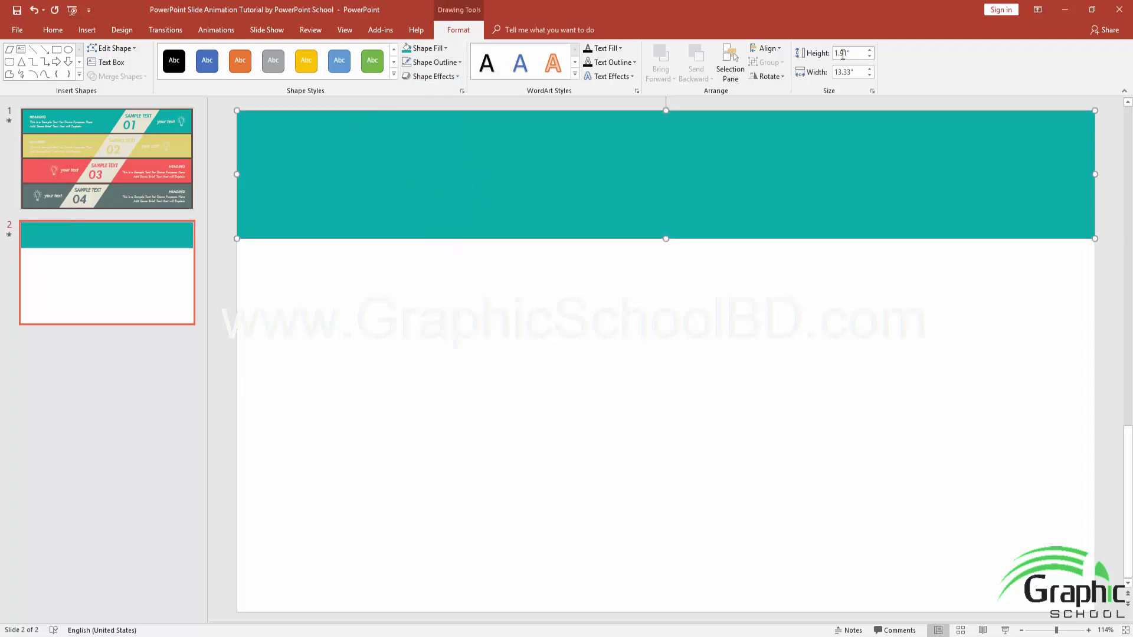
# Check slide 1's band heights and set the new teal band to 1.88" tall.
pyautogui.click(118, 154)
pyautogui.click(640, 179)
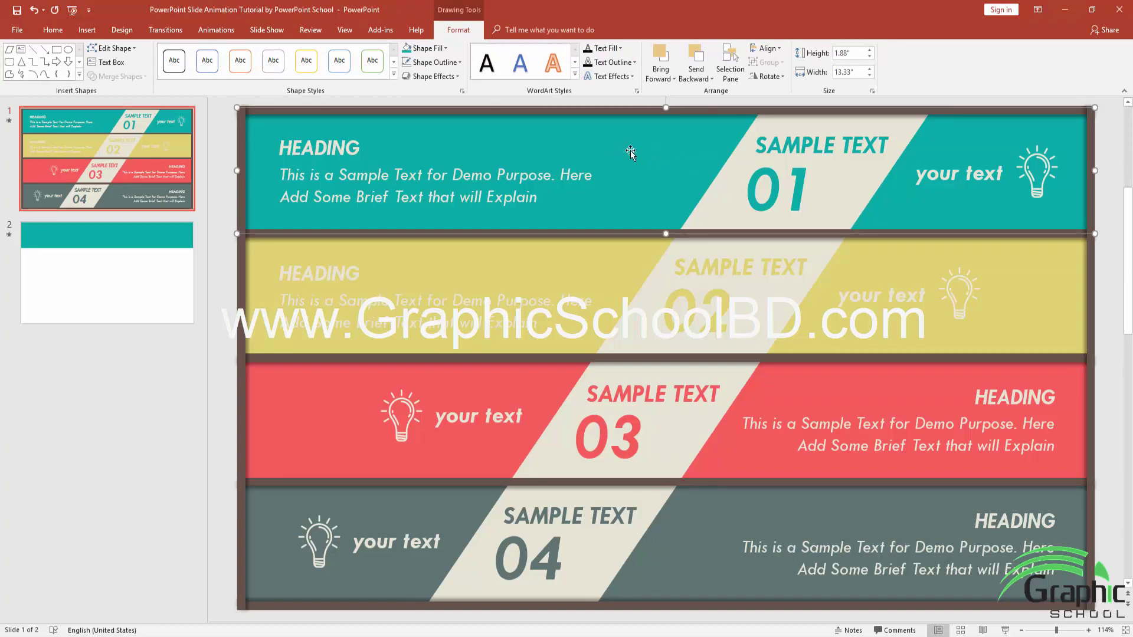
pyautogui.click(615, 258)
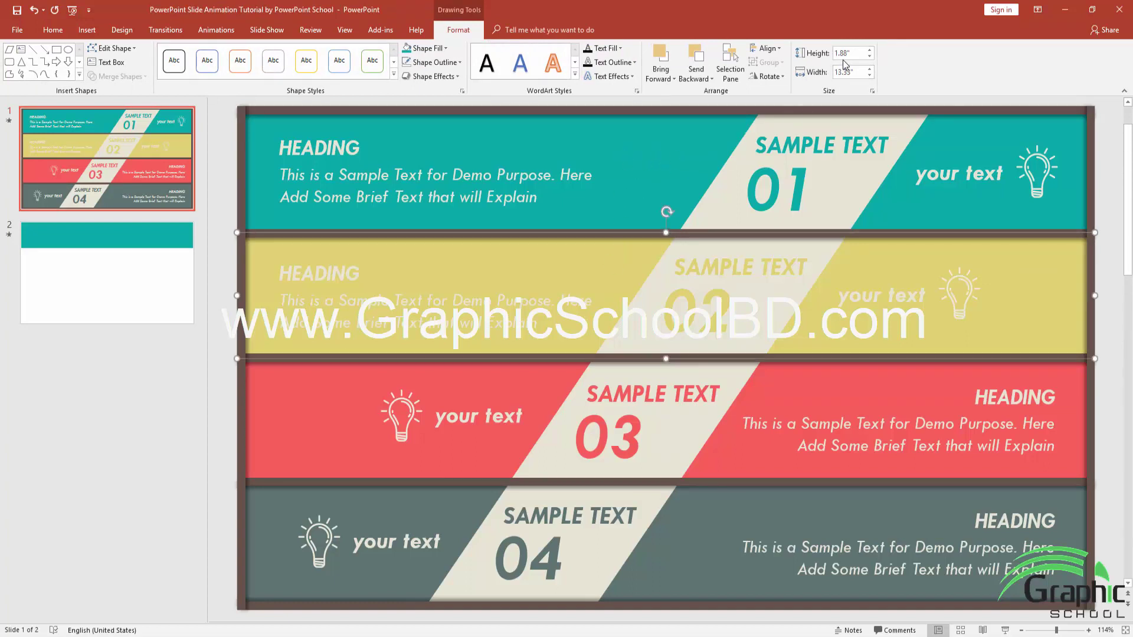
pyautogui.click(129, 282)
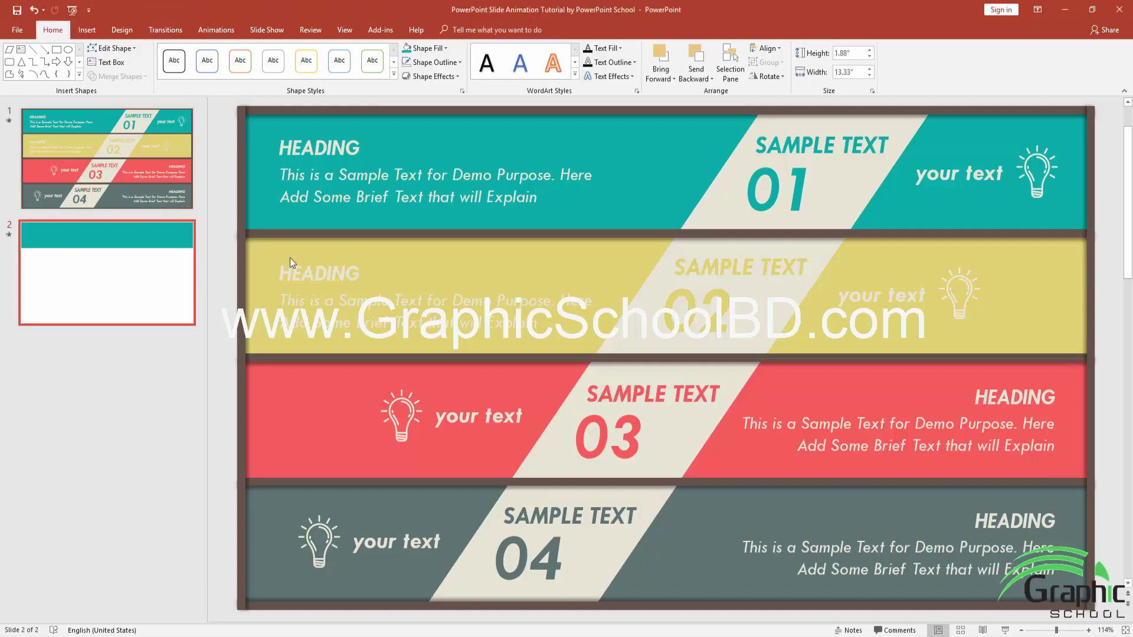
pyautogui.click(748, 178)
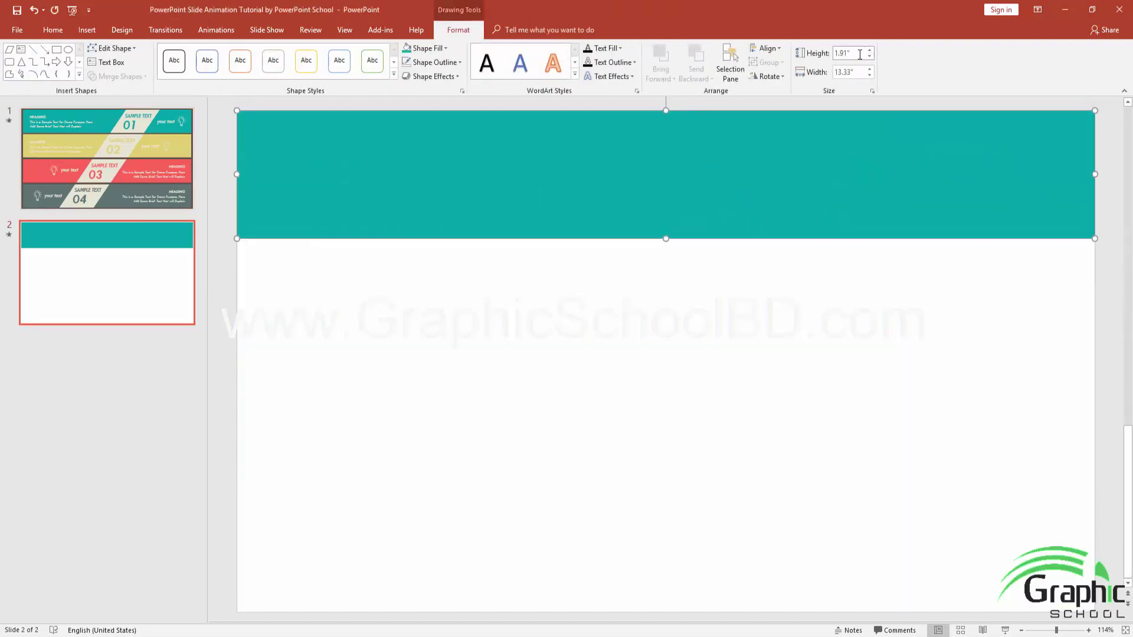
pyautogui.write('1.88')
pyautogui.press('Return')
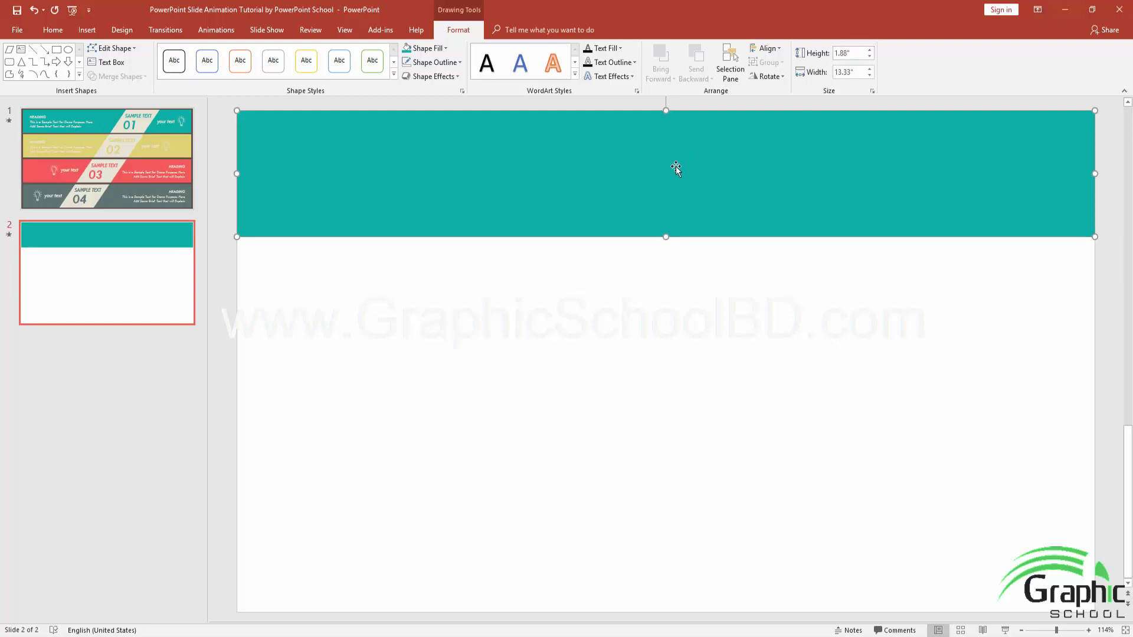
# Copy the teal band down the slide and fill the second band yellow.
pyautogui.moveTo(734, 175); pyautogui.dragTo(706, 553)
pyautogui.click(615, 175)
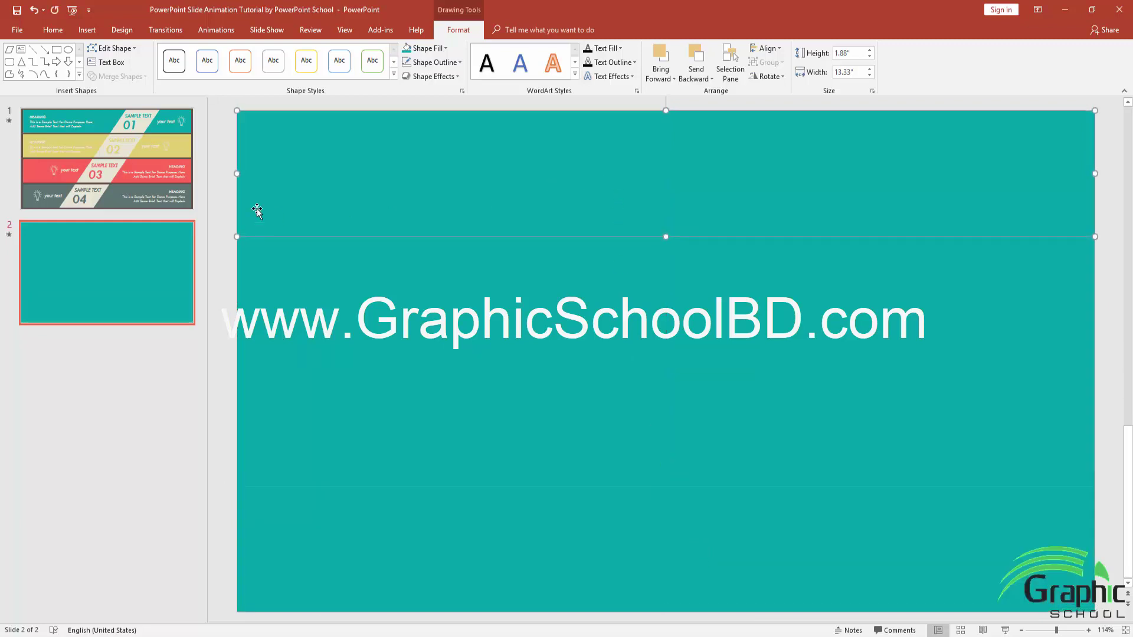
pyautogui.click(322, 279)
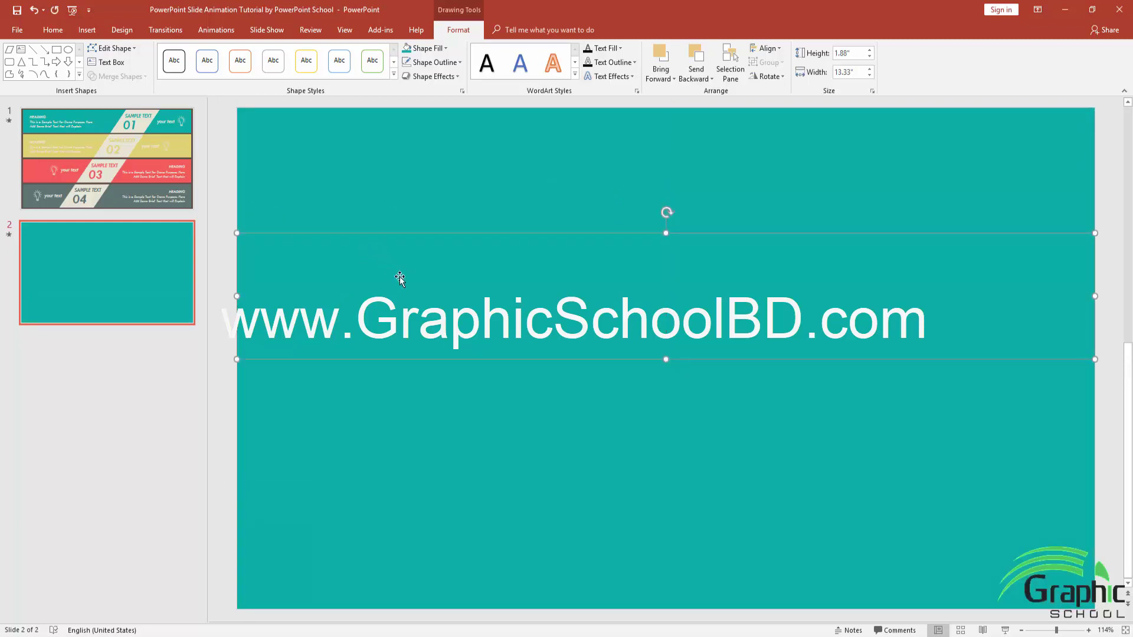
pyautogui.click(439, 51)
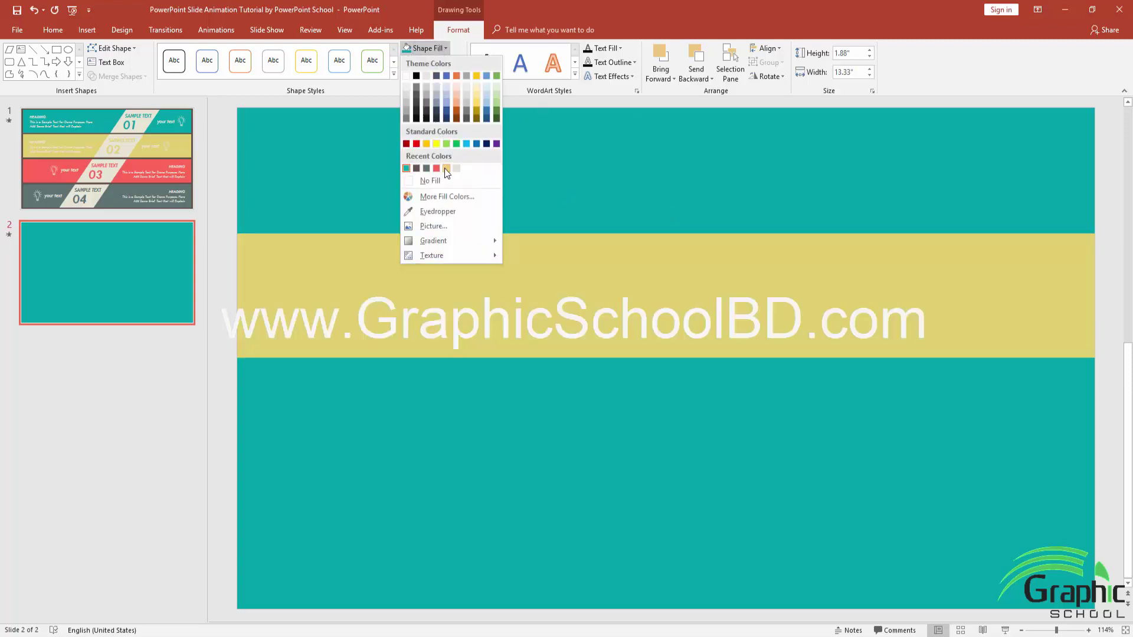
pyautogui.click(446, 168)
# Recolour the third band red and the bottom band slate grey.
pyautogui.click(452, 423)
pyautogui.click(435, 49)
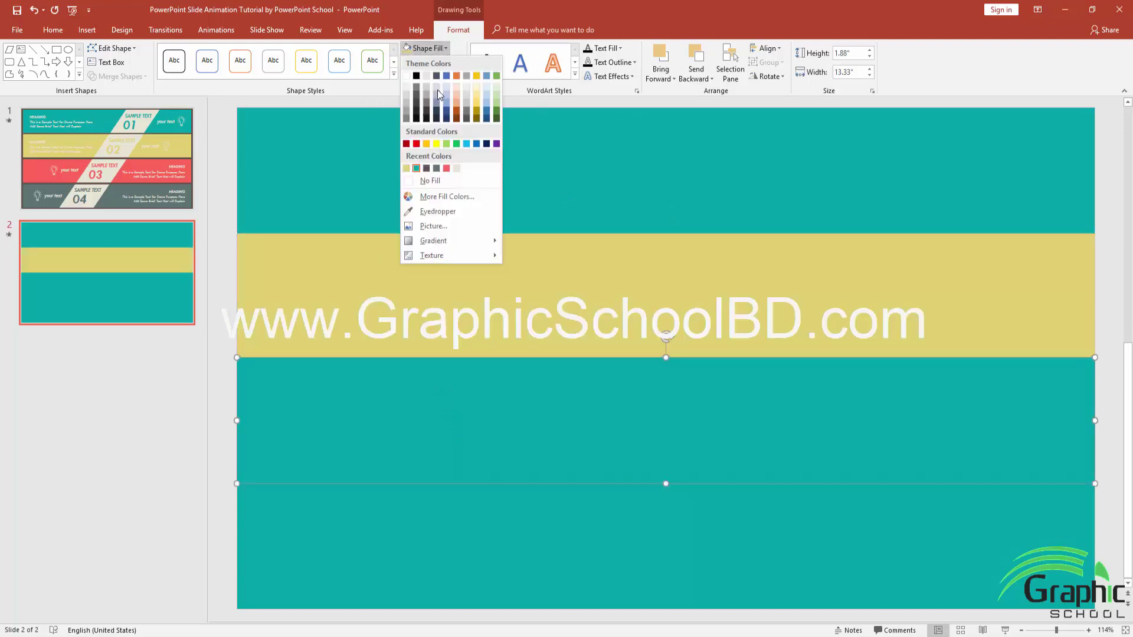
pyautogui.click(446, 169)
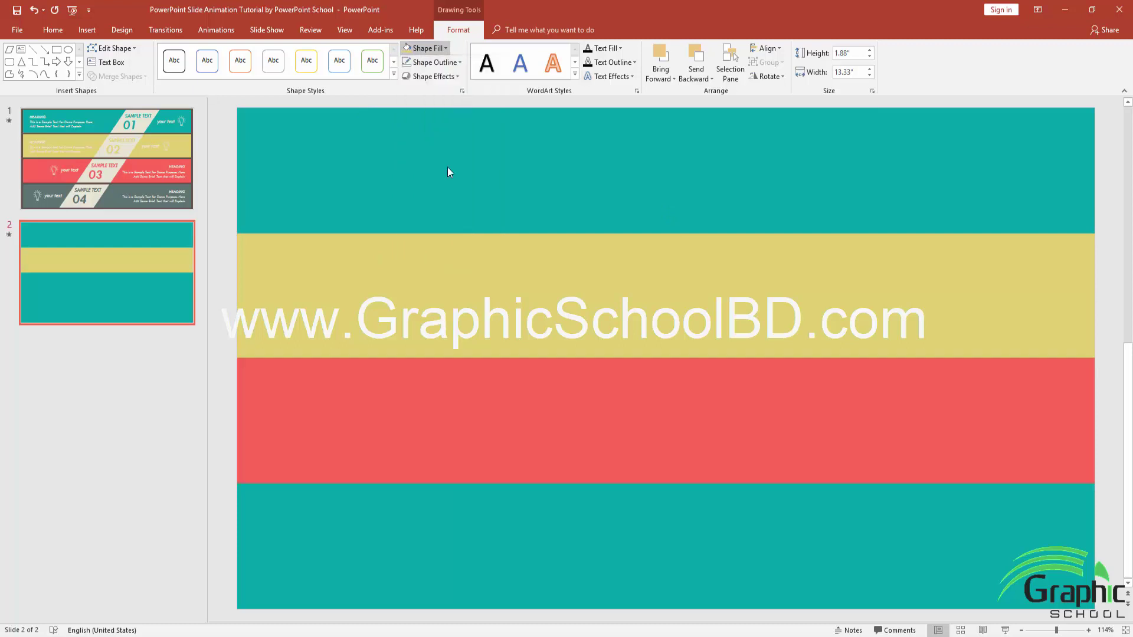
pyautogui.click(548, 527)
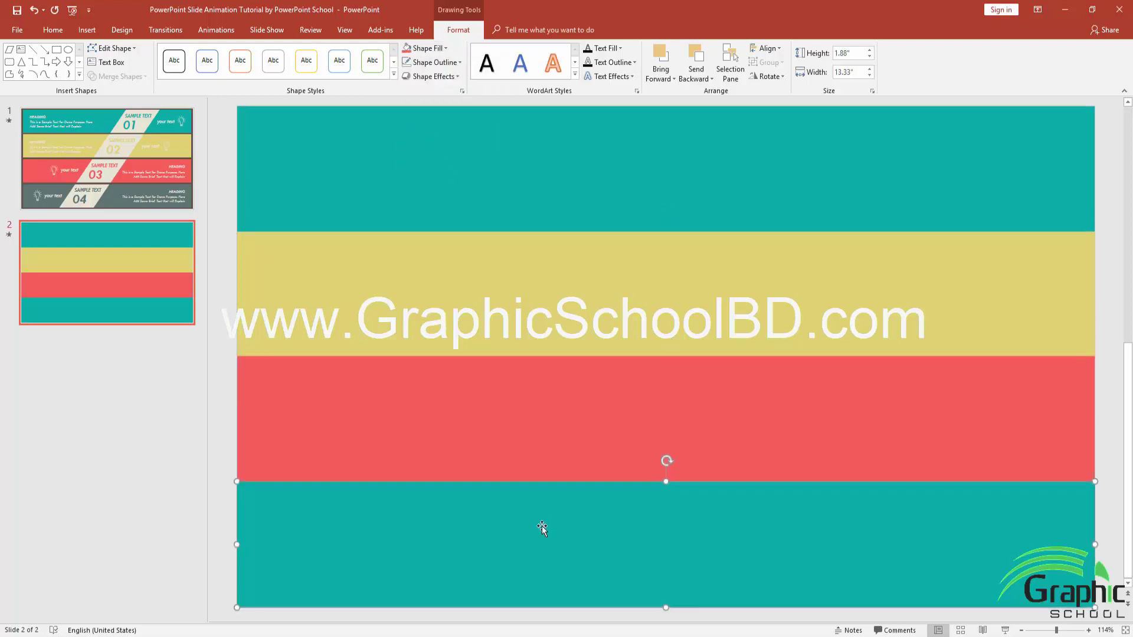
pyautogui.click(444, 48)
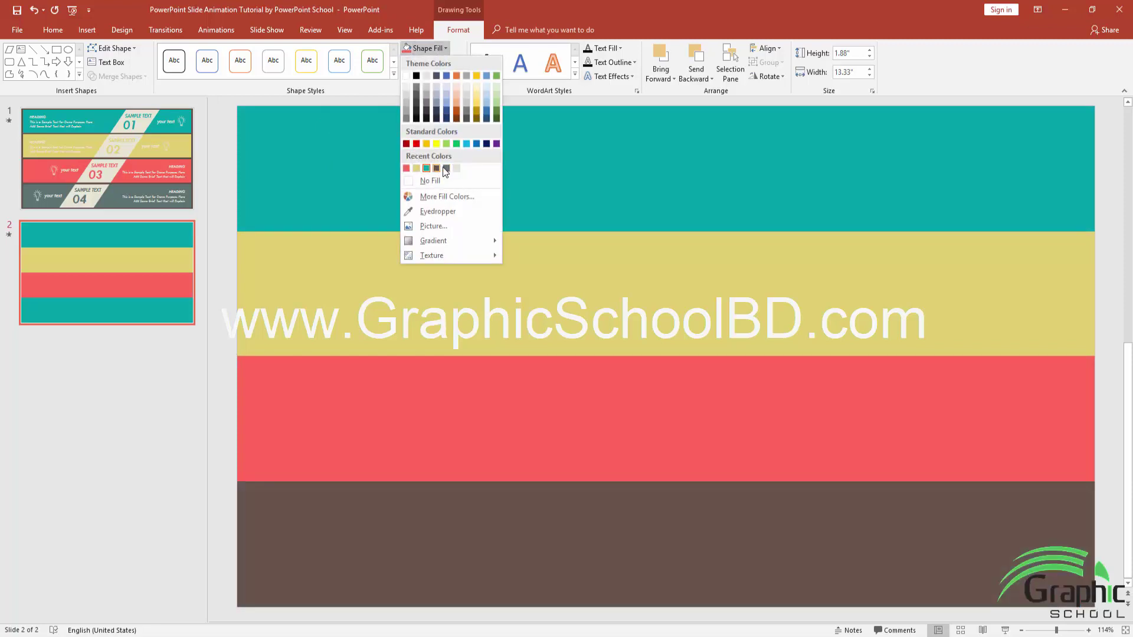
pyautogui.click(446, 168)
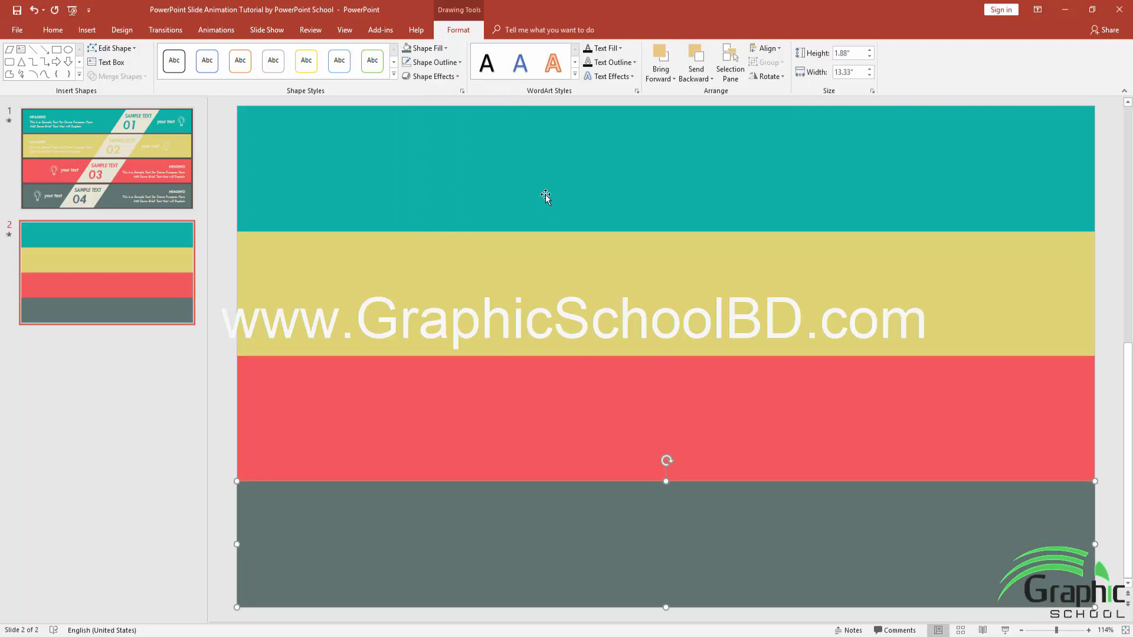
pyautogui.press('pageup')
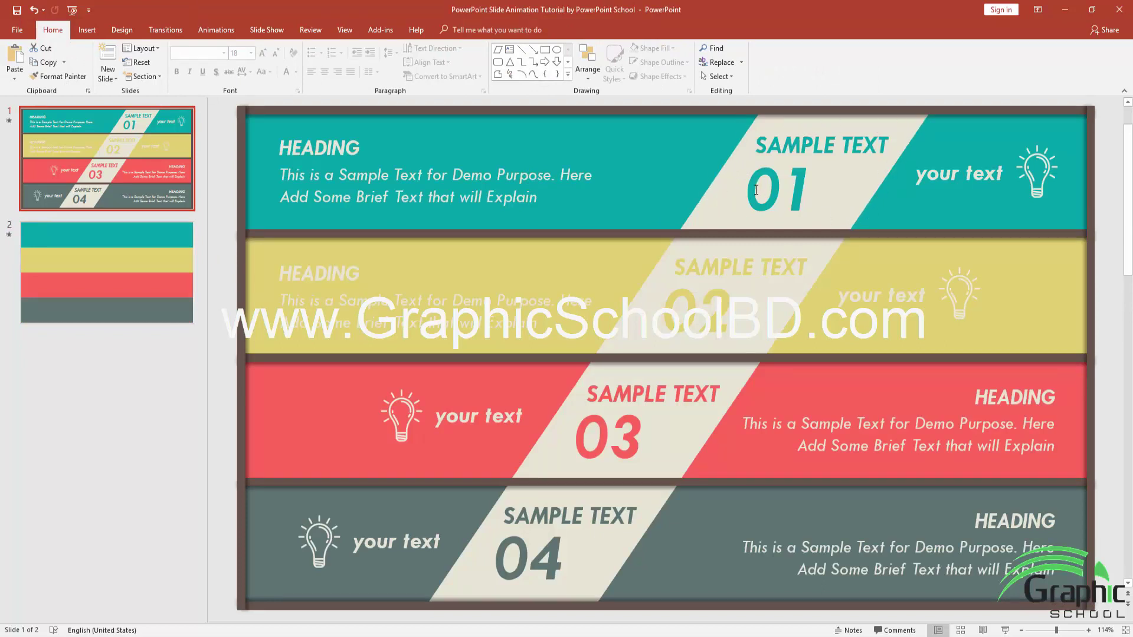
# Draw a parallelogram over the top teal band on slide 2.
pyautogui.click(122, 267)
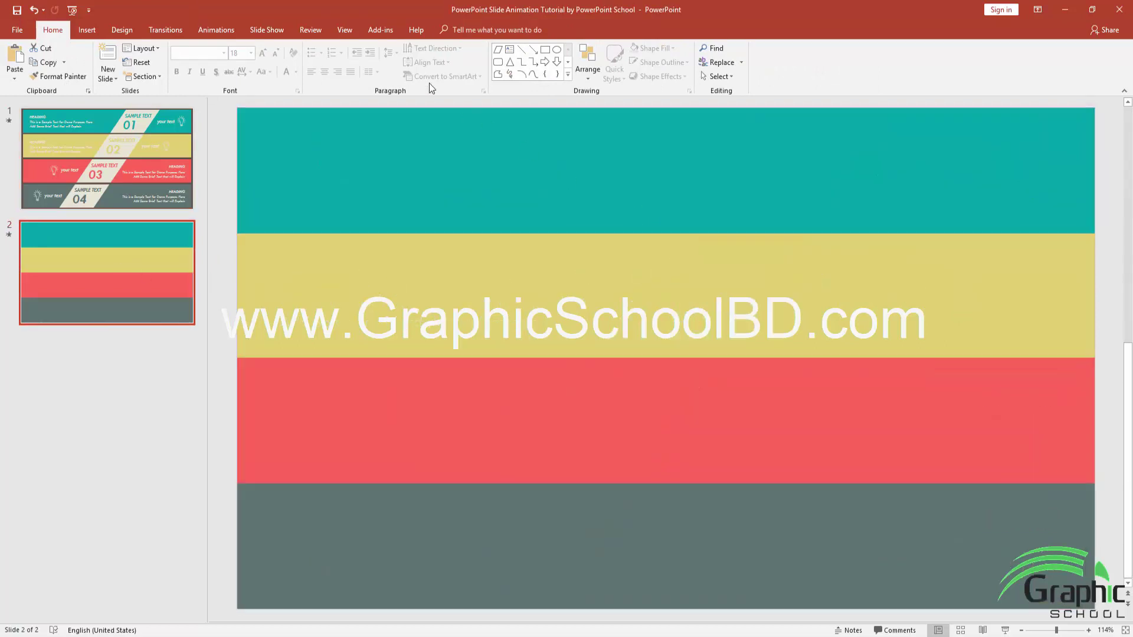
pyautogui.click(569, 73)
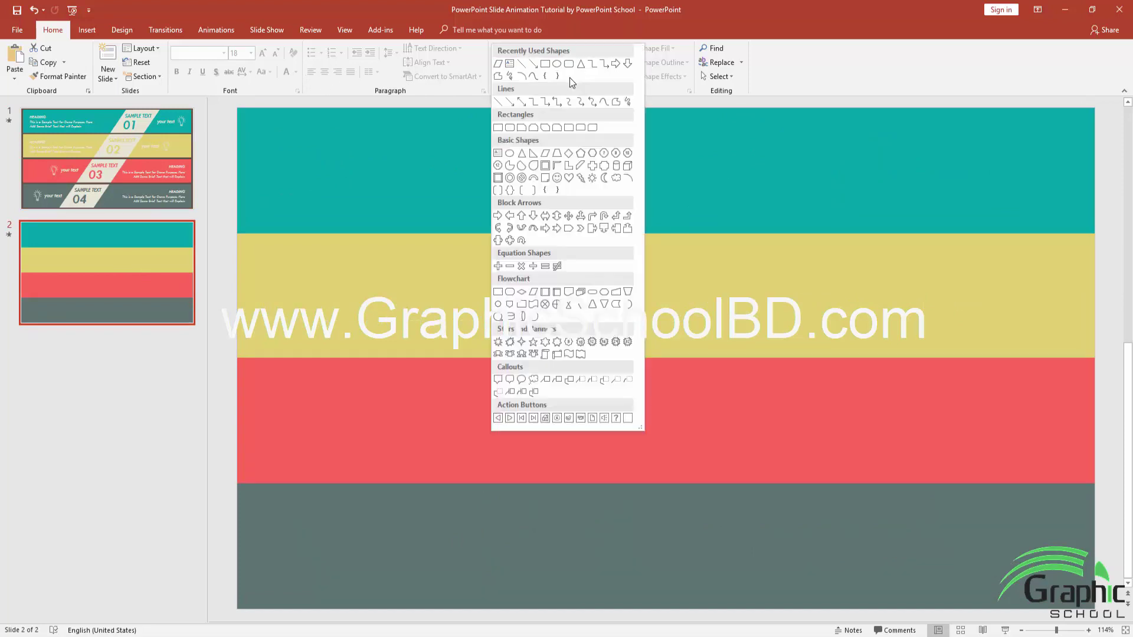
pyautogui.click(544, 152)
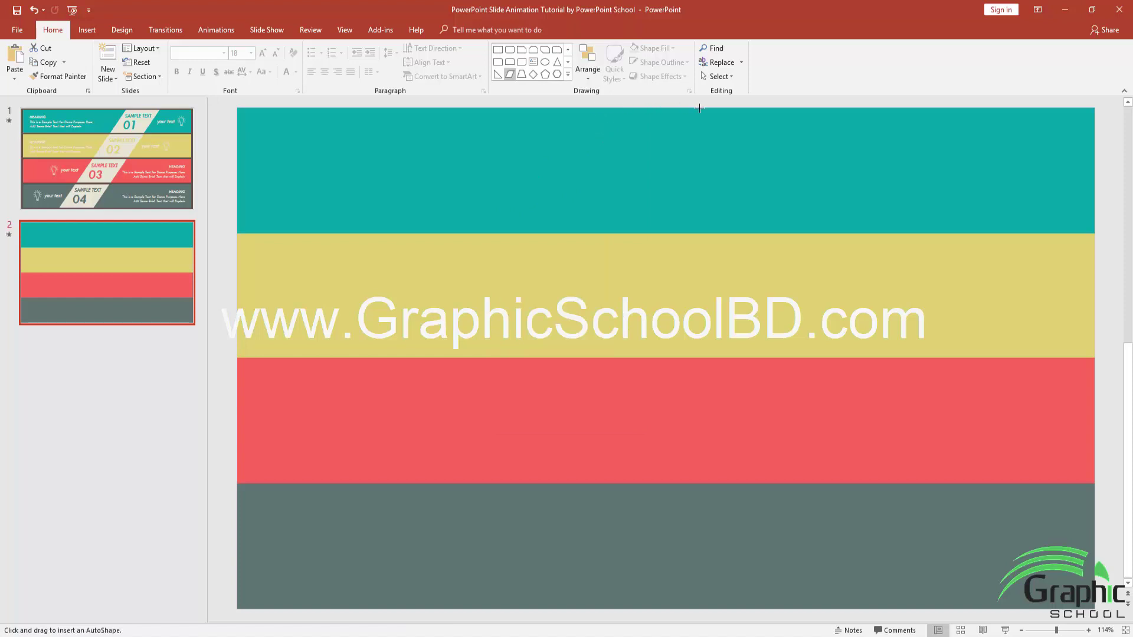
pyautogui.moveTo(701, 108); pyautogui.dragTo(788, 121)
pyautogui.moveTo(828, 174); pyautogui.dragTo(919, 190)
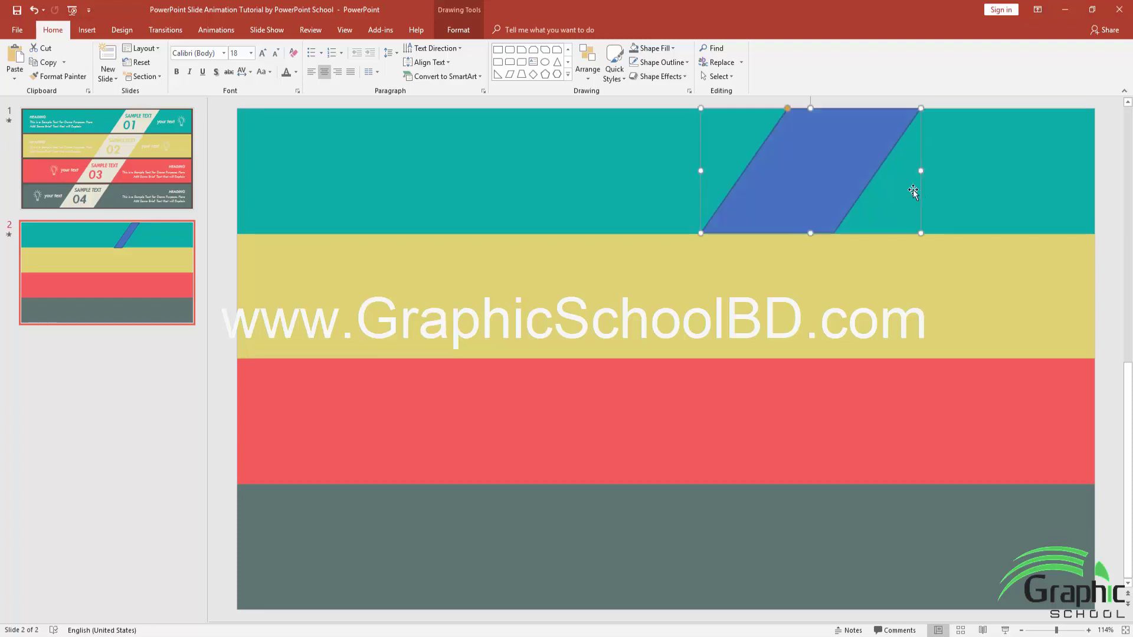
# Give the parallelogram a light cream fill with no outline and widen it to about 3.93".
pyautogui.click(458, 29)
pyautogui.click(424, 47)
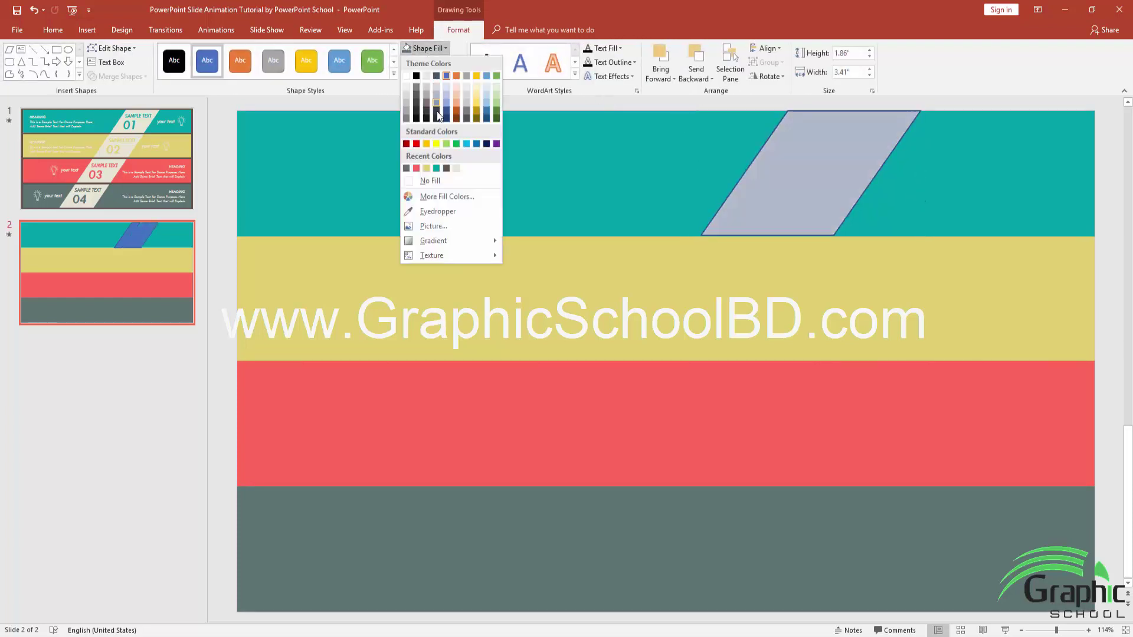
pyautogui.click(456, 168)
pyautogui.click(435, 62)
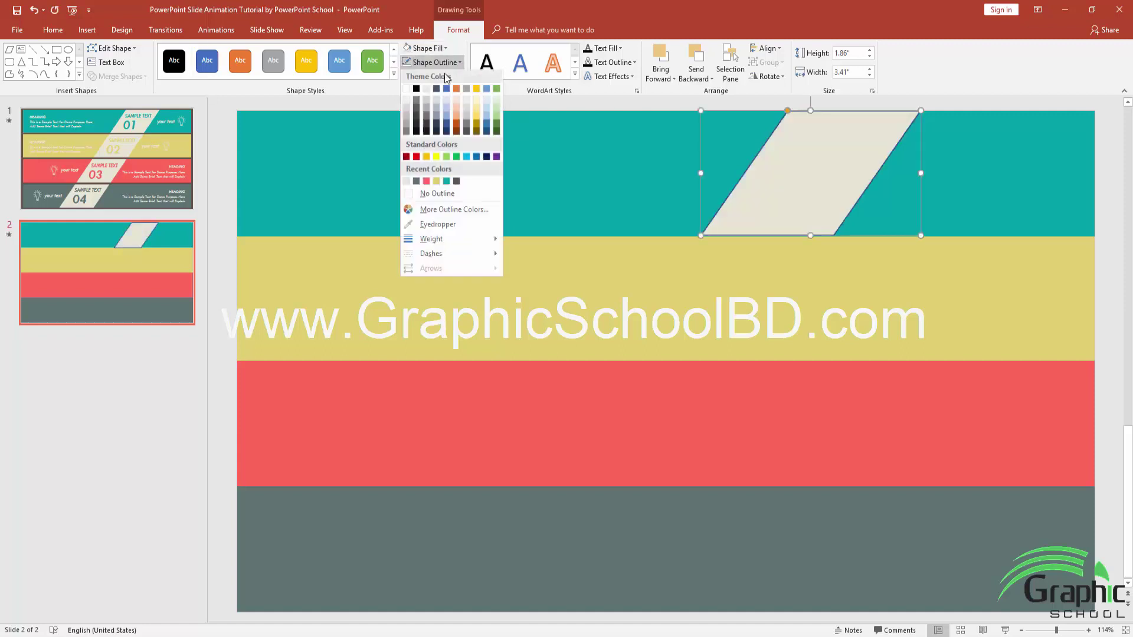
pyautogui.click(436, 195)
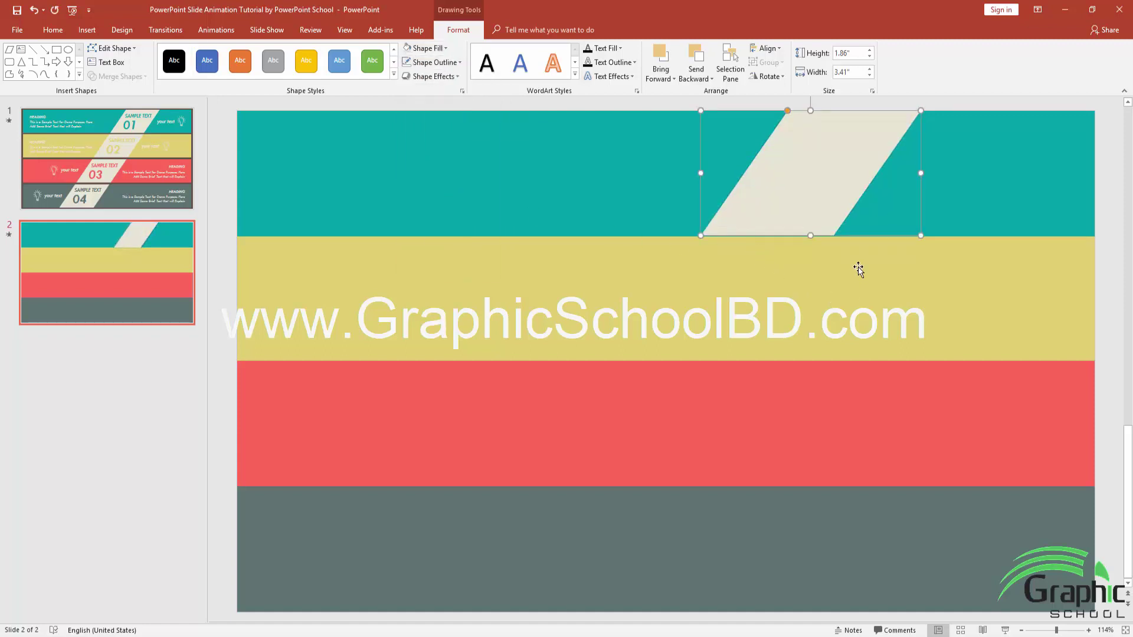
pyautogui.moveTo(918, 174); pyautogui.dragTo(959, 174)
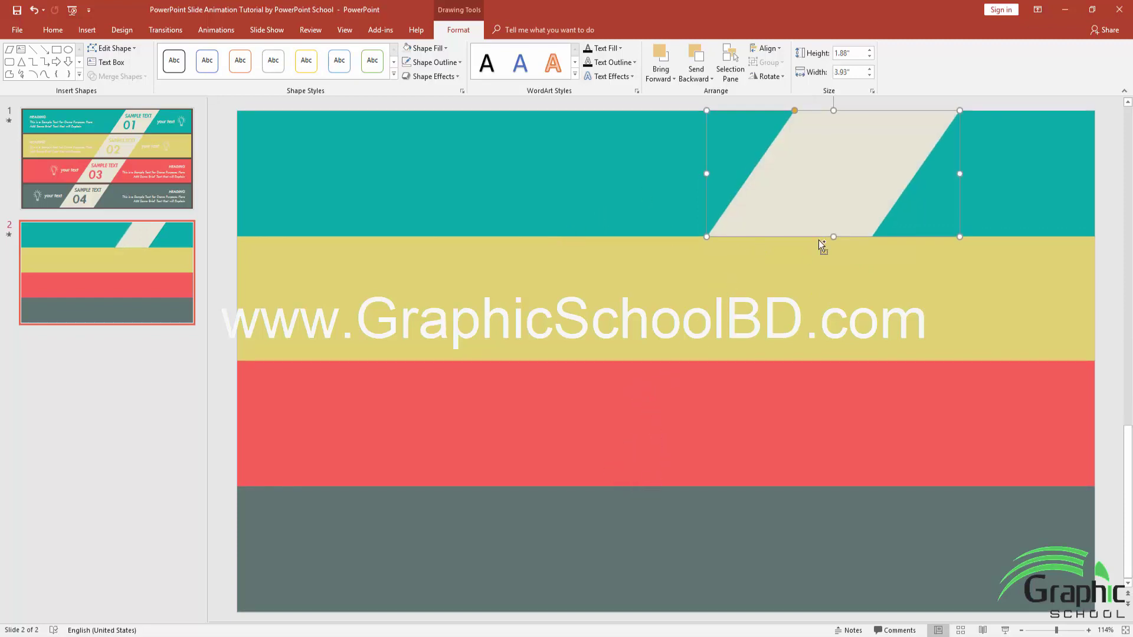
pyautogui.moveTo(820, 239); pyautogui.dragTo(830, 251)
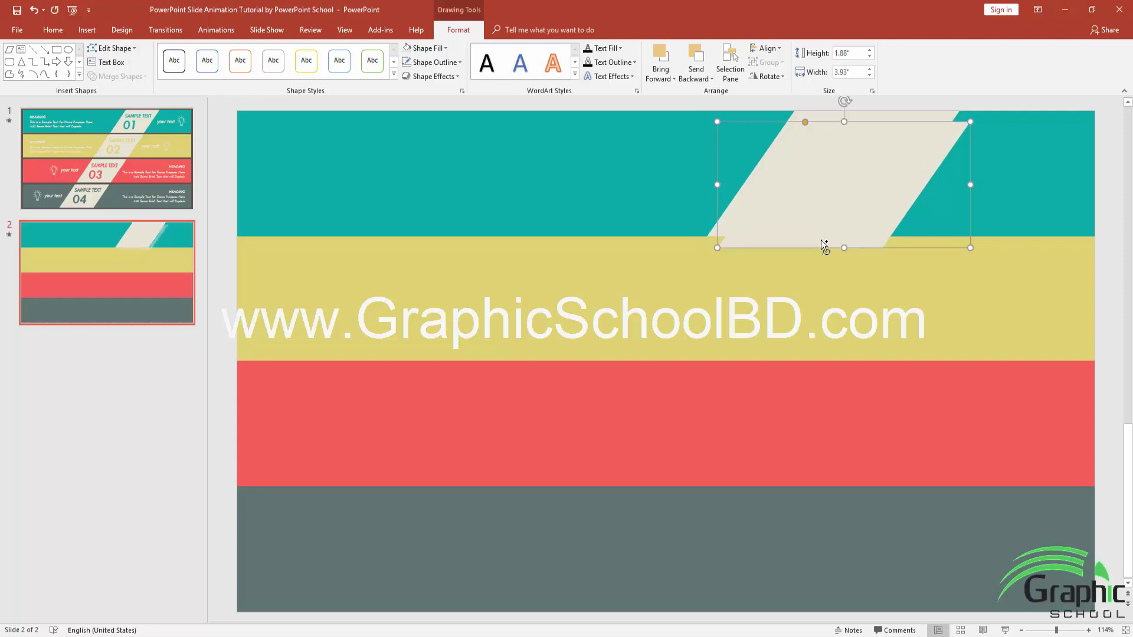
# Continue the cream stripe with copies in the yellow, red and grey bands.
pyautogui.moveTo(837, 186); pyautogui.dragTo(736, 295)
pyautogui.hotkey('ctrl', 'd')
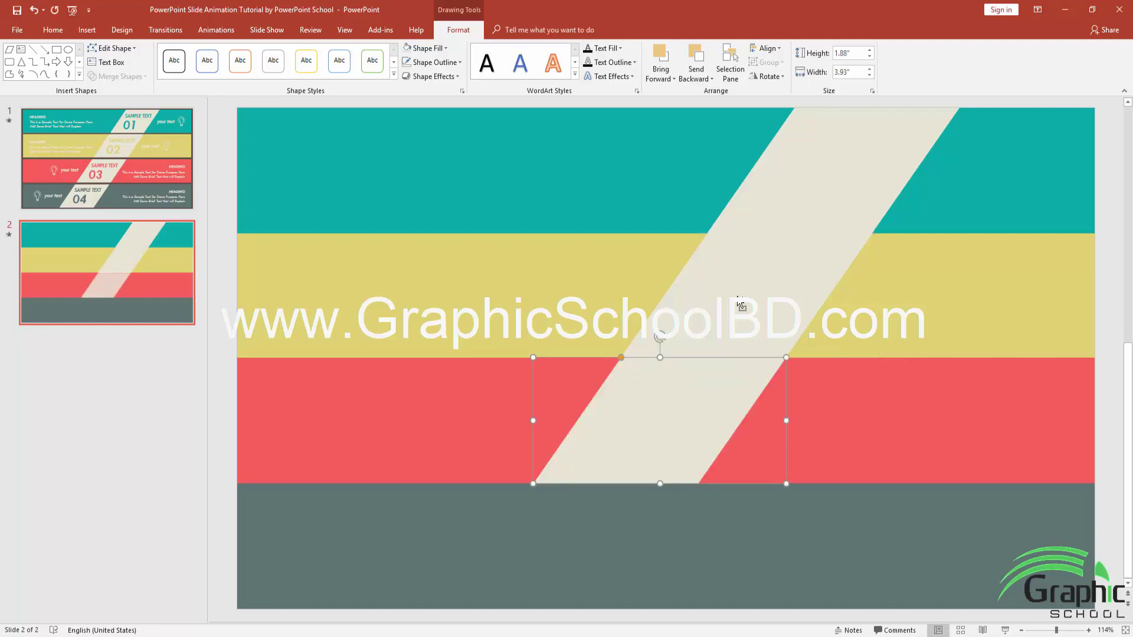
pyautogui.hotkey('ctrl', 'd')
pyautogui.click(1120, 475)
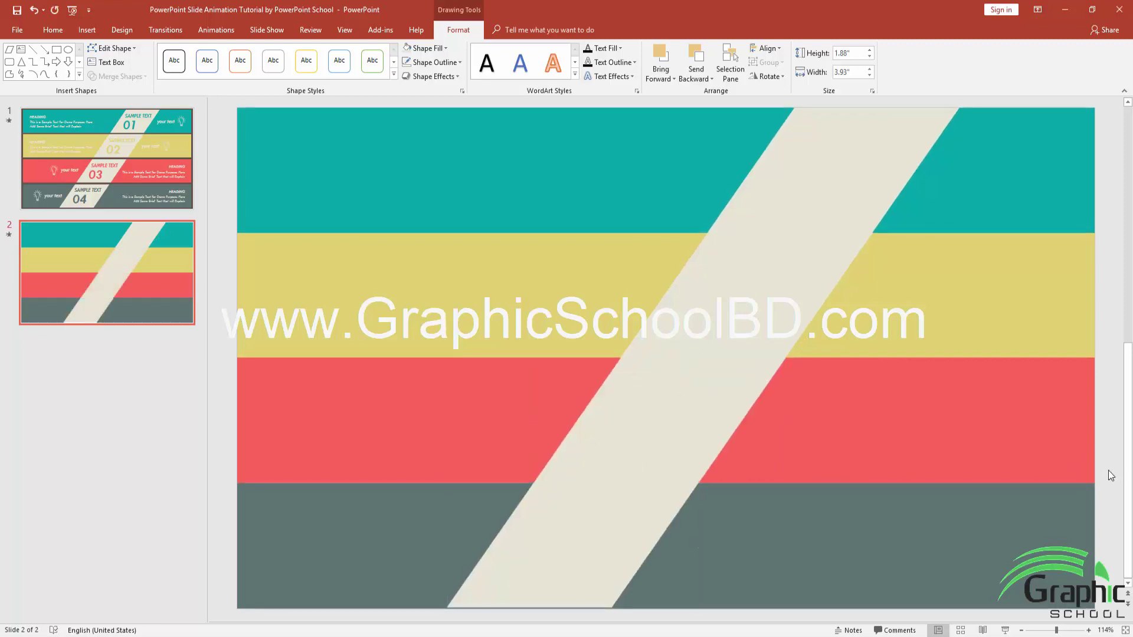
pyautogui.click(620, 552)
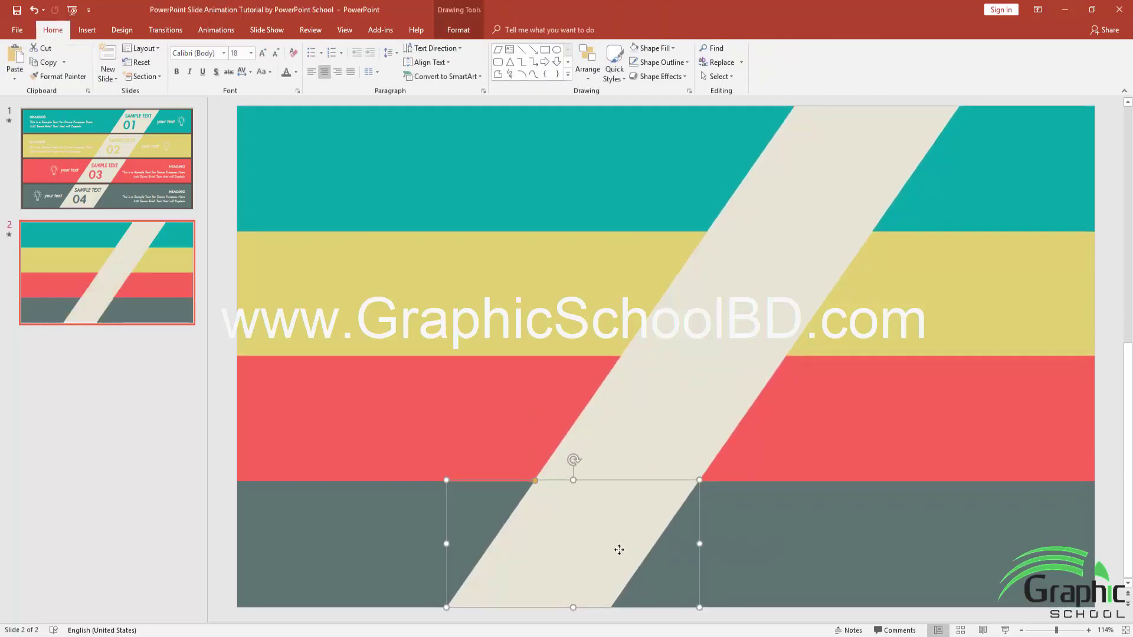
pyautogui.click(745, 397)
pyautogui.click(796, 298)
pyautogui.click(848, 214)
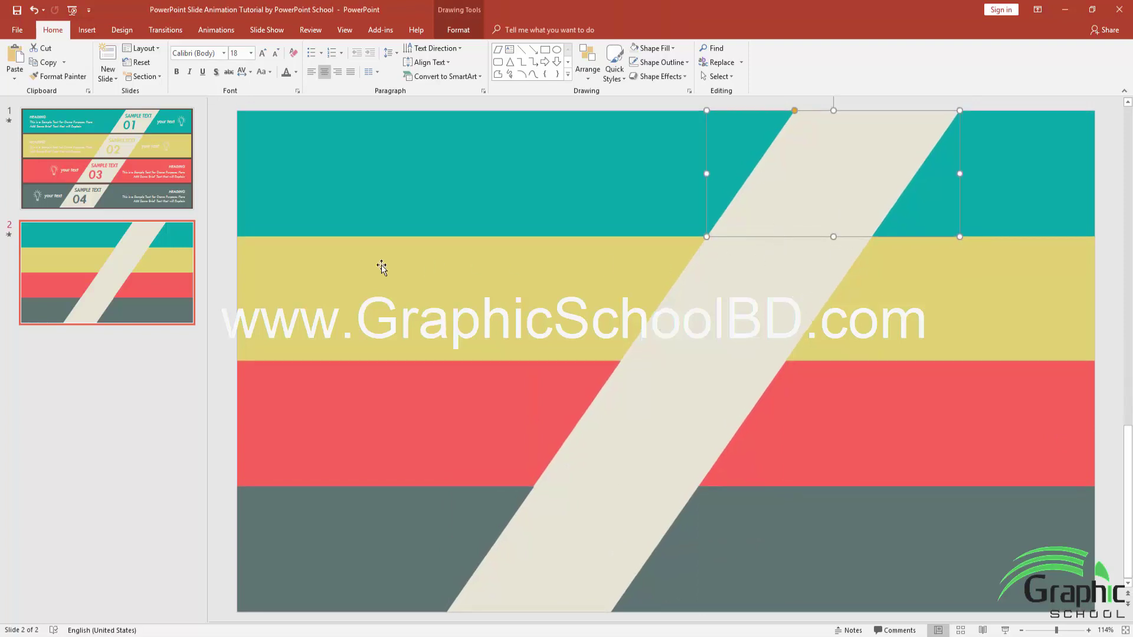
pyautogui.click(148, 187)
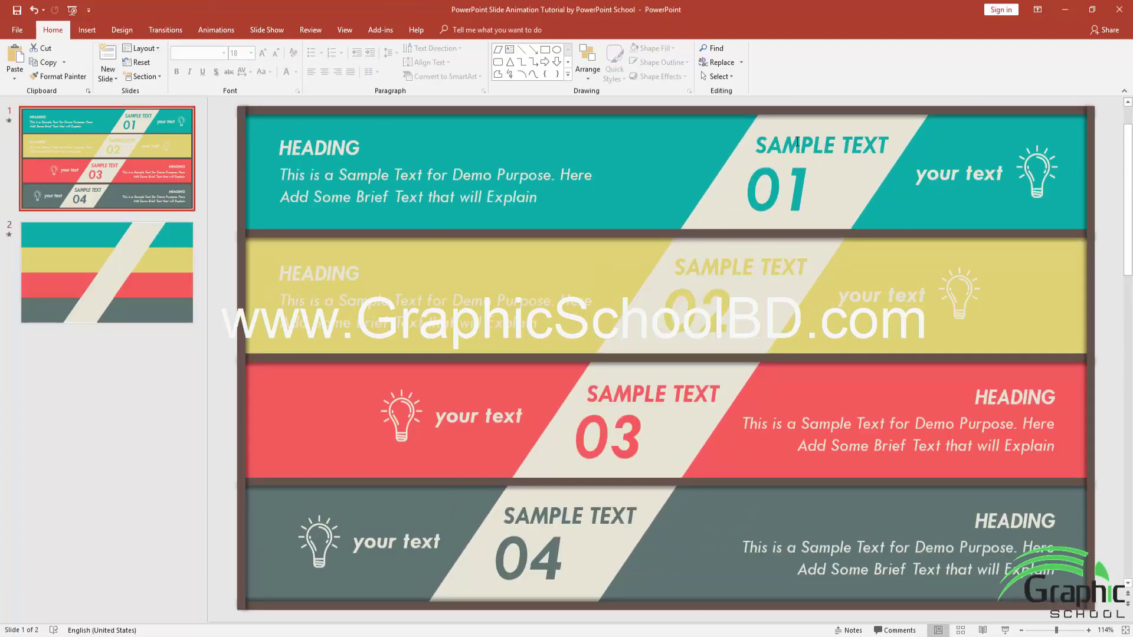
# Copy slide 1's SAMPLE TEXT heading into a new text box on slide 2's teal-band stripe.
pyautogui.click(763, 149)
pyautogui.moveTo(756, 148); pyautogui.dragTo(884, 144)
pyautogui.hotkey('ctrl', 'c')
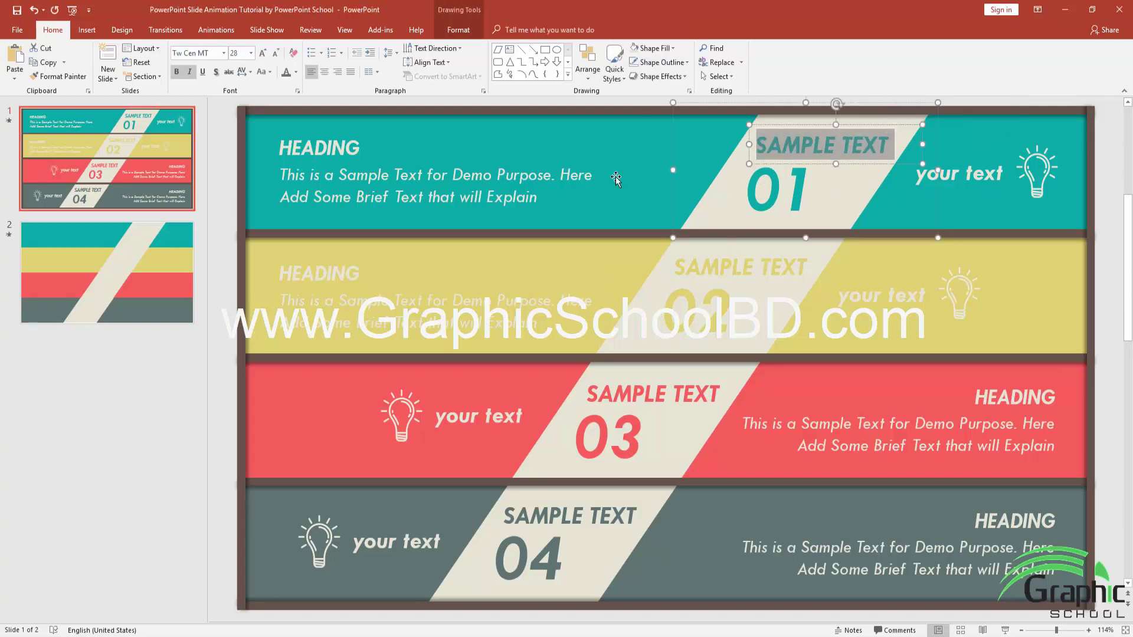
pyautogui.press('pagedown')
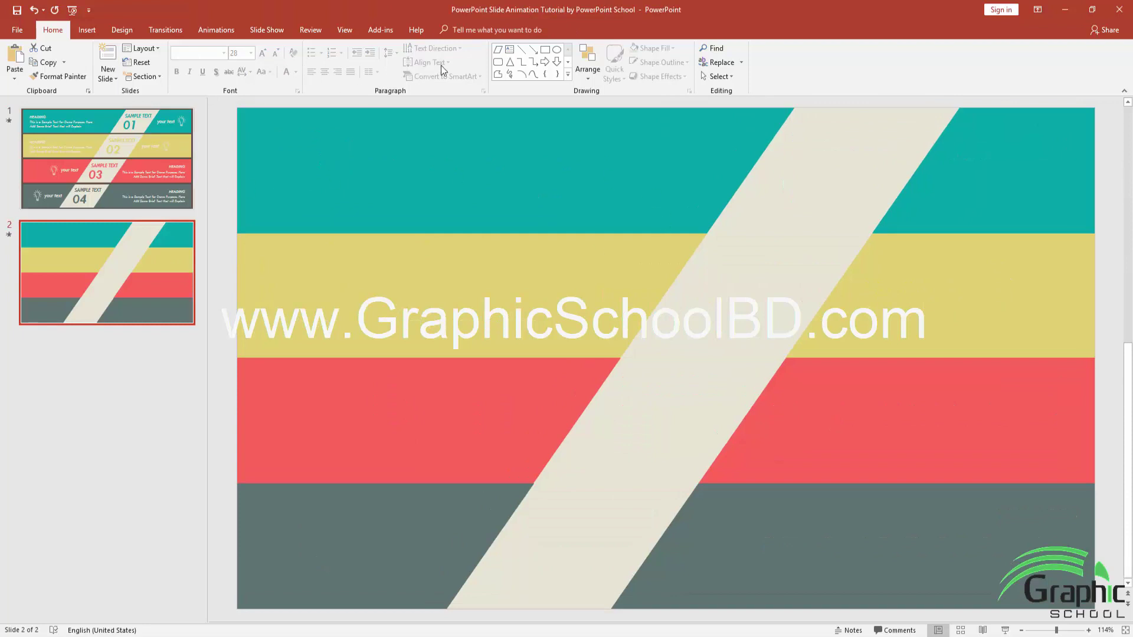
pyautogui.click(510, 50)
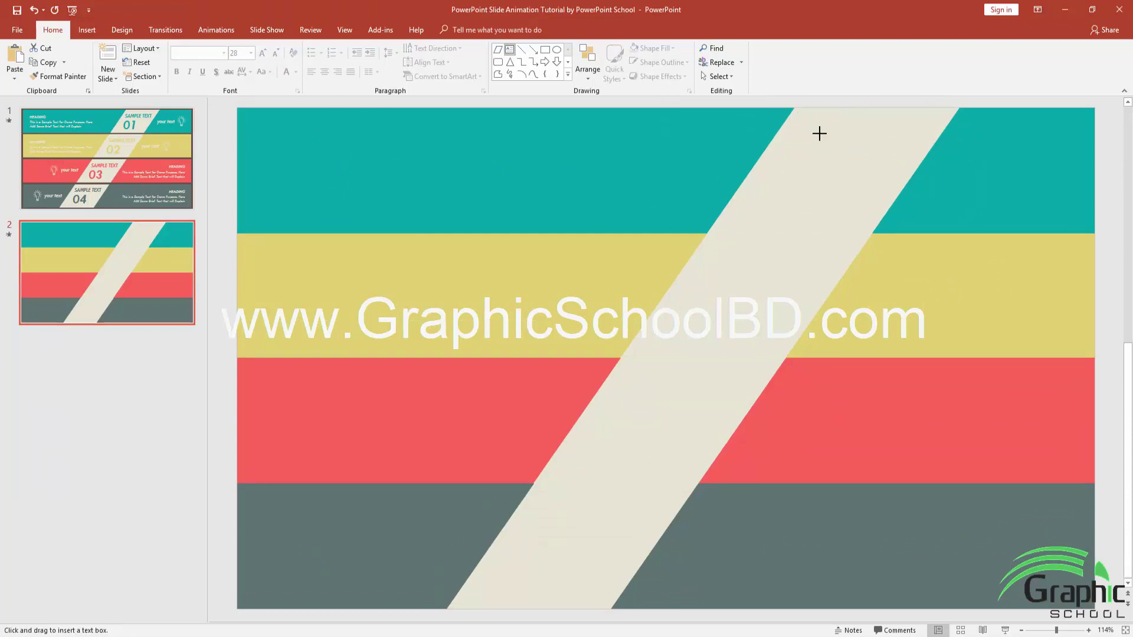
pyautogui.moveTo(804, 121); pyautogui.dragTo(965, 169)
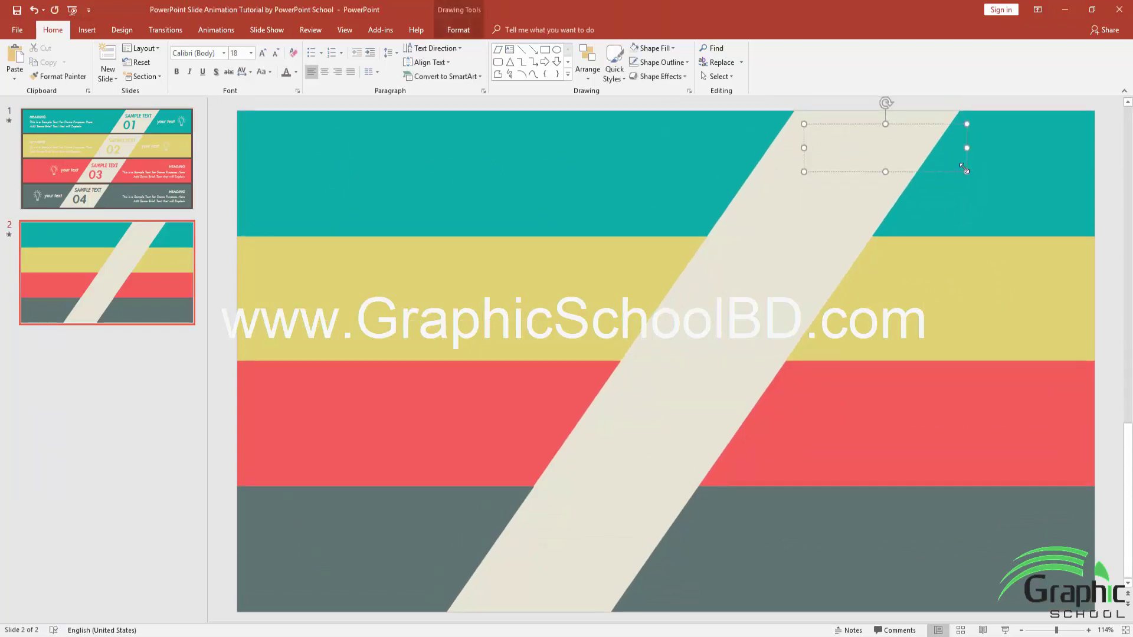
pyautogui.hotkey('ctrl', 'v')
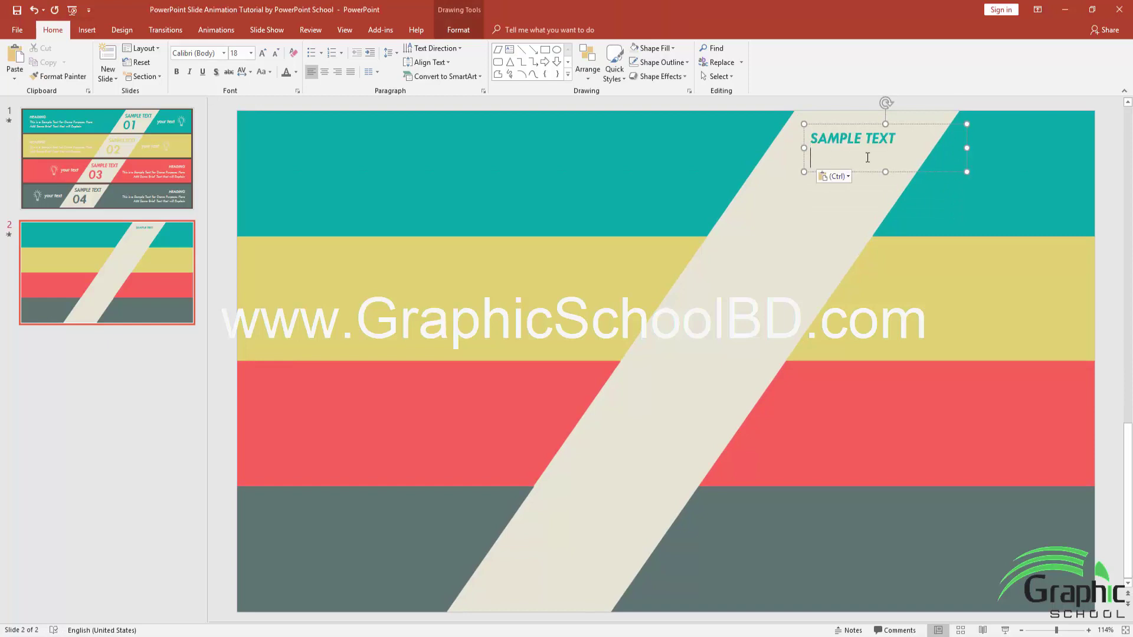
pyautogui.click(869, 157)
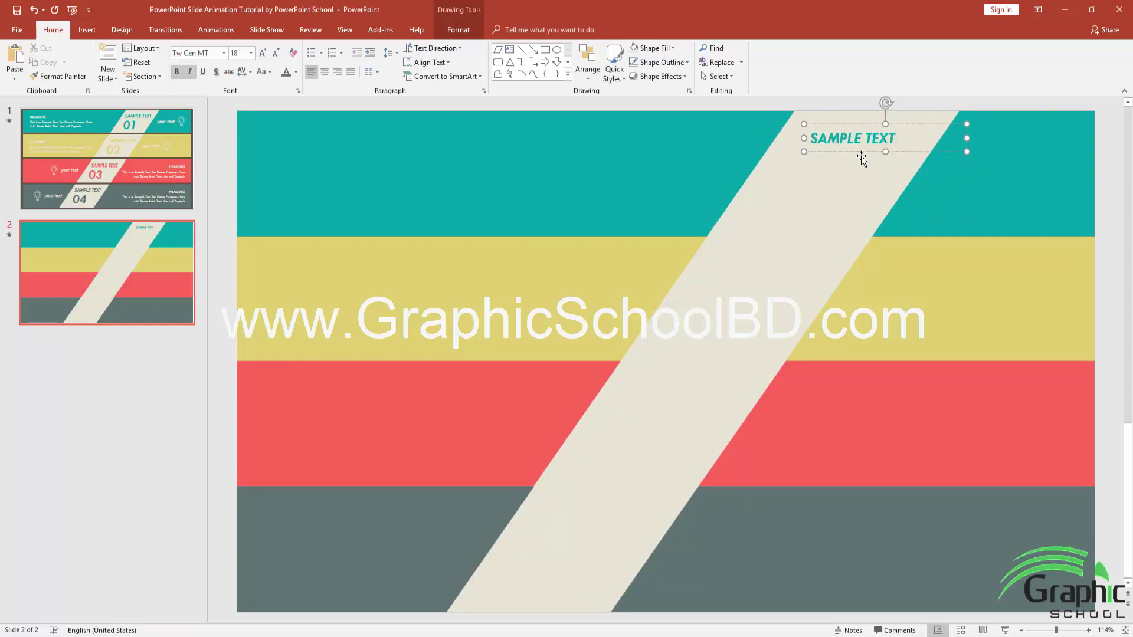
pyautogui.click(851, 125)
# Resize the pasted SAMPLE TEXT to 28 pt like slide 1 and shift it slightly left.
pyautogui.click(161, 128)
pyautogui.click(766, 145)
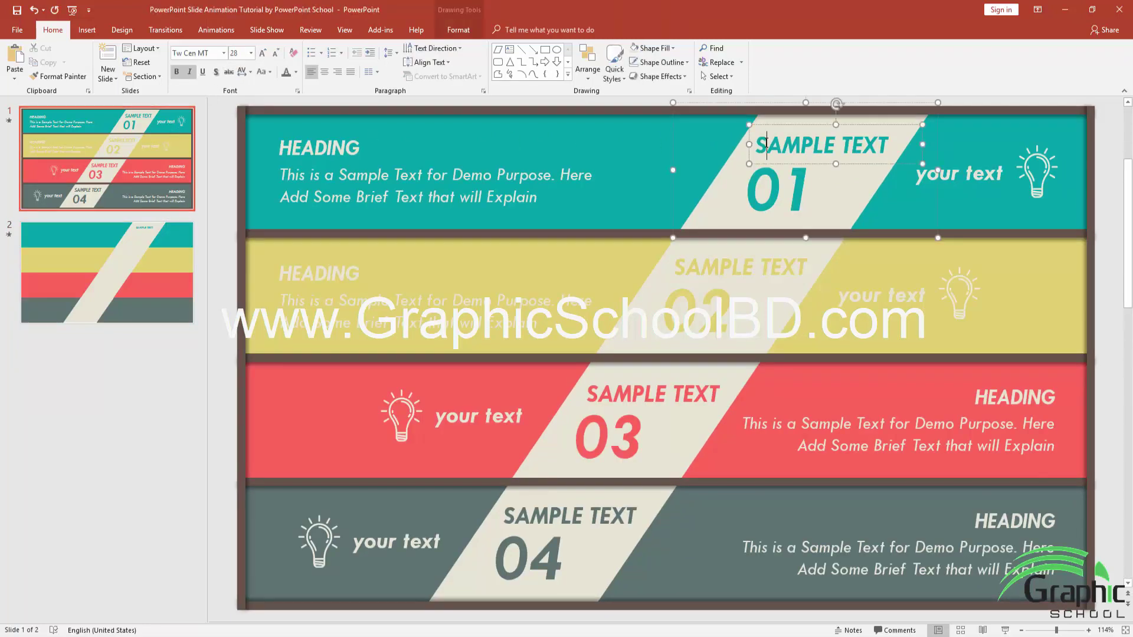
pyautogui.moveTo(757, 144); pyautogui.dragTo(894, 147)
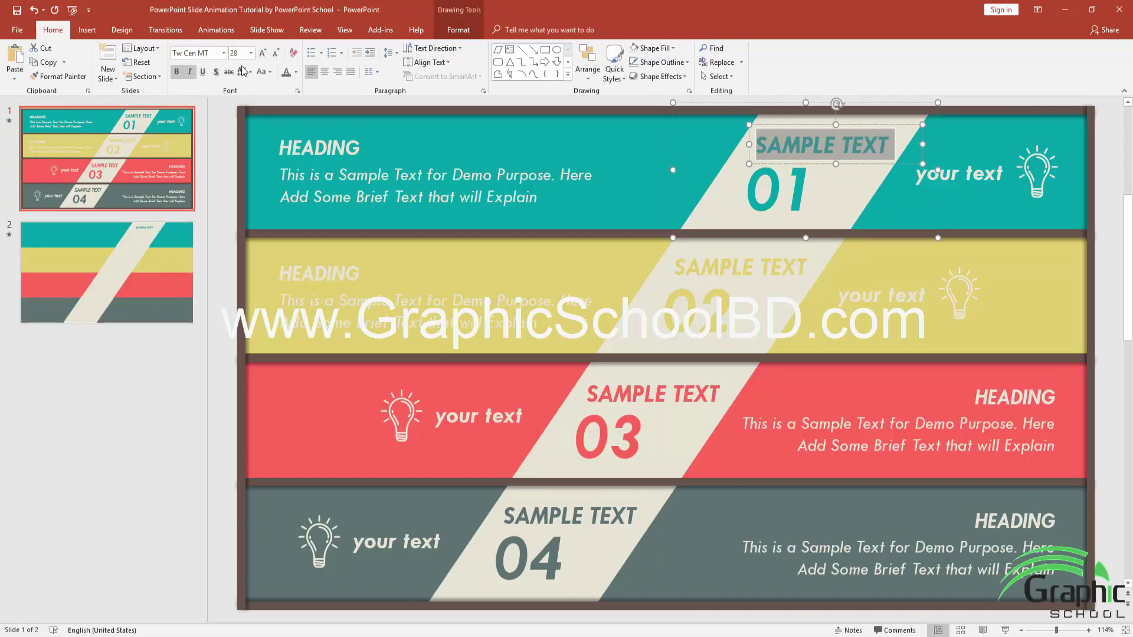
pyautogui.click(106, 271)
pyautogui.click(810, 140)
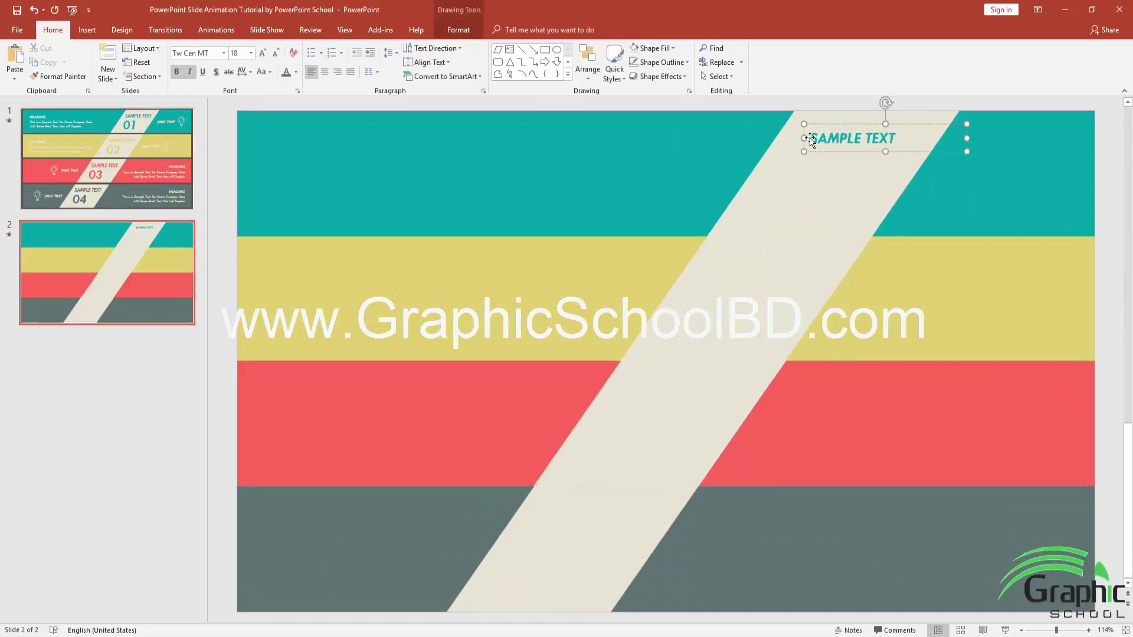
pyautogui.click(814, 125)
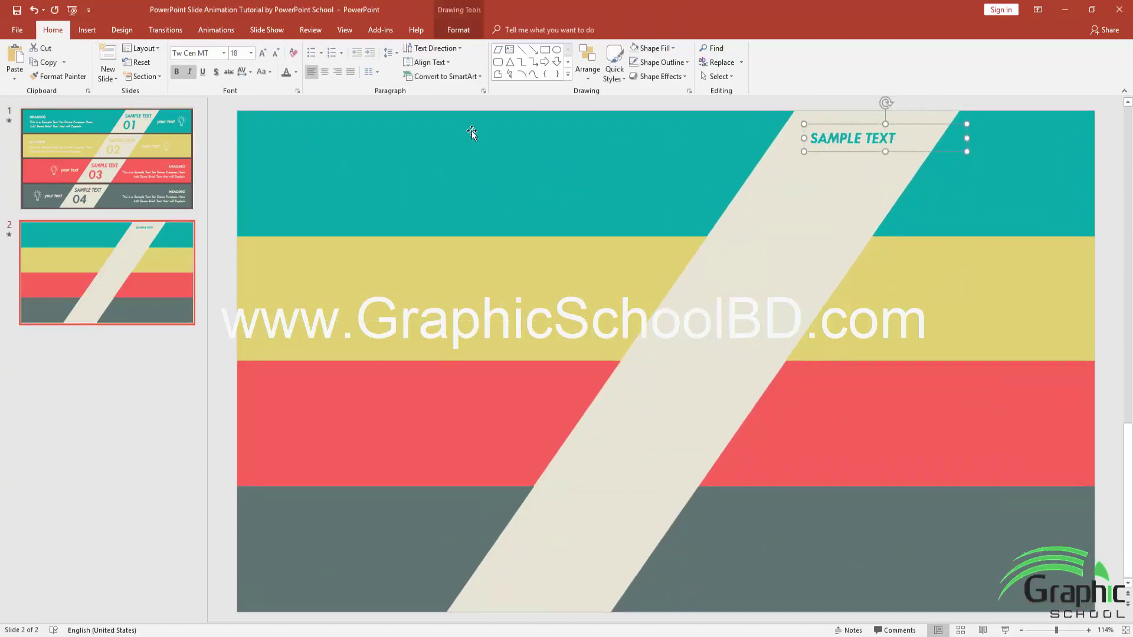
pyautogui.click(263, 53)
pyautogui.click(264, 53)
pyautogui.click(264, 53)
pyautogui.click(264, 53)
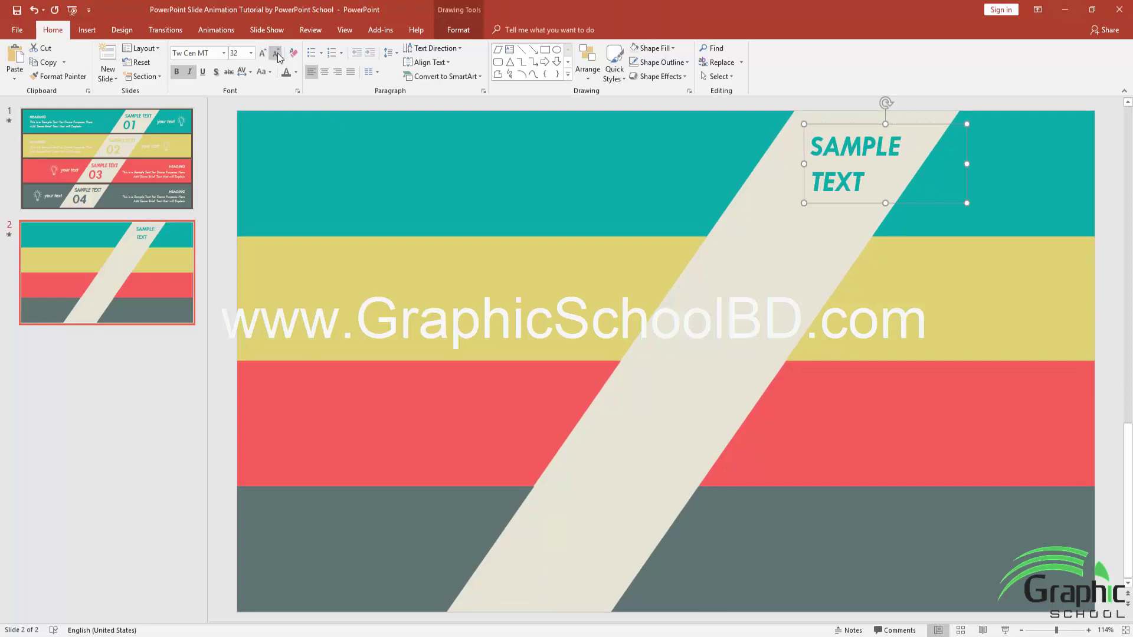
pyautogui.click(275, 53)
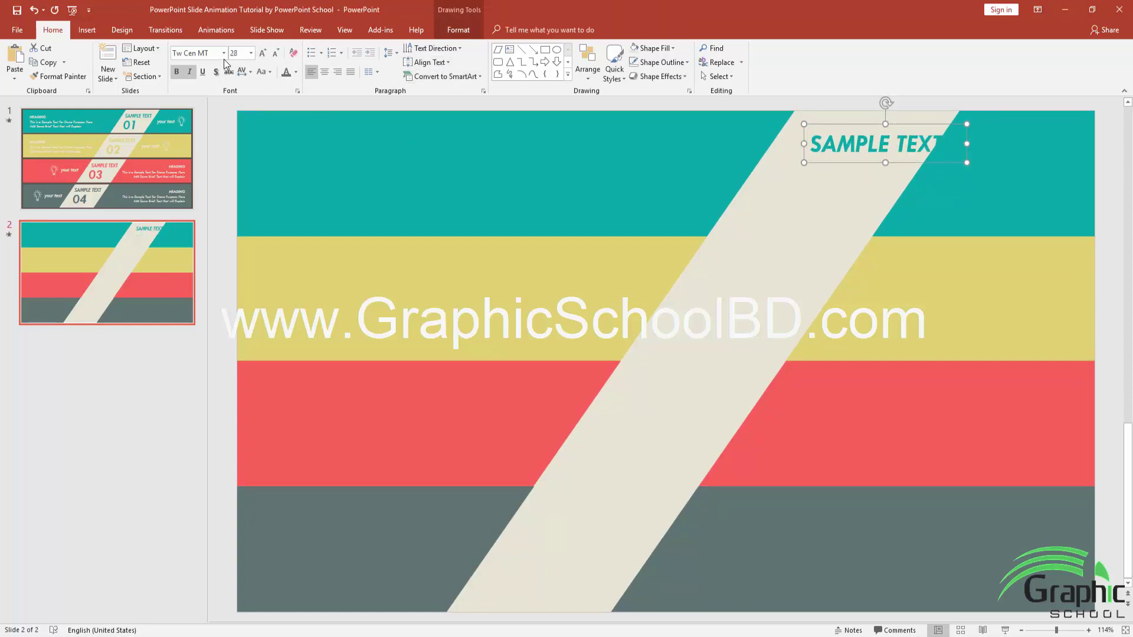
pyautogui.click(198, 53)
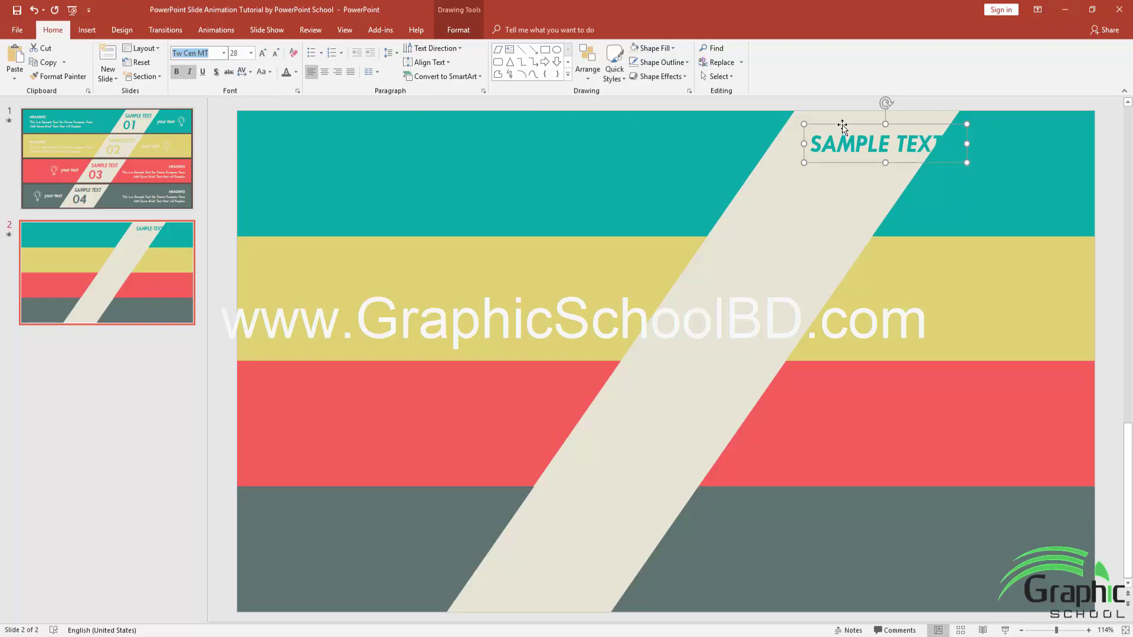
pyautogui.moveTo(842, 126); pyautogui.dragTo(821, 118)
# Copy the 01 number from slide 1 into a new text box below SAMPLE TEXT.
pyautogui.click(140, 136)
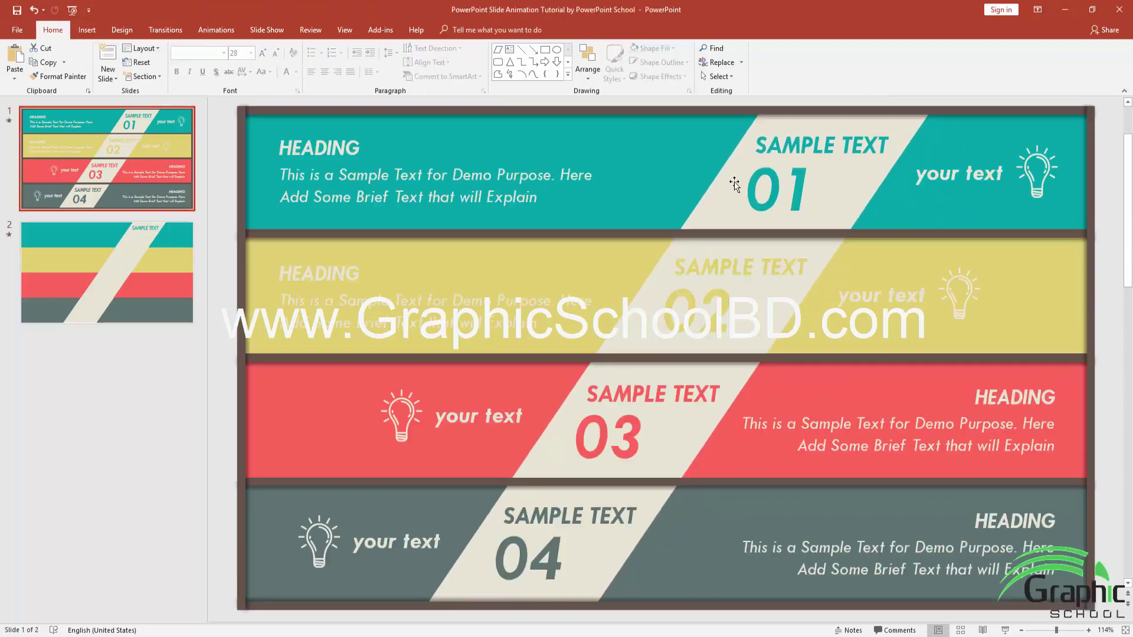
pyautogui.moveTo(749, 185); pyautogui.dragTo(790, 193)
pyautogui.hotkey('ctrl', 'c')
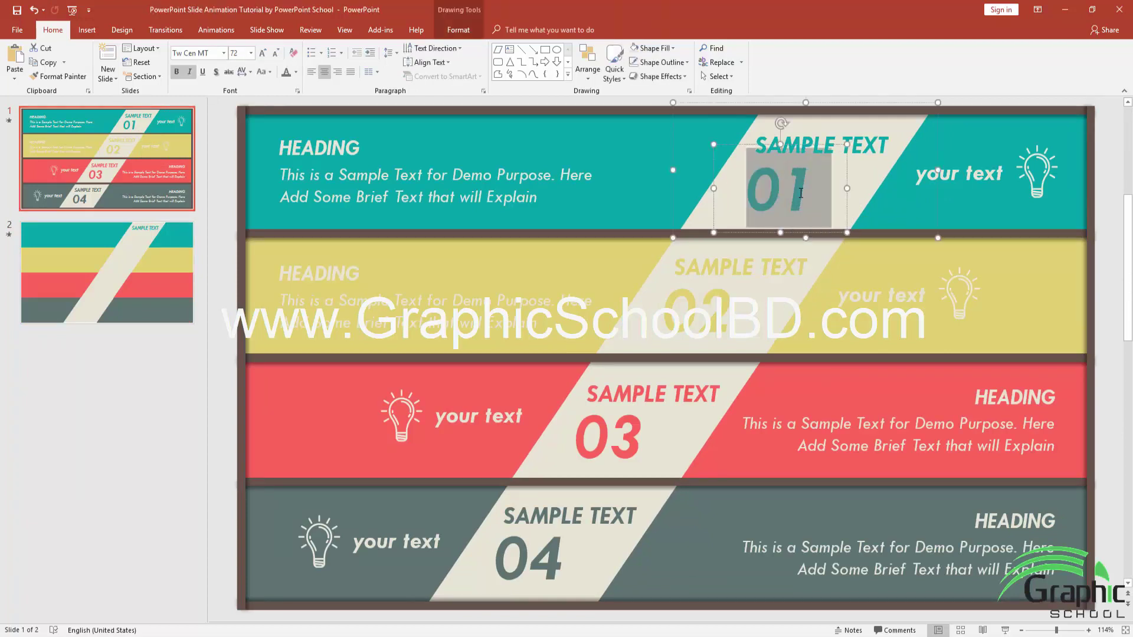
pyautogui.click(162, 231)
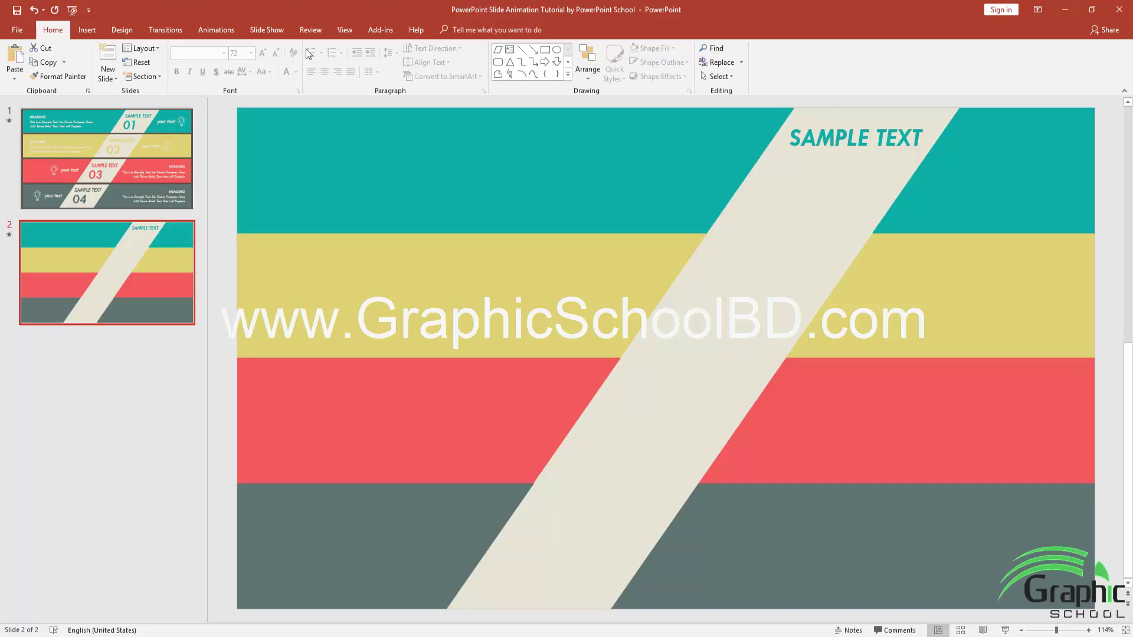
pyautogui.click(510, 50)
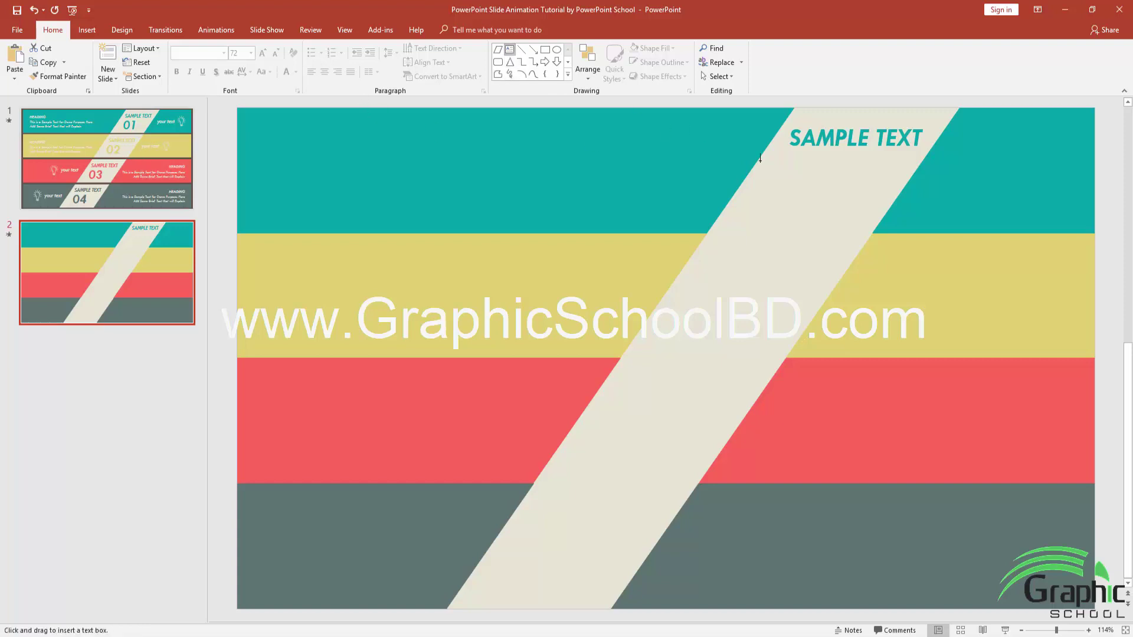
pyautogui.moveTo(775, 156); pyautogui.dragTo(908, 218)
pyautogui.hotkey('ctrl', 'v')
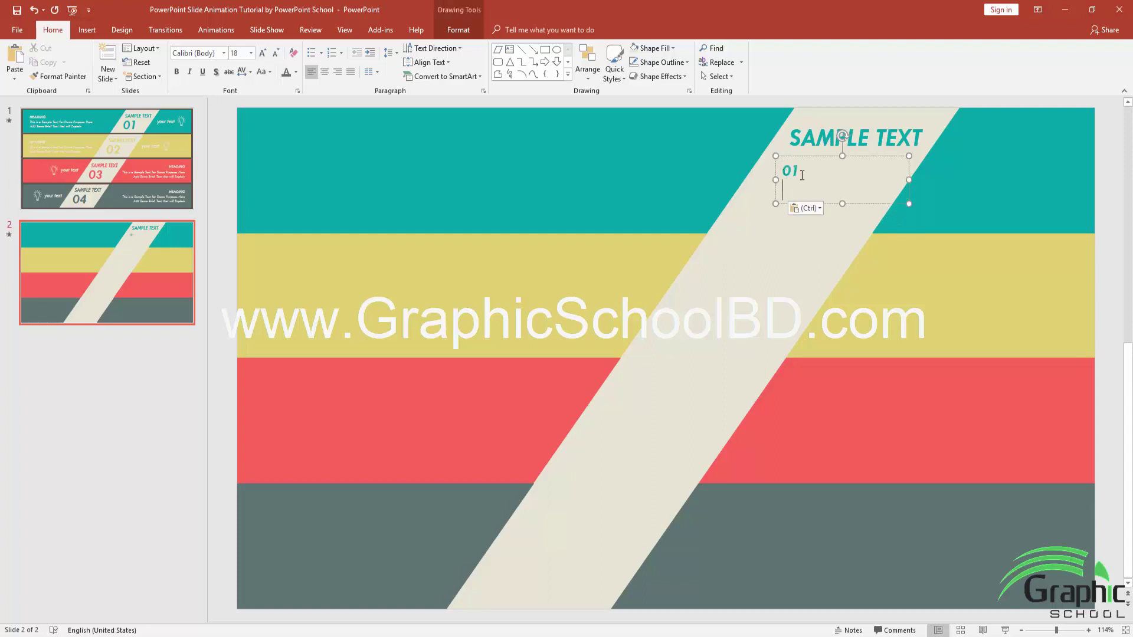
# Check slide 1's 01 formatting and set the slide 2 numeral to 72 pt.
pyautogui.press('pageup')
pyautogui.click(779, 182)
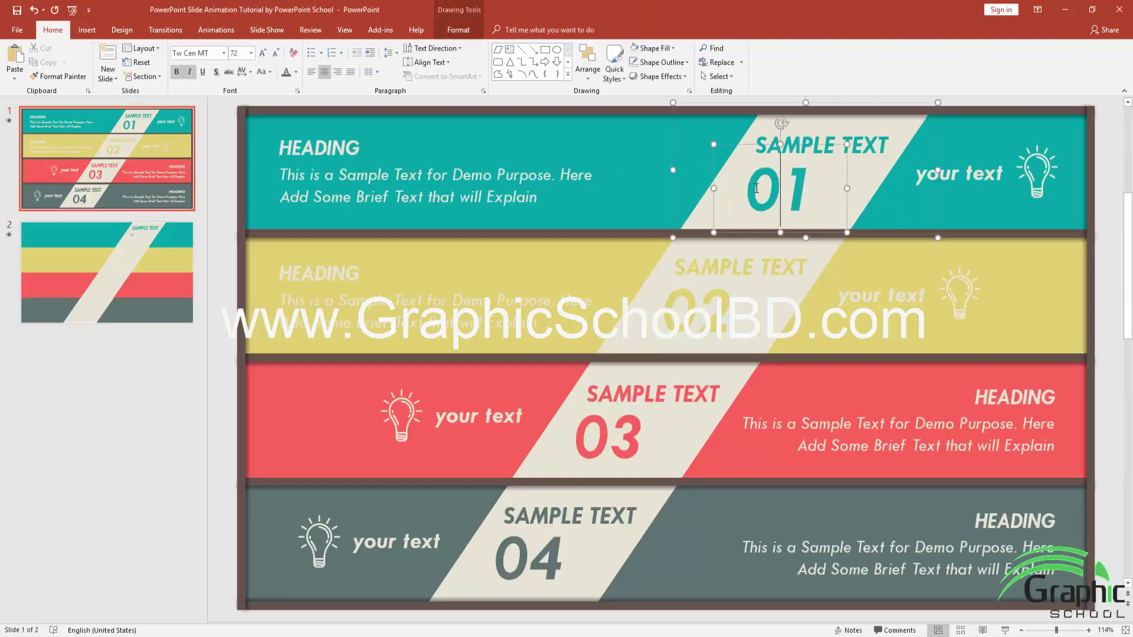
pyautogui.moveTo(746, 189); pyautogui.dragTo(804, 194)
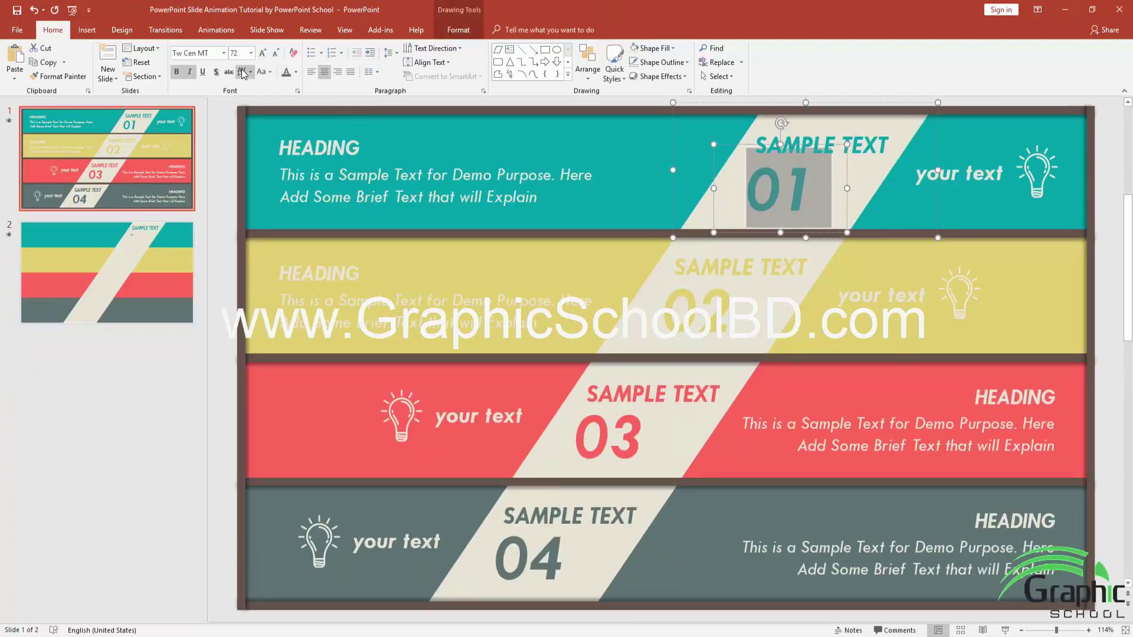
pyautogui.click(189, 72)
pyautogui.press('pagedown')
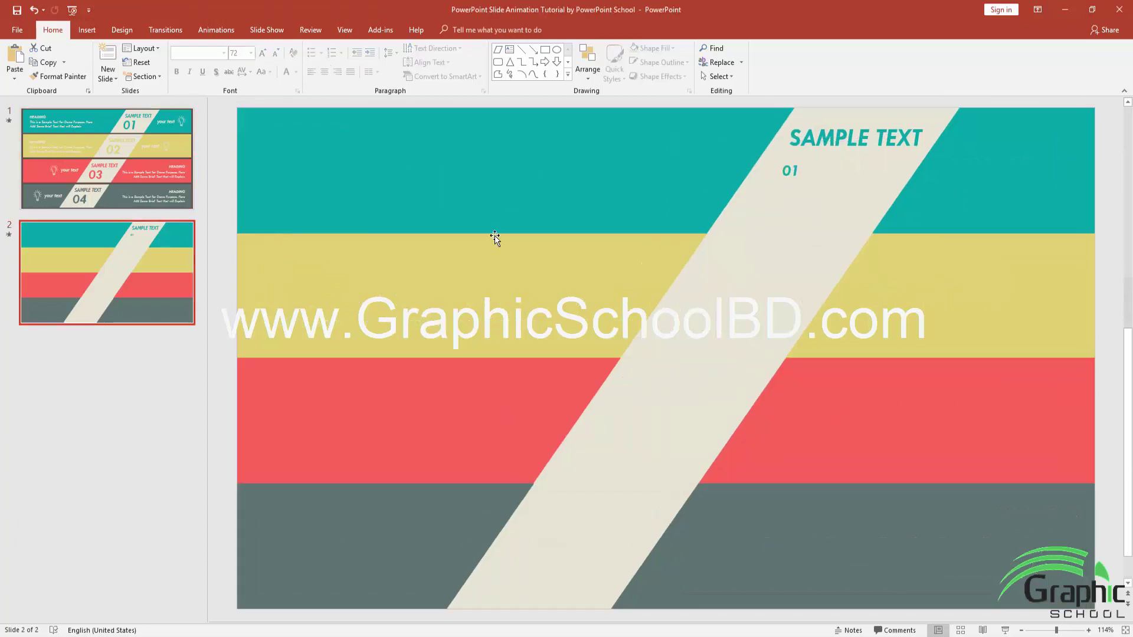
pyautogui.doubleClick(786, 171)
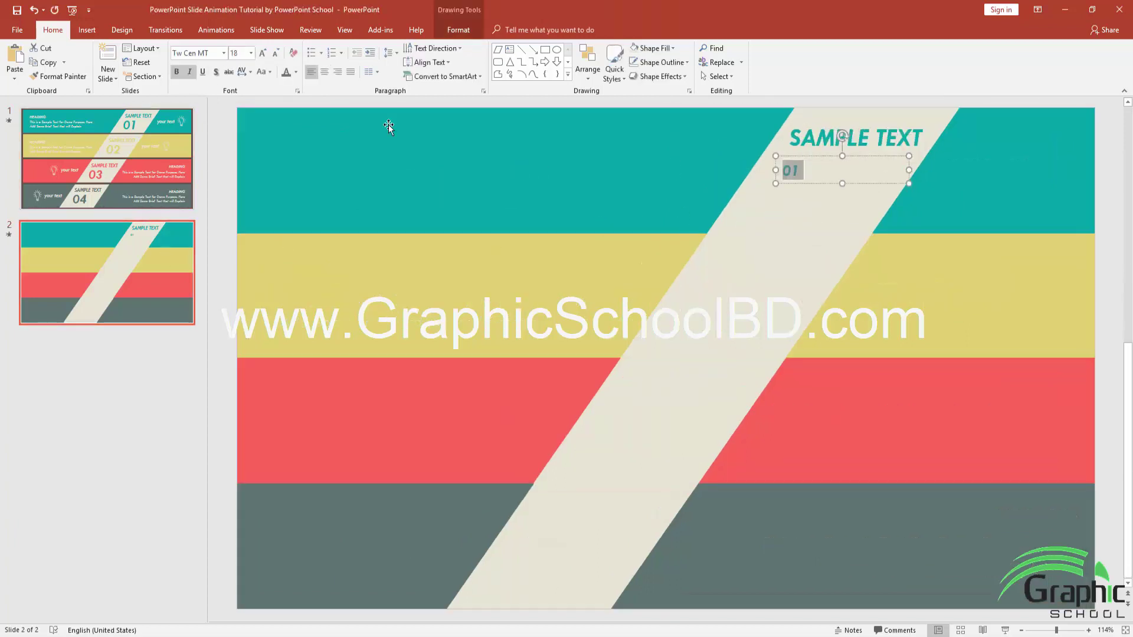
pyautogui.click(251, 53)
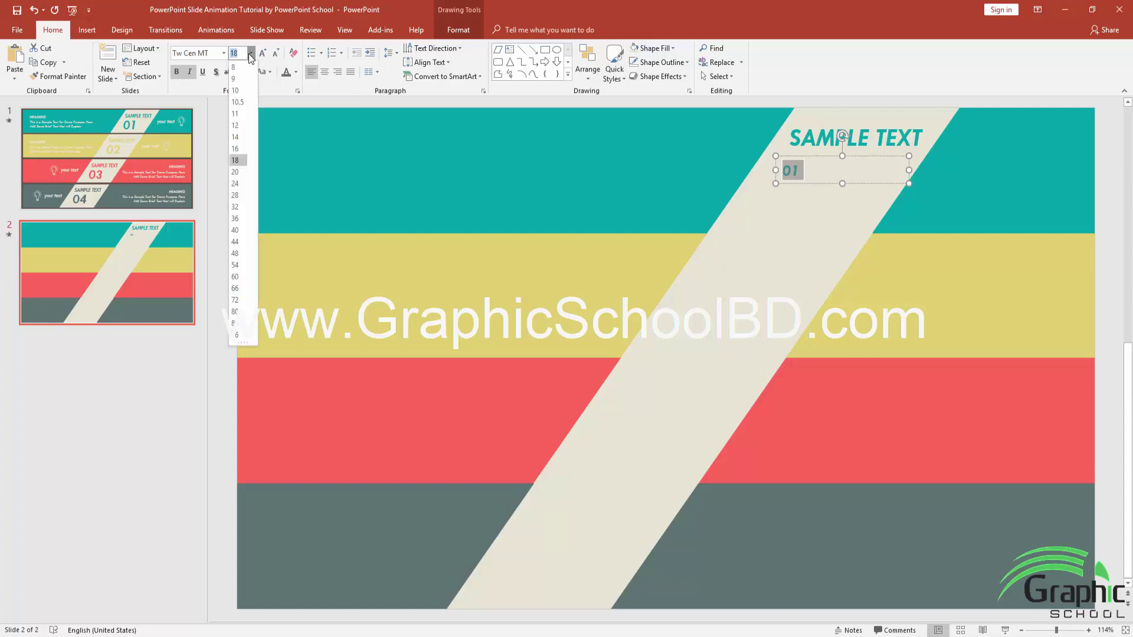
pyautogui.click(245, 299)
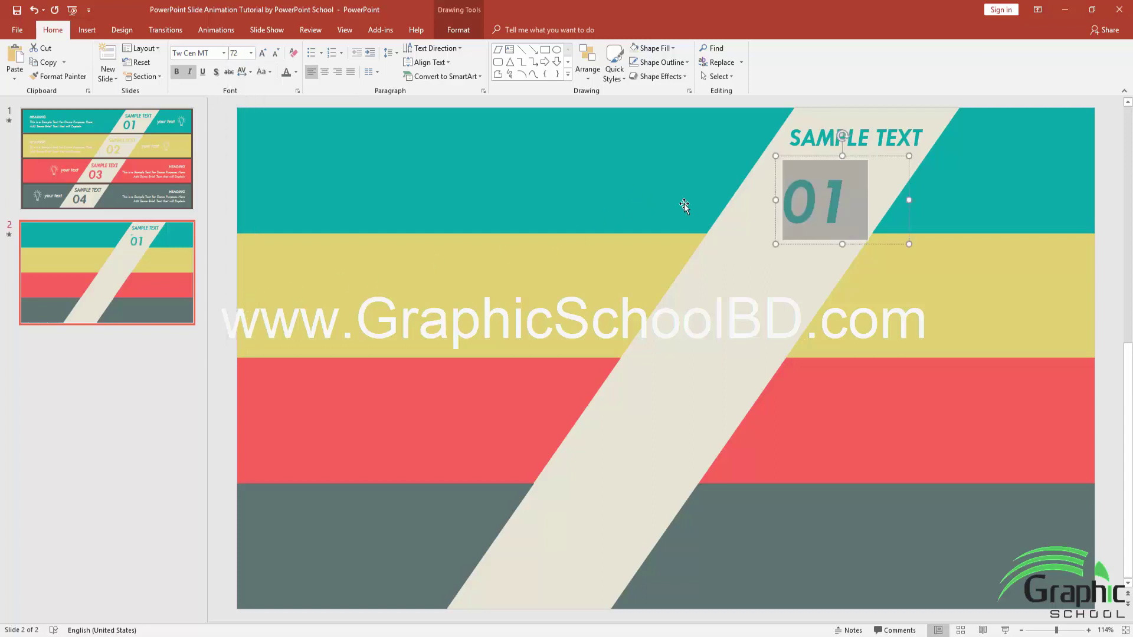
pyautogui.click(779, 146)
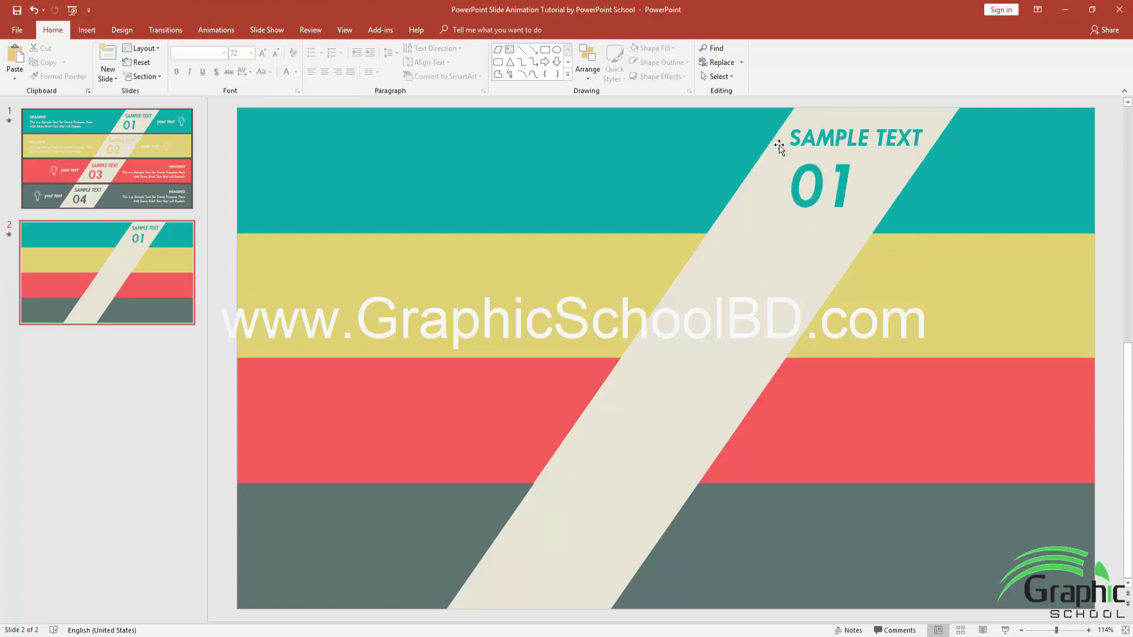
# Group the SAMPLE TEXT heading and the 01 number into one label.
pyautogui.click(827, 140)
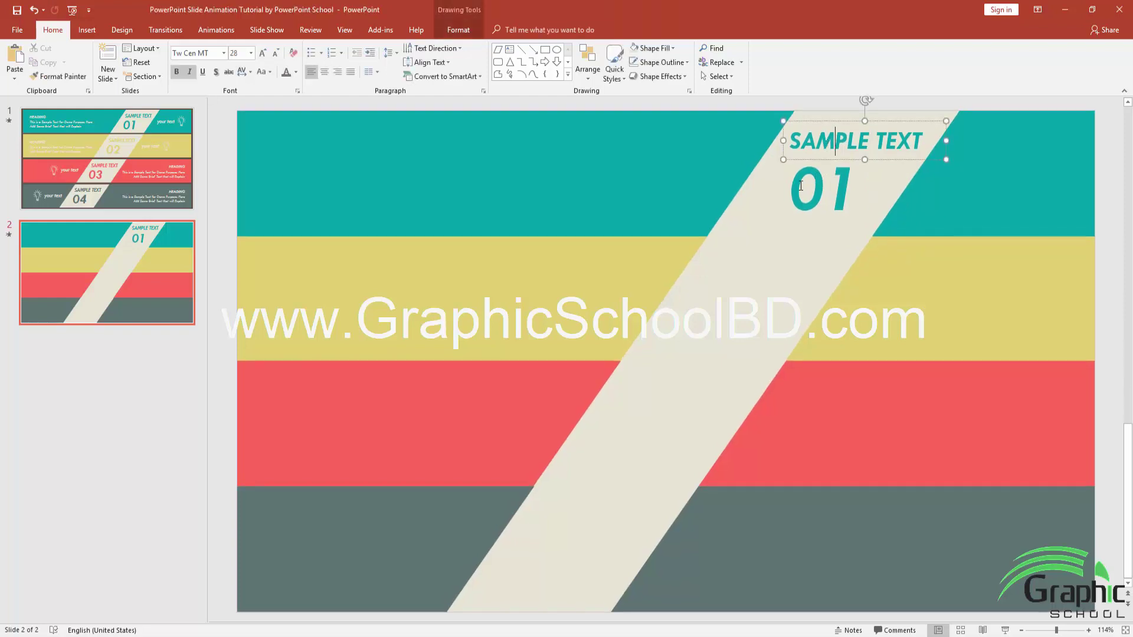
pyautogui.click(826, 177)
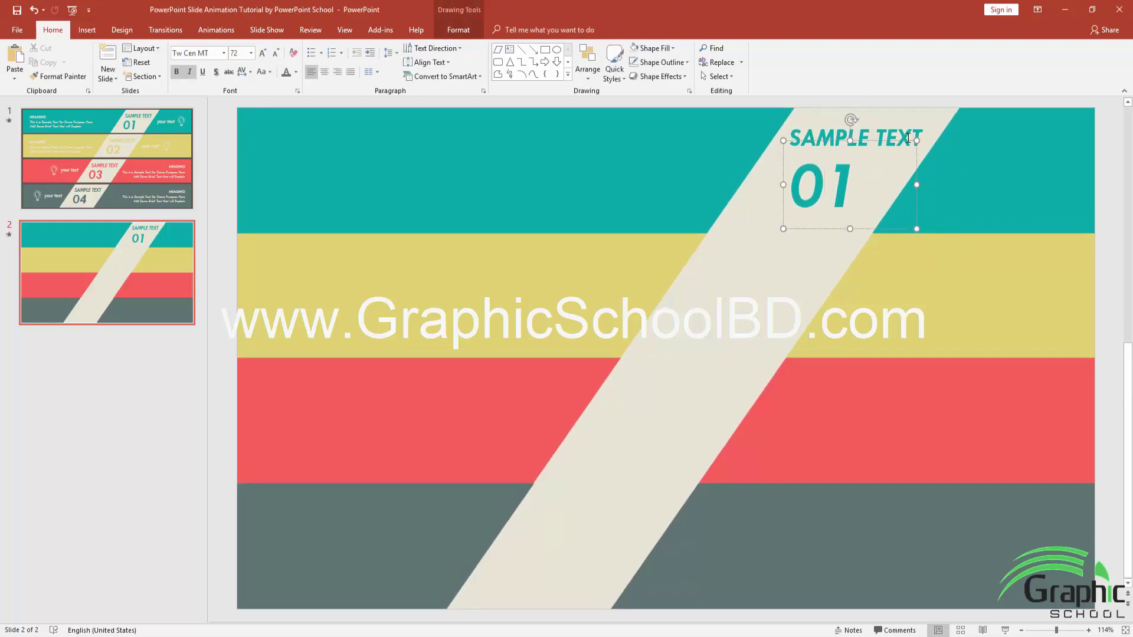
pyautogui.click(917, 166)
pyautogui.keyDown('shift'); pyautogui.click(896, 131); pyautogui.keyUp('shift')
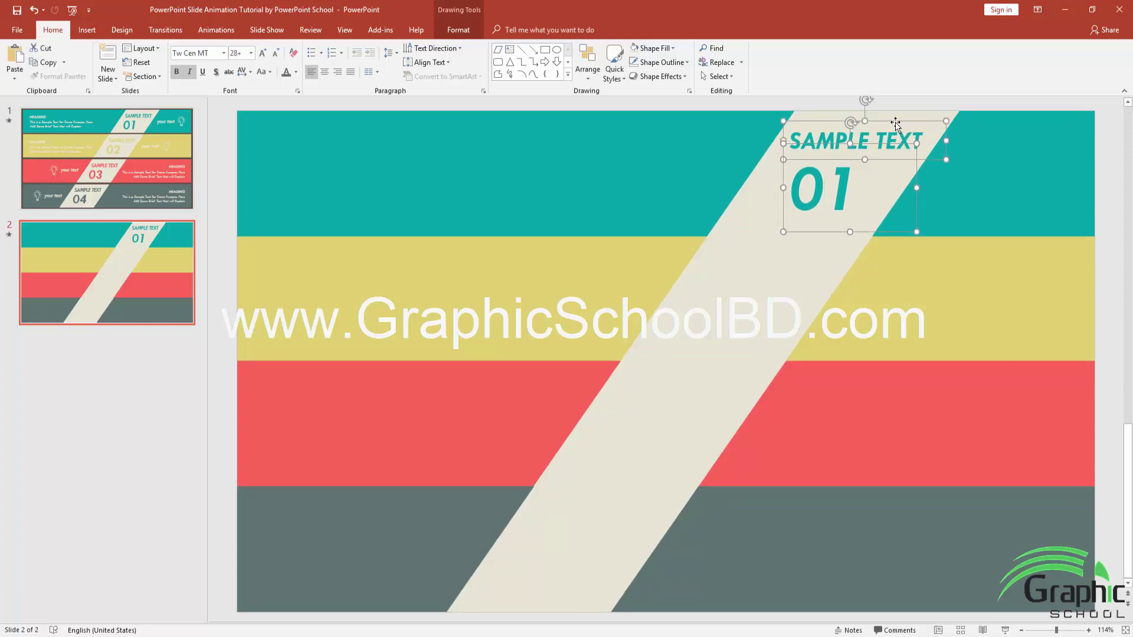
pyautogui.hotkey('ctrl', 'g')
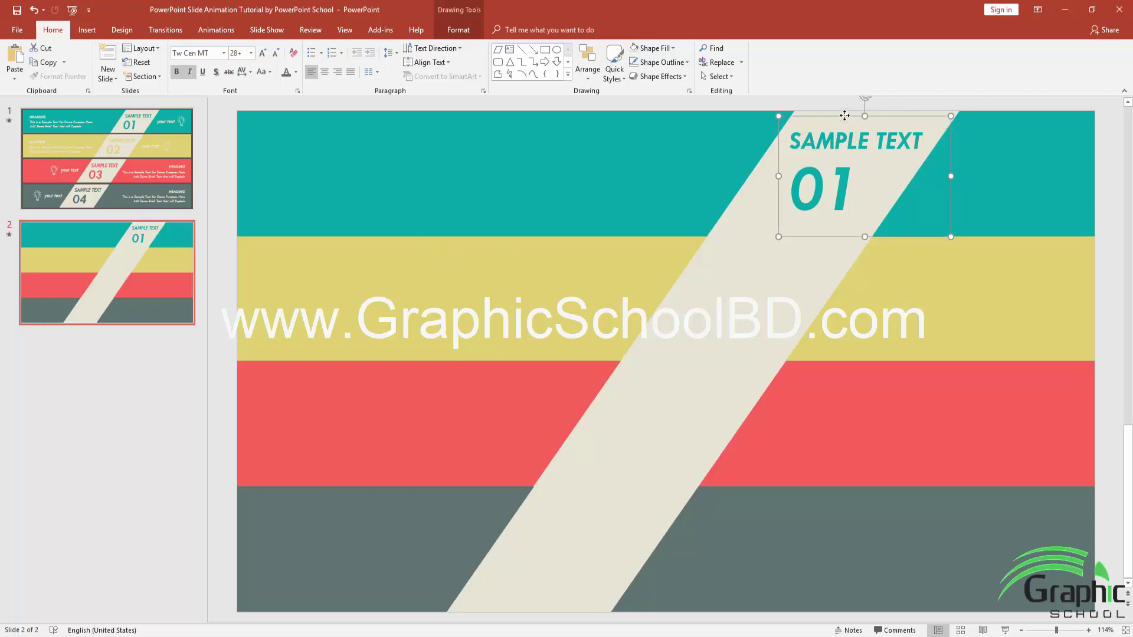
# Place copies of the grouped label on the stripe in the yellow, red and grey bands.
pyautogui.moveTo(844, 116); pyautogui.dragTo(752, 237)
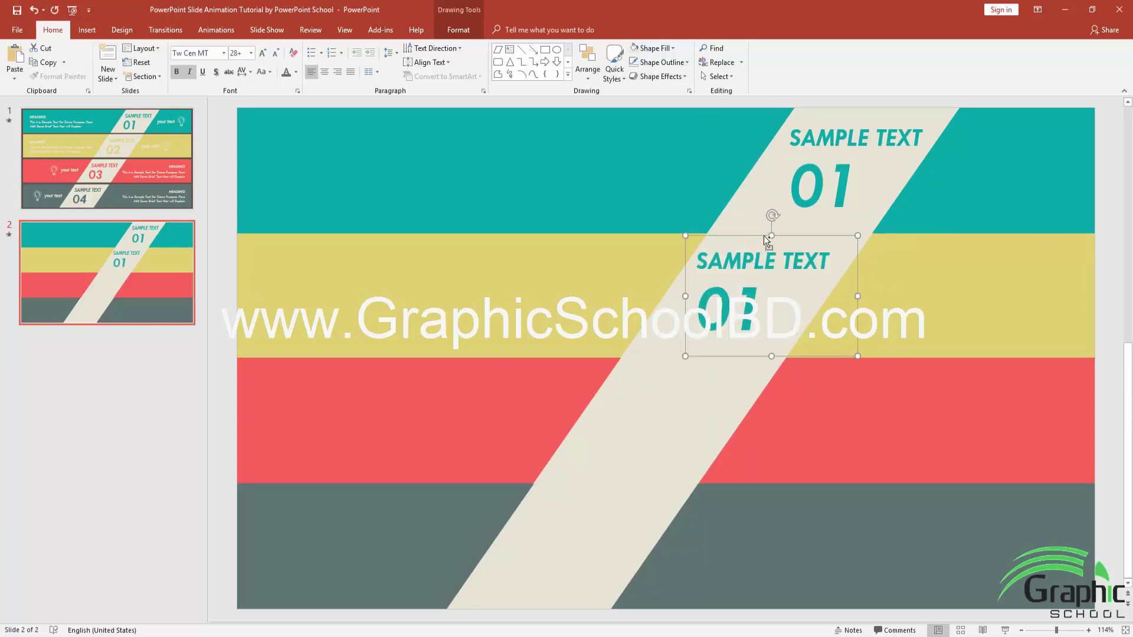
pyautogui.hotkey('ctrl', 'd')
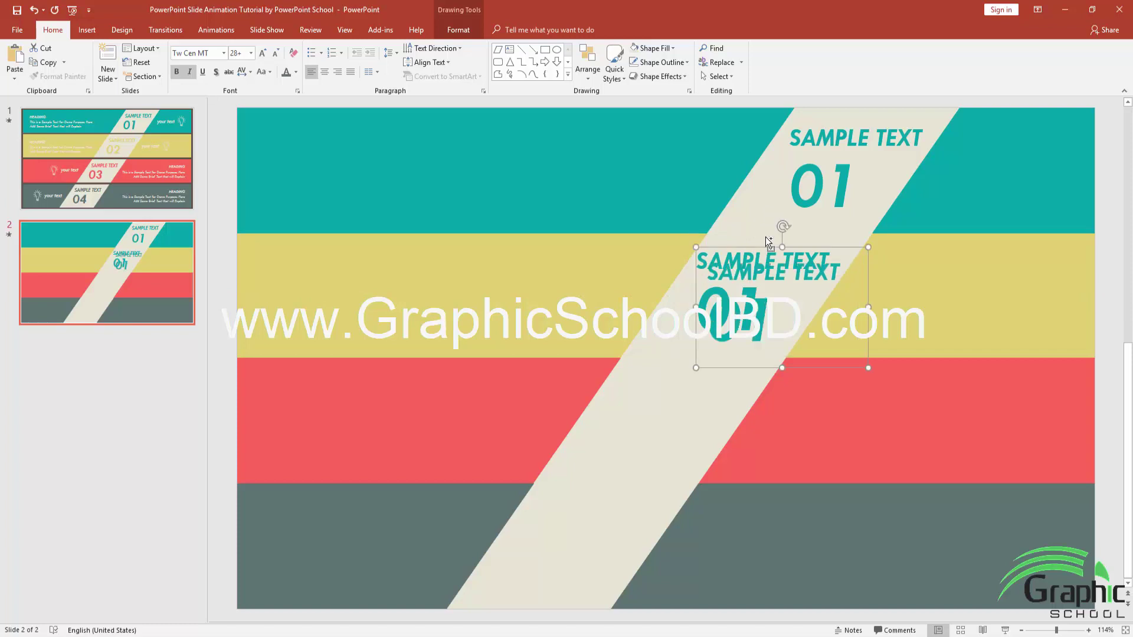
pyautogui.moveTo(802, 254); pyautogui.dragTo(706, 374)
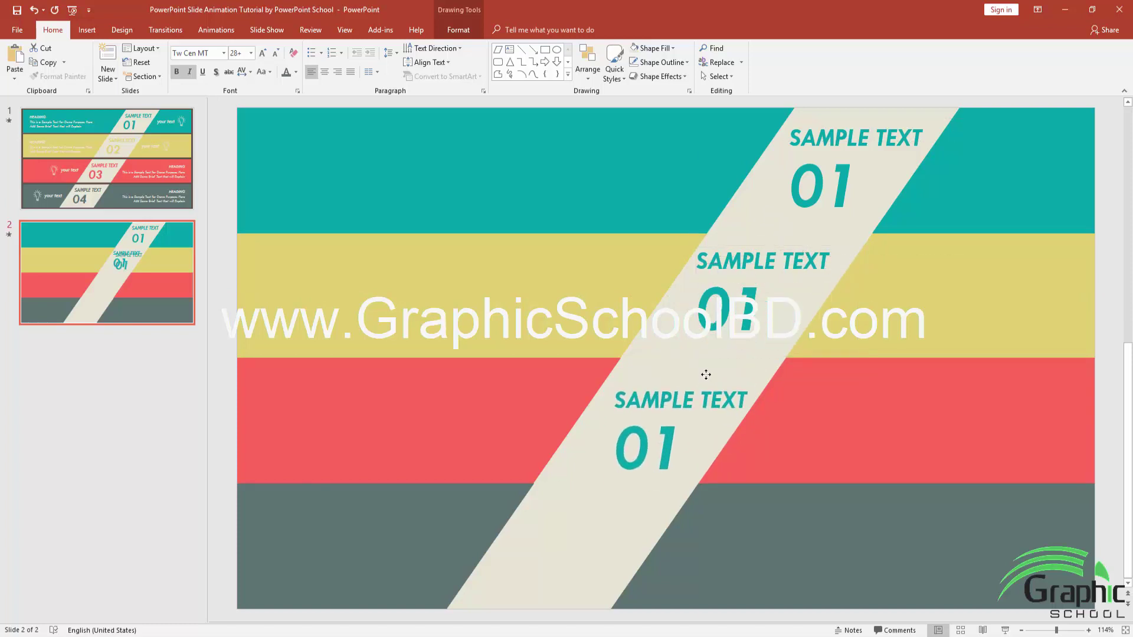
pyautogui.hotkey('ctrl', 'd')
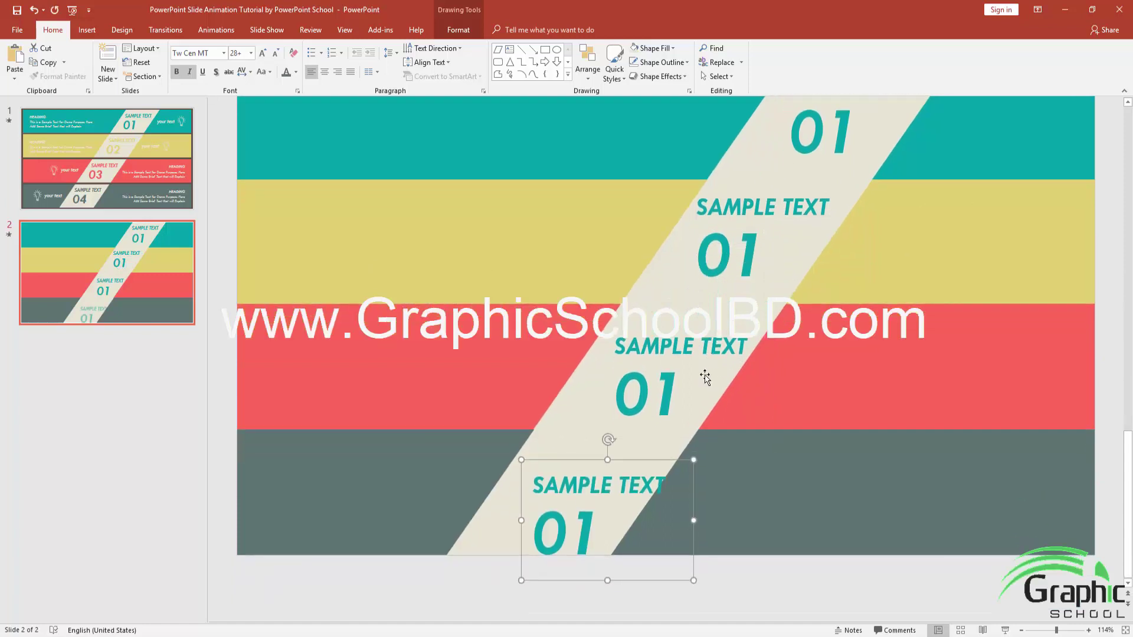
pyautogui.moveTo(647, 464); pyautogui.dragTo(640, 452)
pyautogui.click(1031, 394)
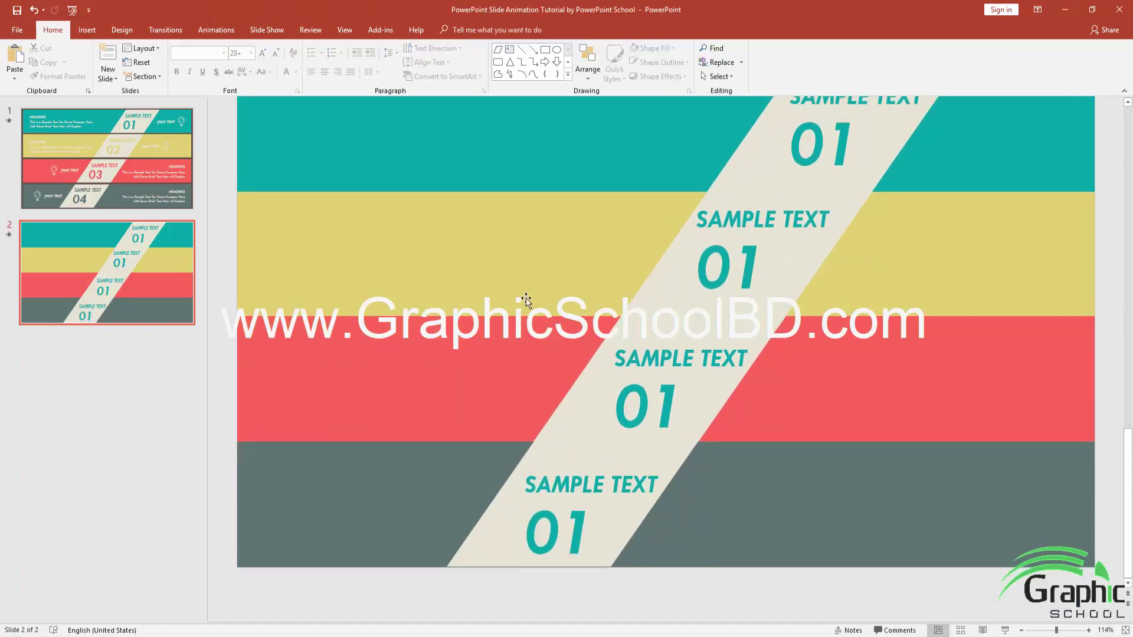
pyautogui.click(112, 168)
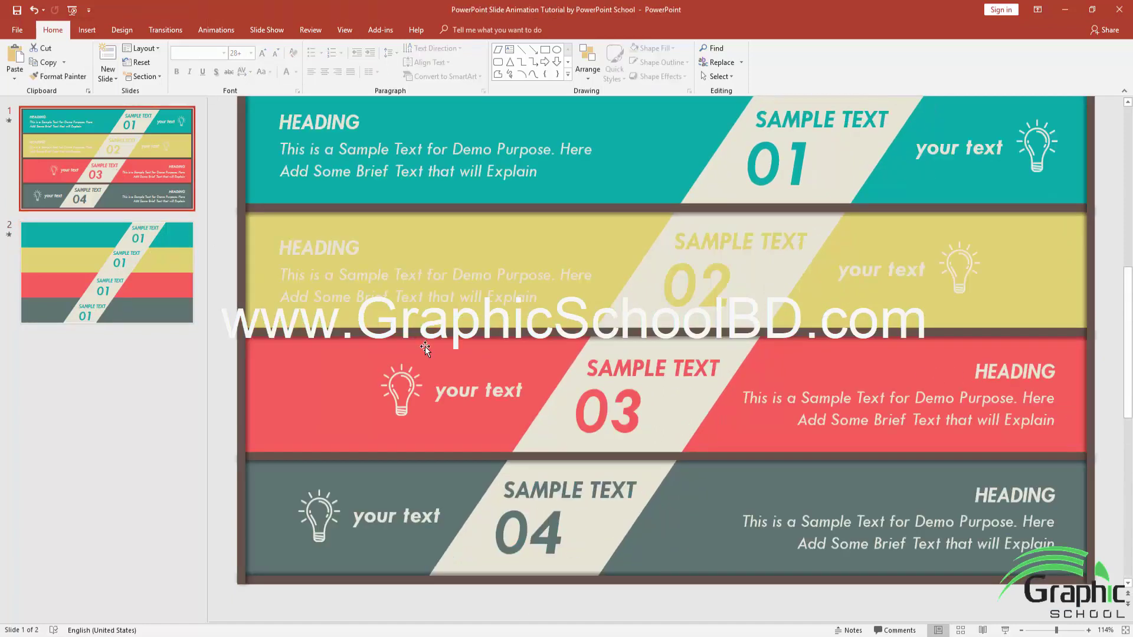
# Nudge the red-band label upward to align it with the other labels.
pyautogui.click(168, 296)
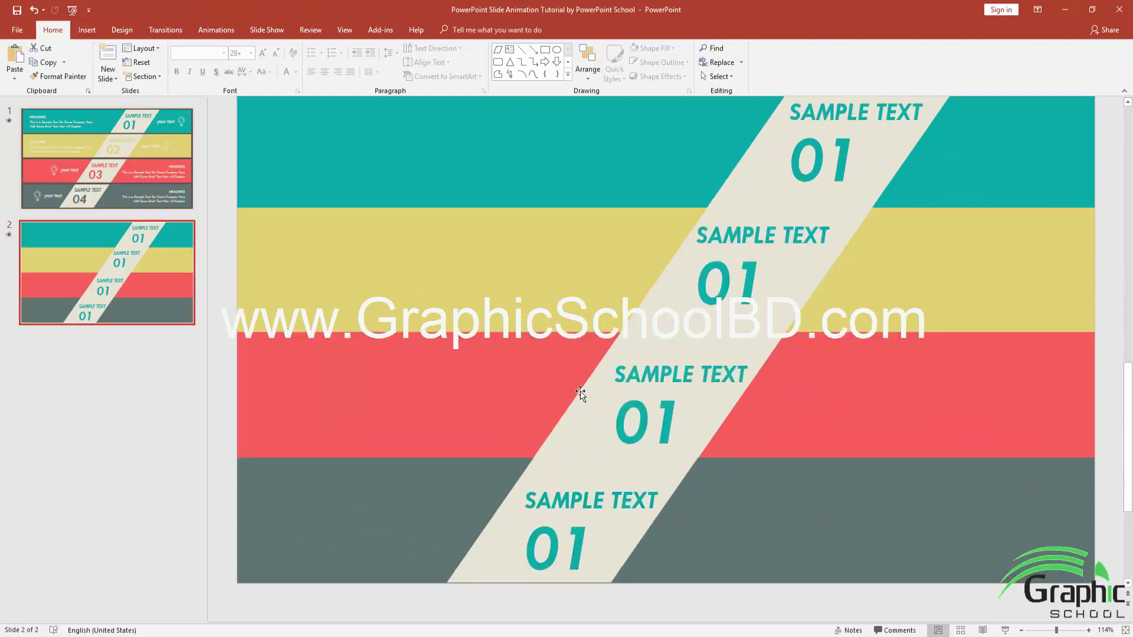
pyautogui.click(629, 399)
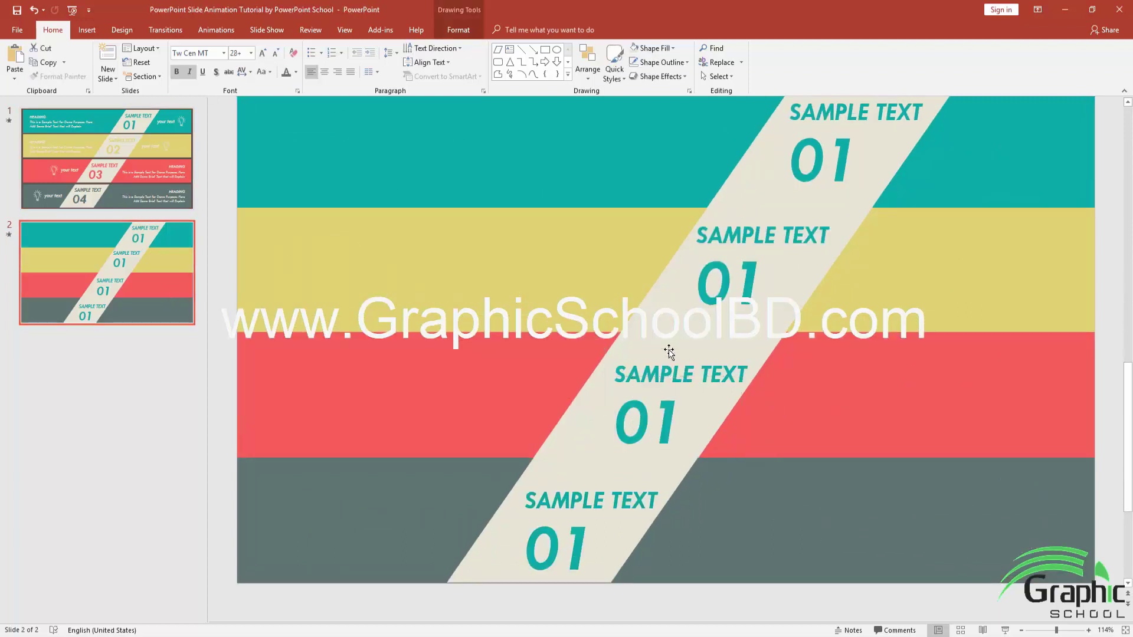
pyautogui.click(668, 351)
pyautogui.moveTo(668, 350); pyautogui.dragTo(666, 343)
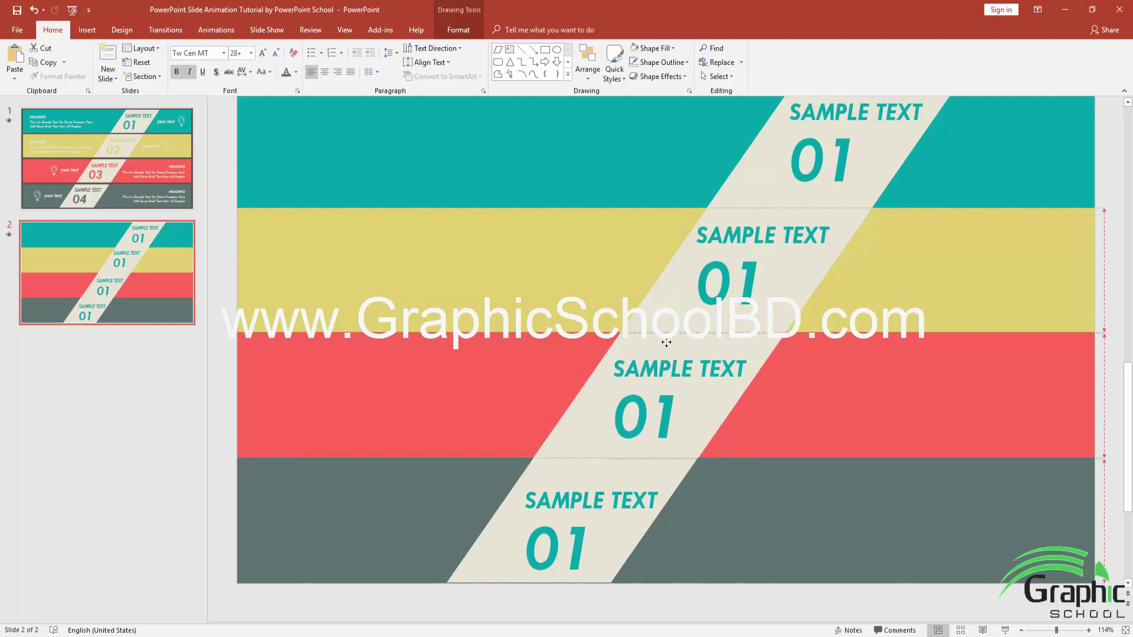
pyautogui.moveTo(666, 343); pyautogui.dragTo(666, 343)
# Colour the yellow-band label yellow and the red-band label red.
pyautogui.click(729, 271)
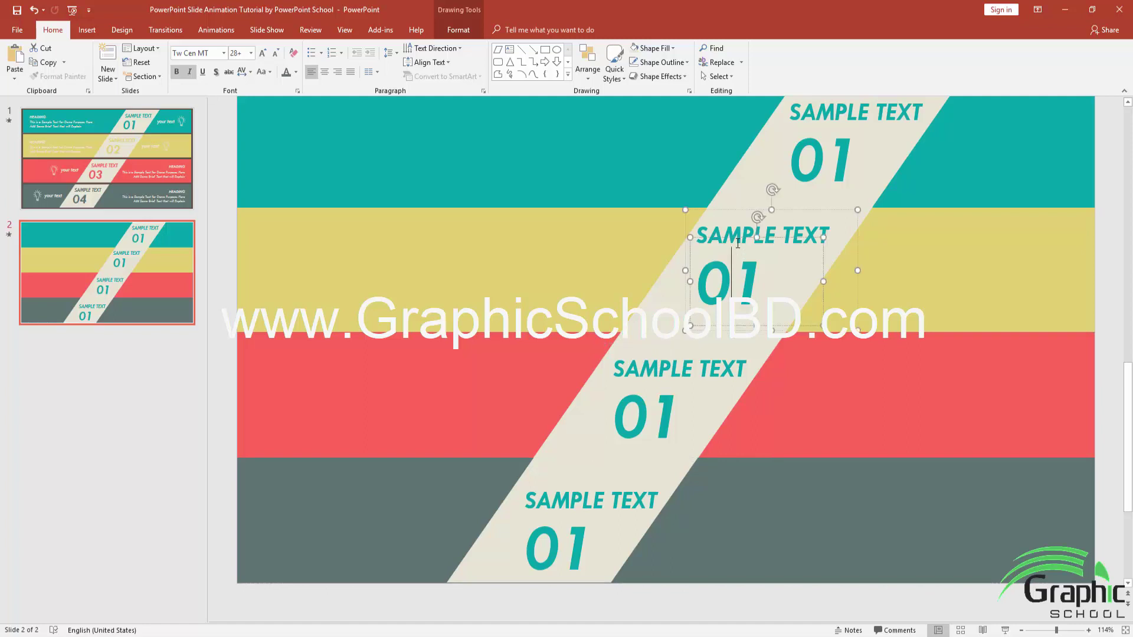
pyautogui.click(699, 210)
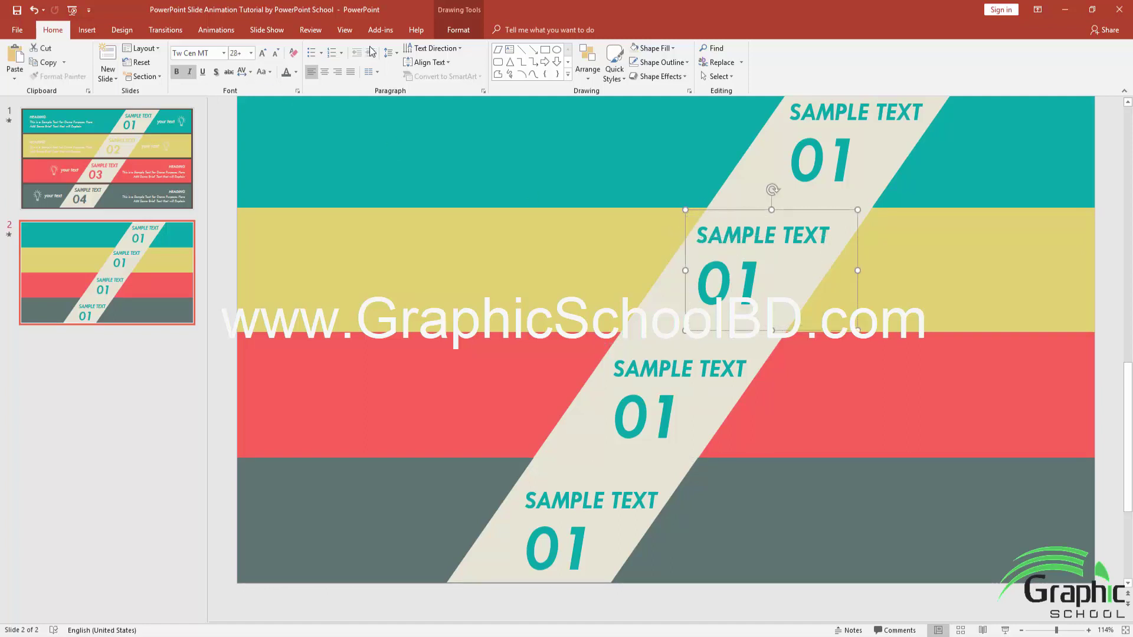
pyautogui.click(295, 72)
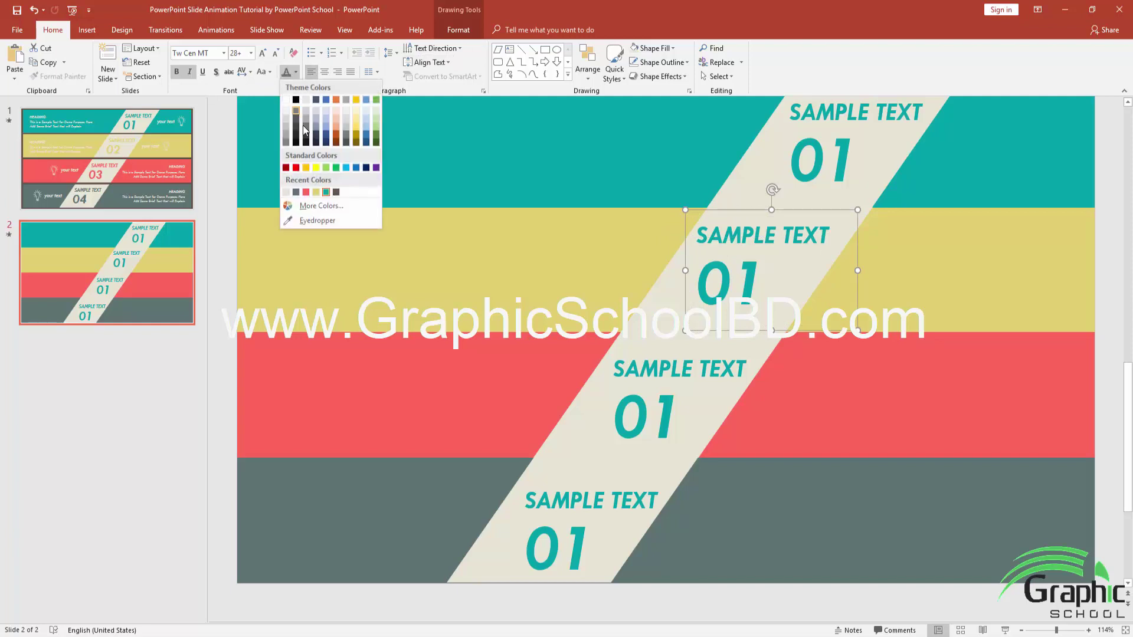
pyautogui.click(316, 191)
pyautogui.click(611, 402)
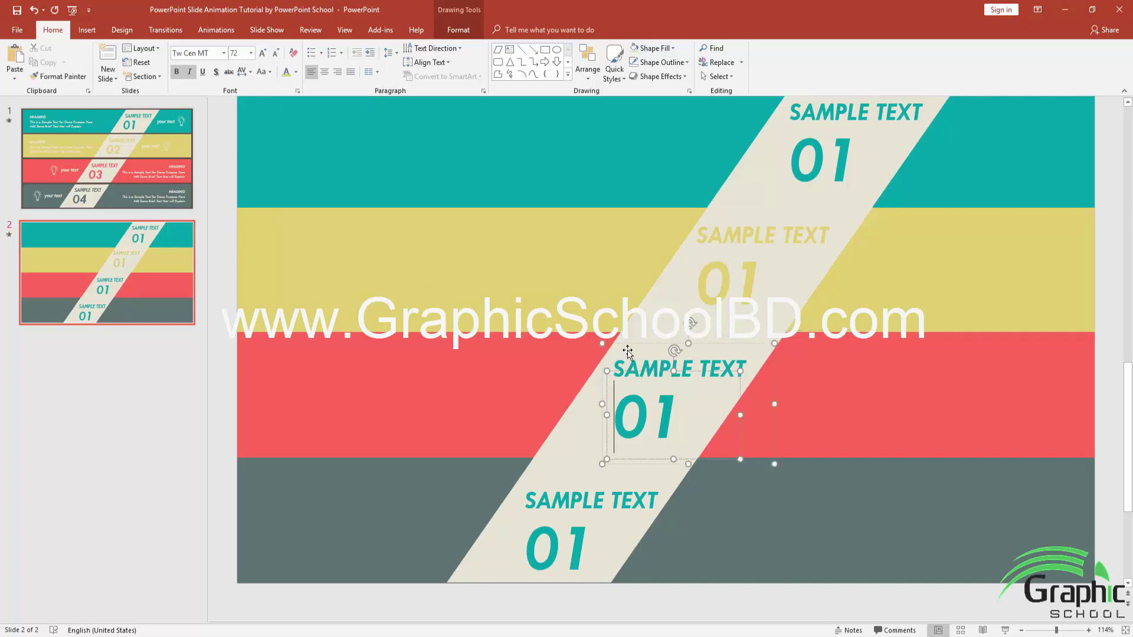
pyautogui.click(626, 348)
pyautogui.click(286, 71)
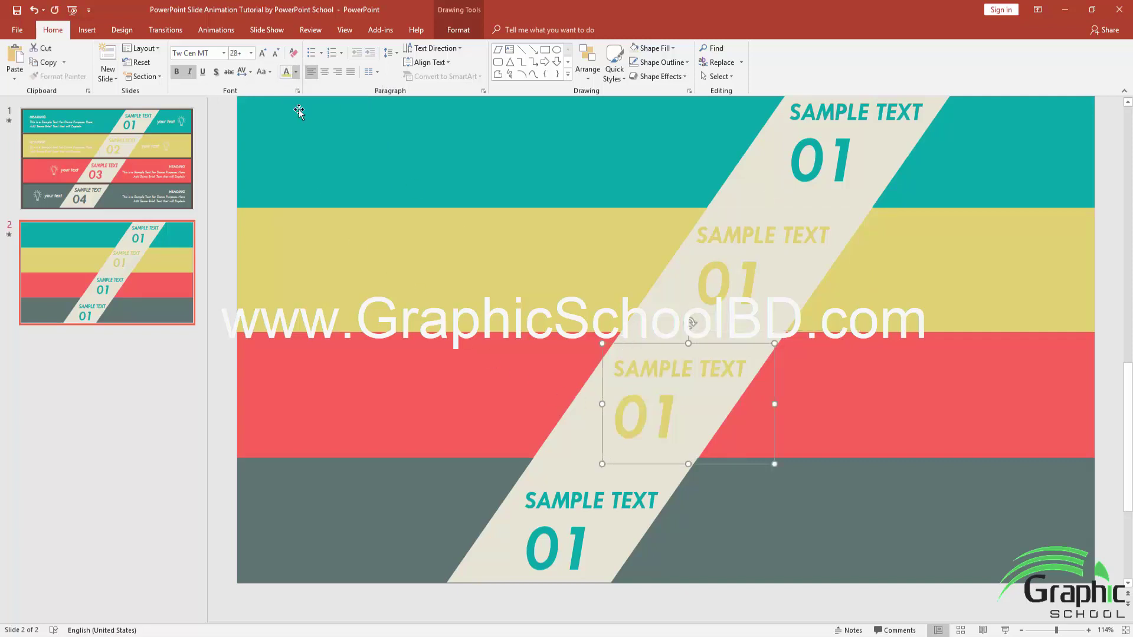
pyautogui.click(295, 71)
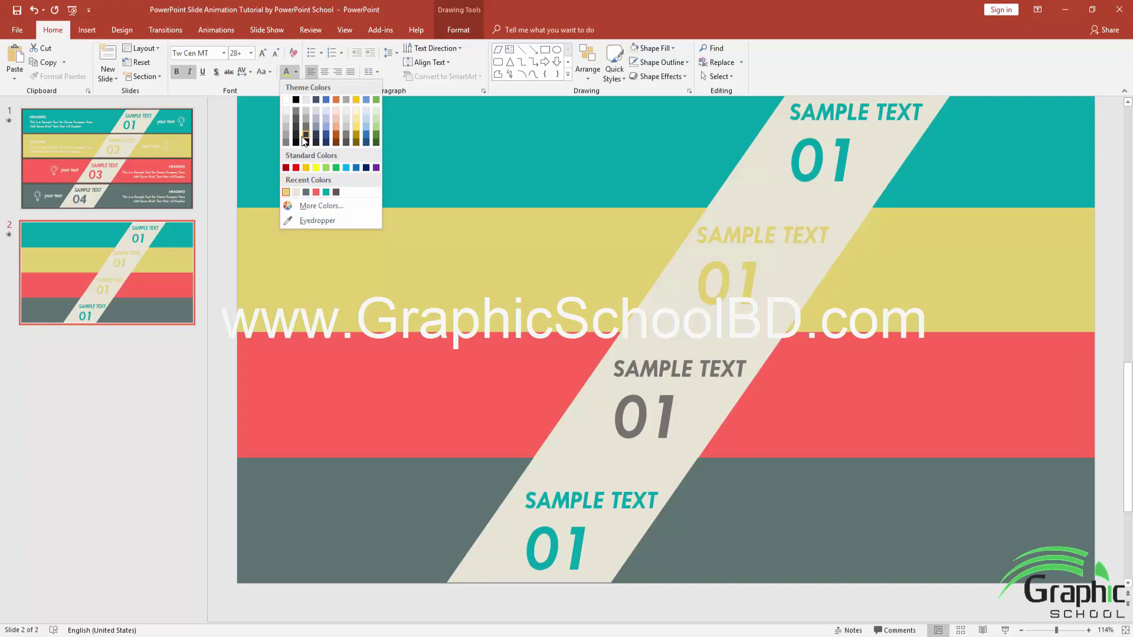
pyautogui.click(316, 193)
# Colour the grey-band label grey to match its band.
pyautogui.click(549, 482)
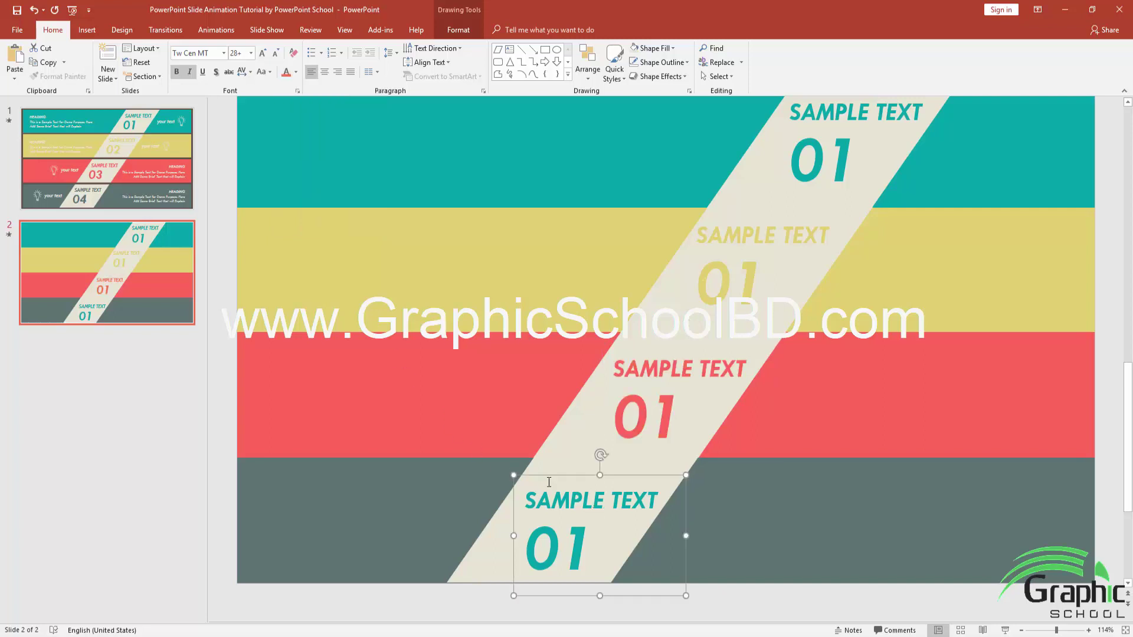
pyautogui.click(296, 72)
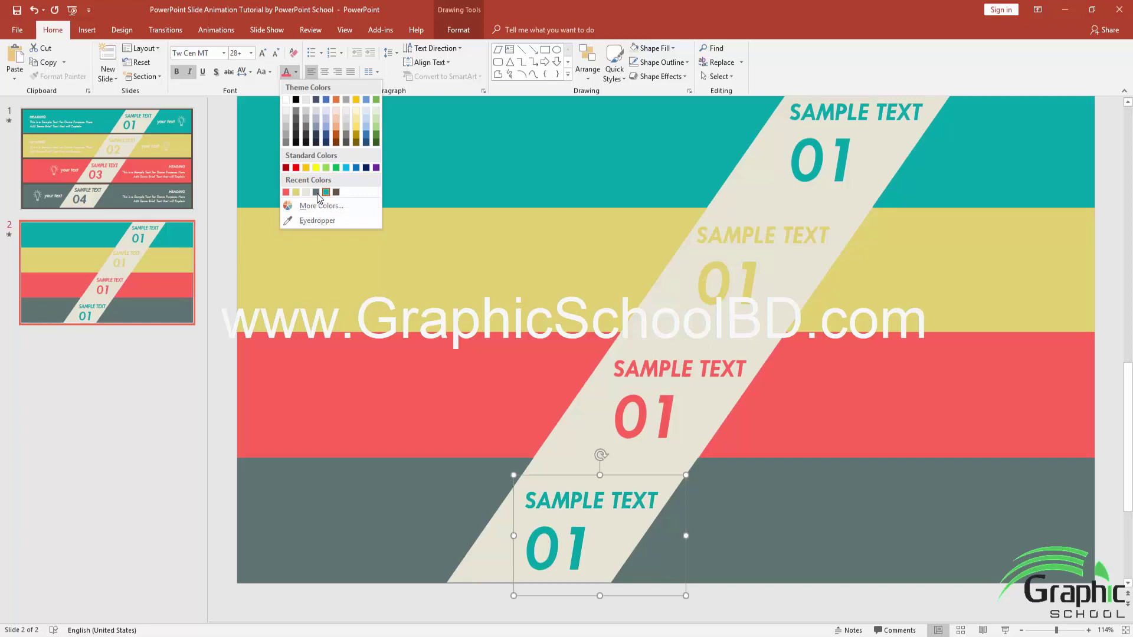
pyautogui.click(312, 190)
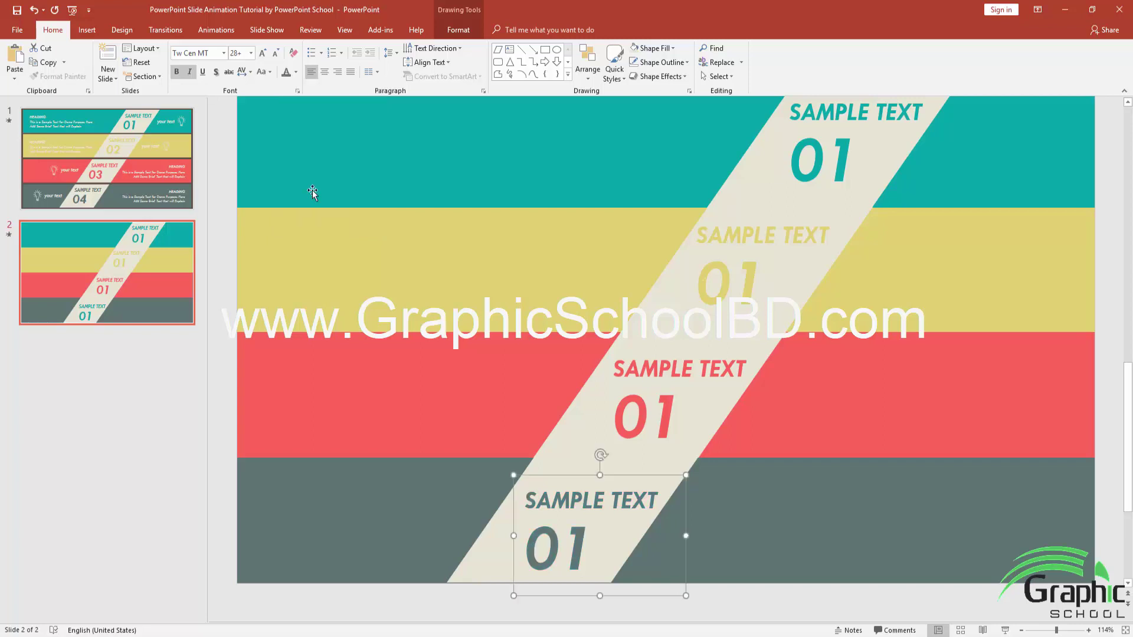
pyautogui.press('Escape')
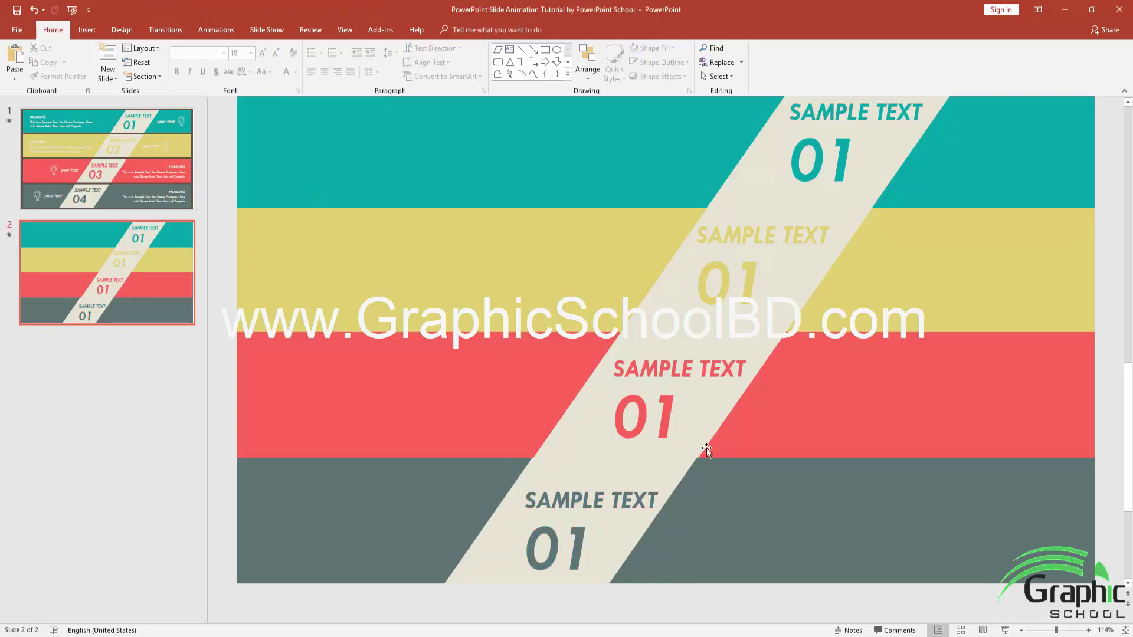
# Draw a text box at the top-left of slide 2's teal band and type HEADING.
pyautogui.click(158, 183)
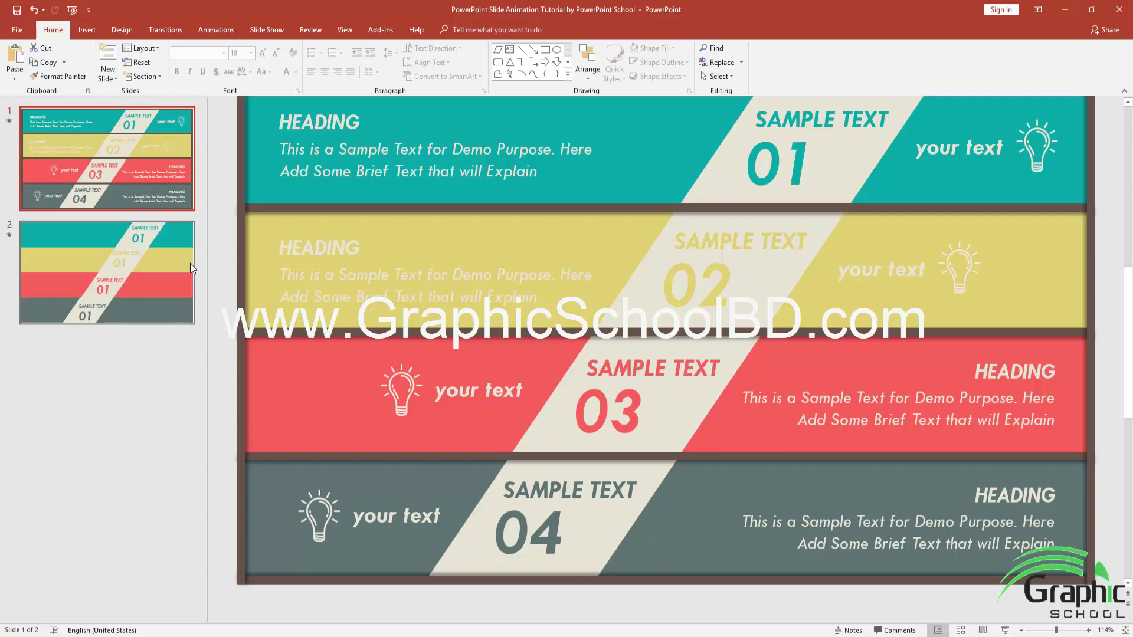
pyautogui.click(294, 140)
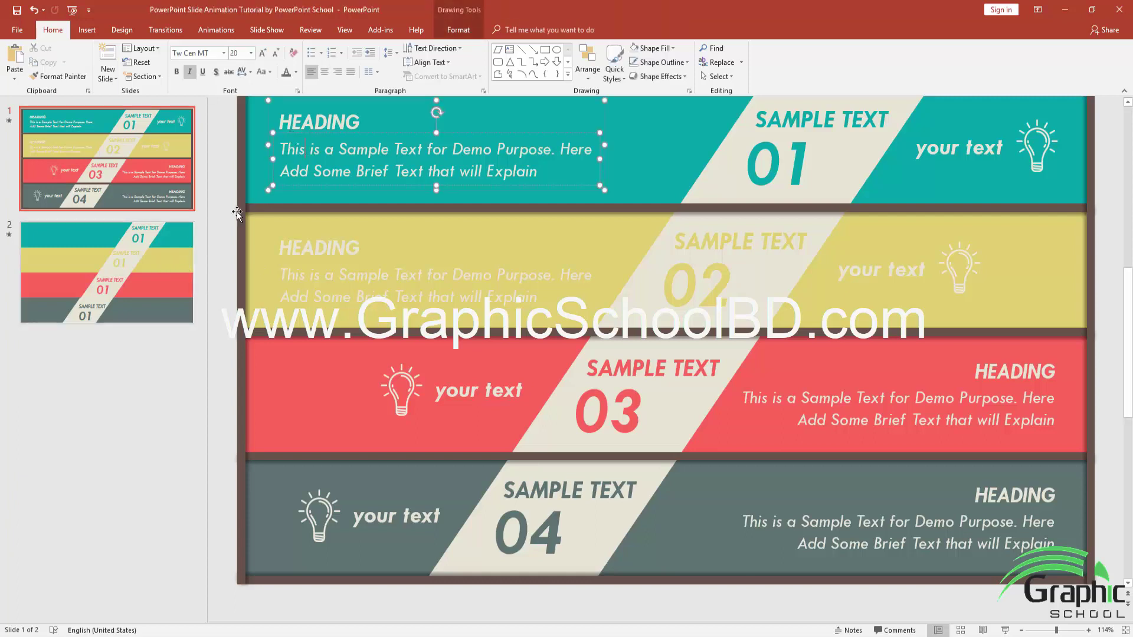
pyautogui.click(157, 261)
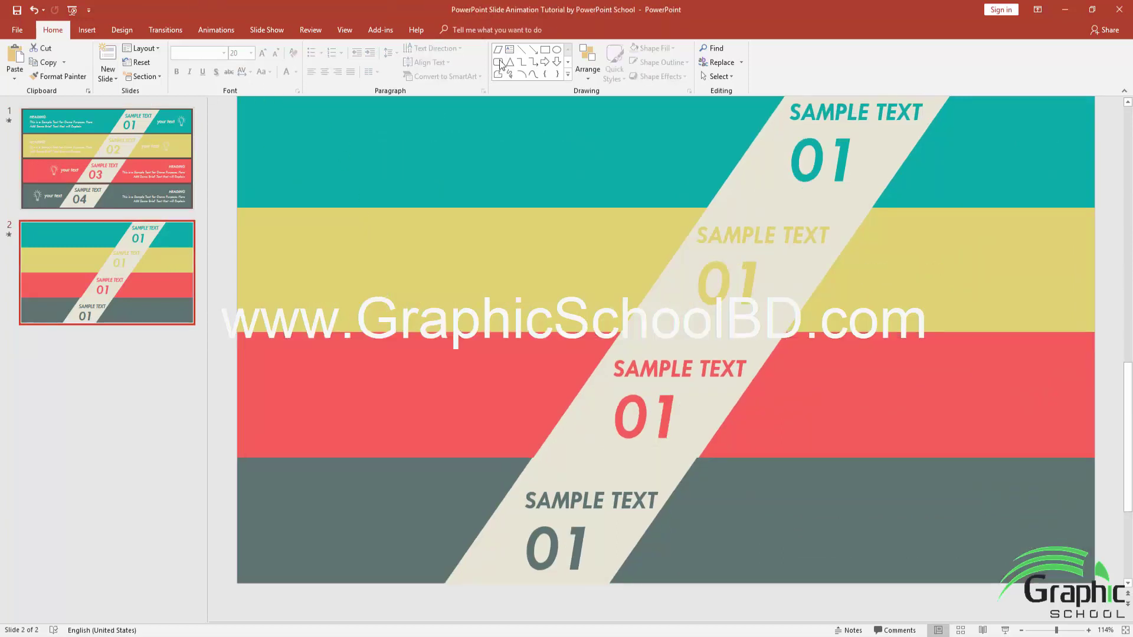
pyautogui.click(510, 50)
pyautogui.moveTo(266, 105)
pyautogui.mouseDown()
pyautogui.moveTo(442, 159)
pyautogui.moveTo(447, 136)
pyautogui.moveTo(458, 141)
pyautogui.mouseUp()
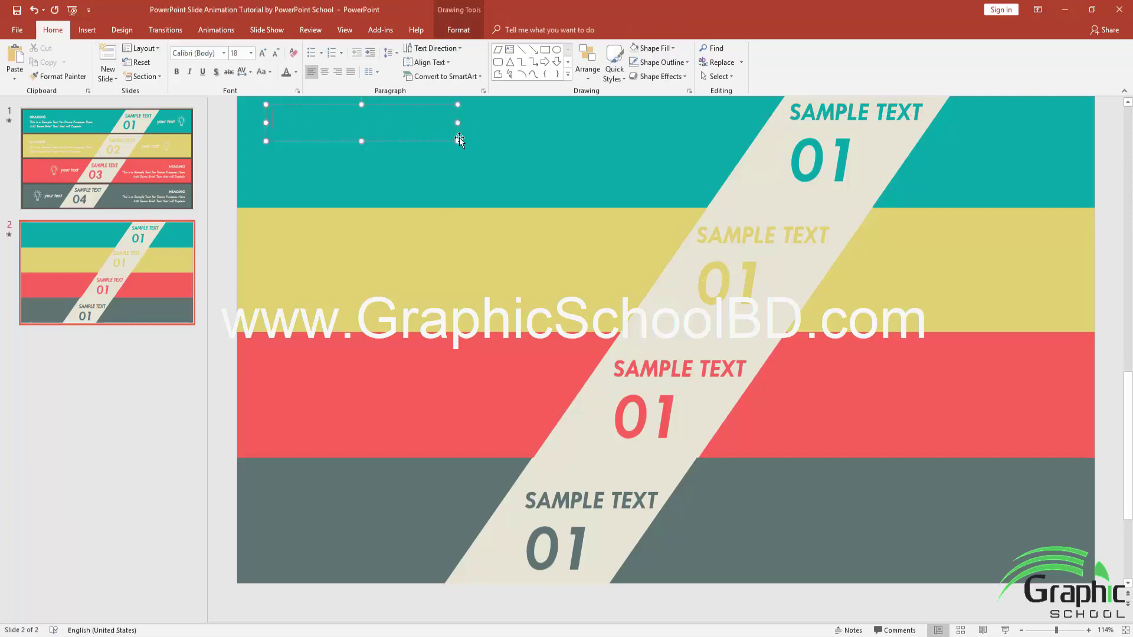
pyautogui.write('HEADING')
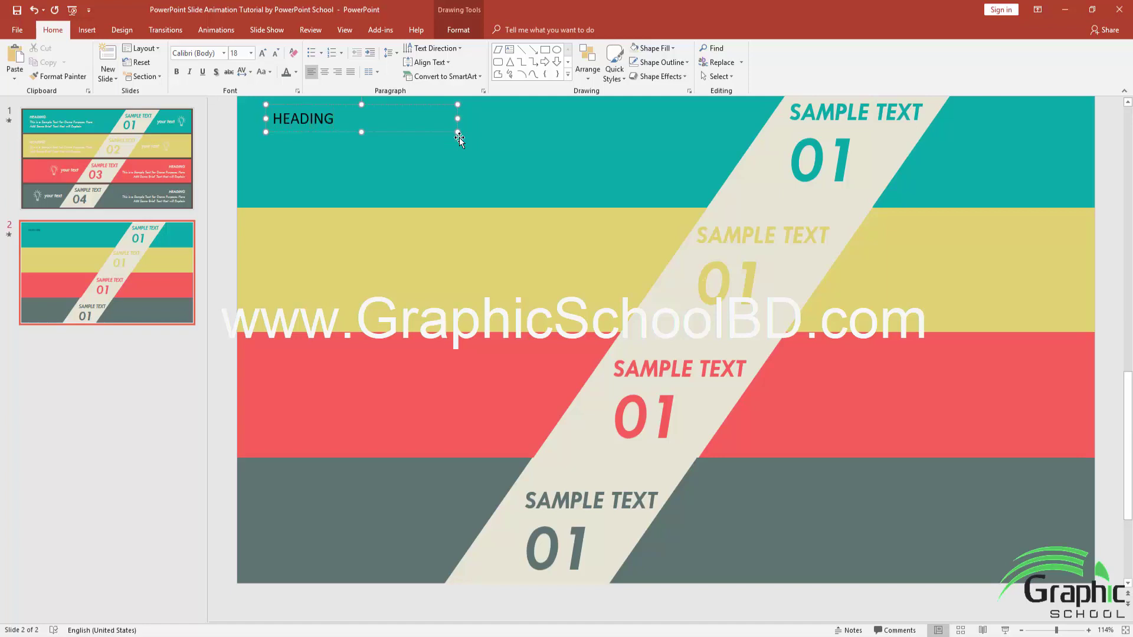
# Compare with slide 1's heading, nudge the HEADING box right, and enlarge the font to 24.
pyautogui.click(105, 122)
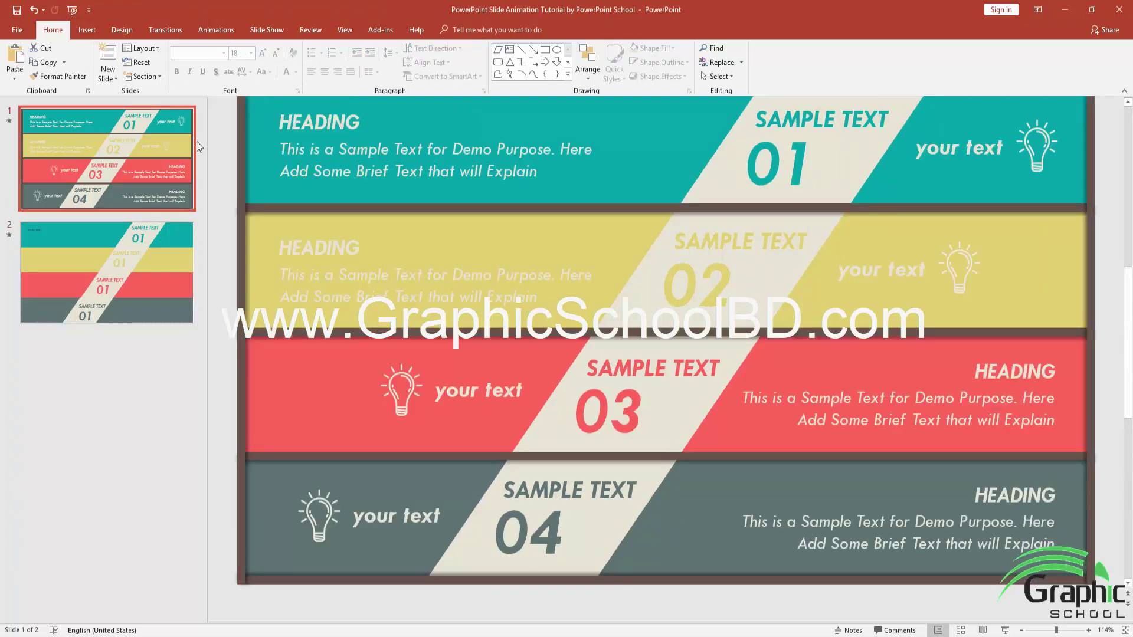
pyautogui.click(286, 127)
pyautogui.doubleClick(302, 126)
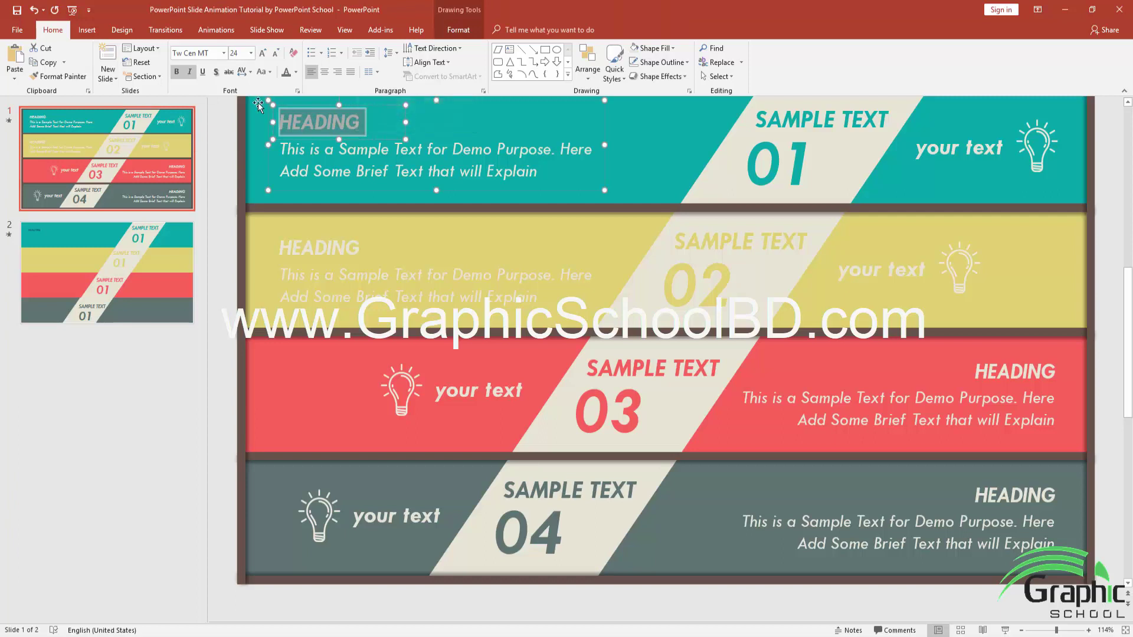
pyautogui.click(133, 227)
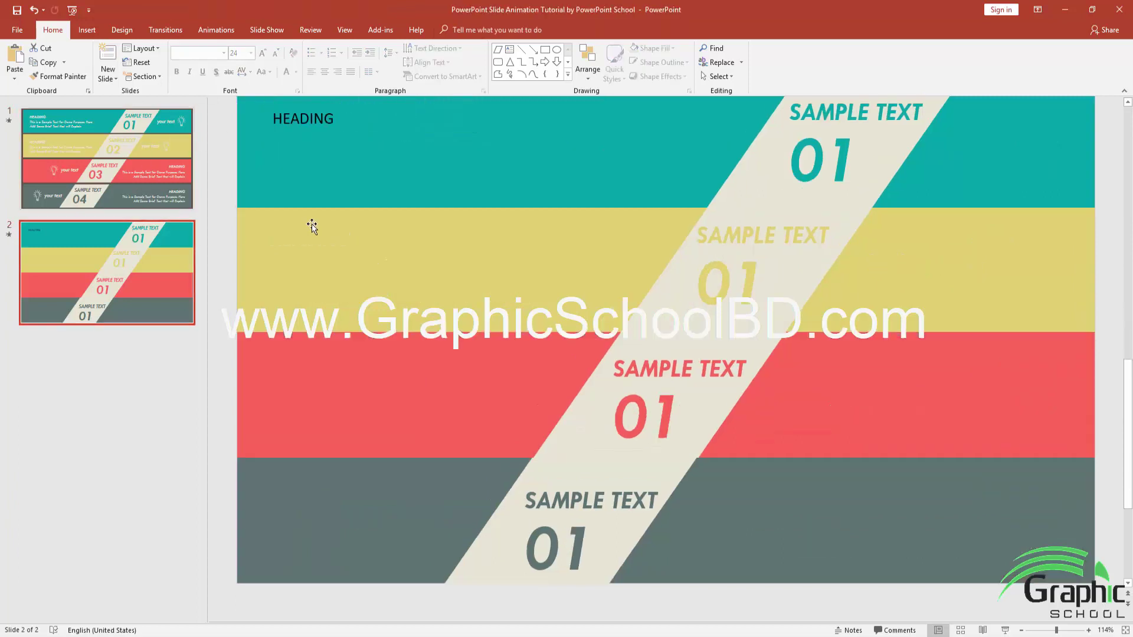
pyautogui.click(289, 130)
pyautogui.moveTo(271, 114); pyautogui.dragTo(337, 113)
pyautogui.click(285, 114)
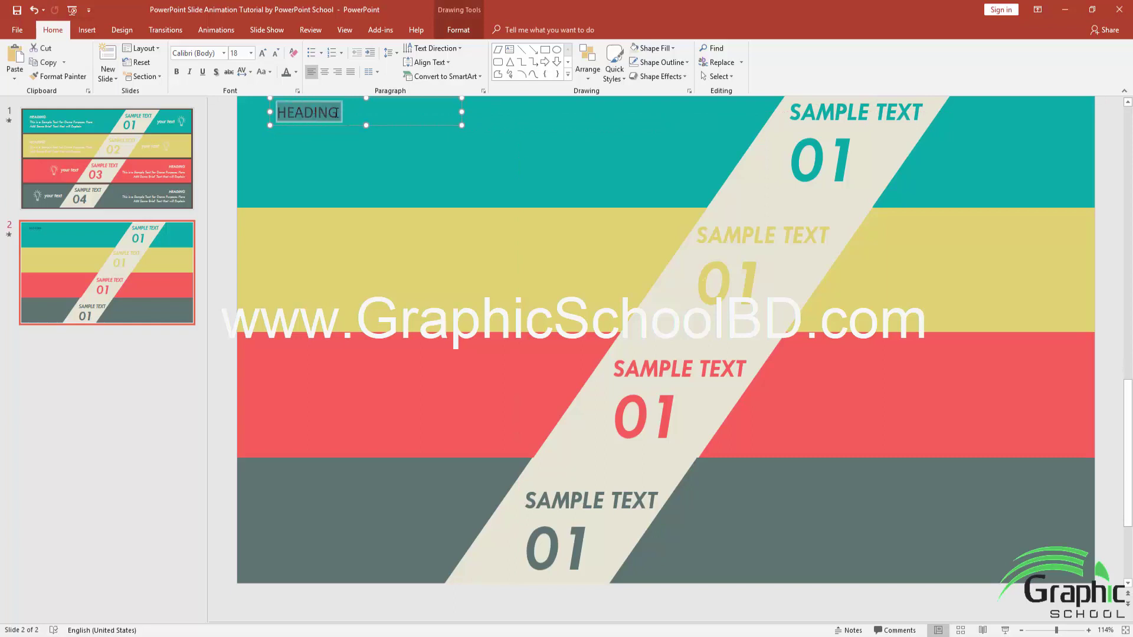
pyautogui.click(263, 54)
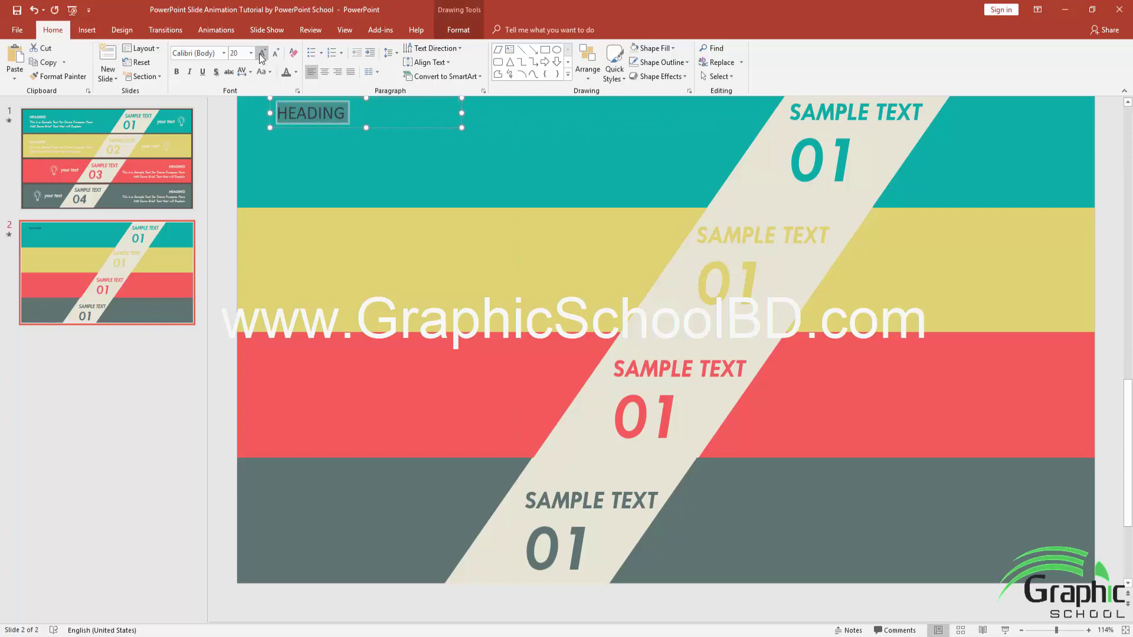
pyautogui.click(262, 53)
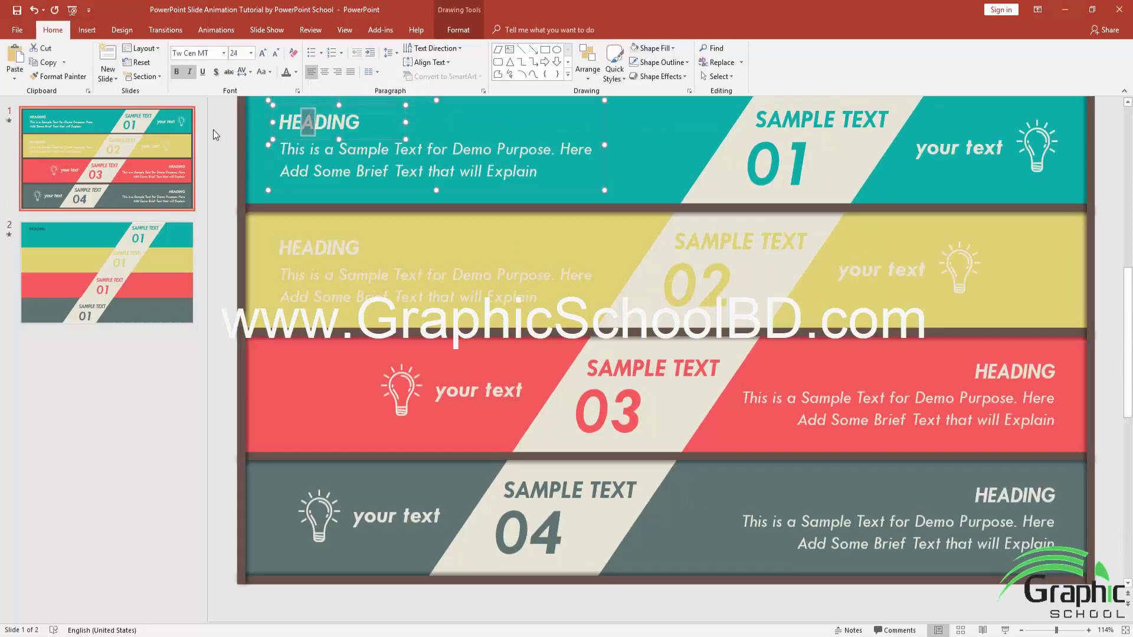
# Set HEADING to the Tw Cen MT font in bold italic.
pyautogui.click(121, 250)
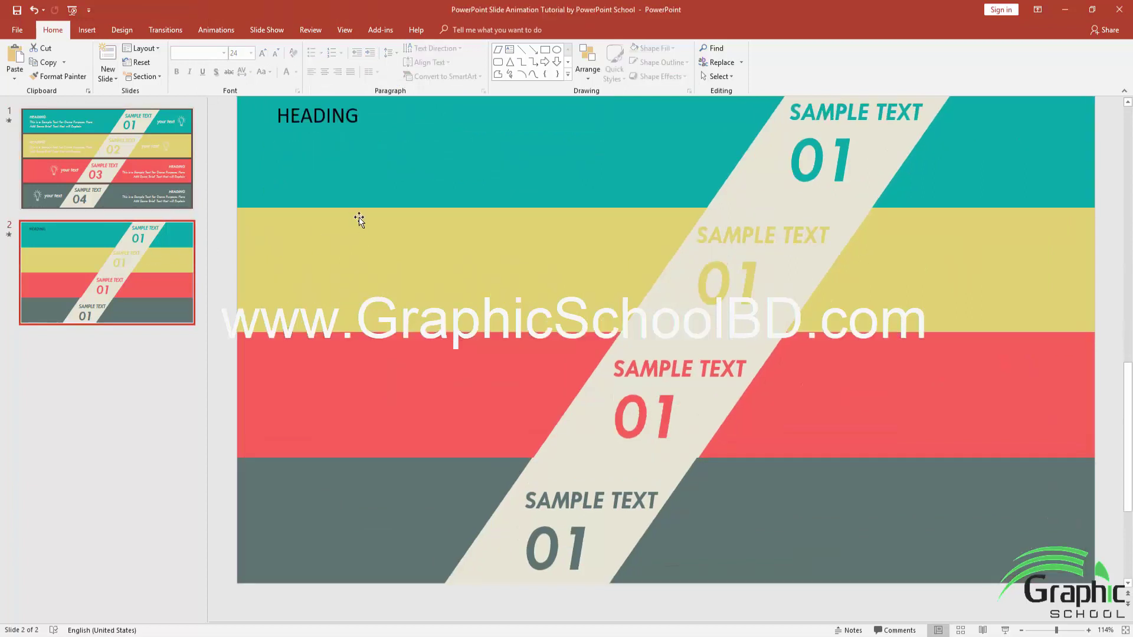
pyautogui.click(273, 119)
pyautogui.doubleClick(318, 116)
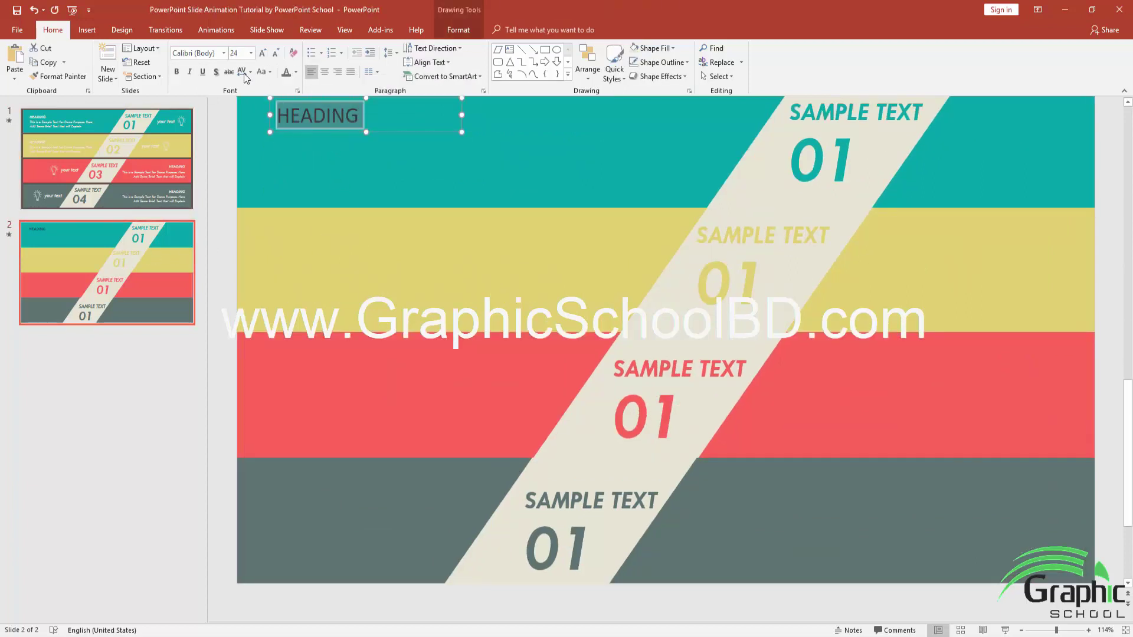
pyautogui.click(224, 54)
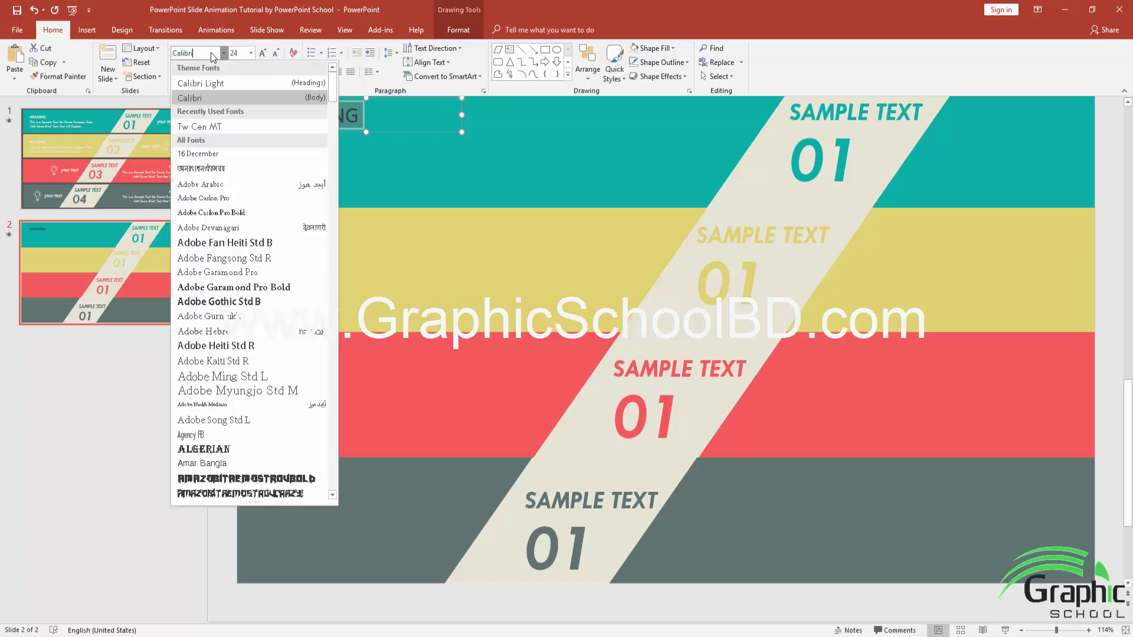
pyautogui.click(213, 54)
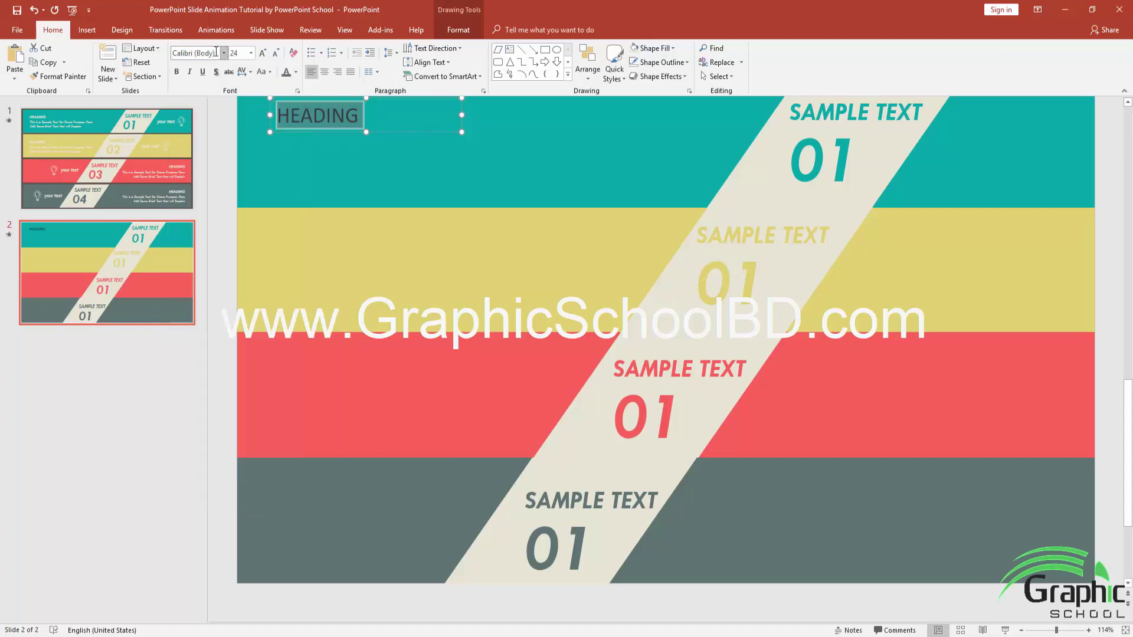
pyautogui.write('Tw Cen MT')
pyautogui.press('Return')
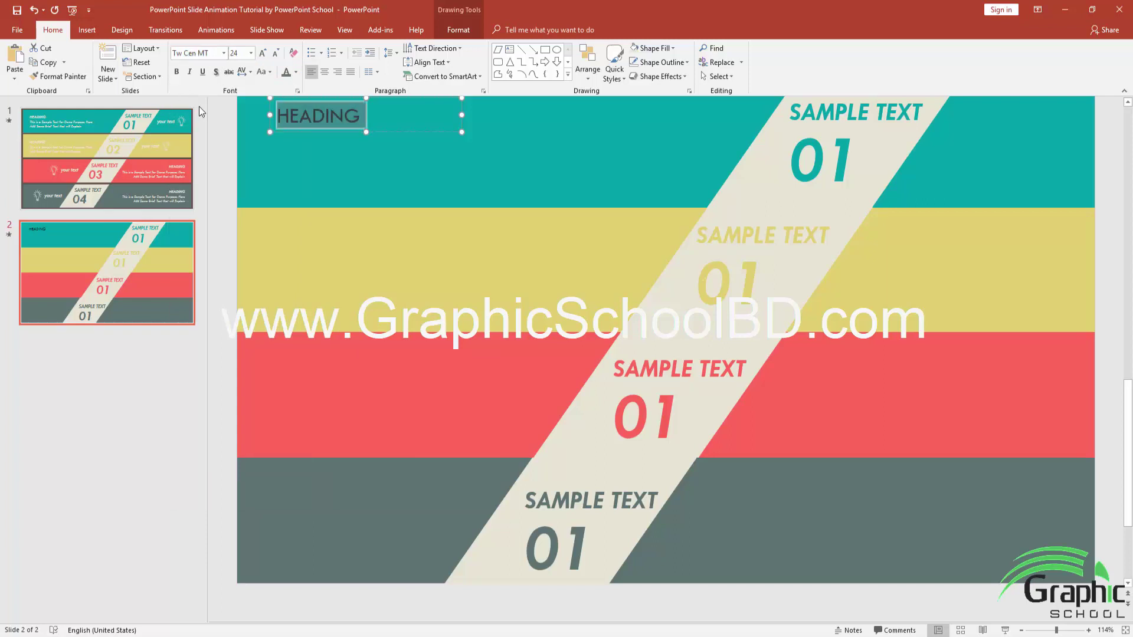
pyautogui.hotkey('ctrl', 'b')
pyautogui.click(189, 72)
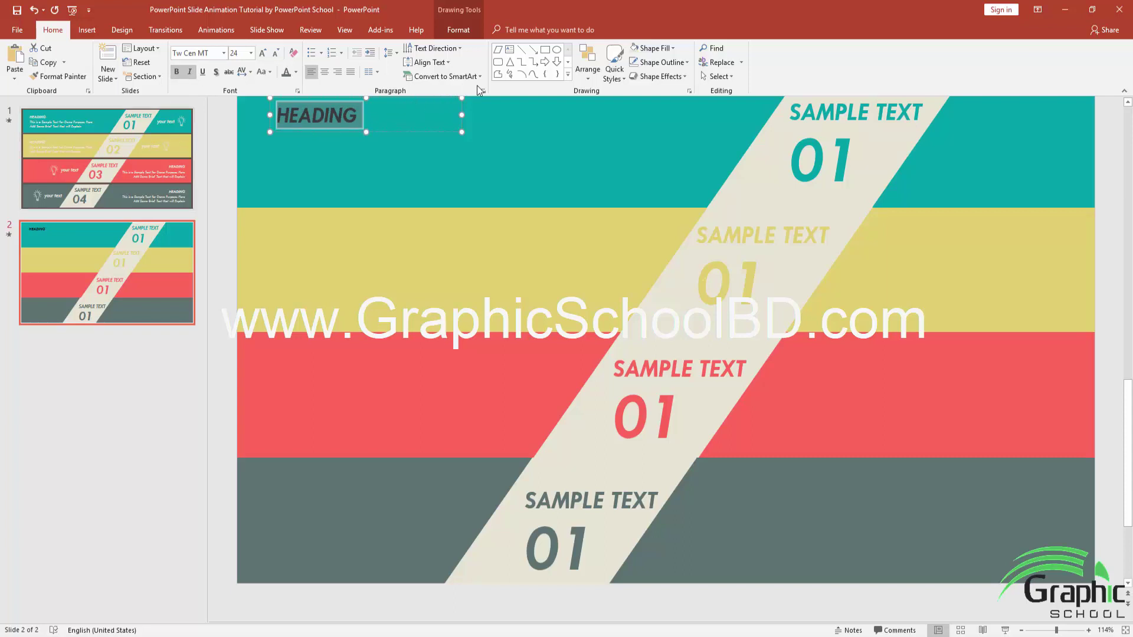
# Give HEADING a light grey font colour, narrow its box, and select slide 1's two-line body text.
pyautogui.click(295, 72)
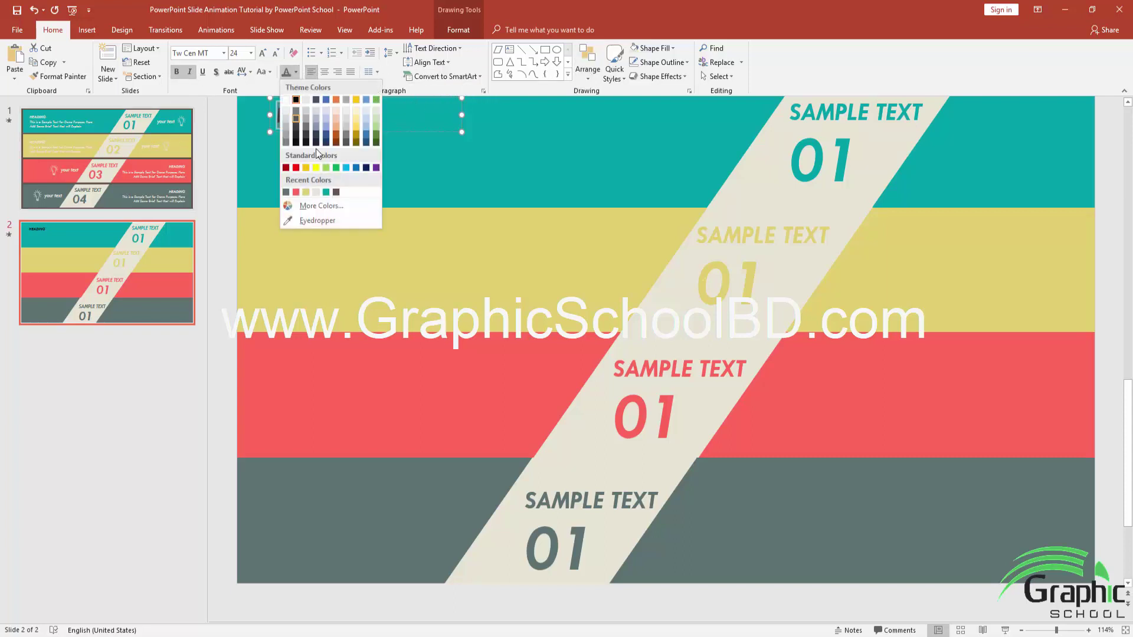
pyautogui.click(316, 192)
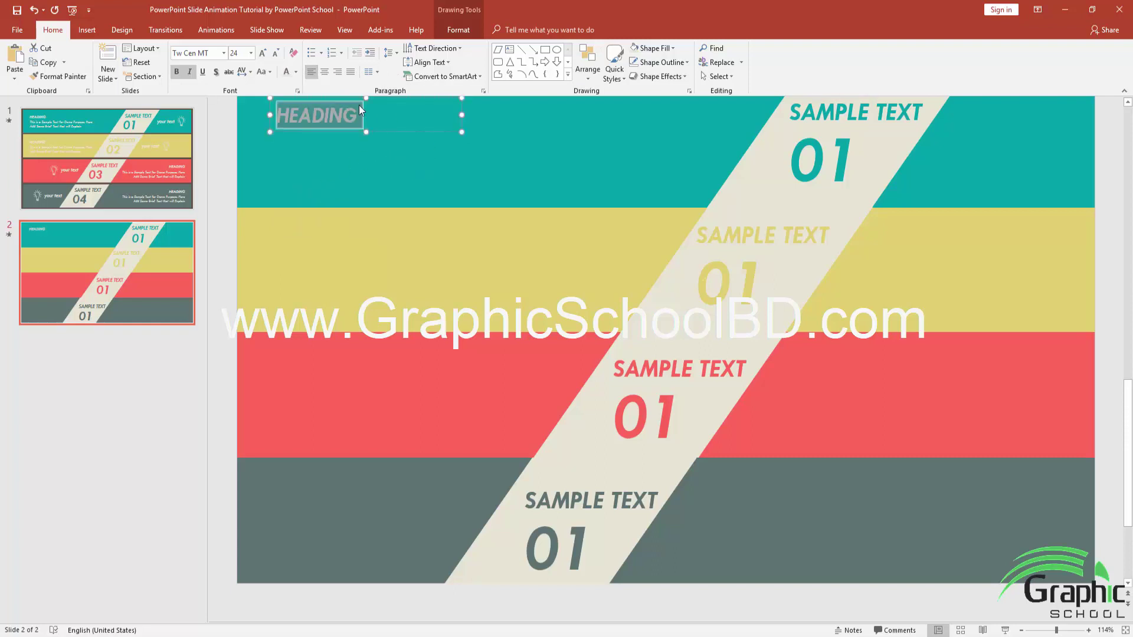
pyautogui.moveTo(461, 115); pyautogui.dragTo(401, 114)
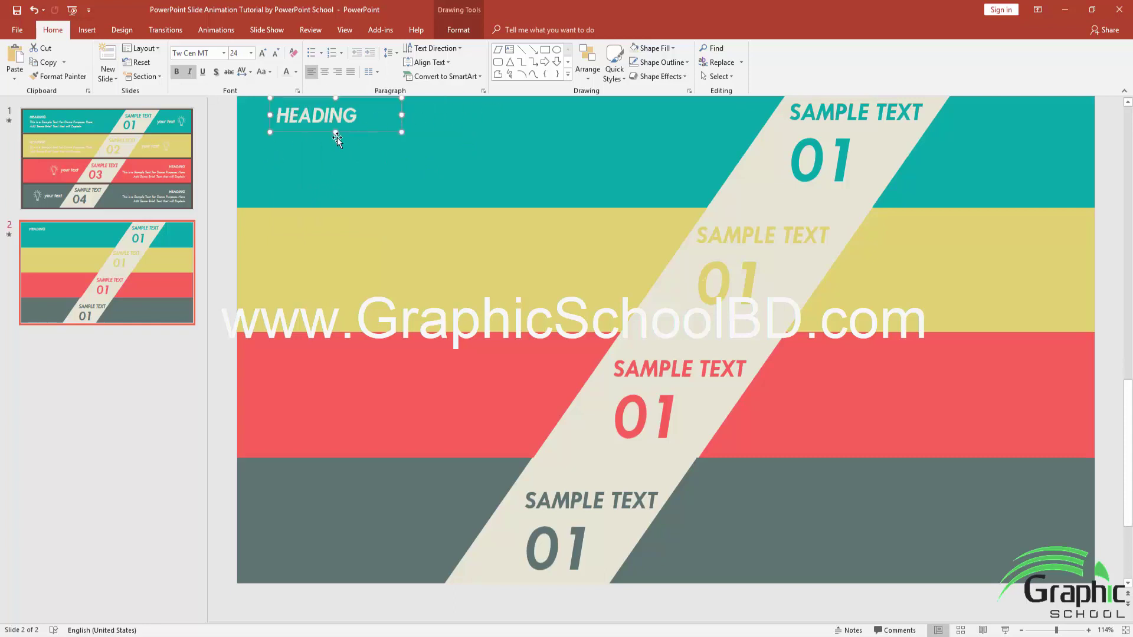
pyautogui.click(148, 130)
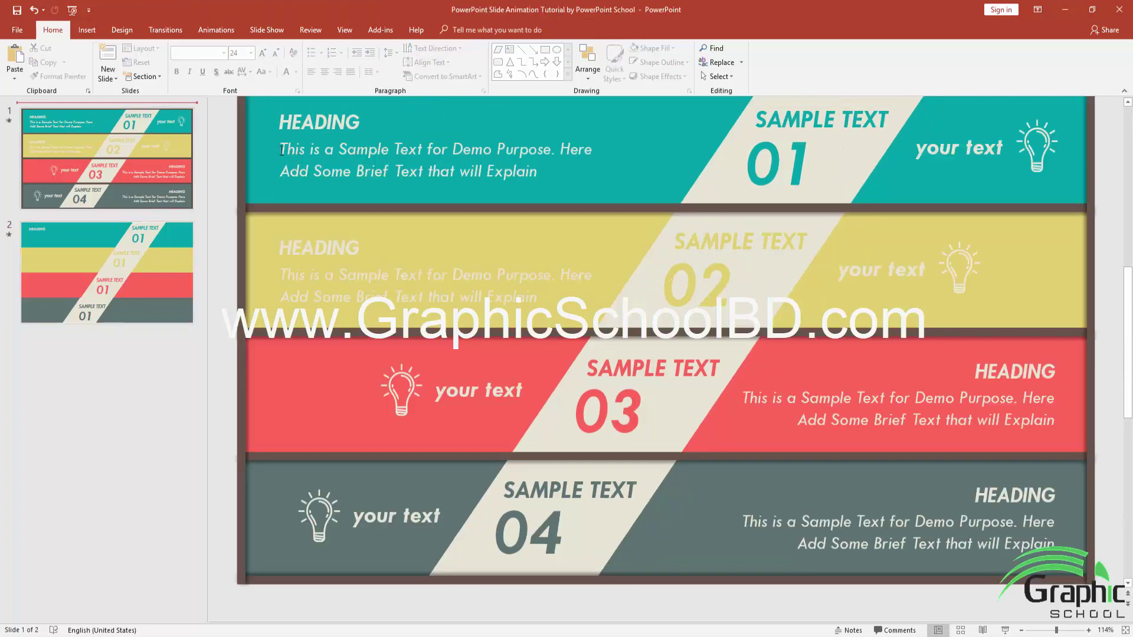
pyautogui.moveTo(282, 150); pyautogui.dragTo(547, 187)
pyautogui.hotkey('ctrl', 'c')
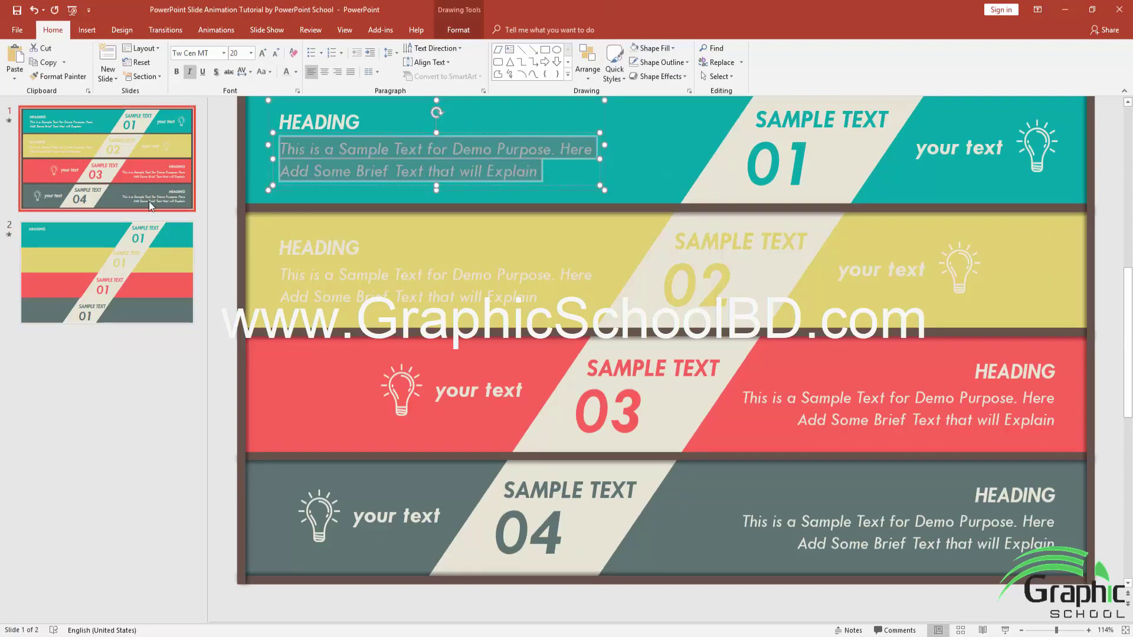
# Draw a text box below HEADING on slide 2 and paste the sample paragraph into it.
pyautogui.click(168, 233)
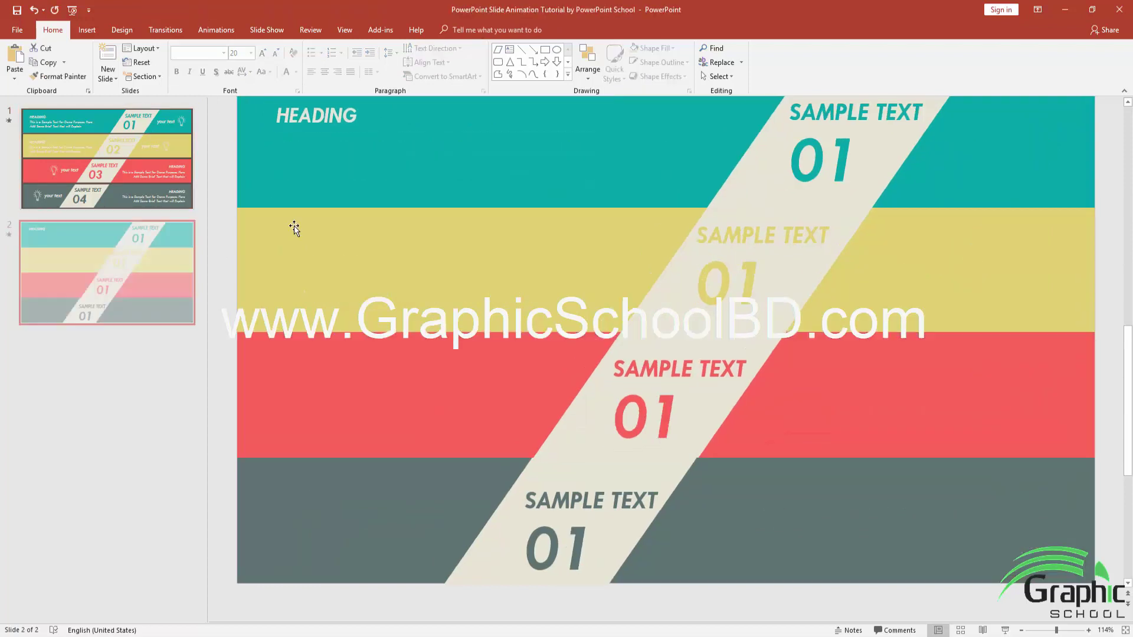
pyautogui.click(509, 49)
pyautogui.moveTo(275, 128)
pyautogui.mouseDown()
pyautogui.moveTo(410, 187)
pyautogui.moveTo(494, 187)
pyautogui.mouseUp()
pyautogui.hotkey('ctrl', 'v')
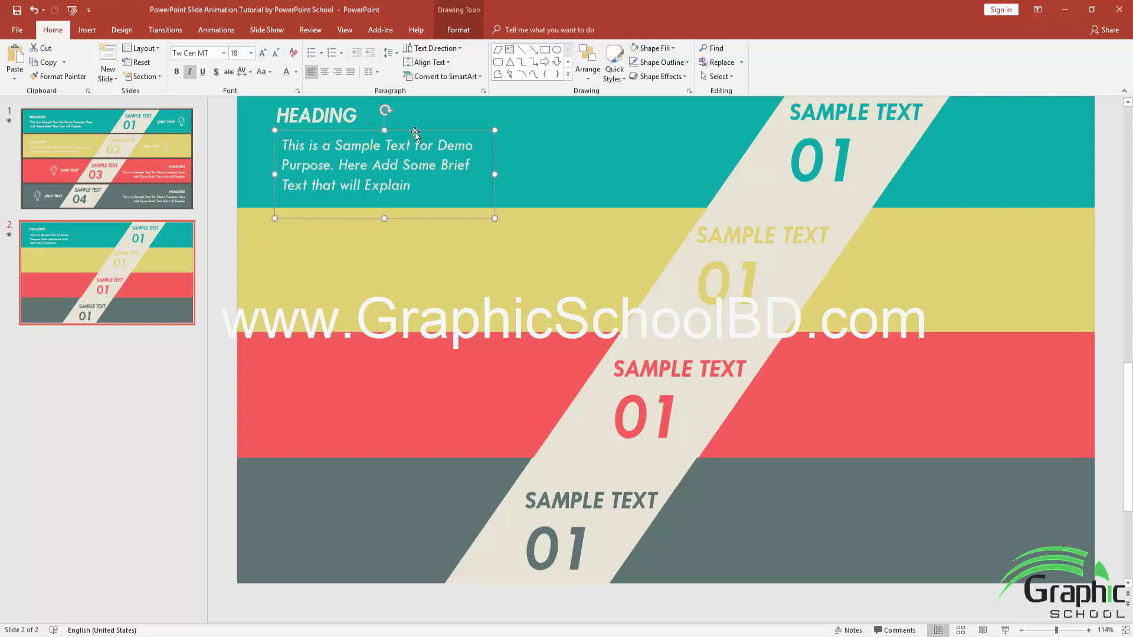
pyautogui.moveTo(415, 129); pyautogui.dragTo(406, 130)
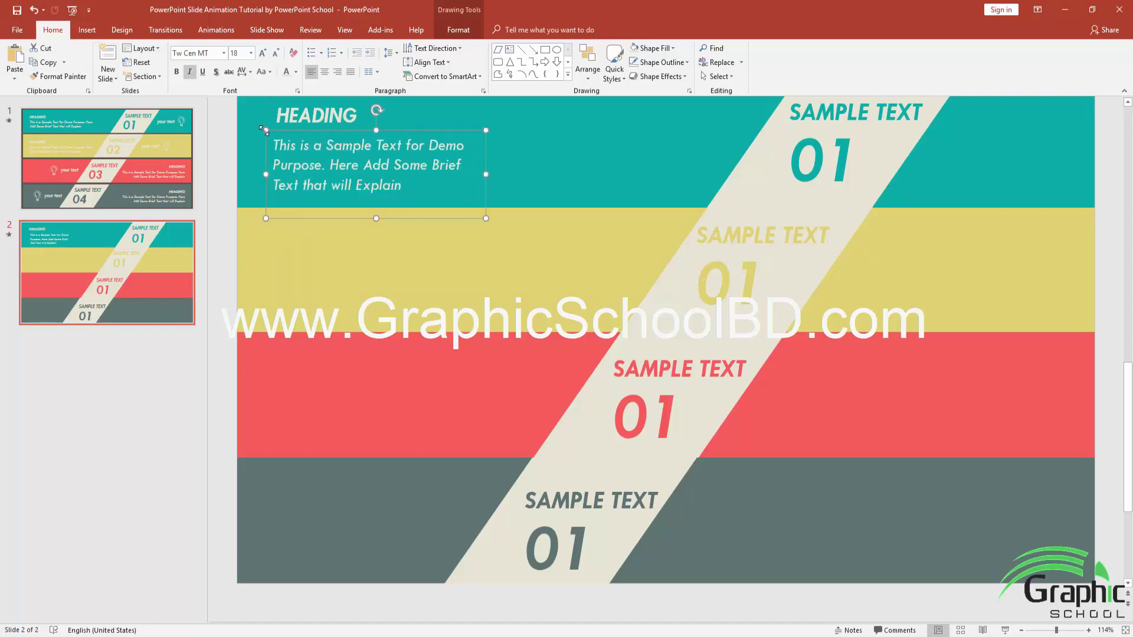
# Match slide 1's body text by raising the paragraph to size 20 and widening it to two lines.
pyautogui.click(188, 147)
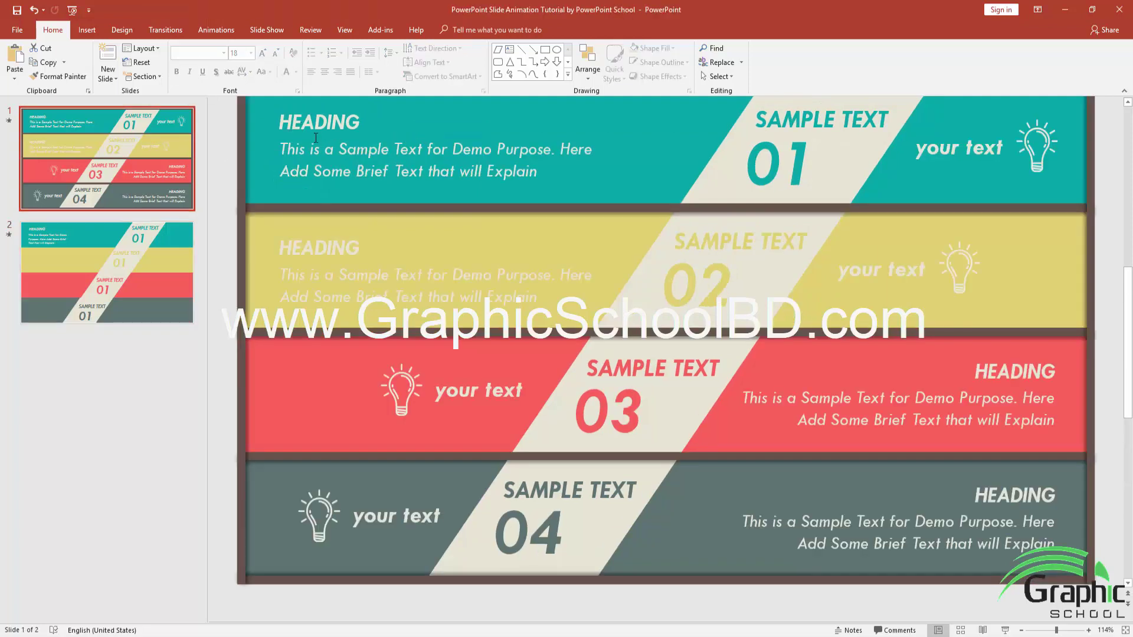
pyautogui.click(299, 148)
pyautogui.moveTo(290, 149); pyautogui.dragTo(397, 166)
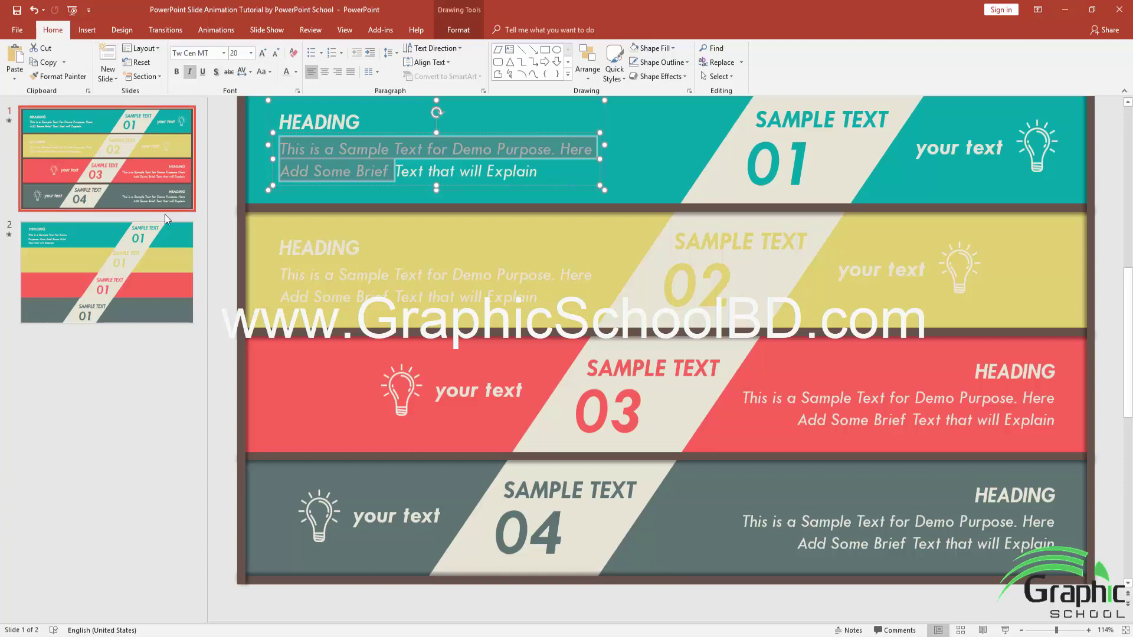
pyautogui.click(163, 251)
pyautogui.click(282, 148)
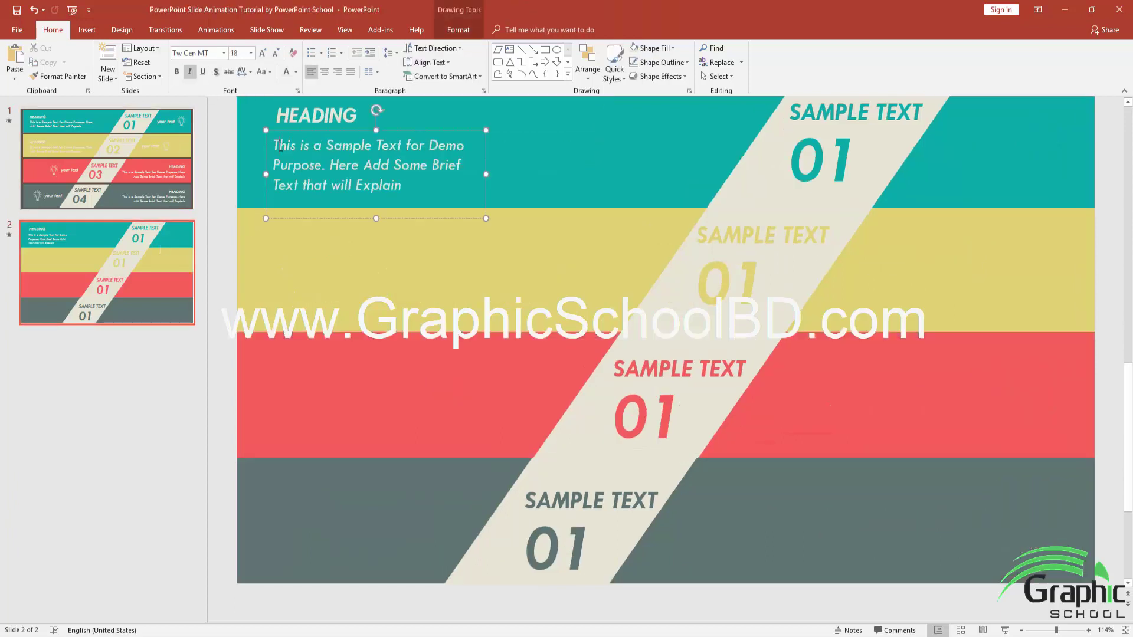
pyautogui.hotkey('ctrl', 'a')
pyautogui.click(262, 53)
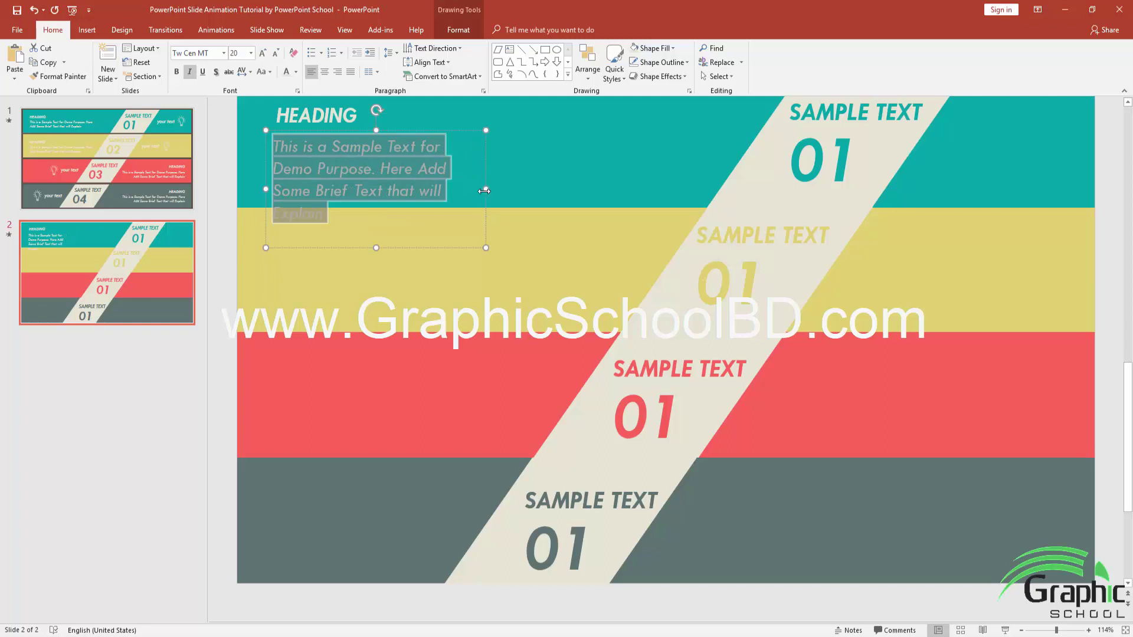
pyautogui.moveTo(485, 189); pyautogui.dragTo(615, 166)
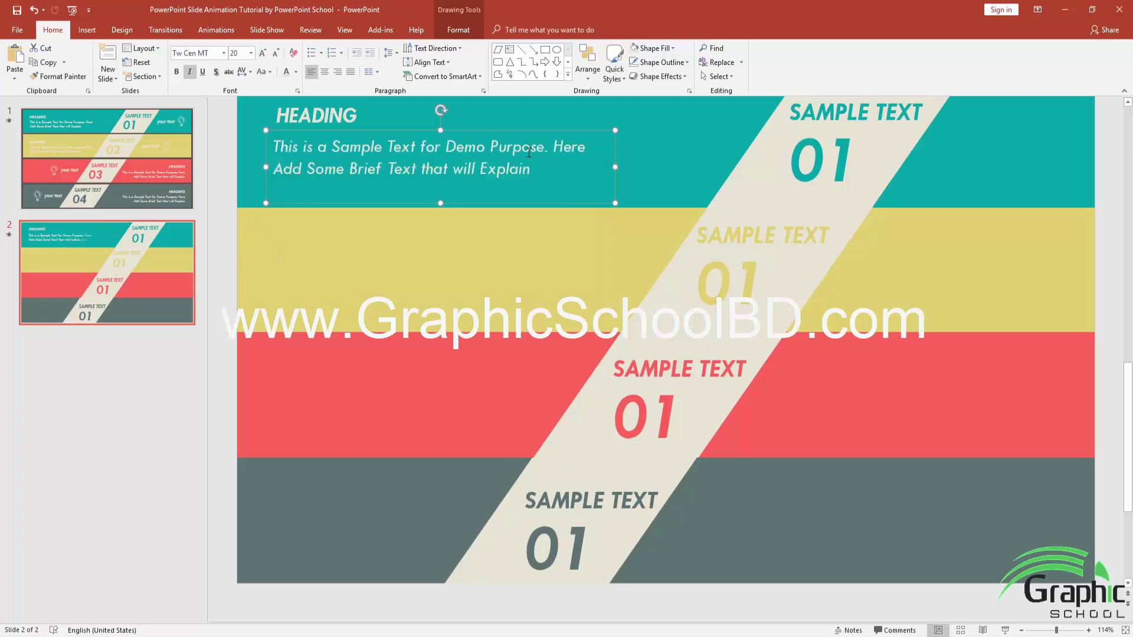
pyautogui.press('pageup')
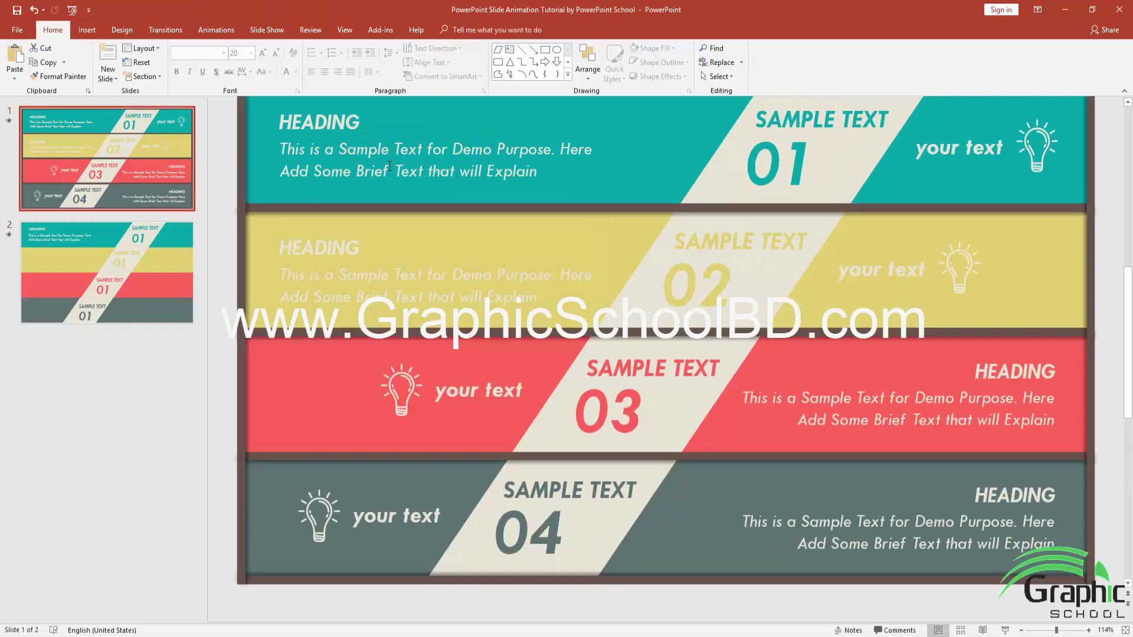
# Copy the teal band's 'your text' box from slide 1 onto slide 2.
pyautogui.click(189, 242)
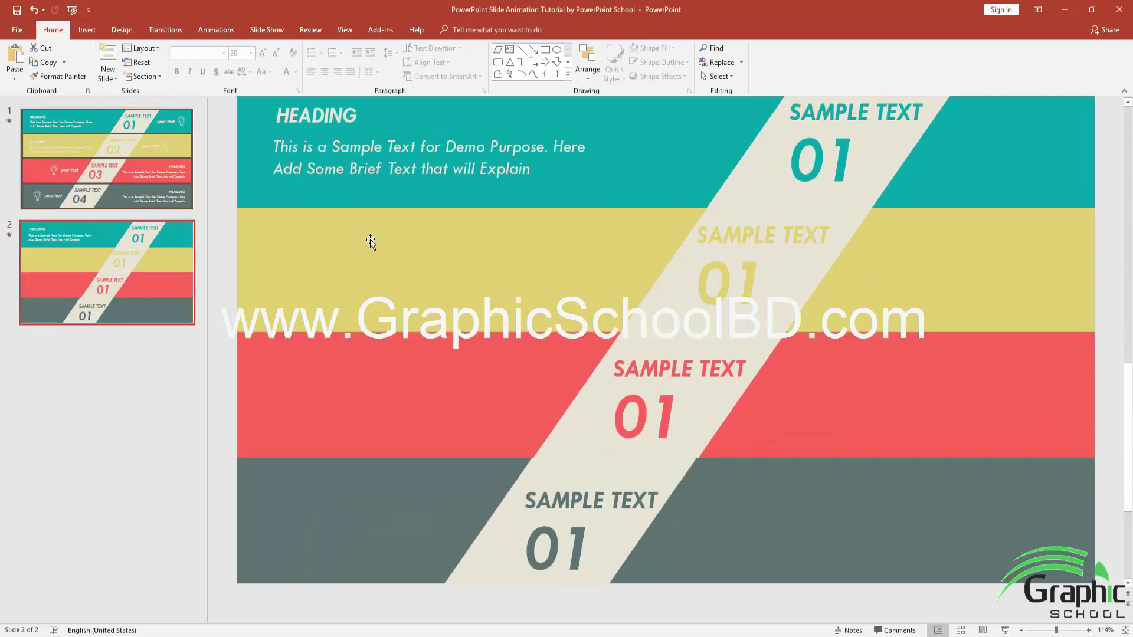
pyautogui.press('pageup')
pyautogui.click(997, 147)
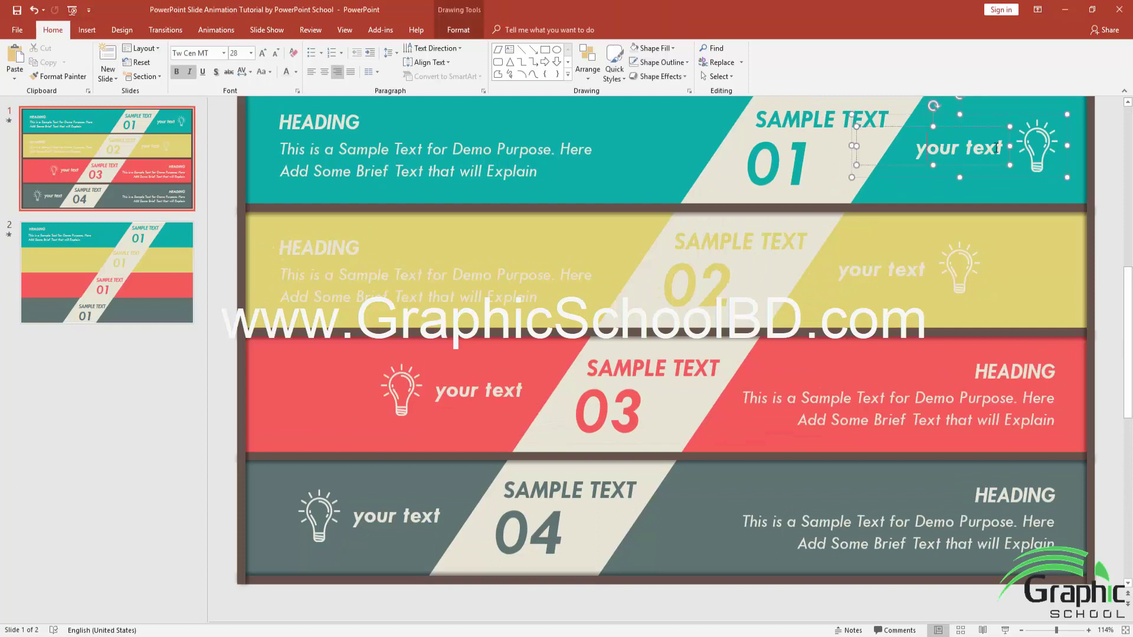
pyautogui.press('Escape')
pyautogui.press('pagedown')
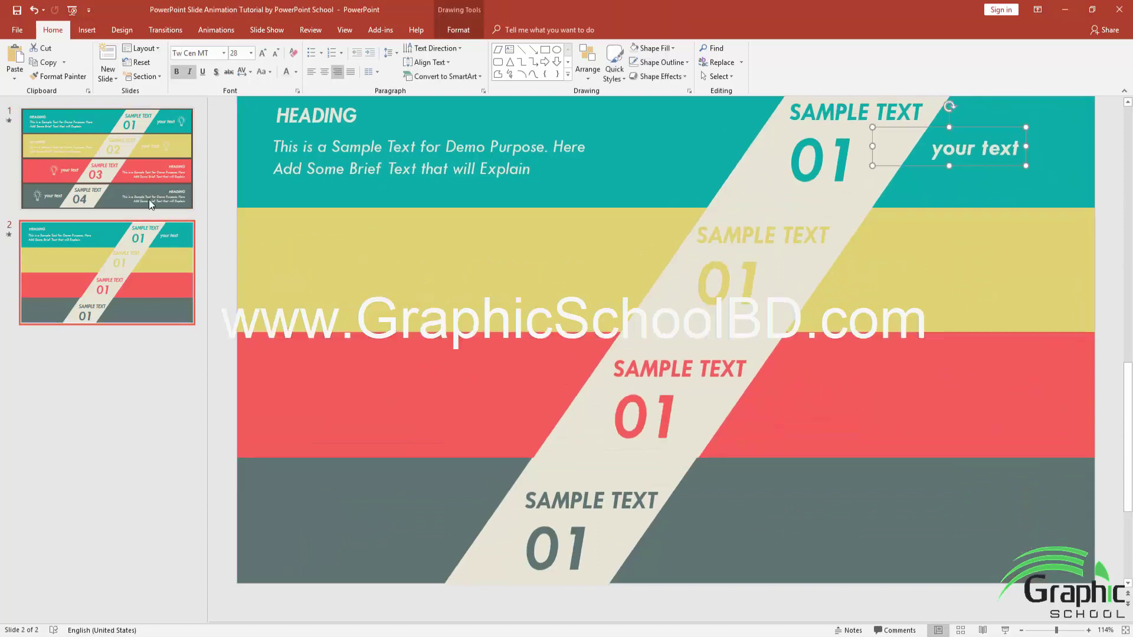
pyautogui.press('pageup')
# Copy slide 1's light-bulb picture onto slide 2 and nudge it slightly right.
pyautogui.click(1039, 154)
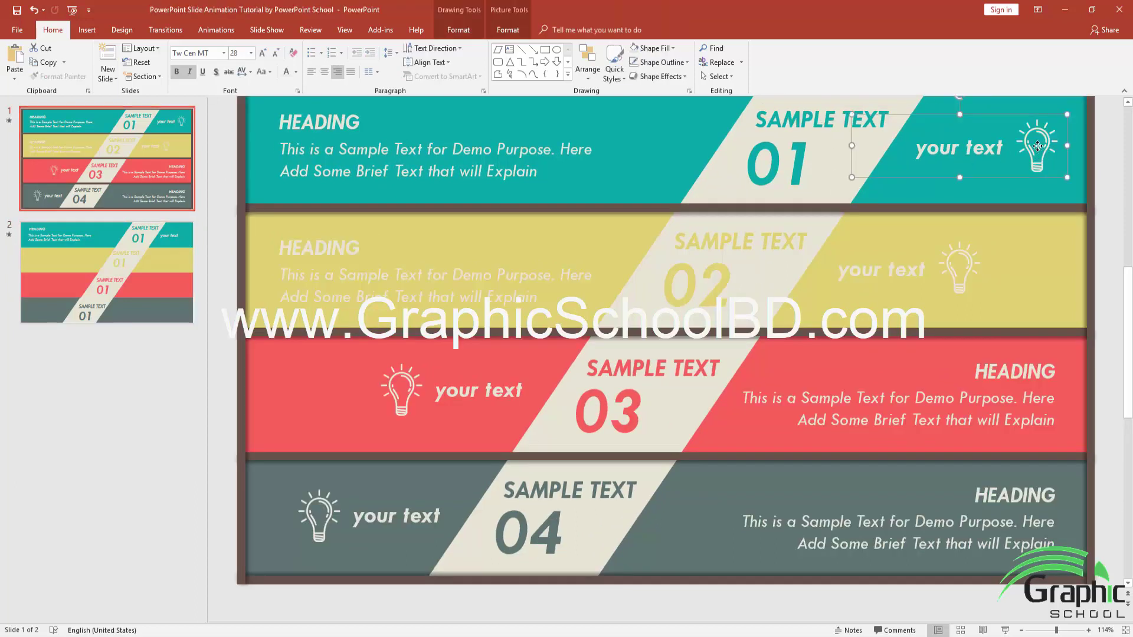
pyautogui.click(1040, 154)
pyautogui.click(152, 252)
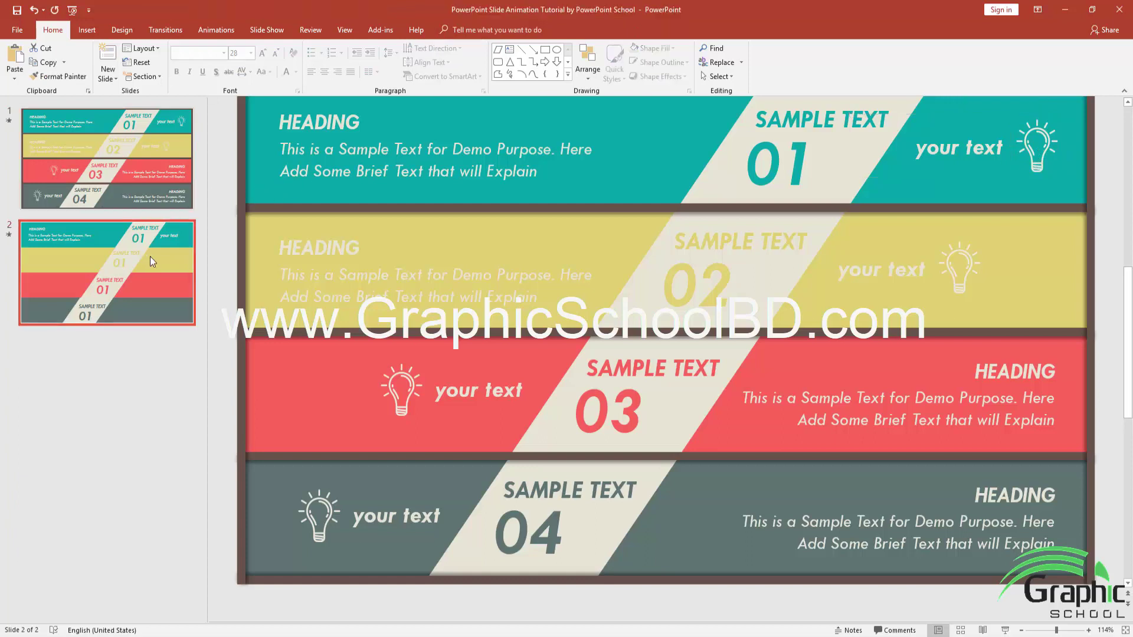
pyautogui.hotkey('ctrl', 'v')
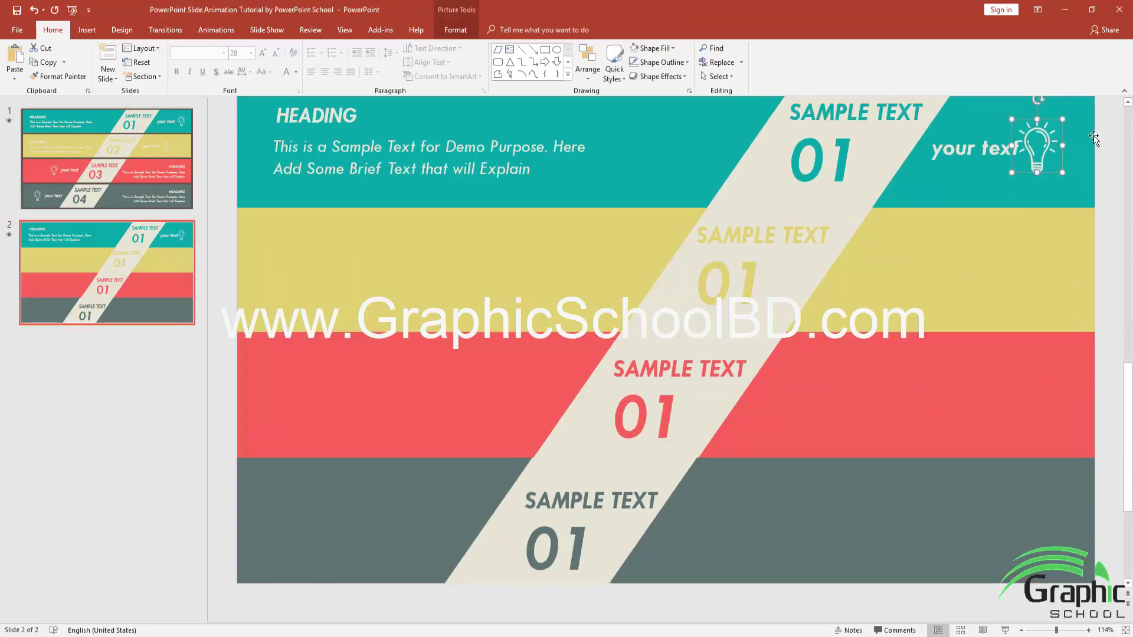
pyautogui.press('Right')
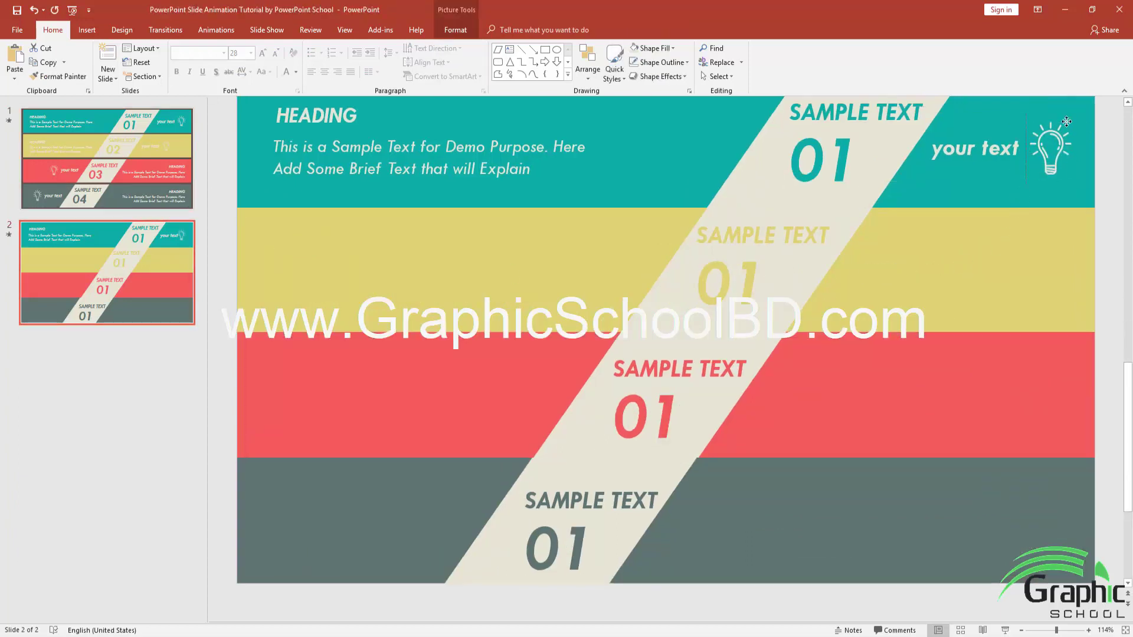
pyautogui.click(955, 175)
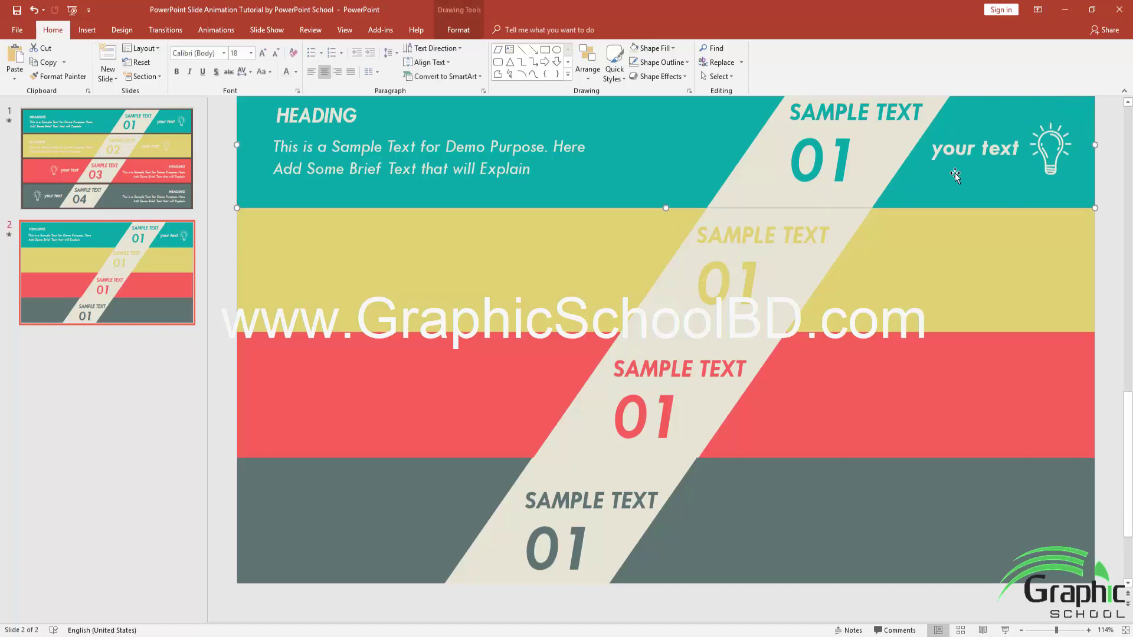
pyautogui.click(963, 153)
# Group the teal band's HEADING box with its paragraph box.
pyautogui.click(339, 119)
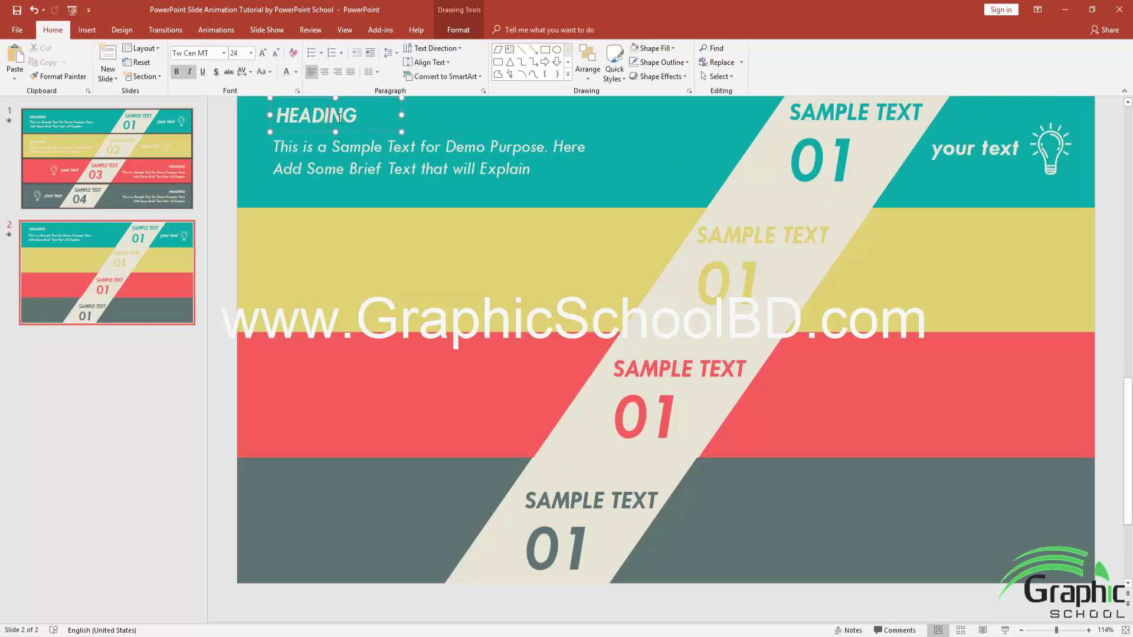
pyautogui.click(355, 101)
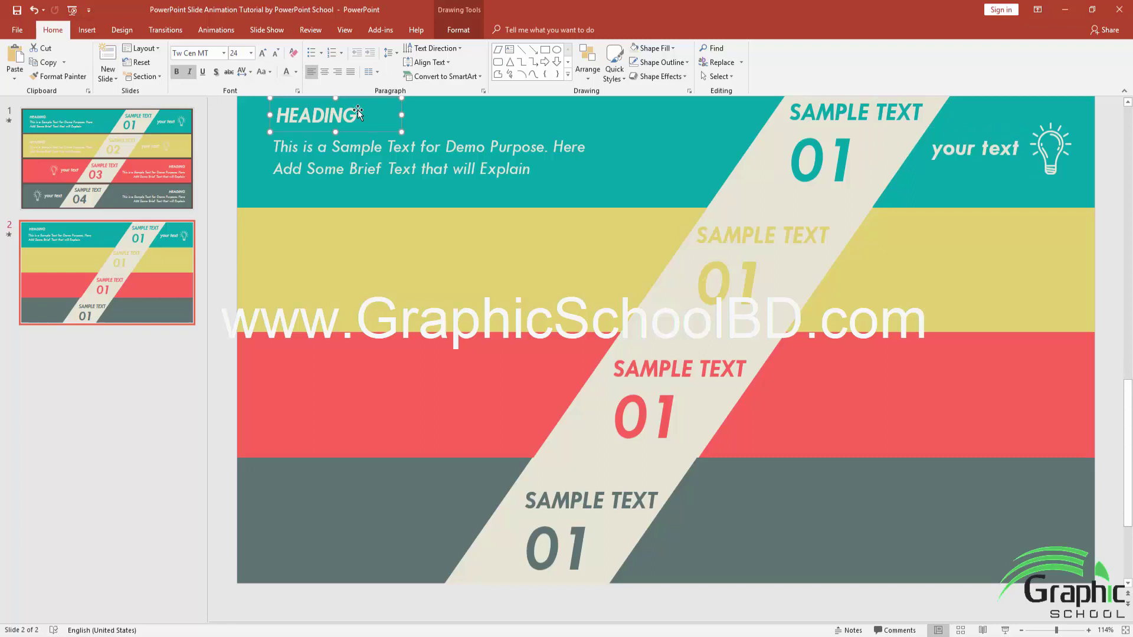
pyautogui.keyDown('shift'); pyautogui.click(367, 148); pyautogui.keyUp('shift')
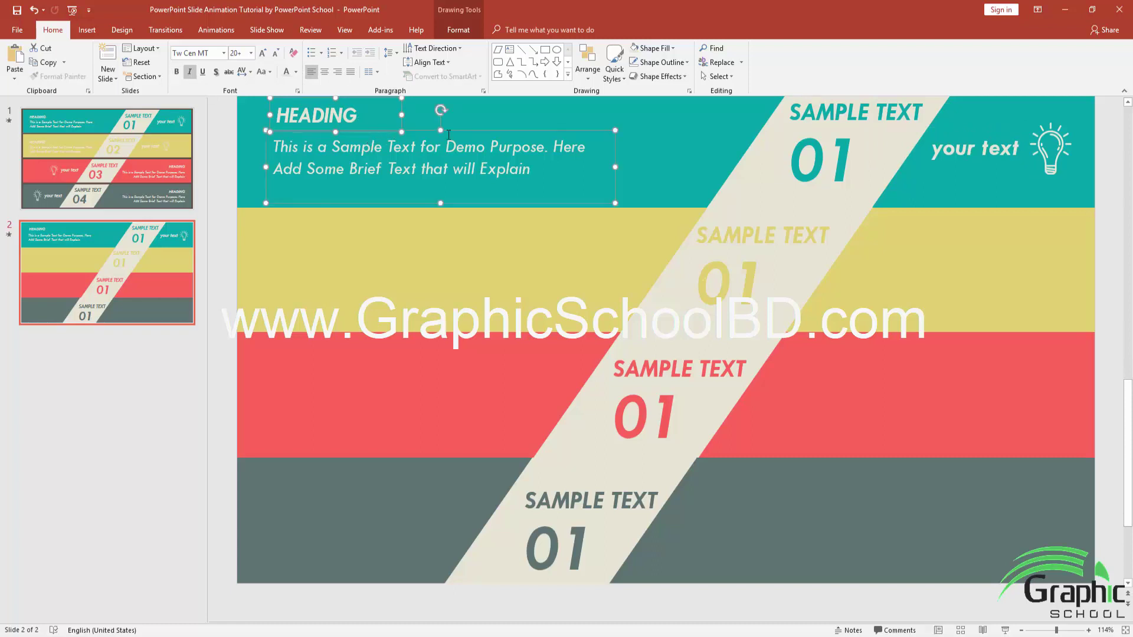
pyautogui.moveTo(465, 133); pyautogui.dragTo(619, 233)
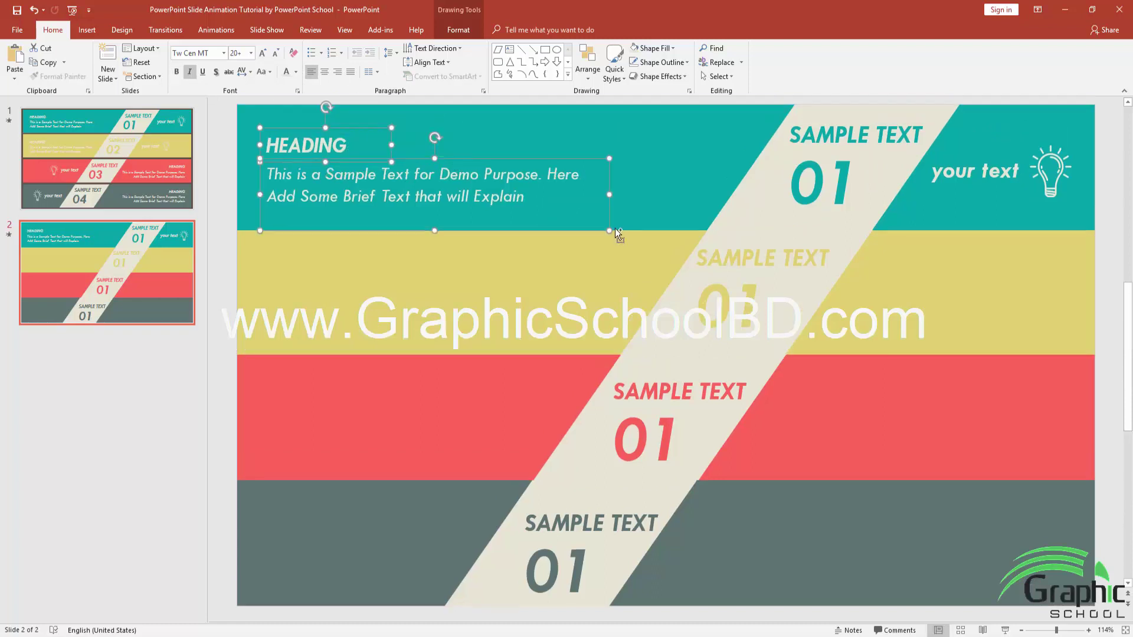
pyautogui.hotkey('ctrl', 'g')
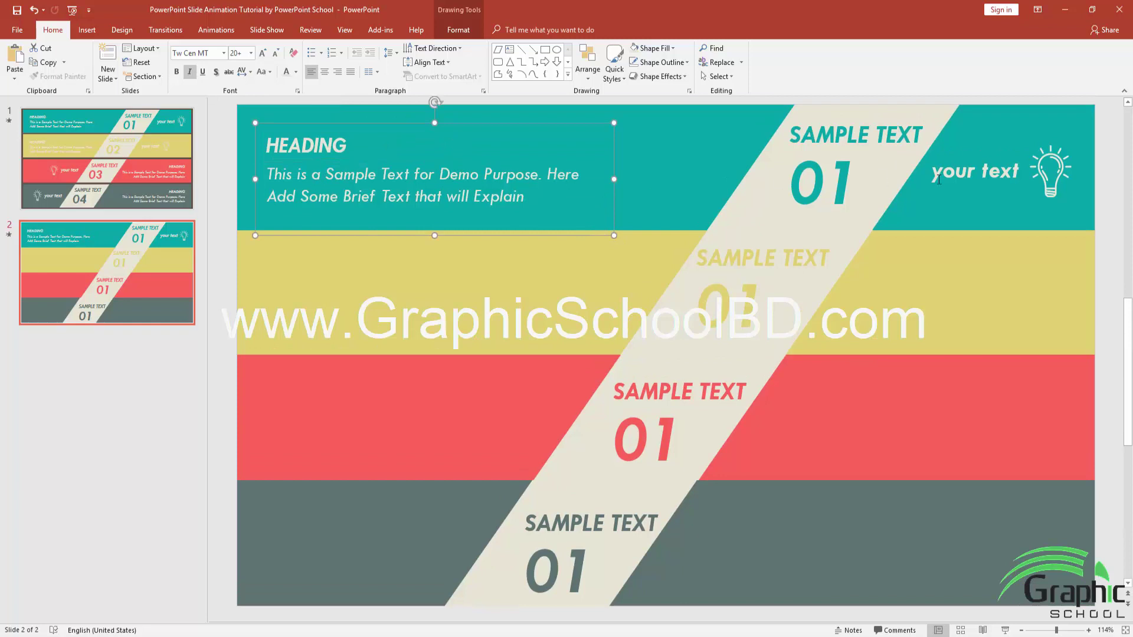
# Group the 'your text' label with the light-bulb picture.
pyautogui.click(1098, 183)
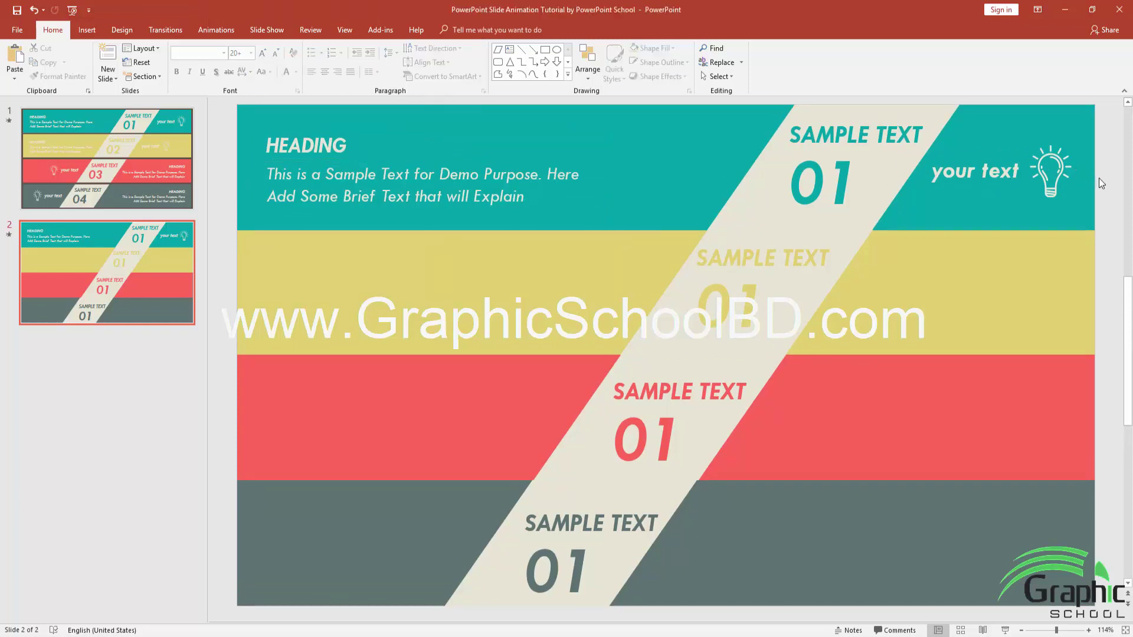
pyautogui.moveTo(1103, 210)
pyautogui.mouseDown()
pyautogui.moveTo(932, 167)
pyautogui.moveTo(908, 125)
pyautogui.mouseUp()
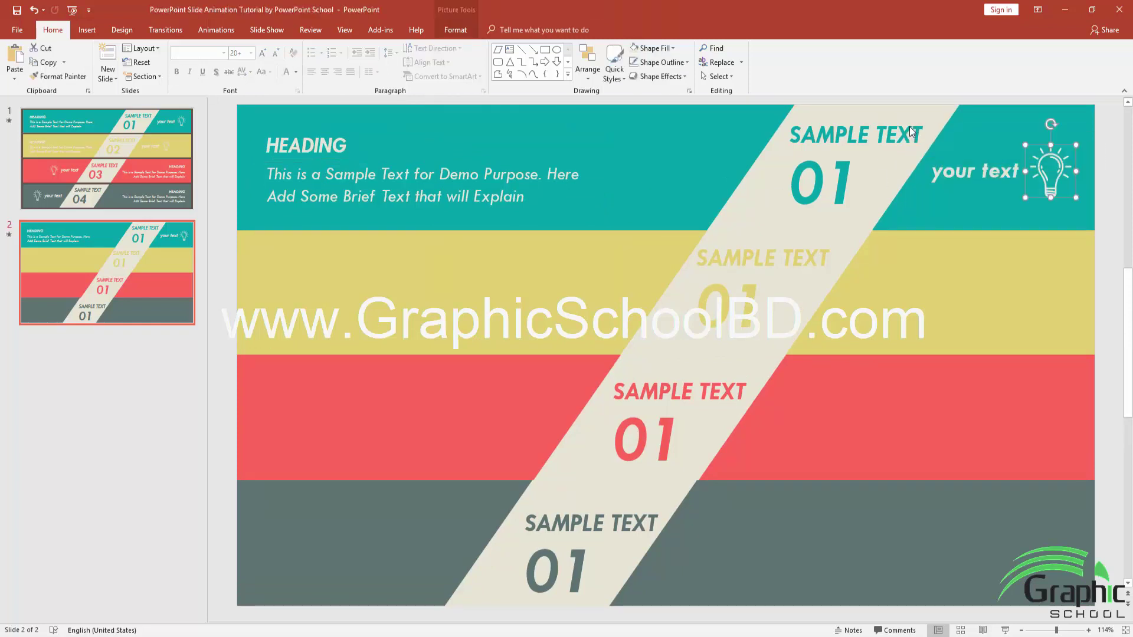
pyautogui.hotkey('ctrl', 'g')
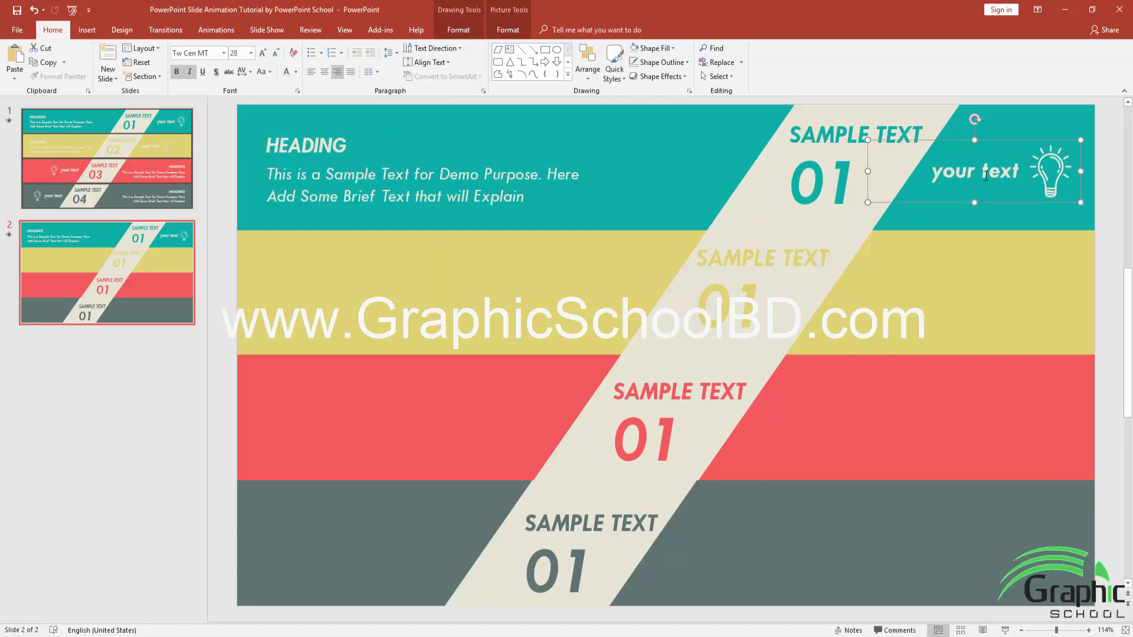
# Compare with slide 1, then reselect slide 2's heading-and-paragraph group.
pyautogui.click(130, 269)
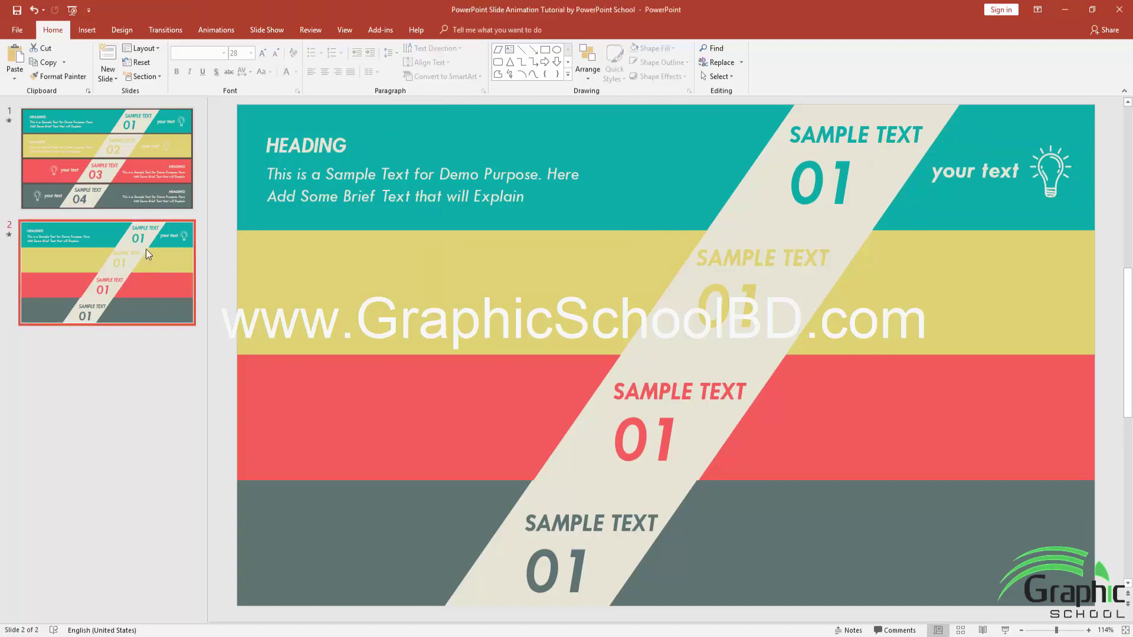
pyautogui.press('Up')
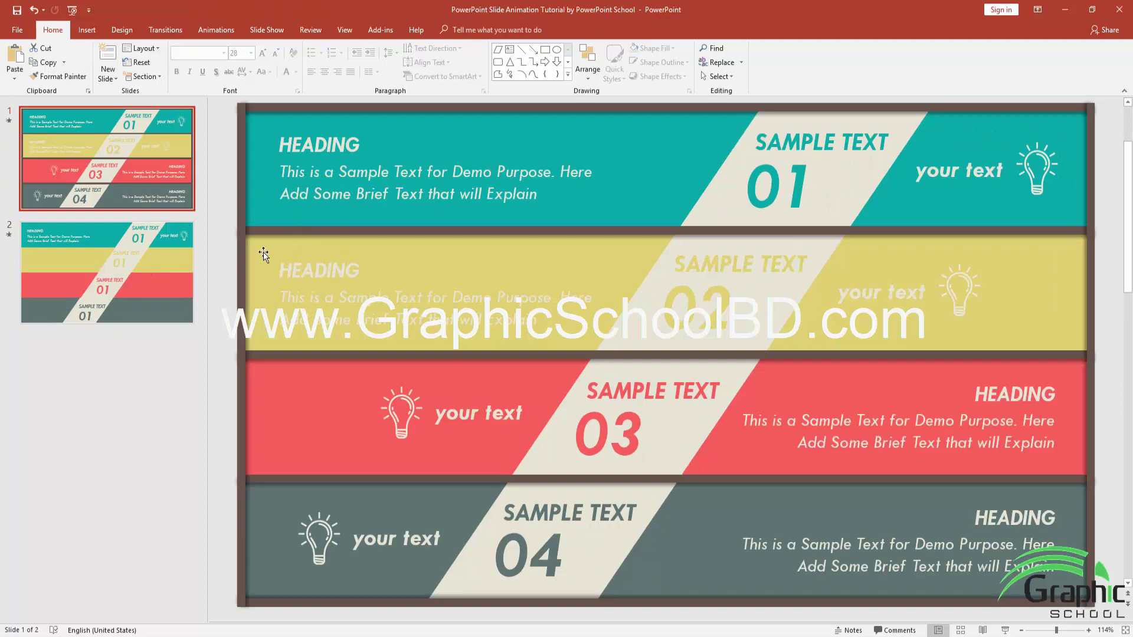
pyautogui.click(190, 263)
pyautogui.click(317, 123)
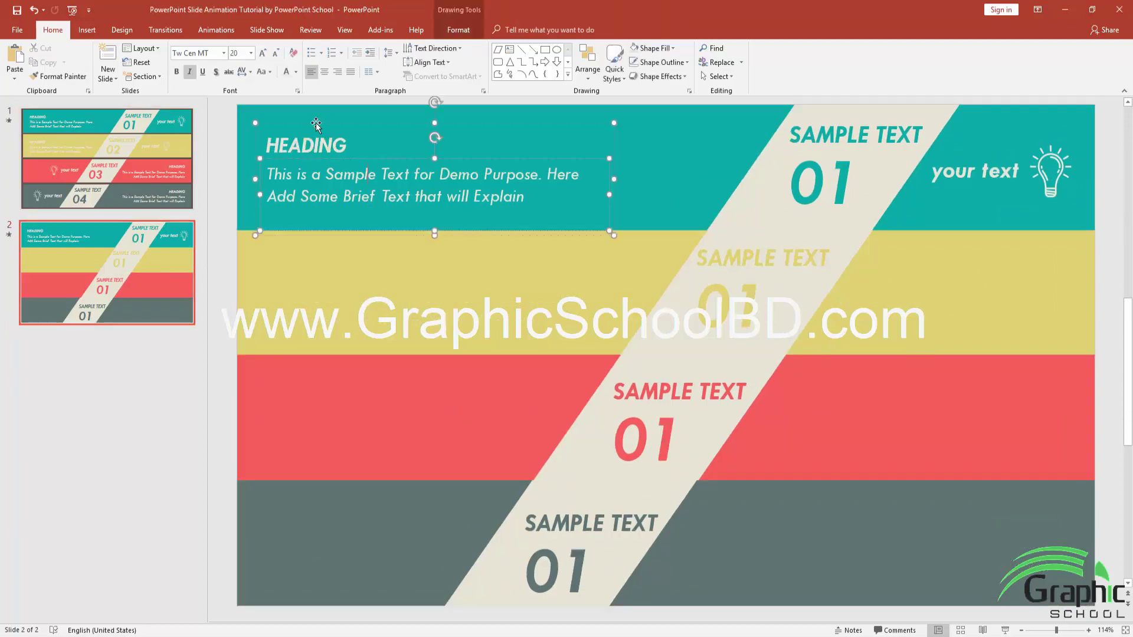
pyautogui.click(296, 122)
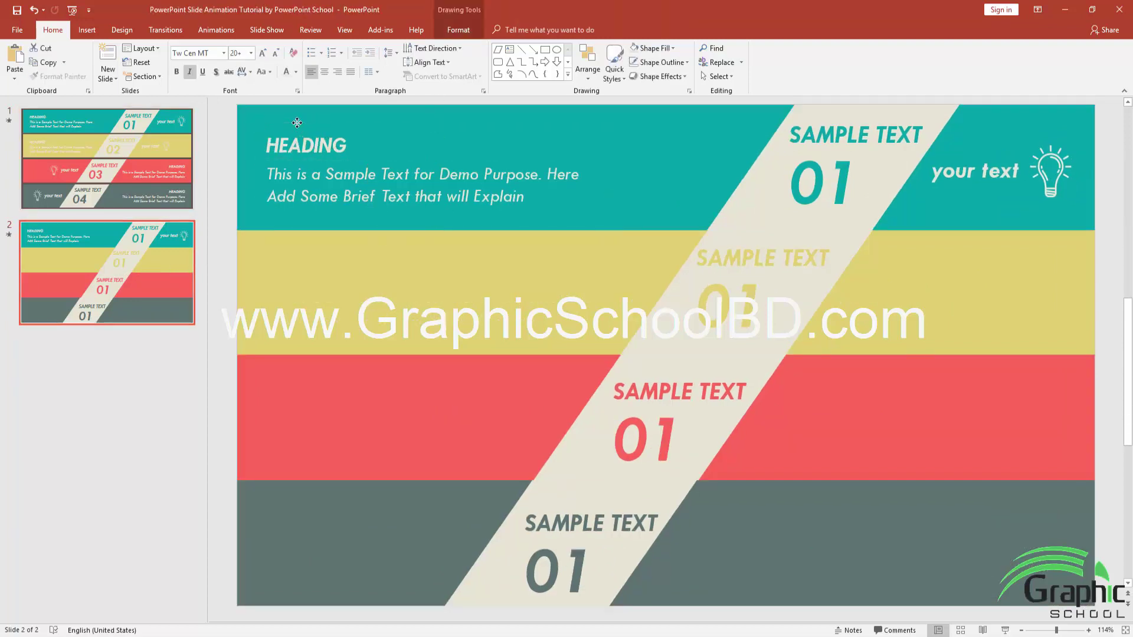
pyautogui.press('Escape')
pyautogui.click(294, 147)
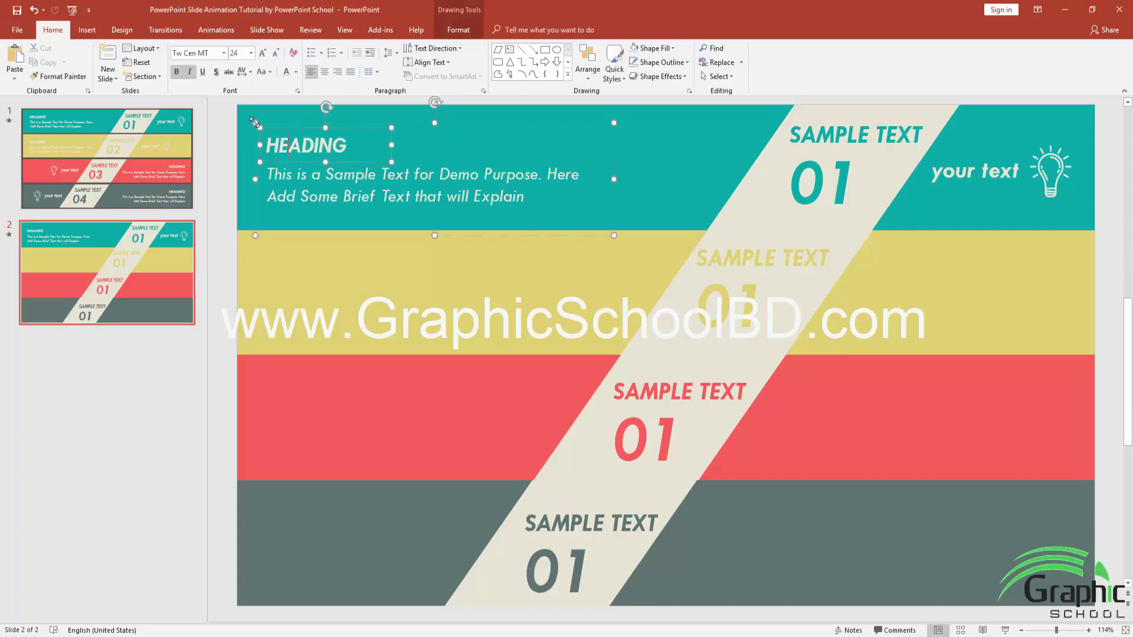
# Copy the heading-and-paragraph group into the yellow, red and grey bands.
pyautogui.moveTo(306, 123); pyautogui.dragTo(307, 241)
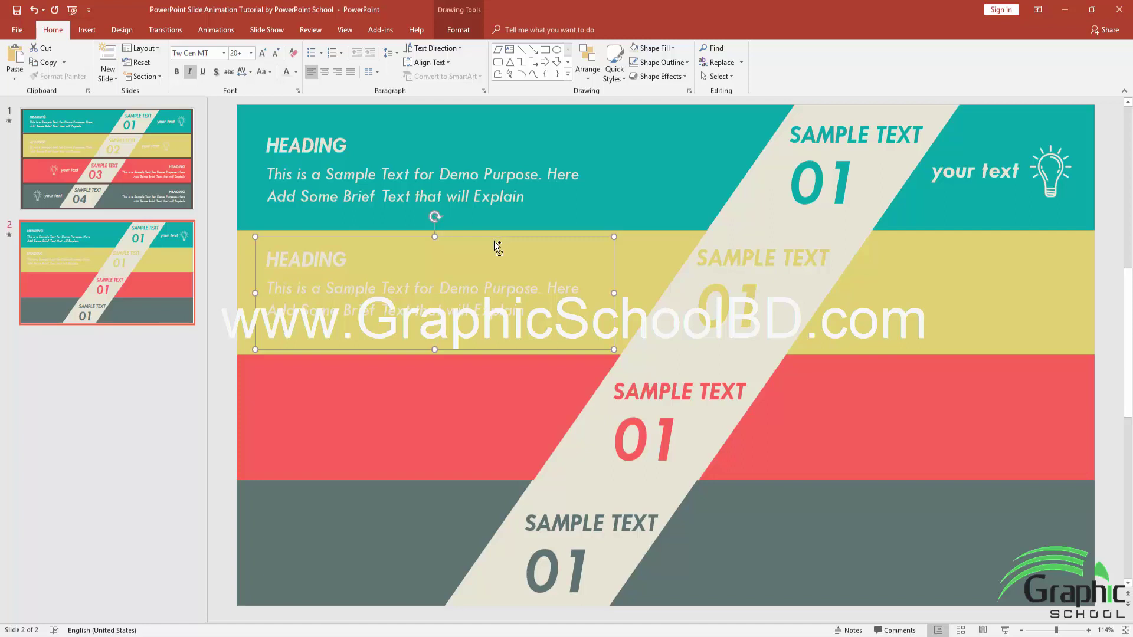
pyautogui.moveTo(494, 241); pyautogui.dragTo(989, 368)
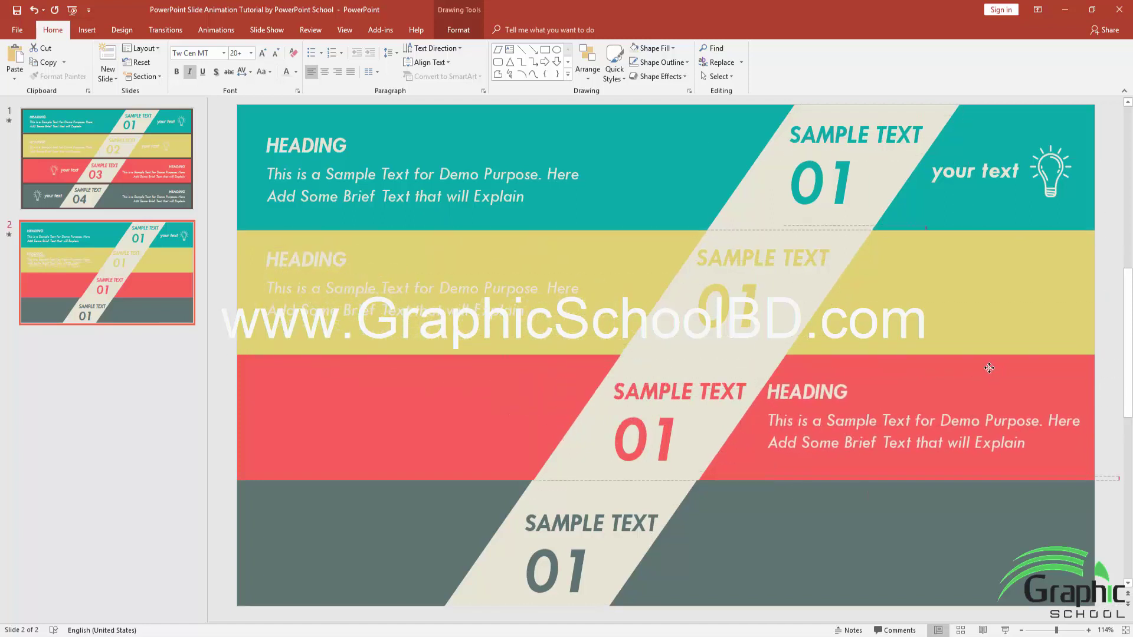
pyautogui.press('Tab')
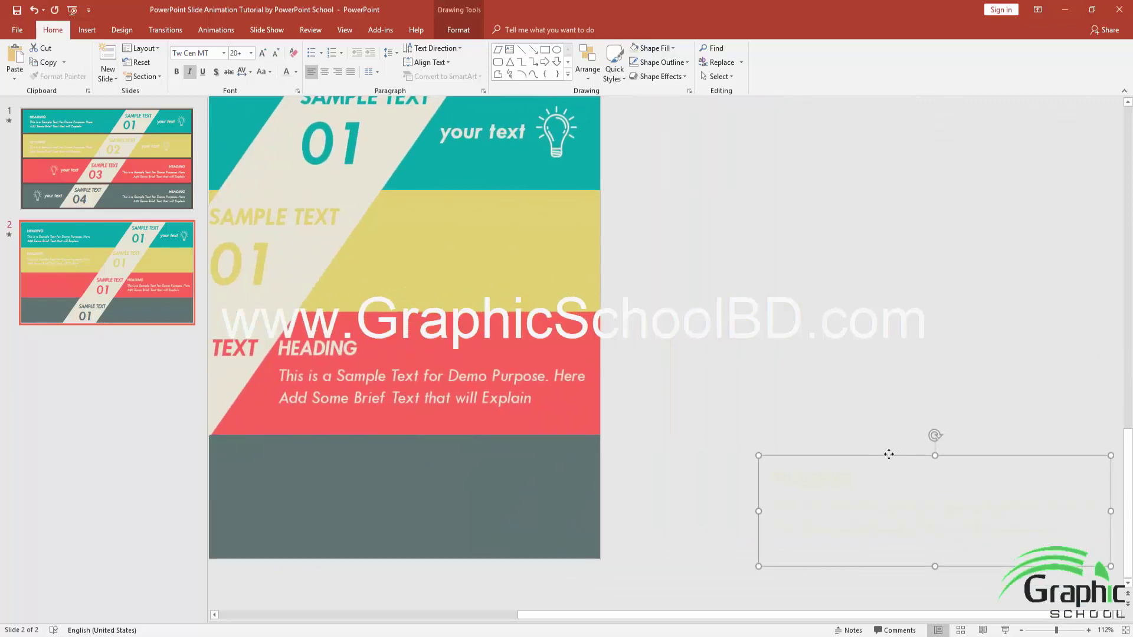
pyautogui.moveTo(888, 453); pyautogui.dragTo(367, 443)
# Right-align the grey band's HEADING and paragraph and move them to the band's right end.
pyautogui.hscroll(-3, 364, 468)
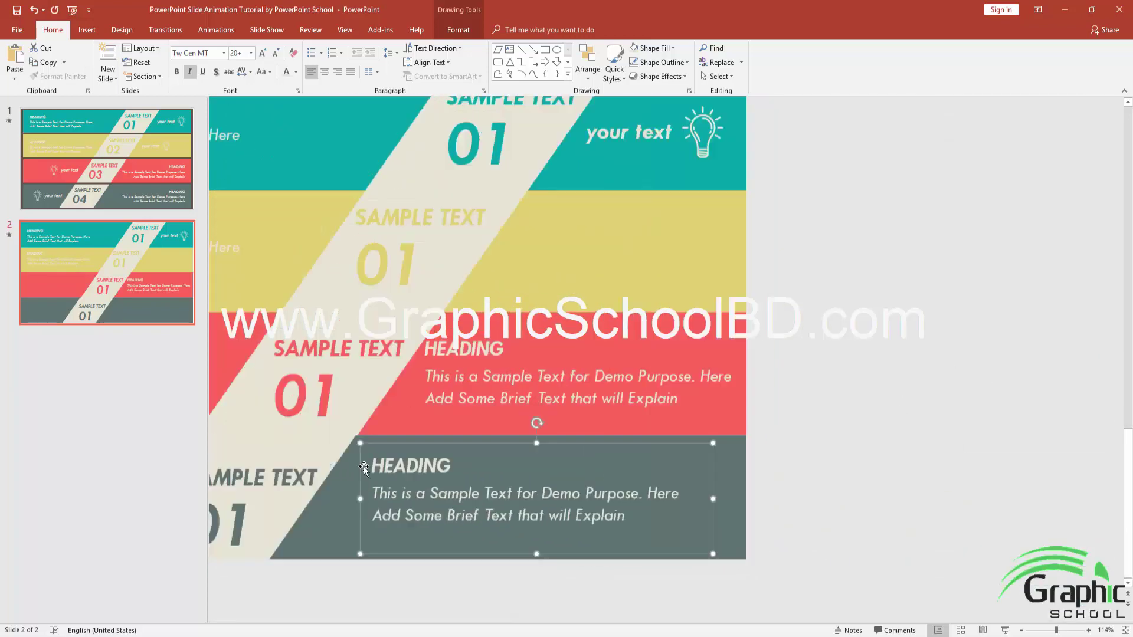
pyautogui.hscroll(-5, 364, 468)
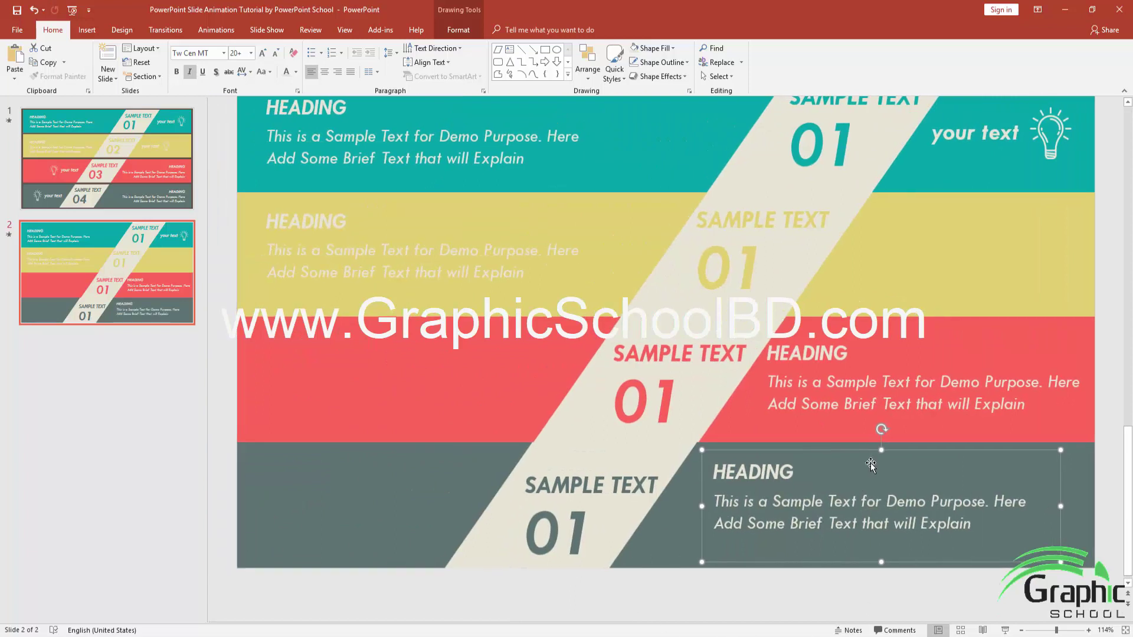
pyautogui.click(753, 471)
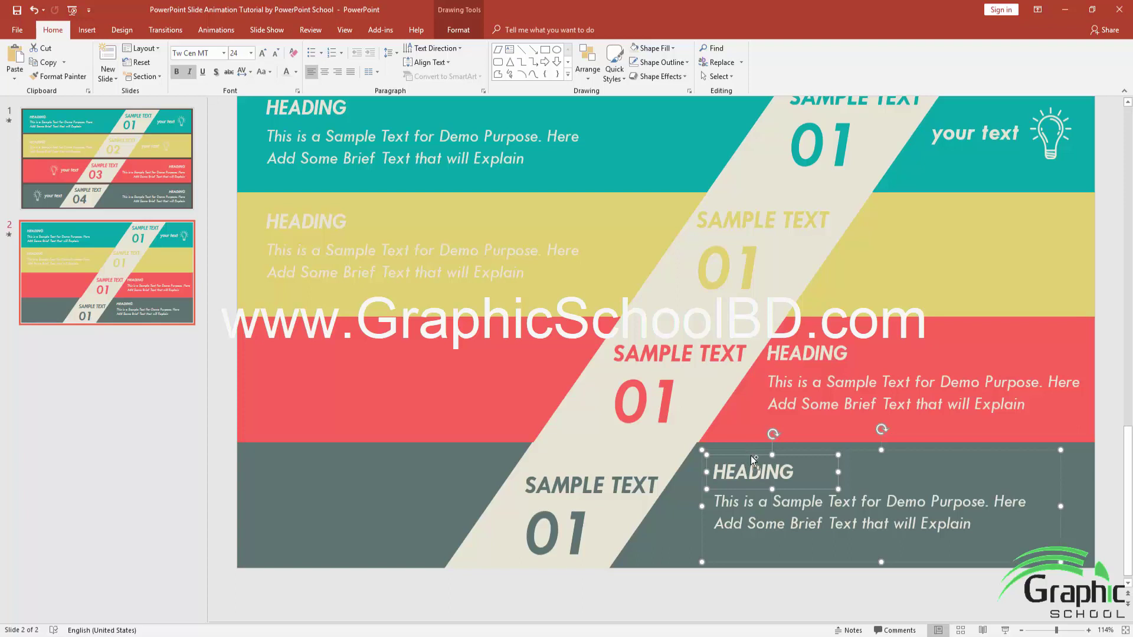
pyautogui.hotkey('ctrl', 'r')
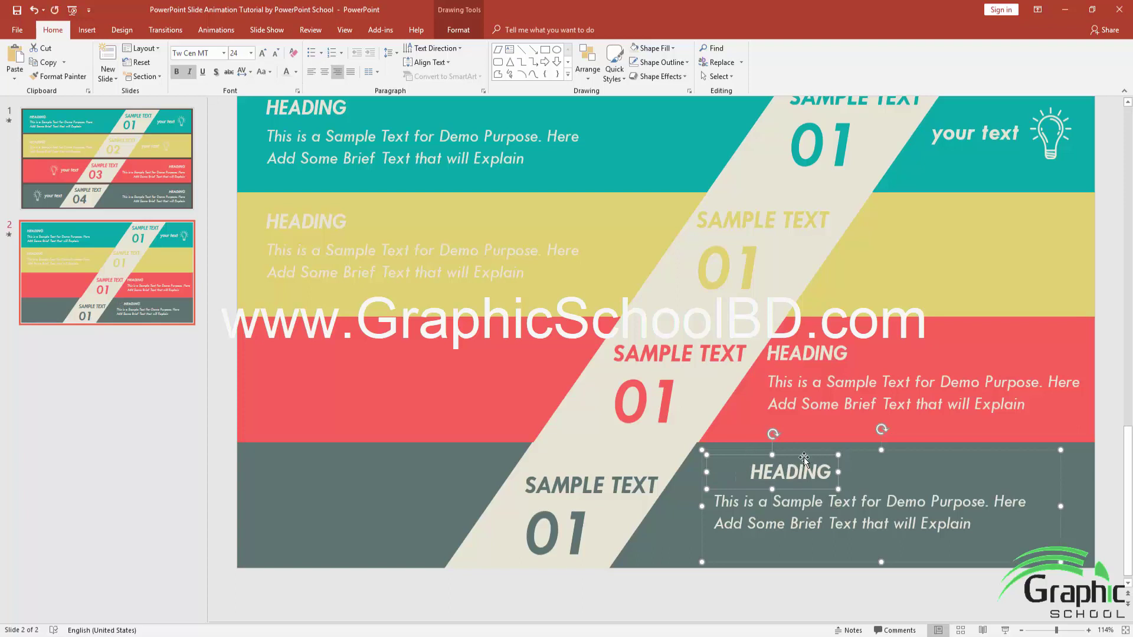
pyautogui.moveTo(803, 458); pyautogui.dragTo(1010, 462)
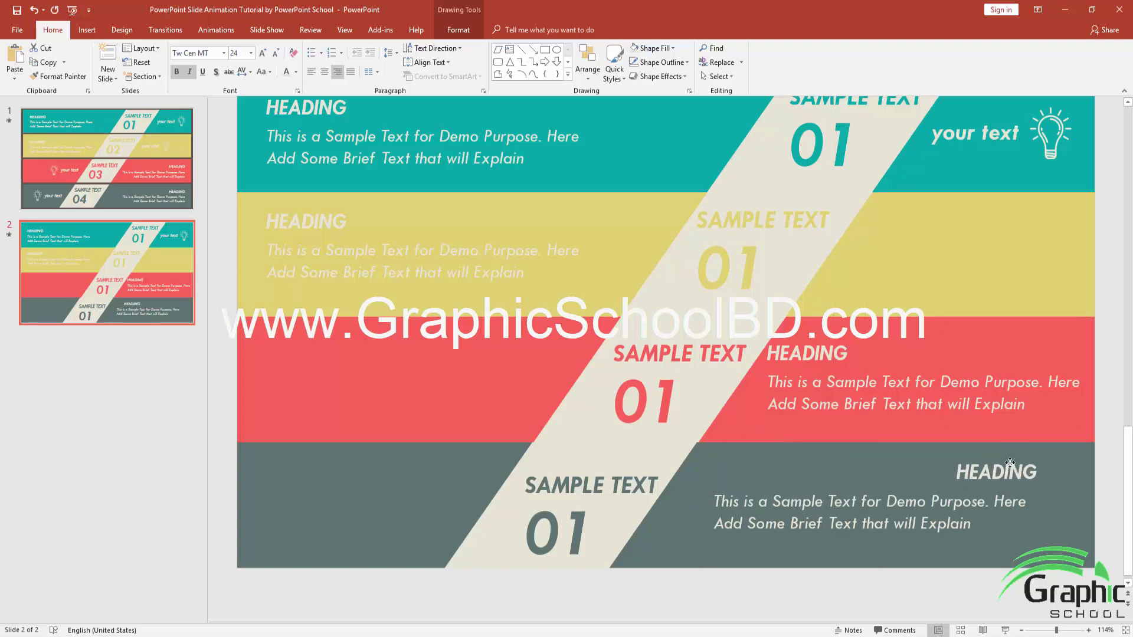
pyautogui.click(798, 483)
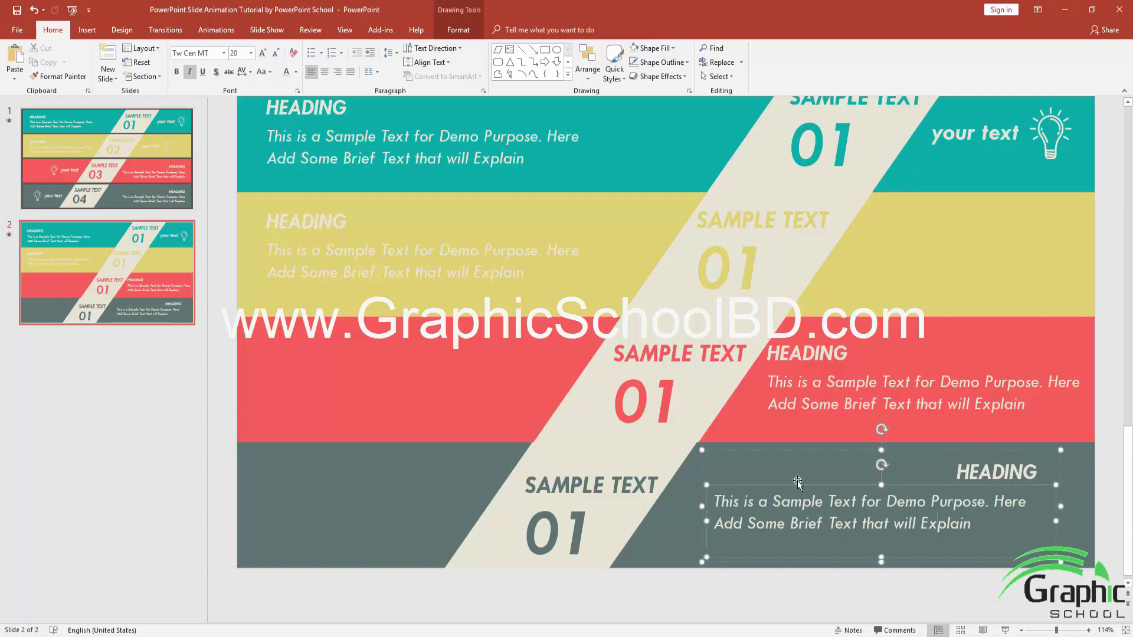
pyautogui.hotkey('ctrl', 'r')
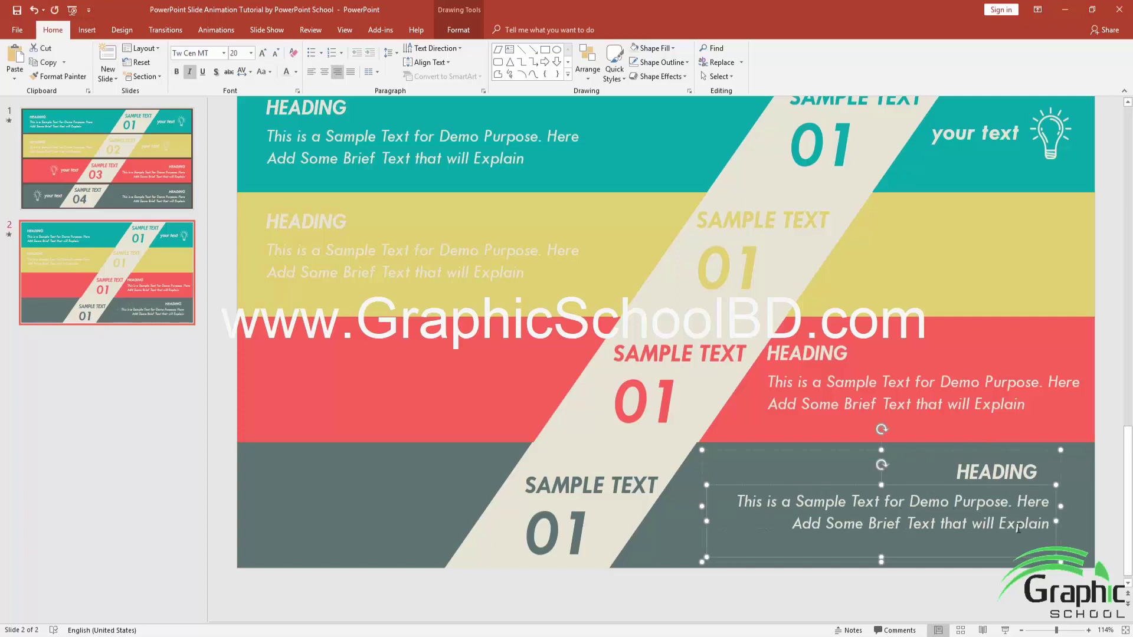
pyautogui.click(1023, 469)
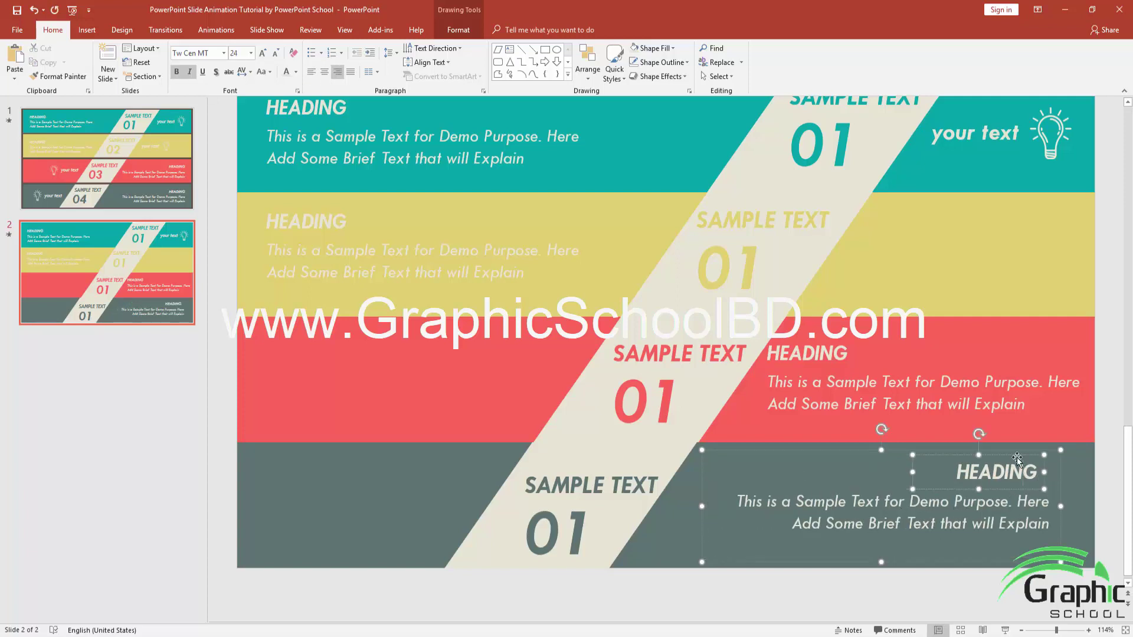
pyautogui.moveTo(1017, 458); pyautogui.dragTo(1029, 458)
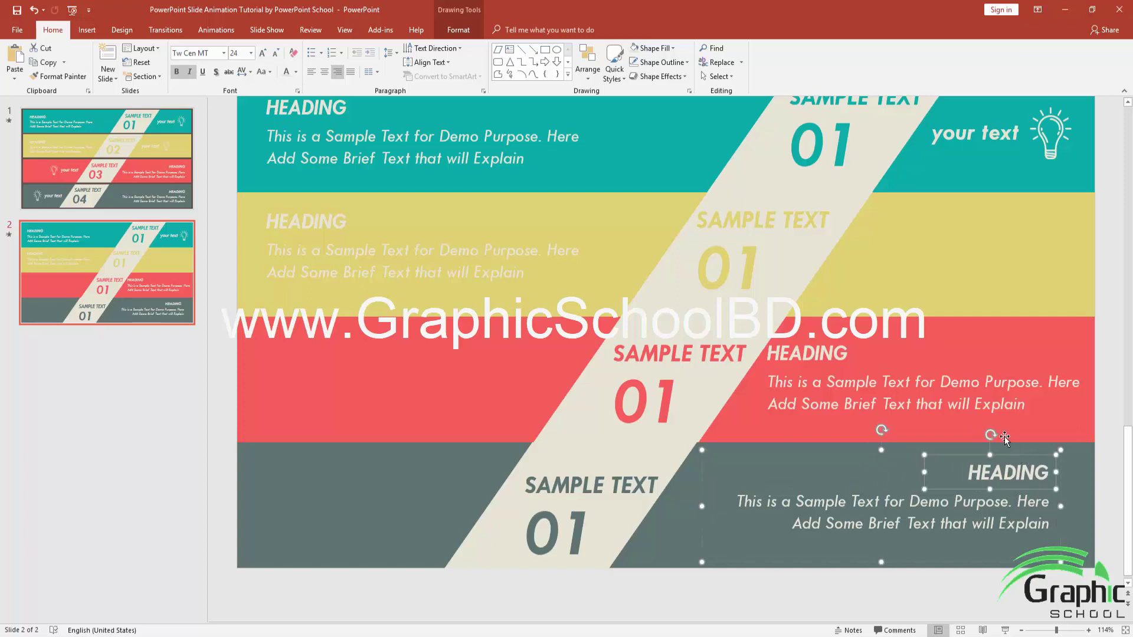
# Right-align the red band's paragraph and HEADING and shift them toward the band's right side.
pyautogui.click(923, 372)
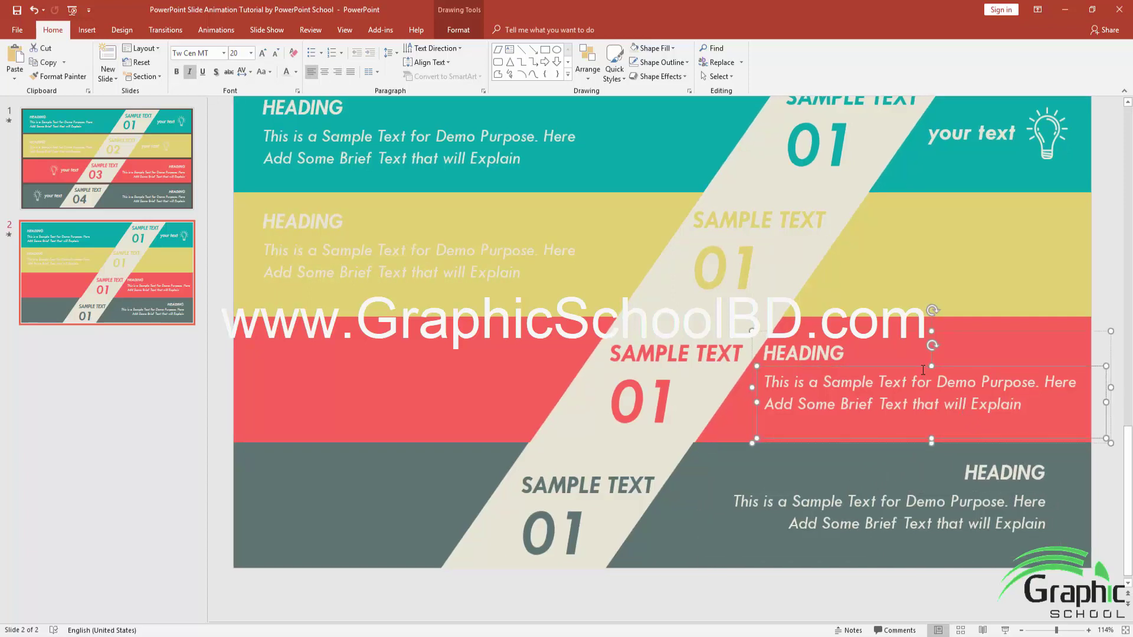
pyautogui.hotkey('ctrl', 'r')
pyautogui.click(825, 359)
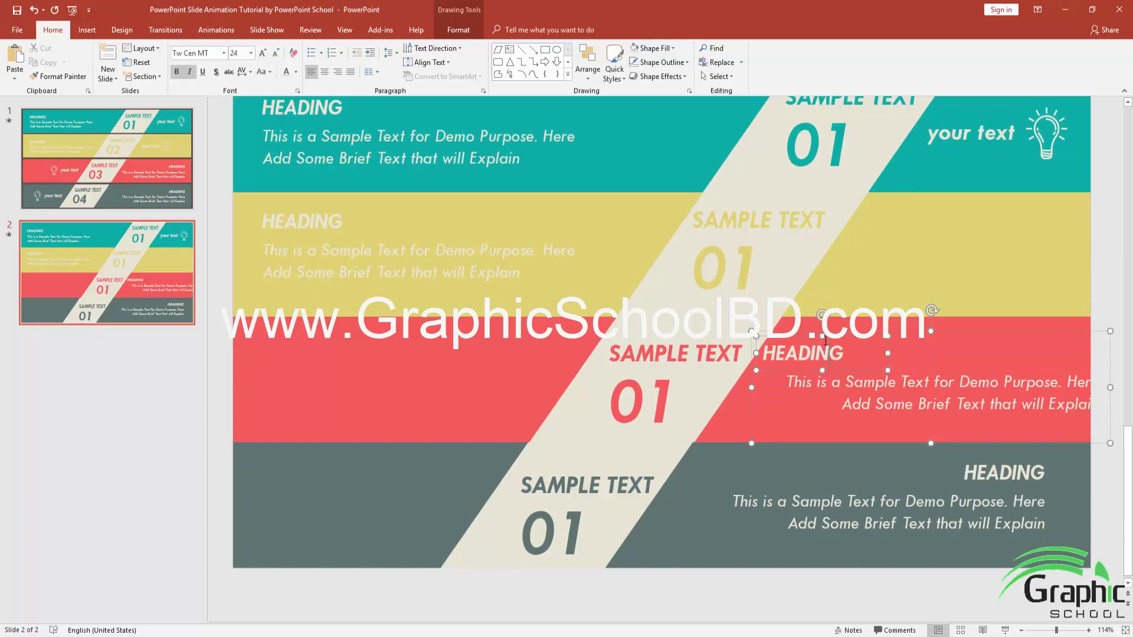
pyautogui.click(832, 335)
pyautogui.hotkey('ctrl', 'r')
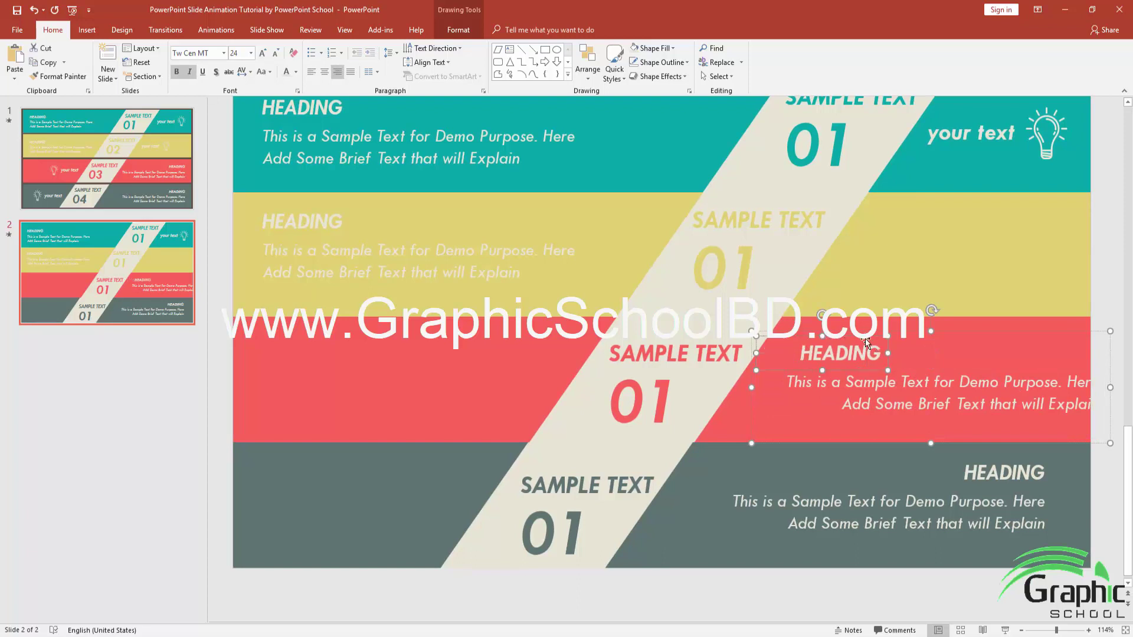
pyautogui.moveTo(873, 337); pyautogui.dragTo(1063, 337)
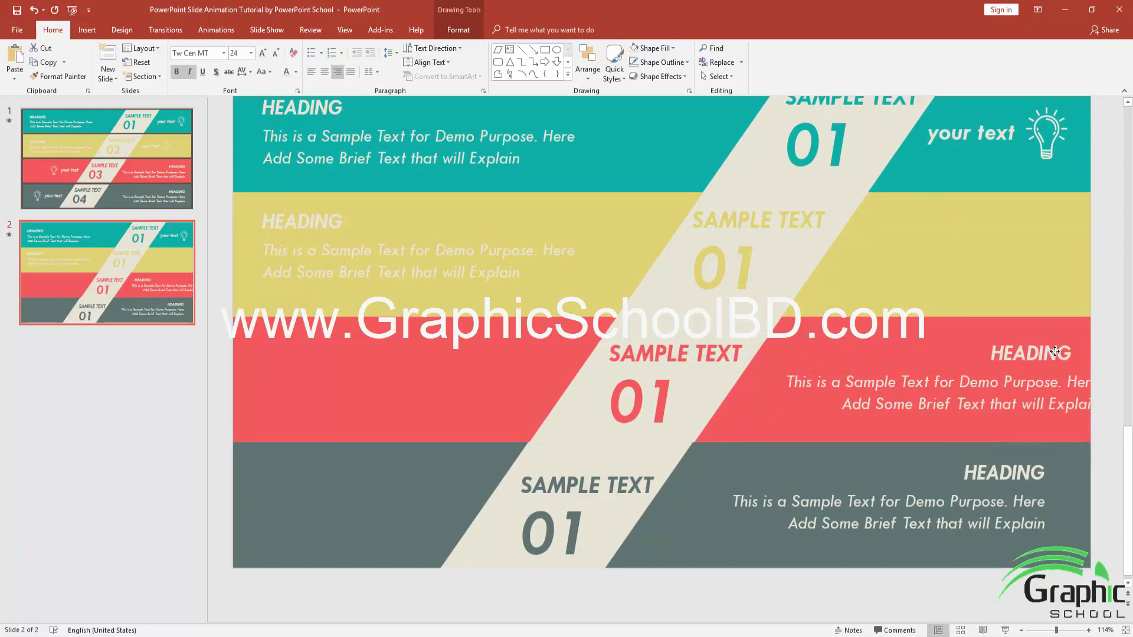
pyautogui.click(1015, 402)
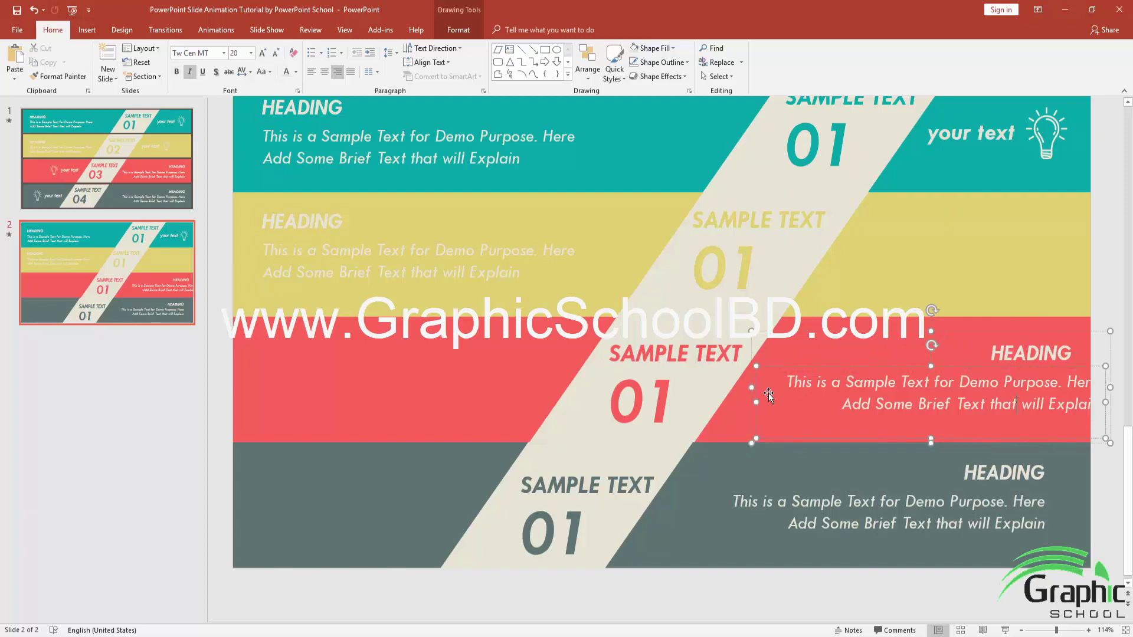
pyautogui.click(780, 366)
pyautogui.moveTo(792, 365); pyautogui.dragTo(761, 366)
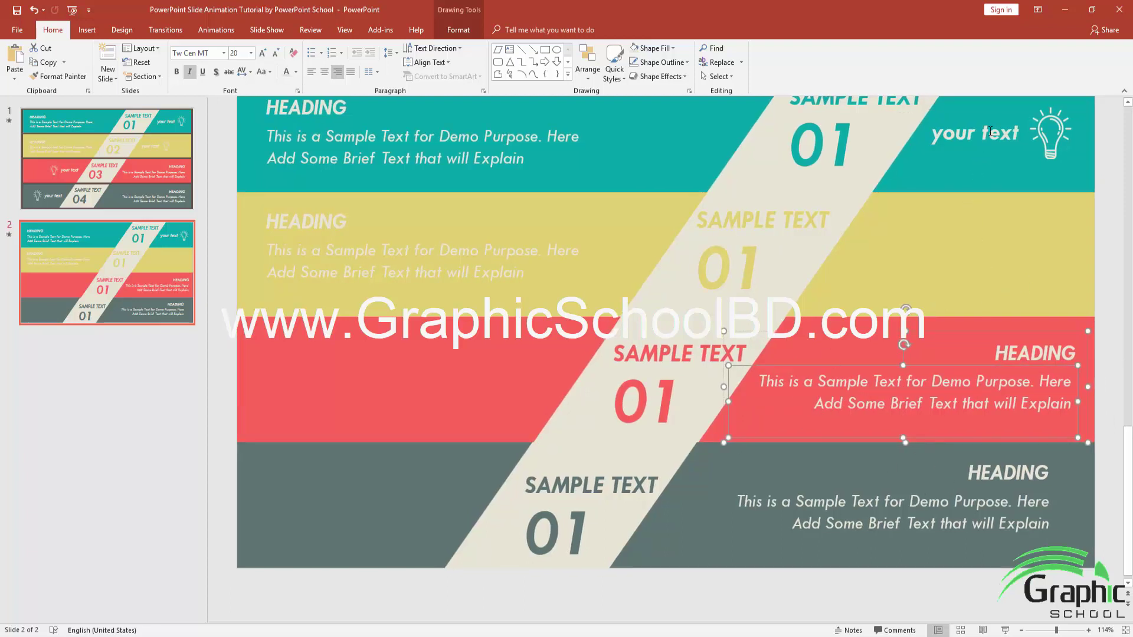
pyautogui.click(1044, 138)
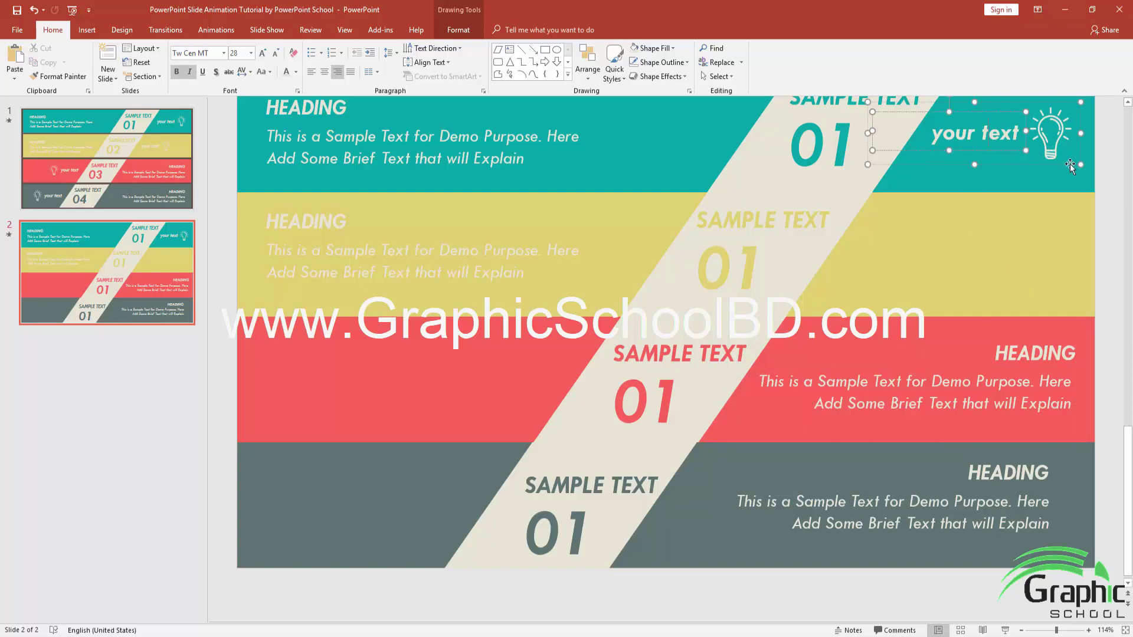
# Duplicate the 'your text' lightbulb group into the yellow, red and grey bands.
pyautogui.click(1062, 160)
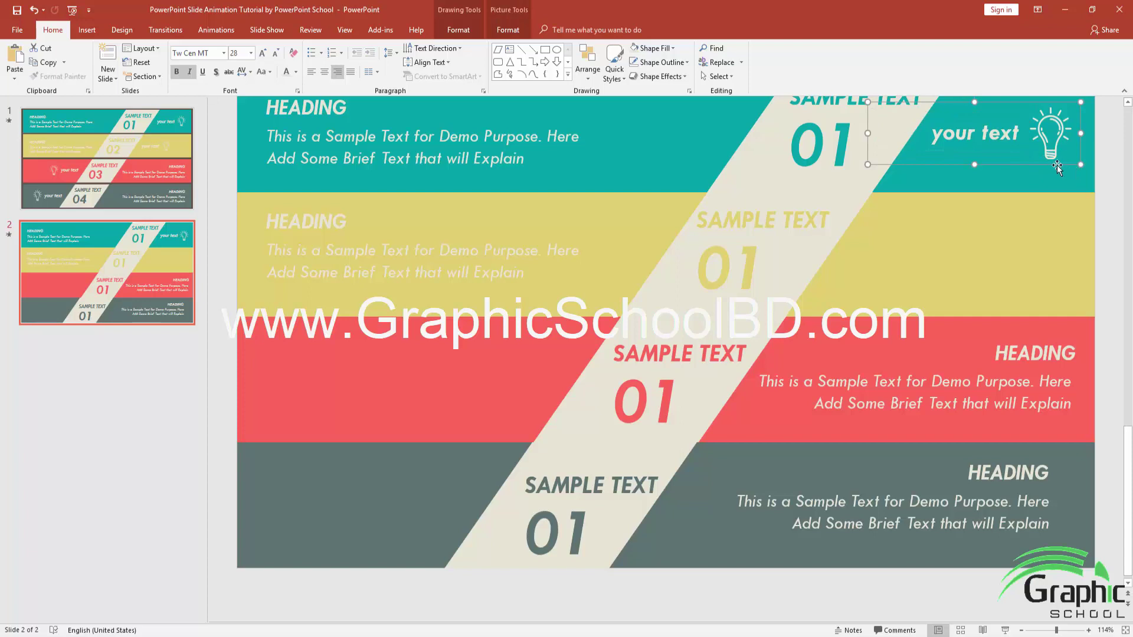
pyautogui.hotkey('ctrl', 'd')
pyautogui.moveTo(1061, 152); pyautogui.dragTo(1004, 267)
pyautogui.hotkey('ctrl', 'f')
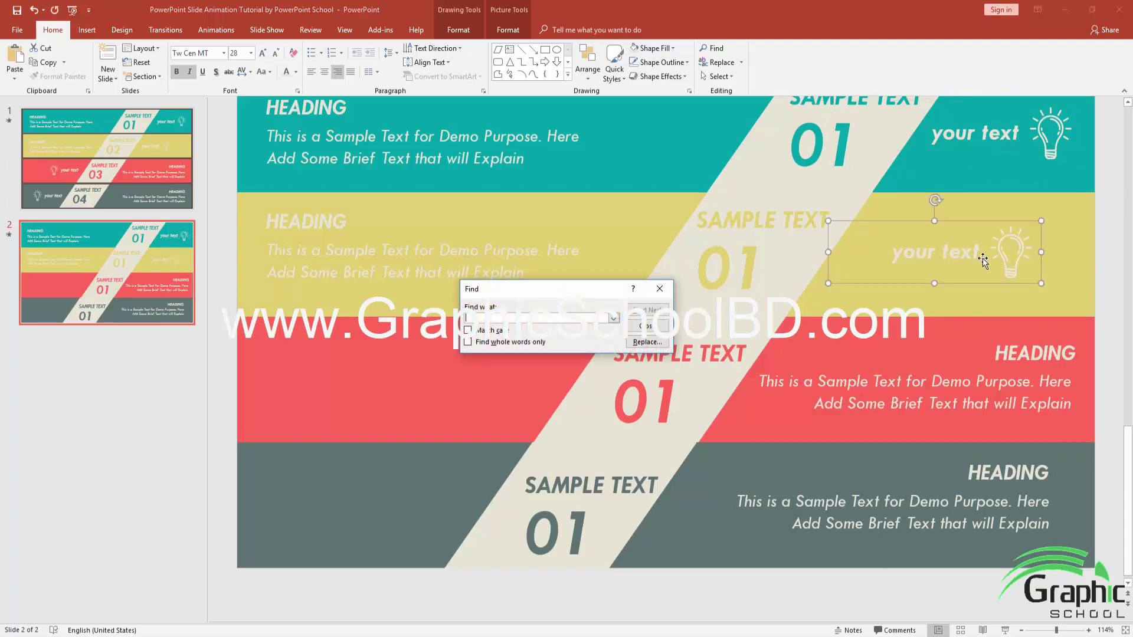
pyautogui.click(663, 324)
pyautogui.moveTo(669, 331); pyautogui.dragTo(367, 346)
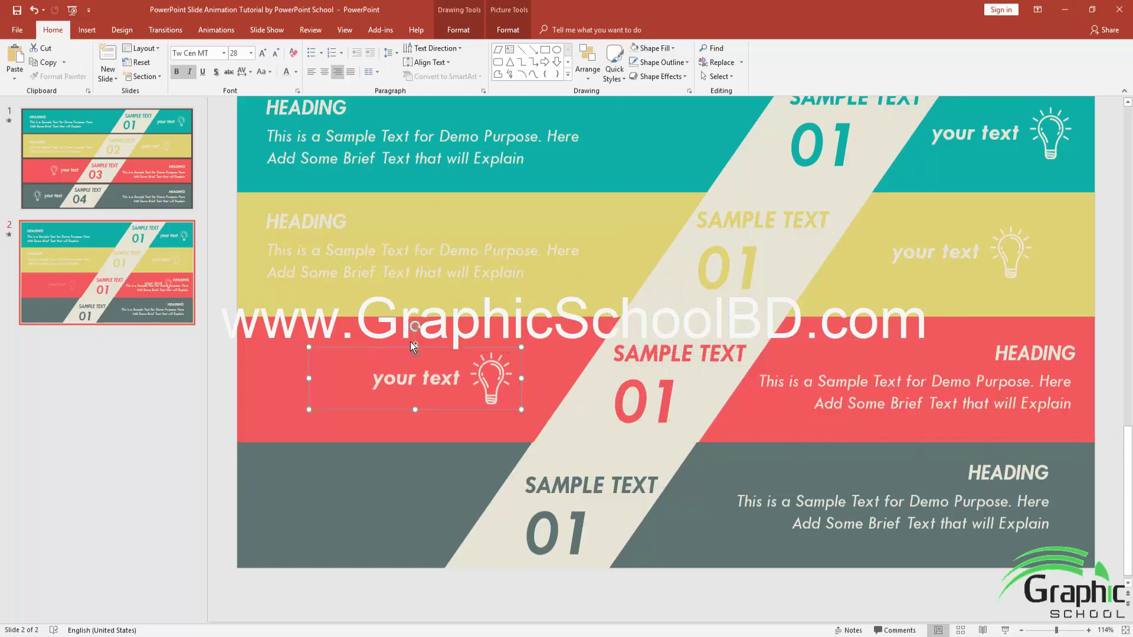
pyautogui.hotkey('ctrl', 'v')
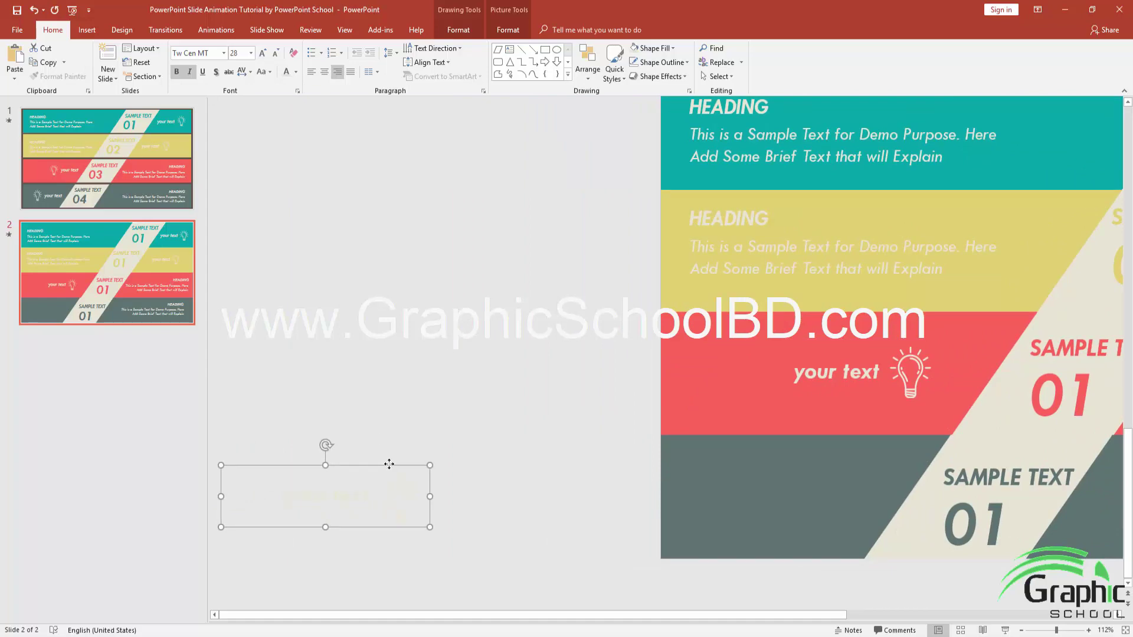
pyautogui.moveTo(387, 463); pyautogui.dragTo(791, 469)
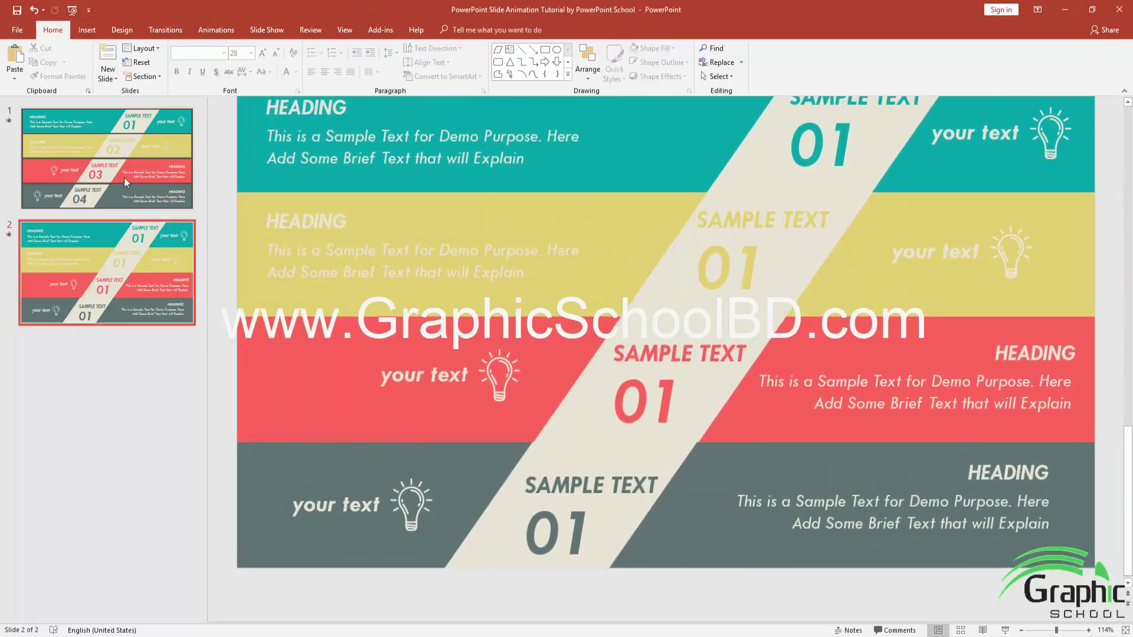
pyautogui.scroll(5, 409, 256)
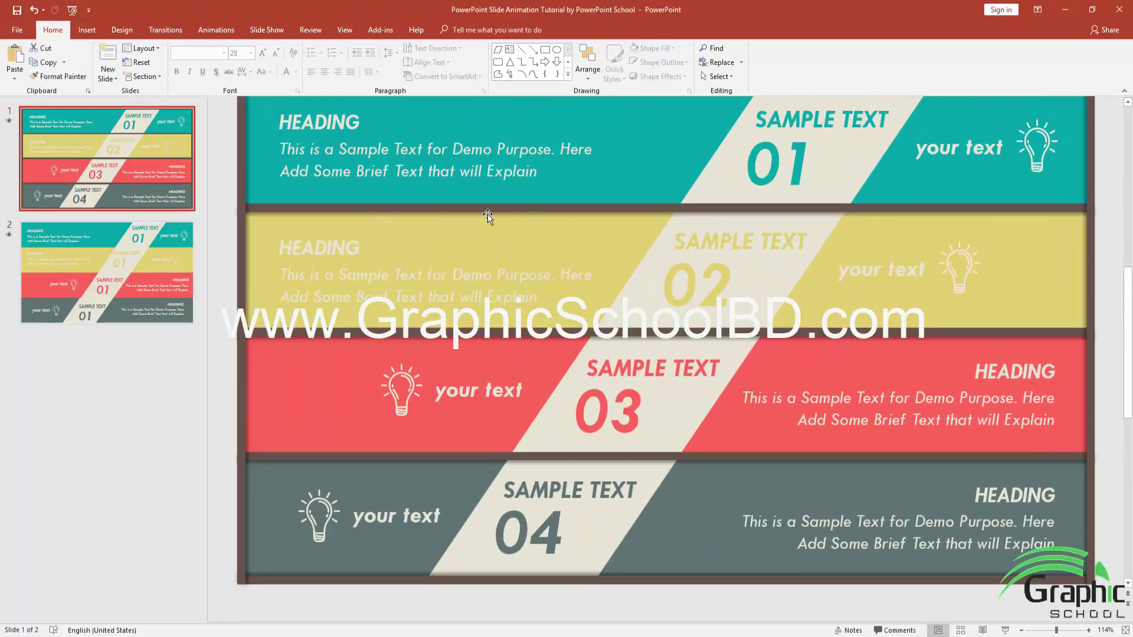
# Draw a thin full-width rectangle along the top edge of slide 2's yellow band.
pyautogui.click(162, 241)
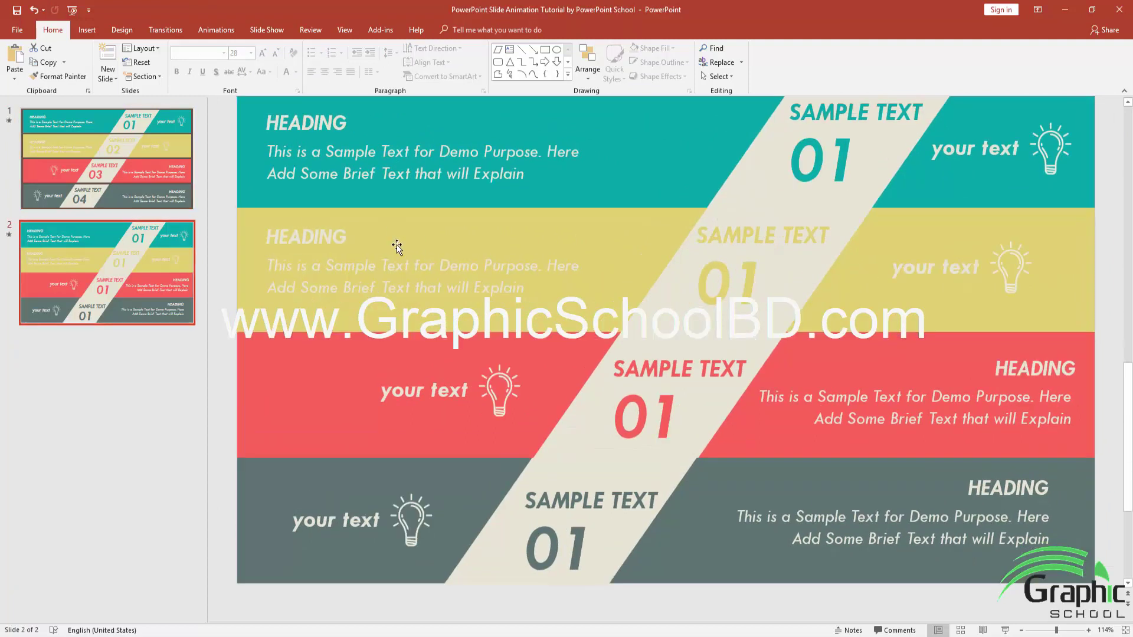
pyautogui.moveTo(1128, 437); pyautogui.dragTo(1128, 415)
pyautogui.scroll(1, 1107, 375)
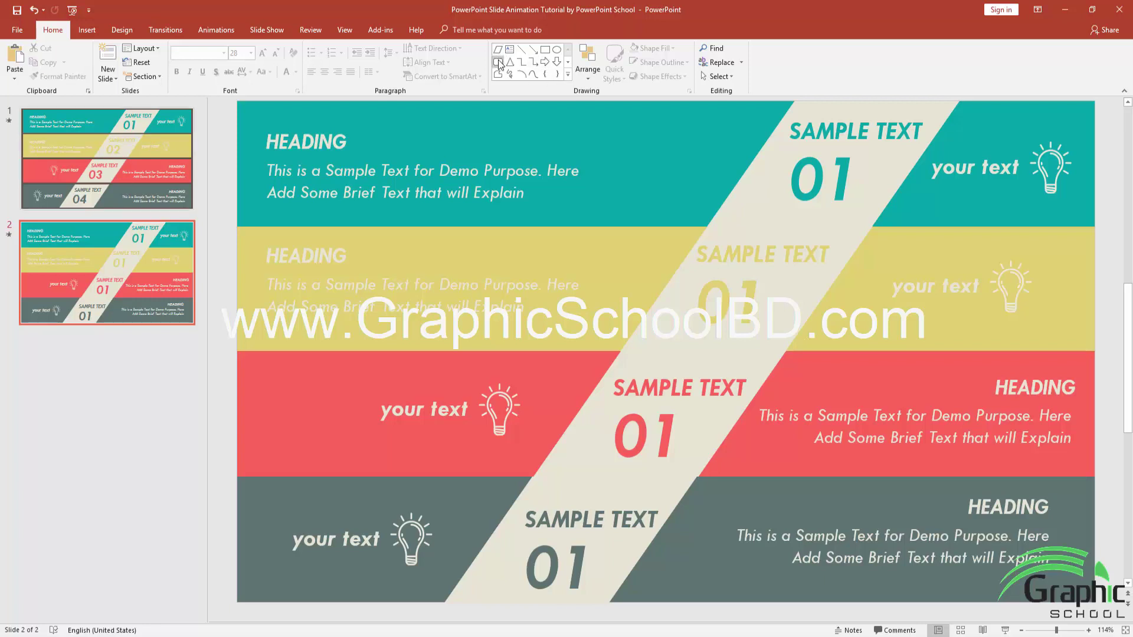
pyautogui.click(544, 52)
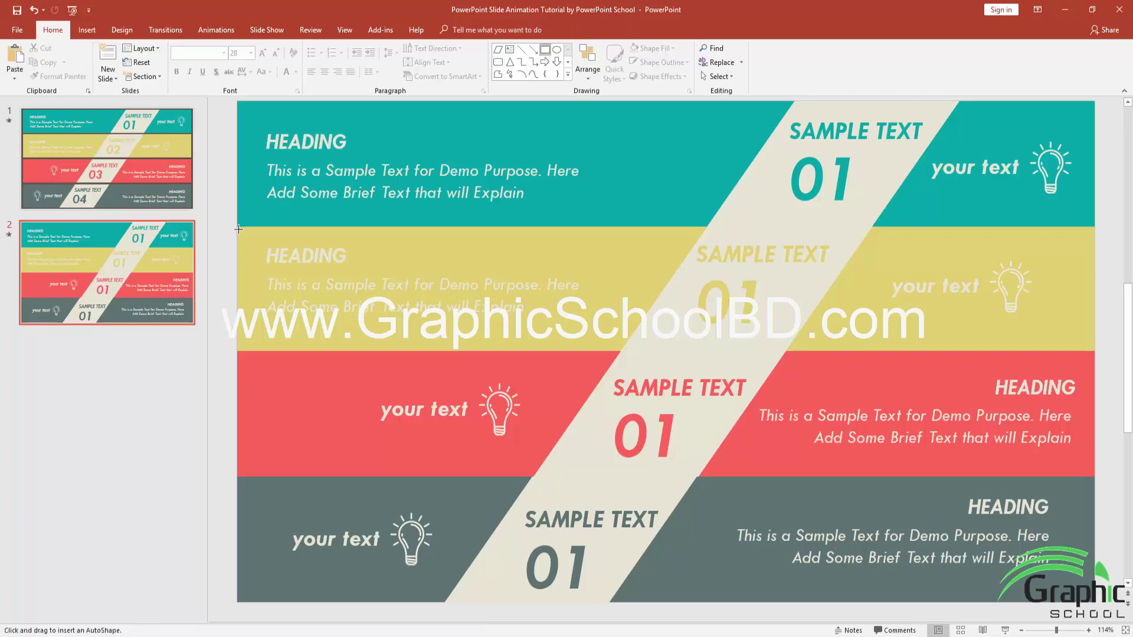
pyautogui.moveTo(237, 225)
pyautogui.mouseDown()
pyautogui.moveTo(352, 240)
pyautogui.moveTo(926, 260)
pyautogui.moveTo(1080, 248)
pyautogui.moveTo(1095, 231)
pyautogui.mouseUp()
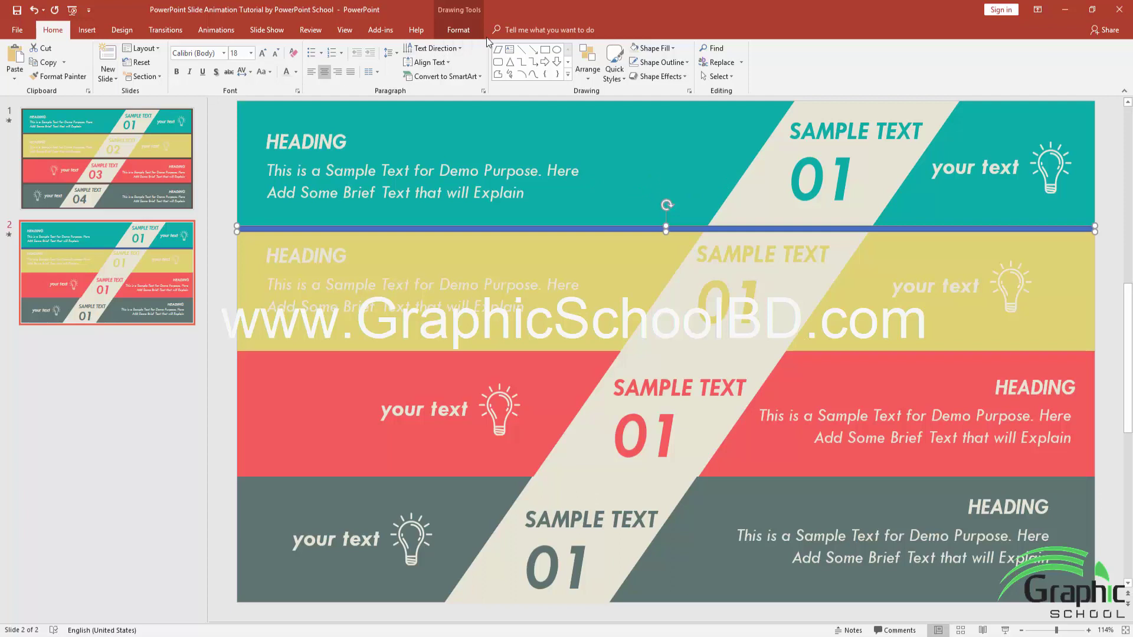
# Give the bar the dark recent fill colour, no outline, and an outer shadow.
pyautogui.click(458, 30)
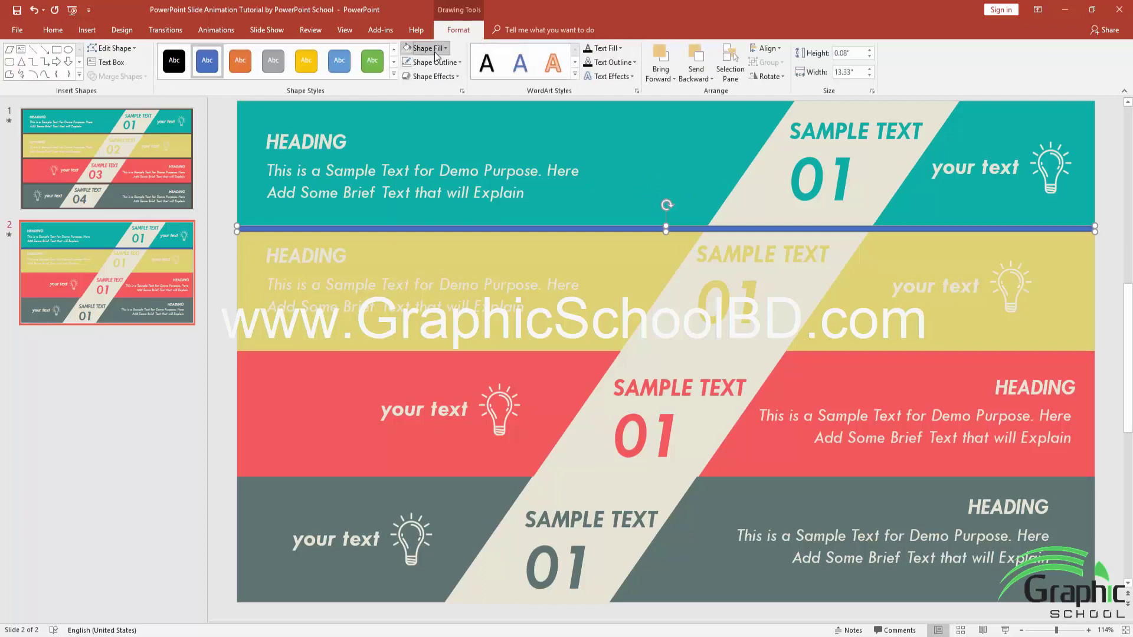
pyautogui.click(426, 48)
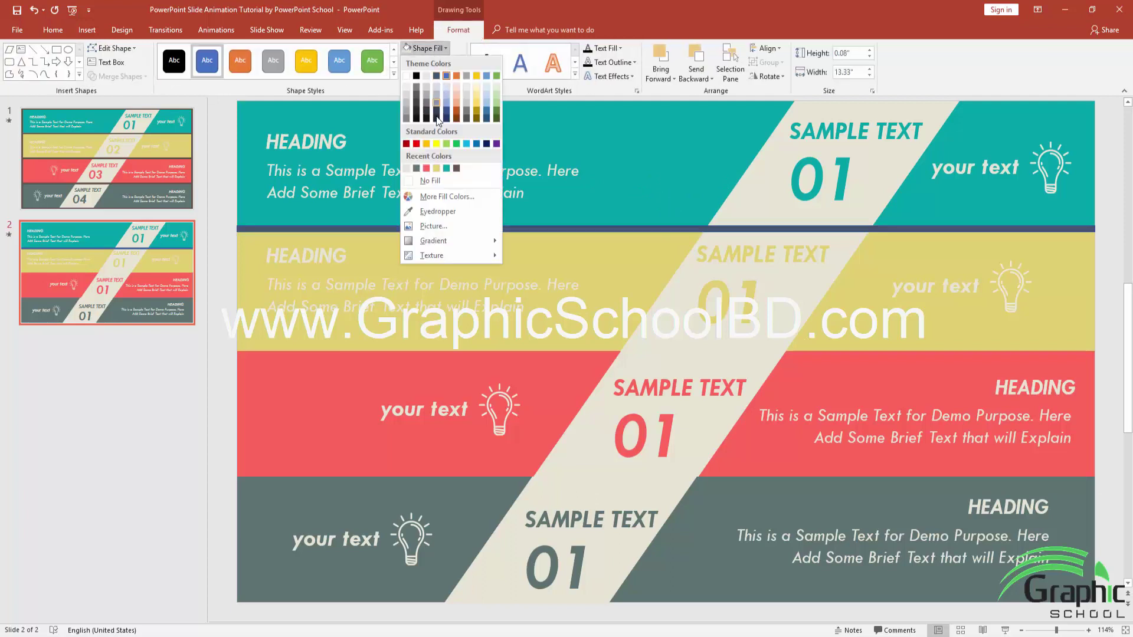
pyautogui.click(456, 168)
pyautogui.click(451, 77)
pyautogui.click(451, 62)
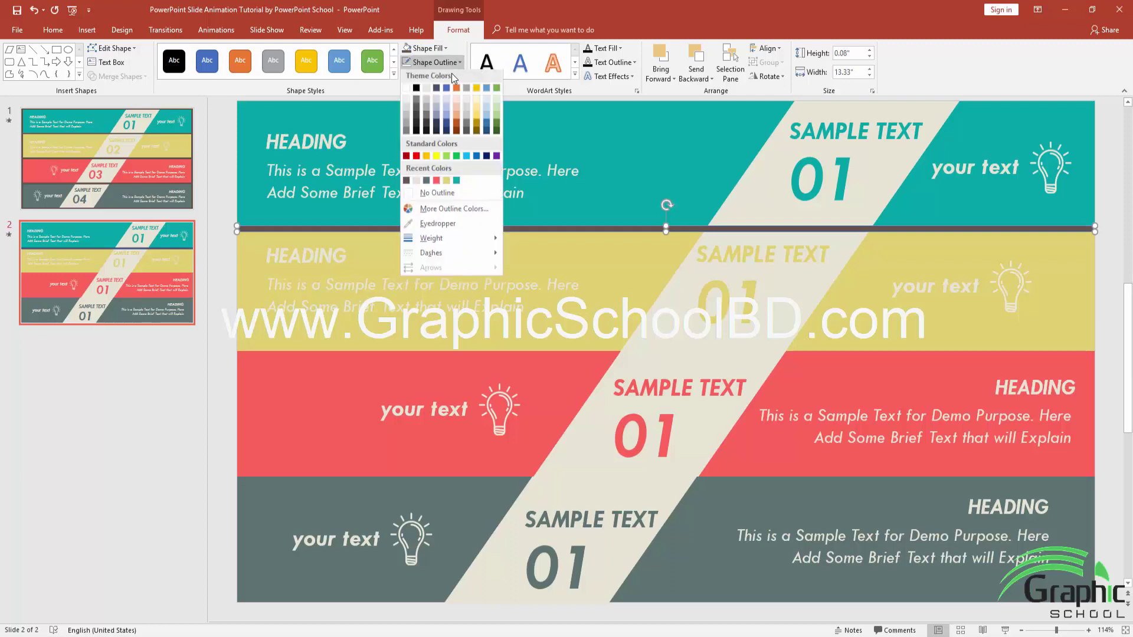
pyautogui.click(437, 193)
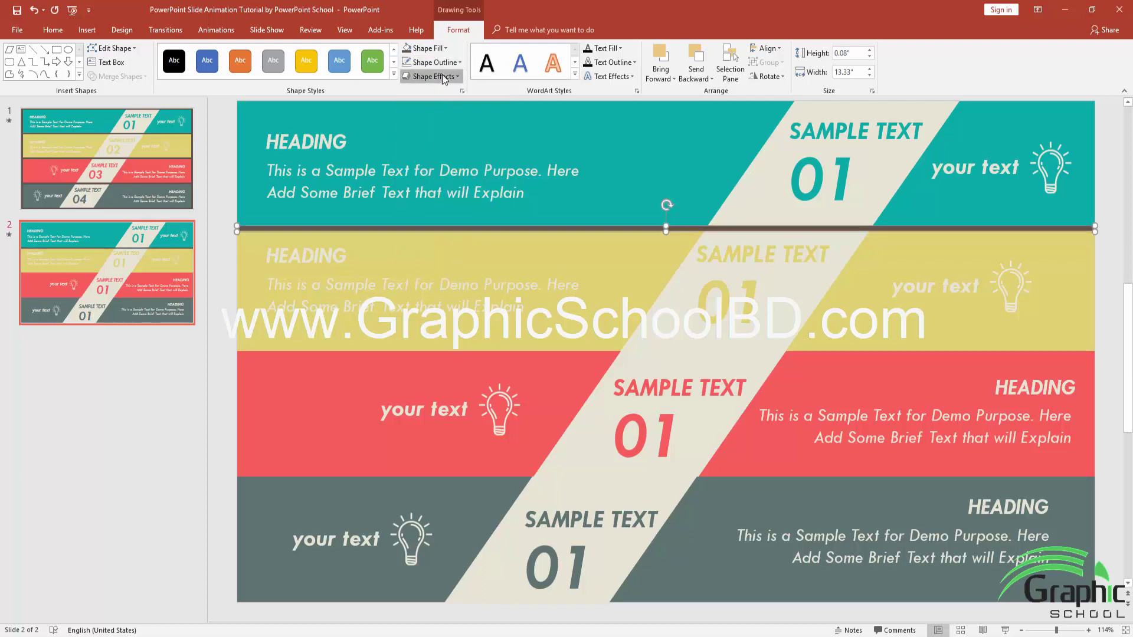
pyautogui.click(443, 77)
pyautogui.moveTo(452, 127)
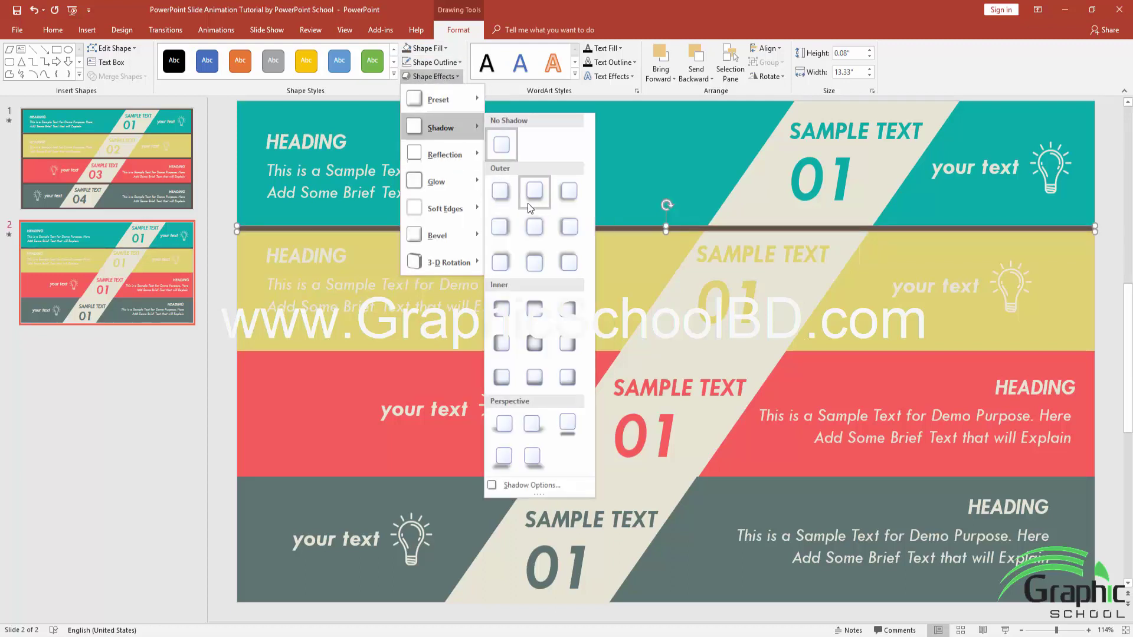
pyautogui.click(529, 201)
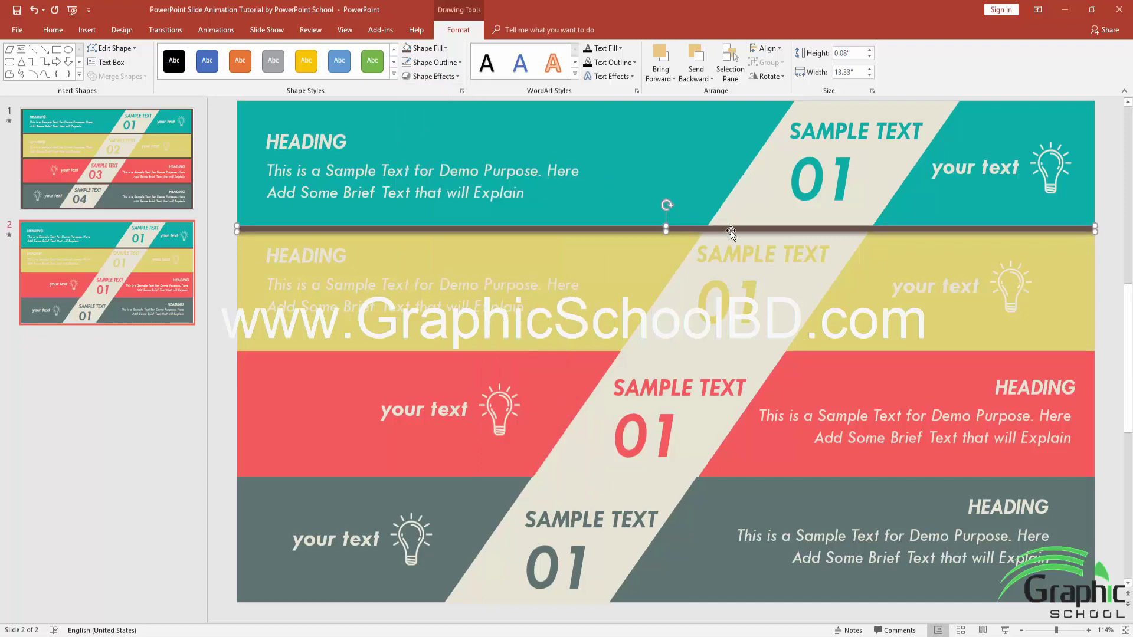
# Duplicate the divider between the yellow/red and red/grey bands and along the slide's bottom edge.
pyautogui.hotkey('ctrl', 'd')
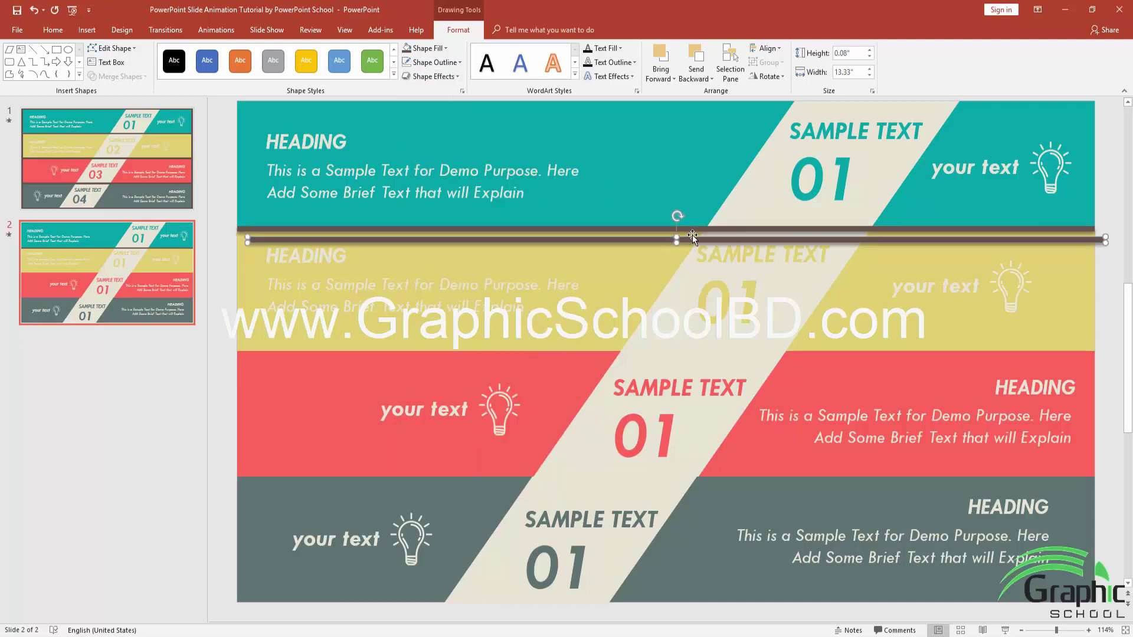
pyautogui.moveTo(726, 239); pyautogui.dragTo(716, 353)
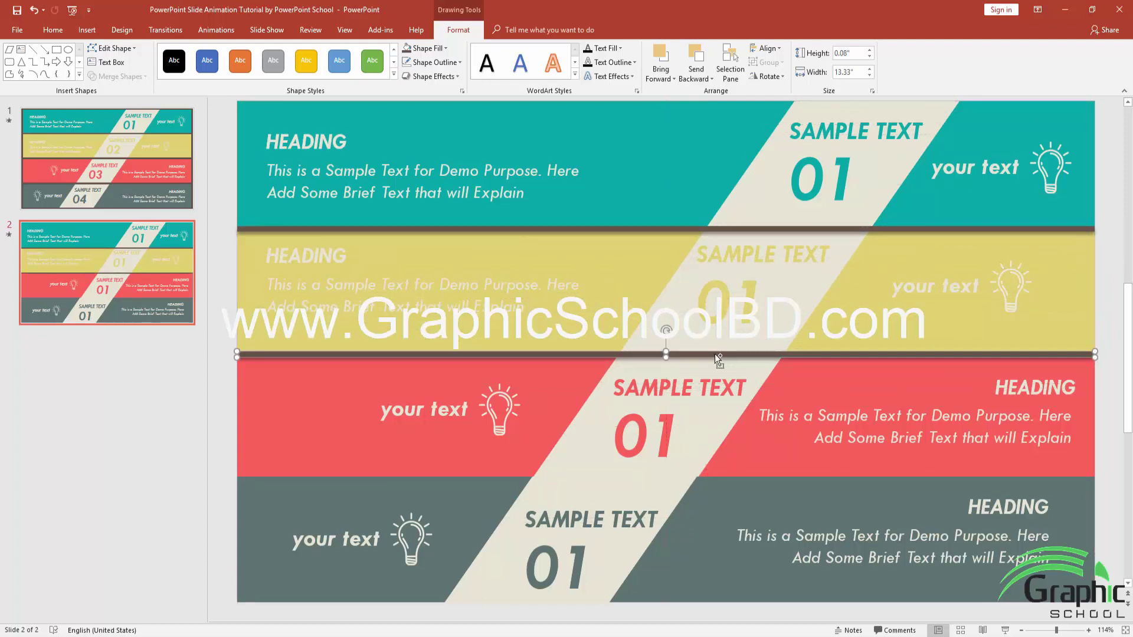
pyautogui.hotkey('ctrl', 'd')
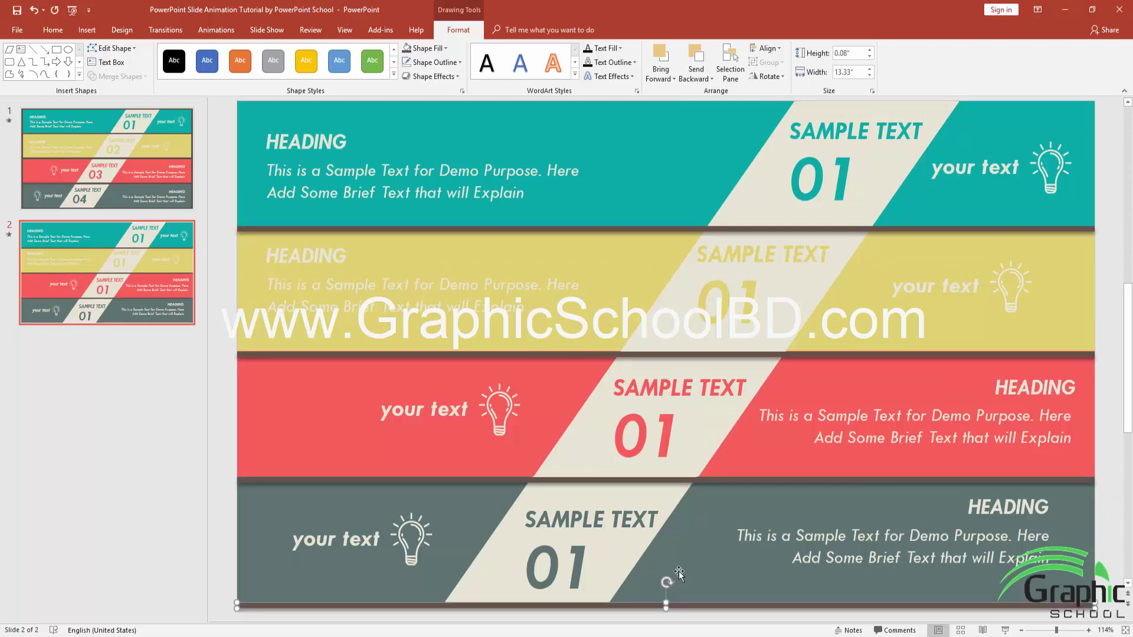
pyautogui.moveTo(773, 614)
pyautogui.mouseDown()
pyautogui.moveTo(756, 611)
pyautogui.moveTo(826, 511)
pyautogui.moveTo(897, 281)
pyautogui.moveTo(968, 240)
pyautogui.moveTo(1062, 103)
pyautogui.moveTo(1073, 108)
pyautogui.mouseUp()
pyautogui.click(1085, 188)
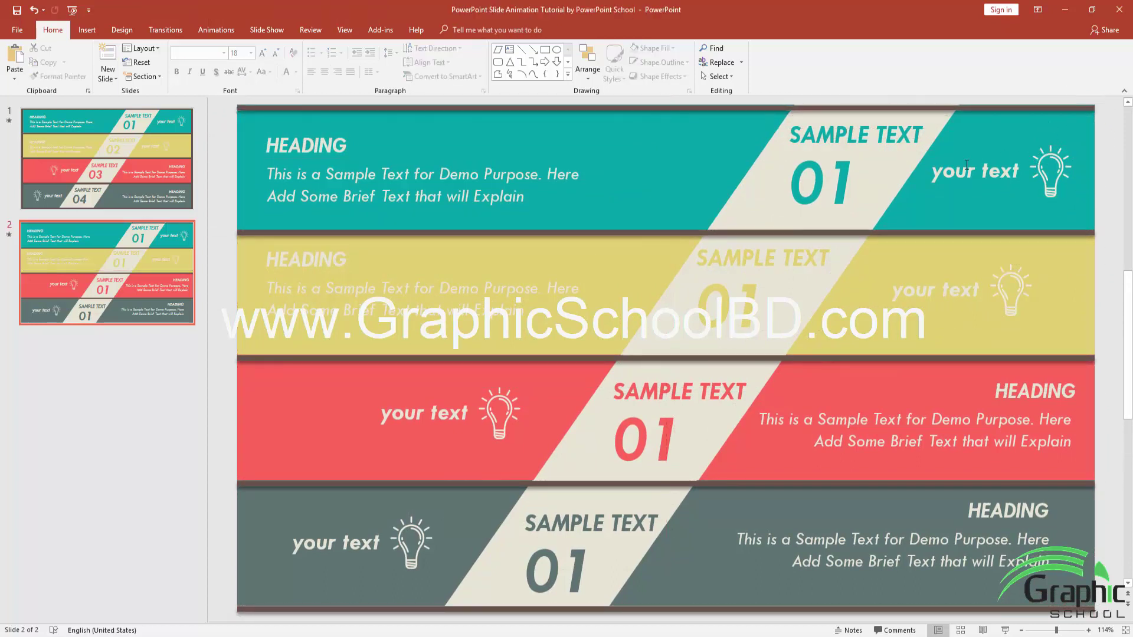
# Rotate the top divider to vertical and move it toward the slide's left edge.
pyautogui.click(552, 108)
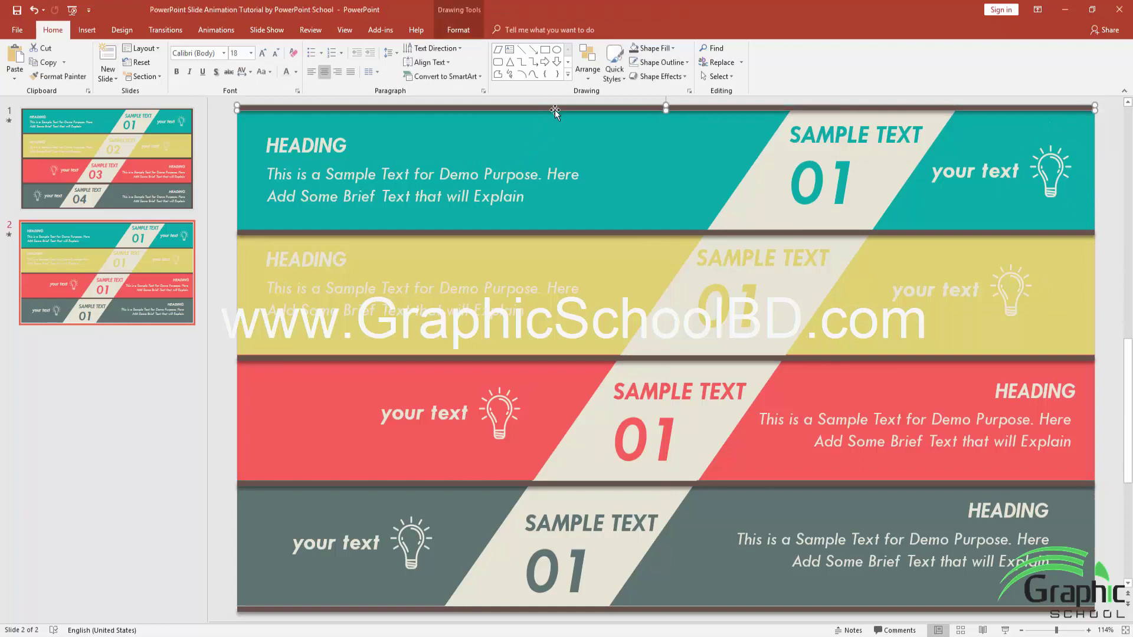
pyautogui.moveTo(557, 115); pyautogui.dragTo(567, 125)
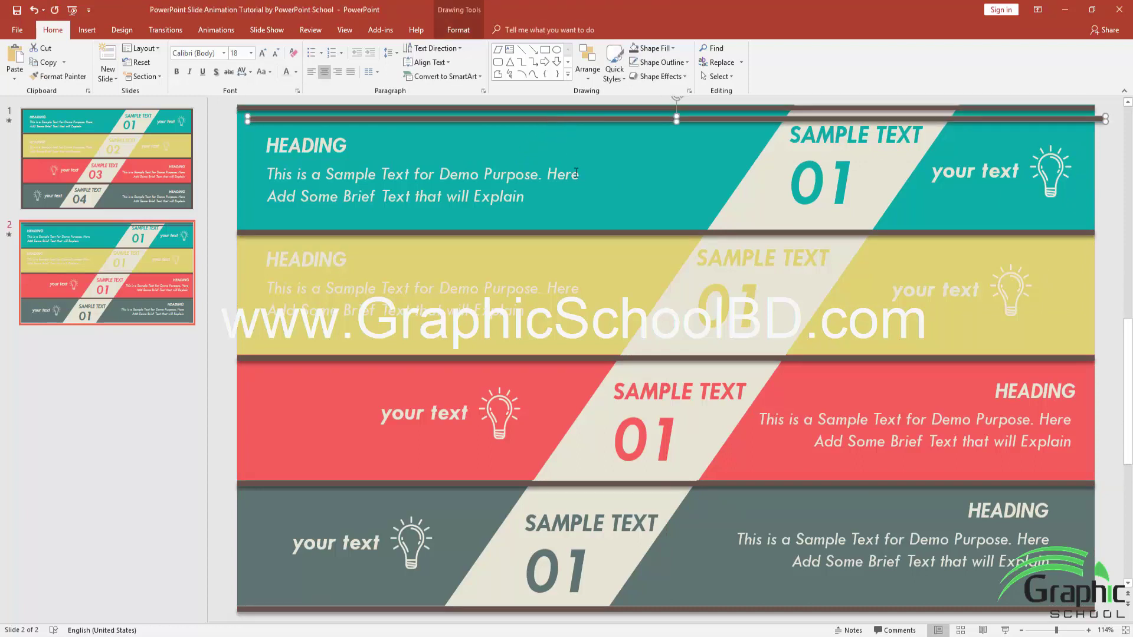
pyautogui.click(458, 30)
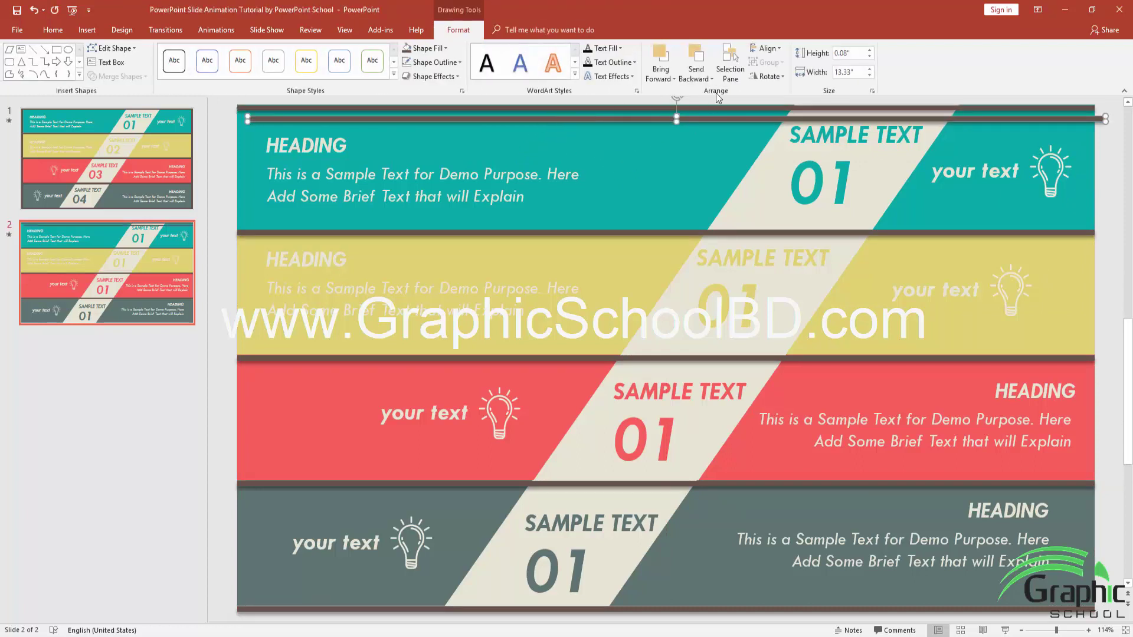
pyautogui.click(767, 76)
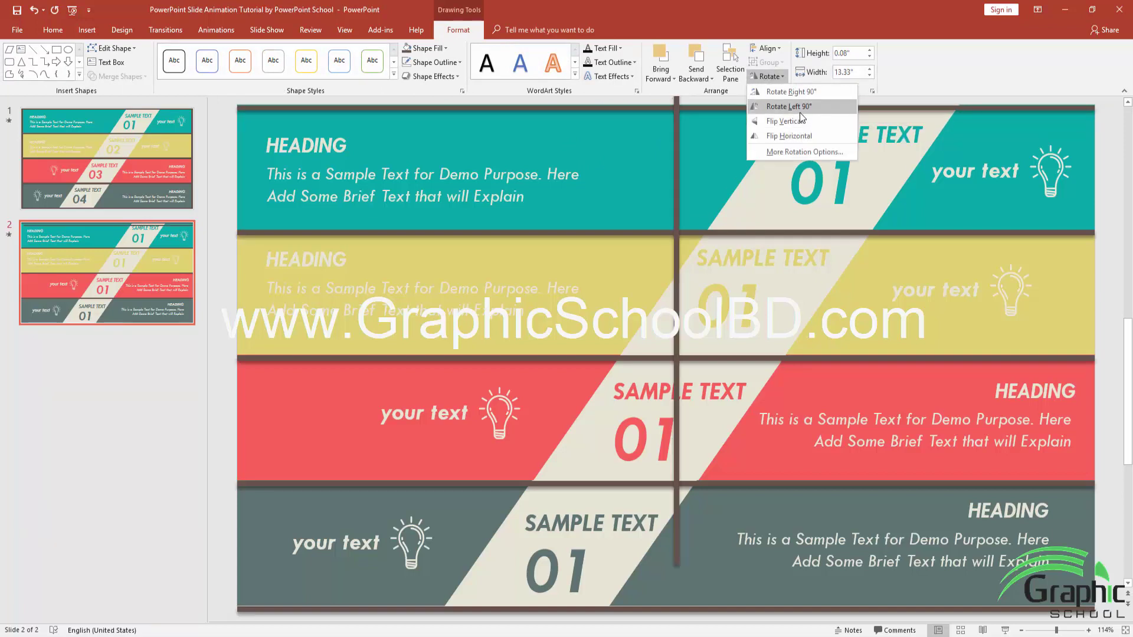
pyautogui.click(799, 111)
pyautogui.moveTo(677, 179); pyautogui.dragTo(581, 472)
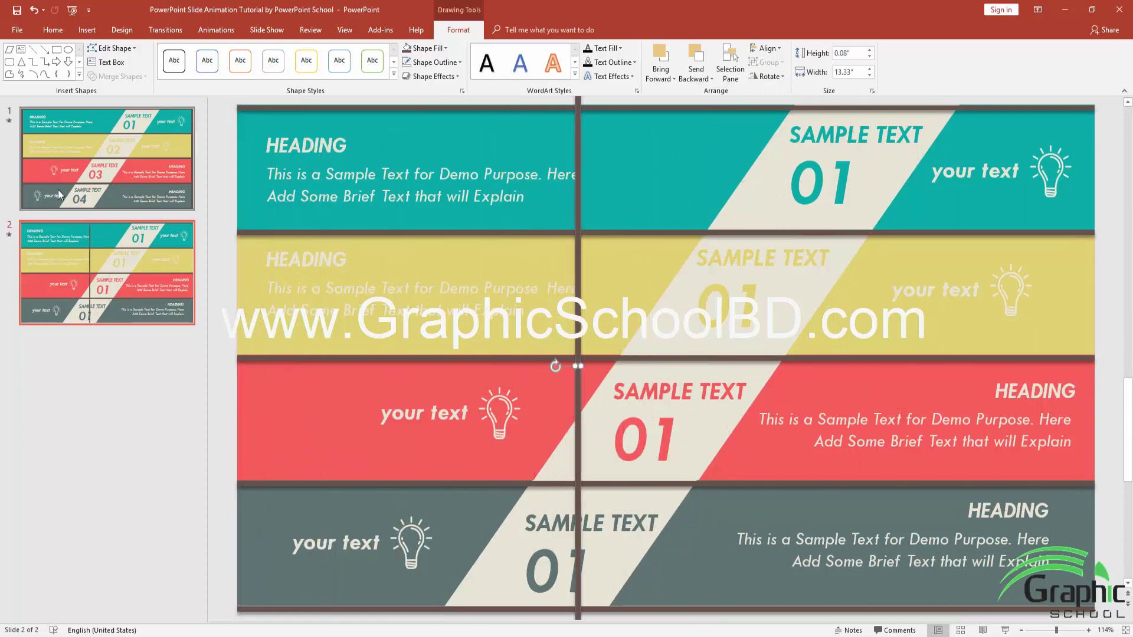
# Give the vertical divider a size of 7 to match slide 1's border and reposition it along the slide's edge.
pyautogui.click(171, 167)
pyautogui.doubleClick(243, 281)
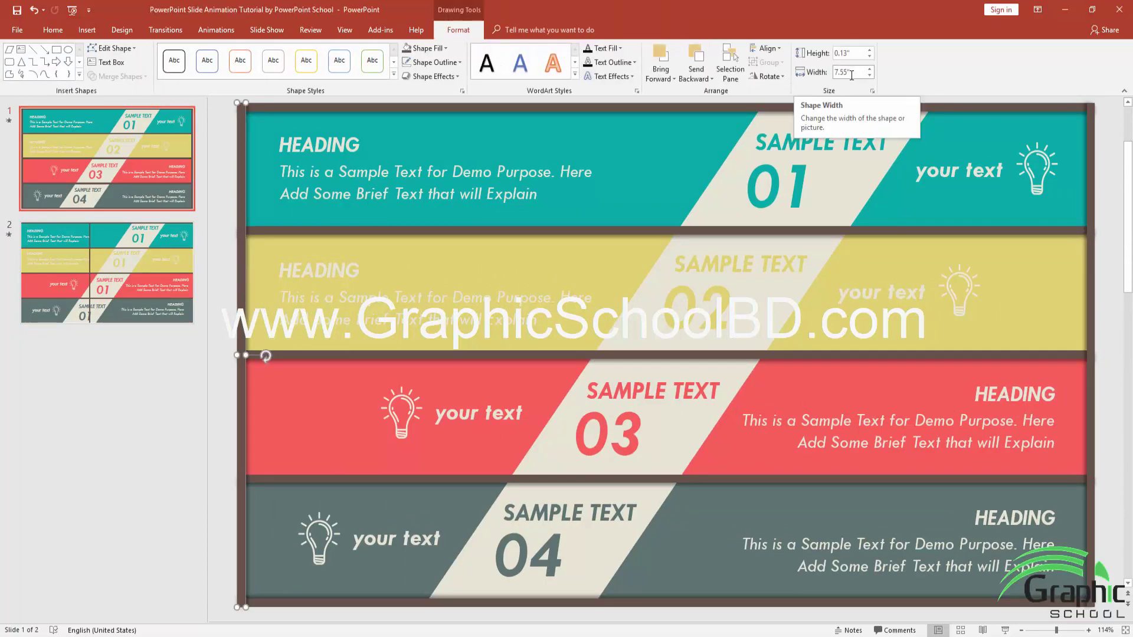
pyautogui.click(180, 237)
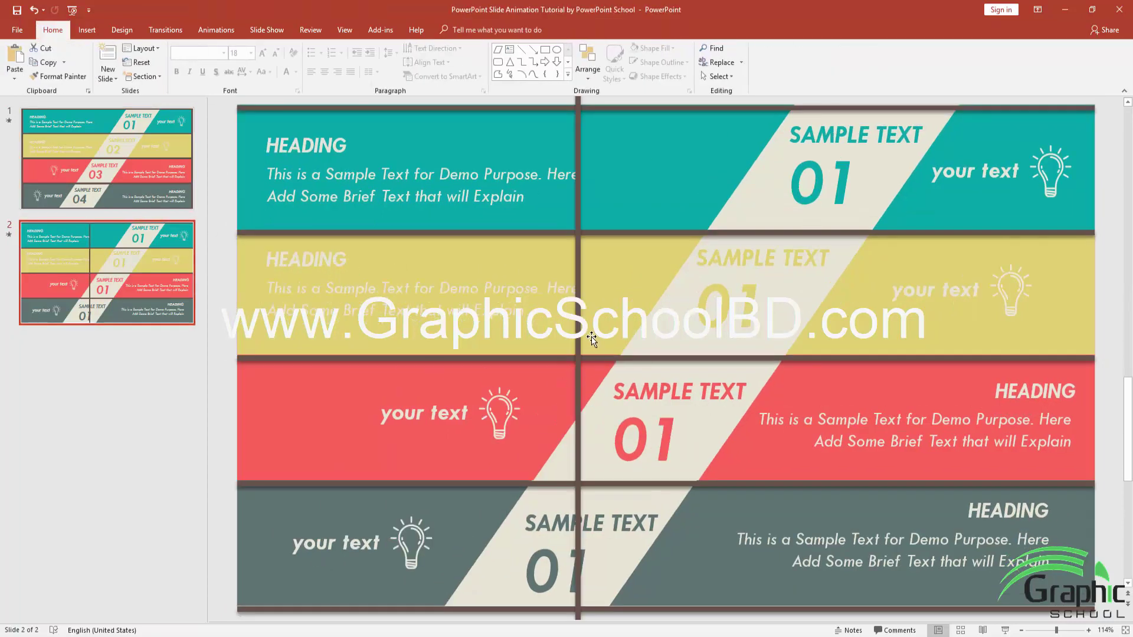
pyautogui.click(576, 361)
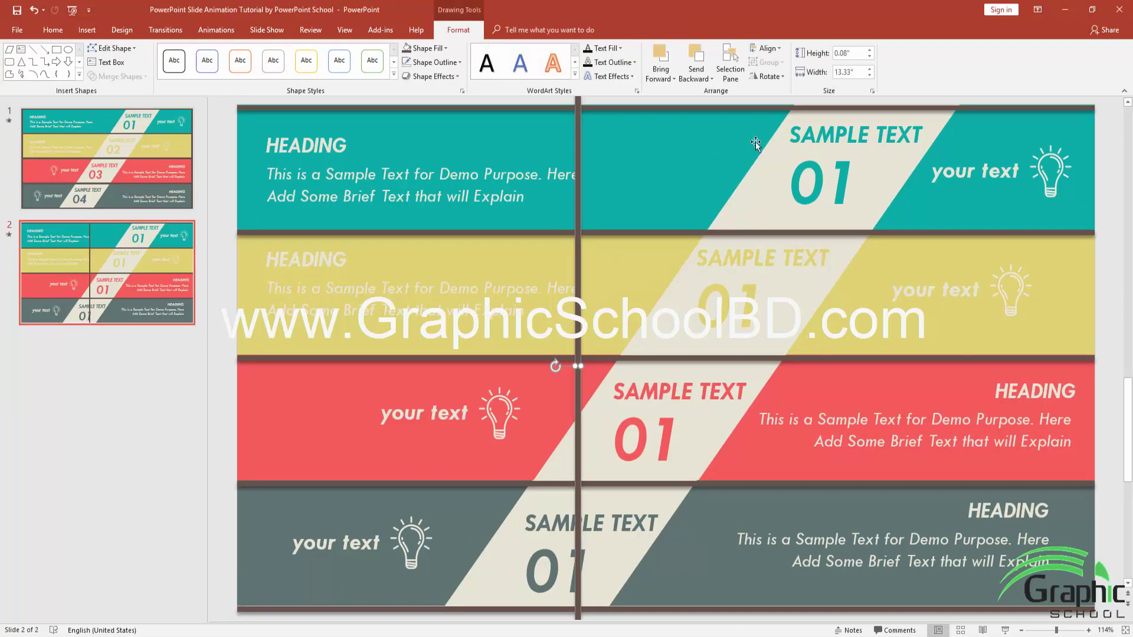
pyautogui.click(860, 72)
pyautogui.write('7.55')
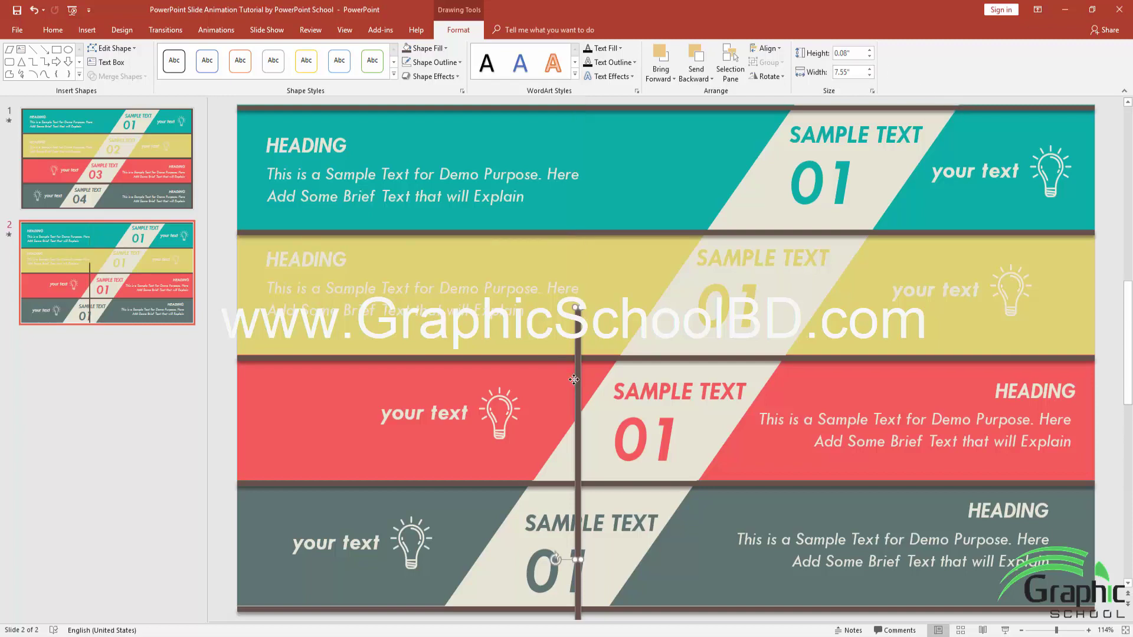
pyautogui.moveTo(575, 381); pyautogui.dragTo(238, 180)
pyautogui.moveTo(239, 294); pyautogui.dragTo(241, 295)
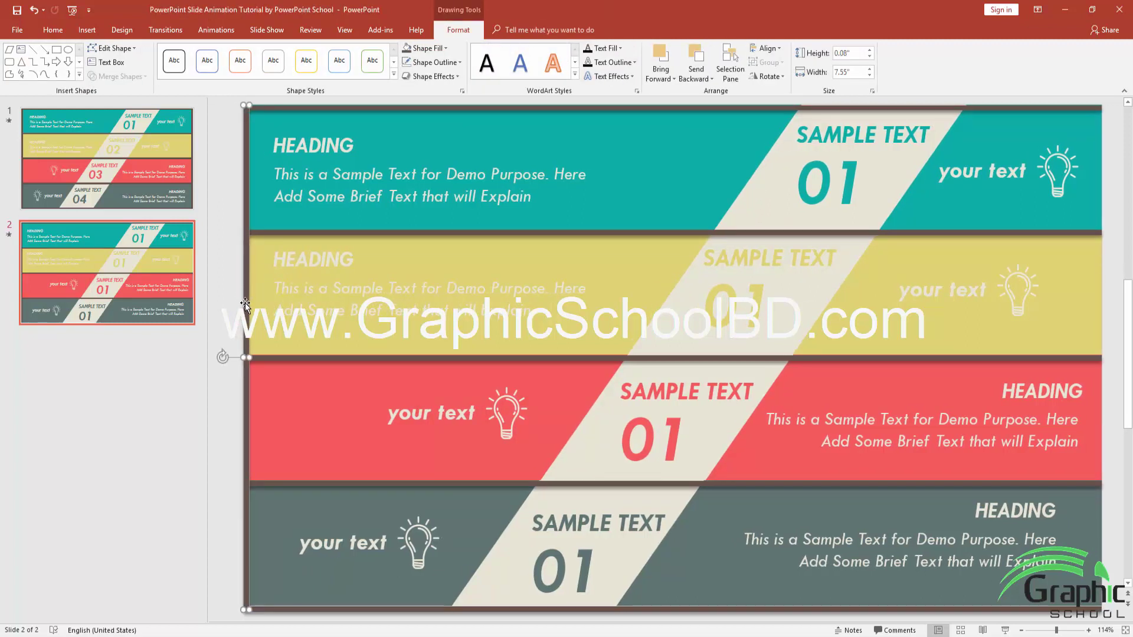
pyautogui.hotkey('ctrl', 'z')
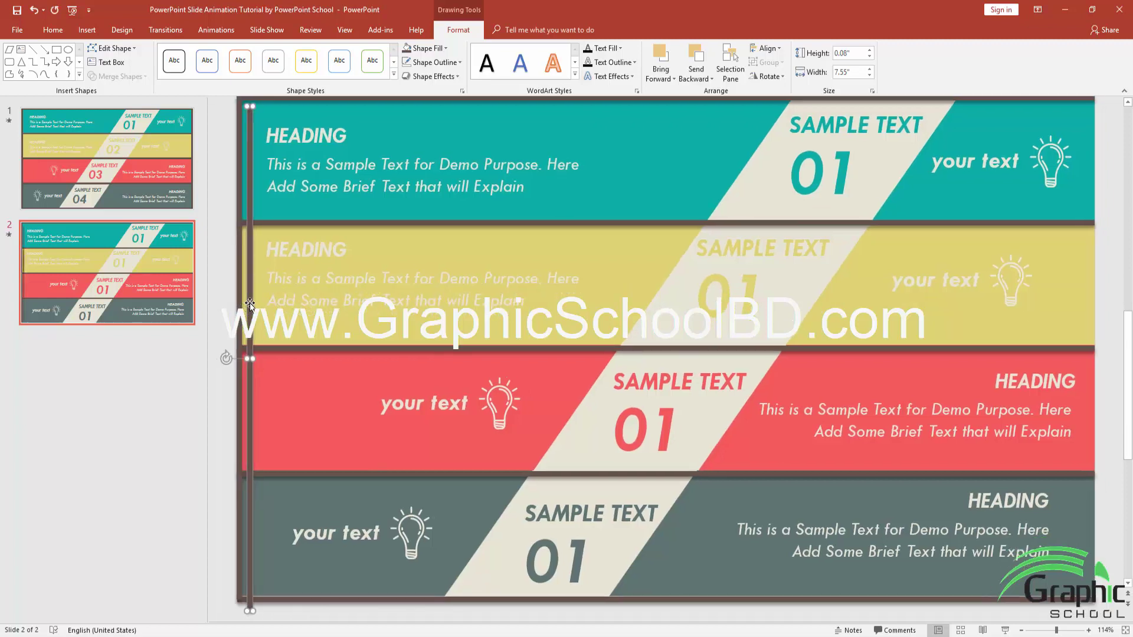
pyautogui.moveTo(245, 303); pyautogui.dragTo(1094, 354)
# Retype the band numbers: teal to 02, yellow and red to 03, grey to 04.
pyautogui.click(732, 241)
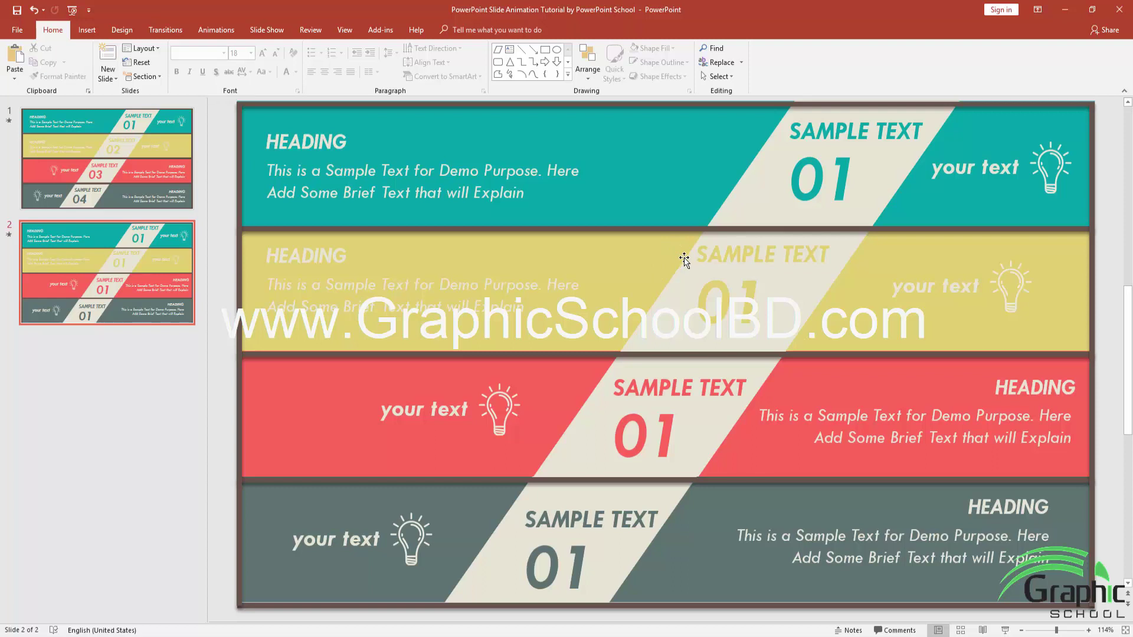
pyautogui.click(618, 230)
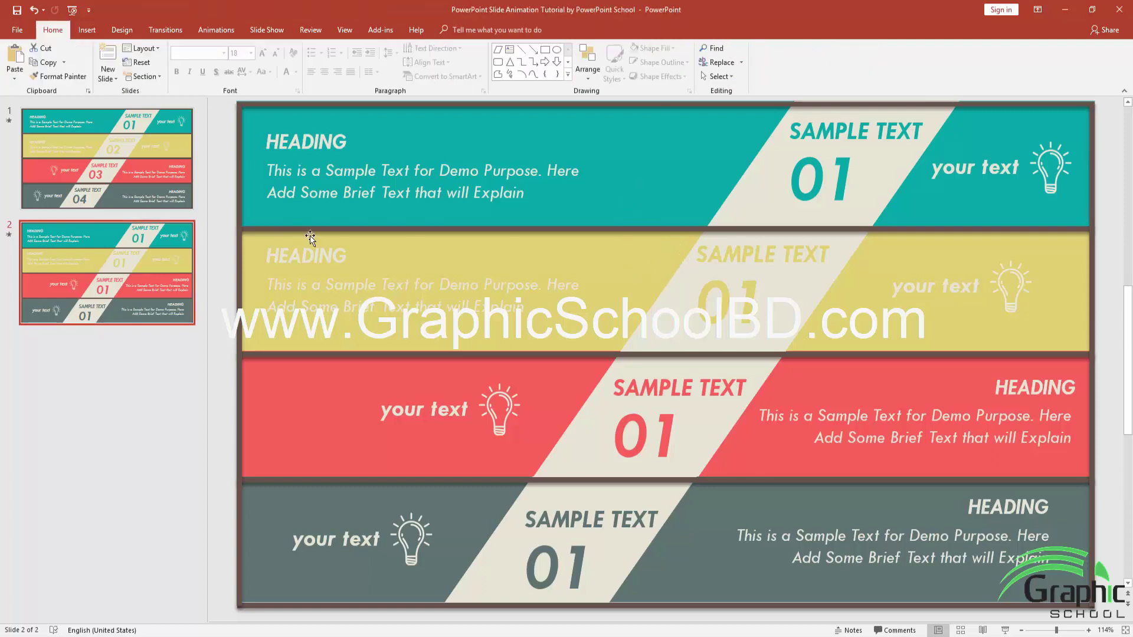
pyautogui.click(826, 189)
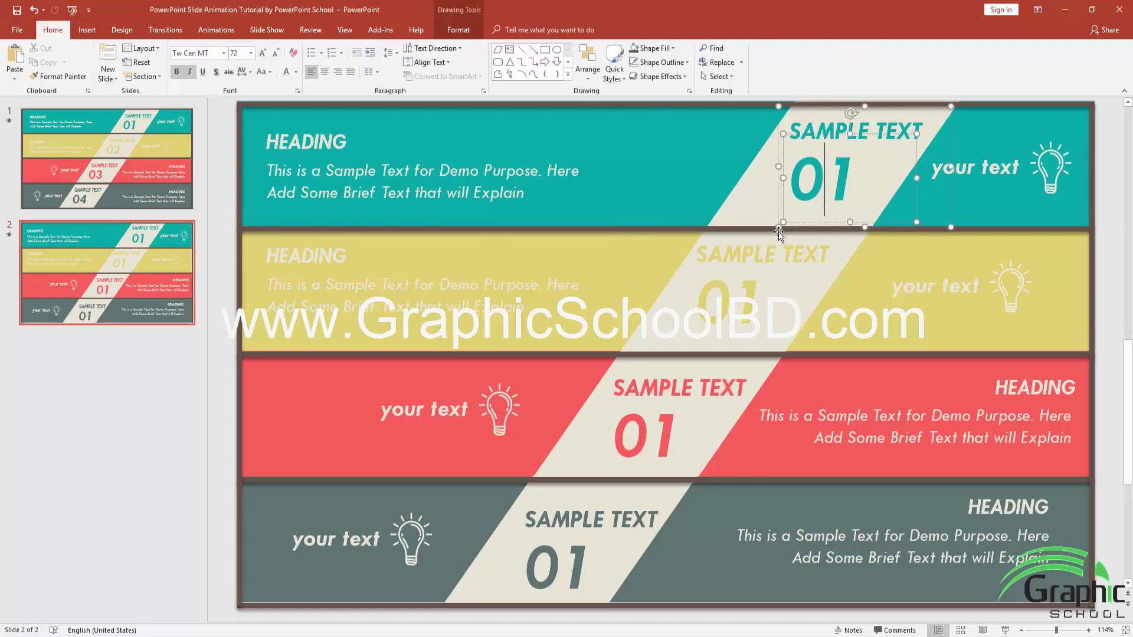
pyautogui.doubleClick(837, 185)
pyautogui.write('02')
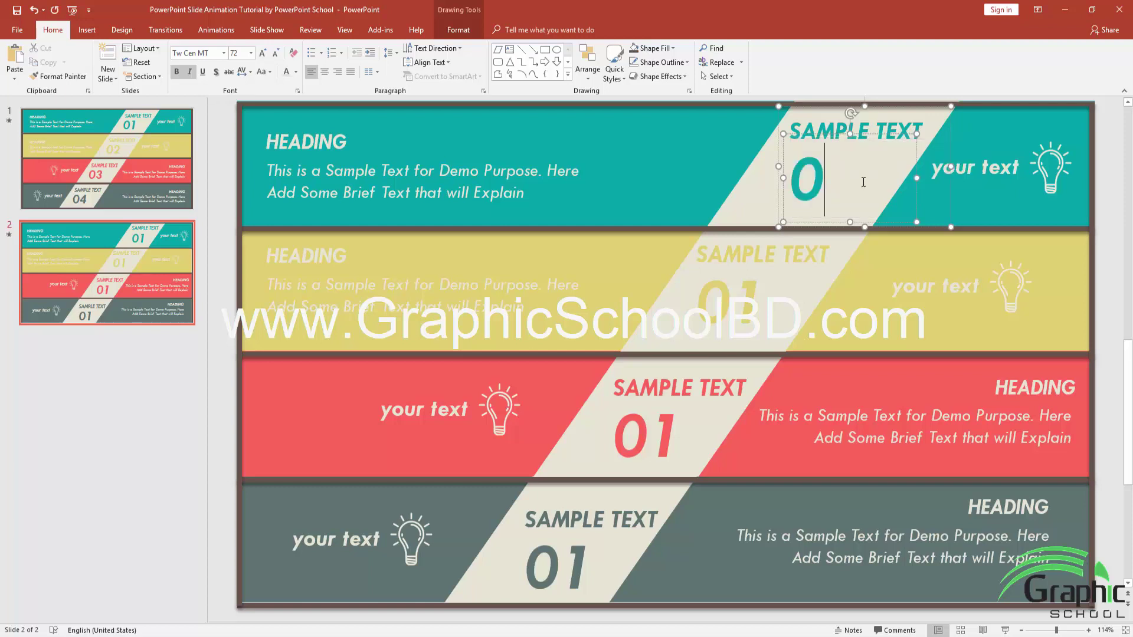
pyautogui.click(731, 292)
pyautogui.doubleClick(730, 292)
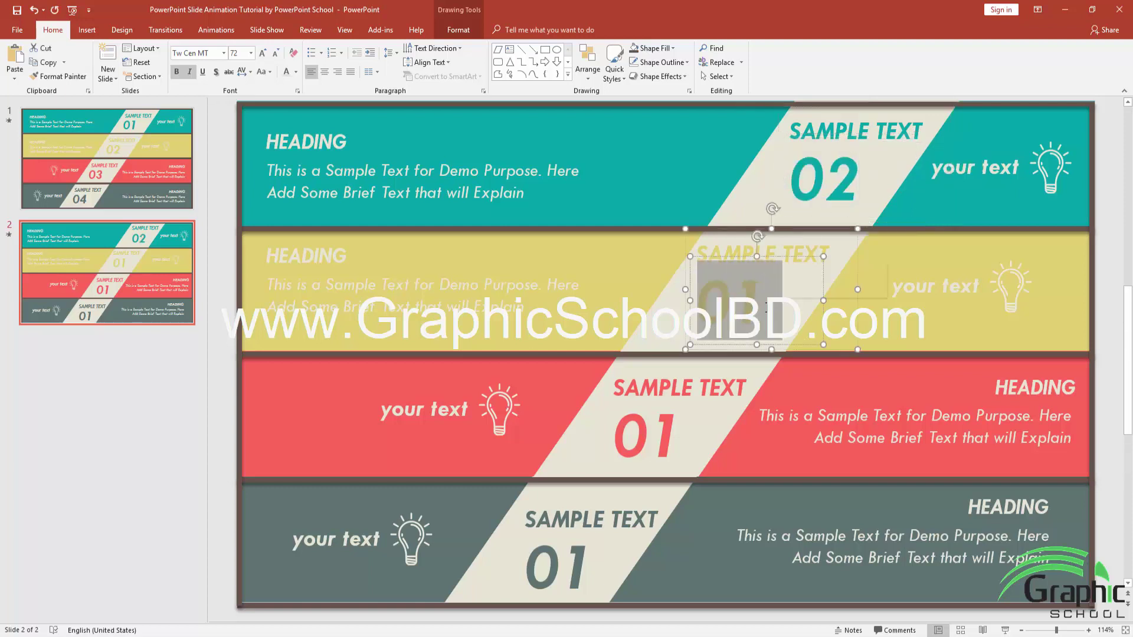
pyautogui.write('03')
pyautogui.moveTo(635, 445); pyautogui.dragTo(670, 440)
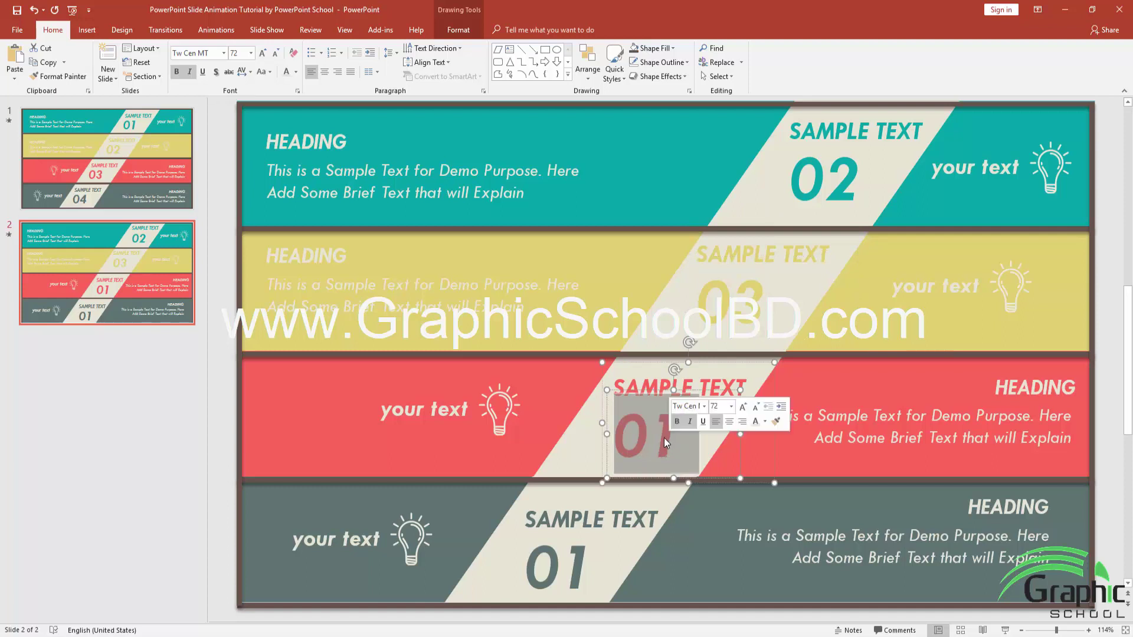
pyautogui.write('03')
pyautogui.click(552, 570)
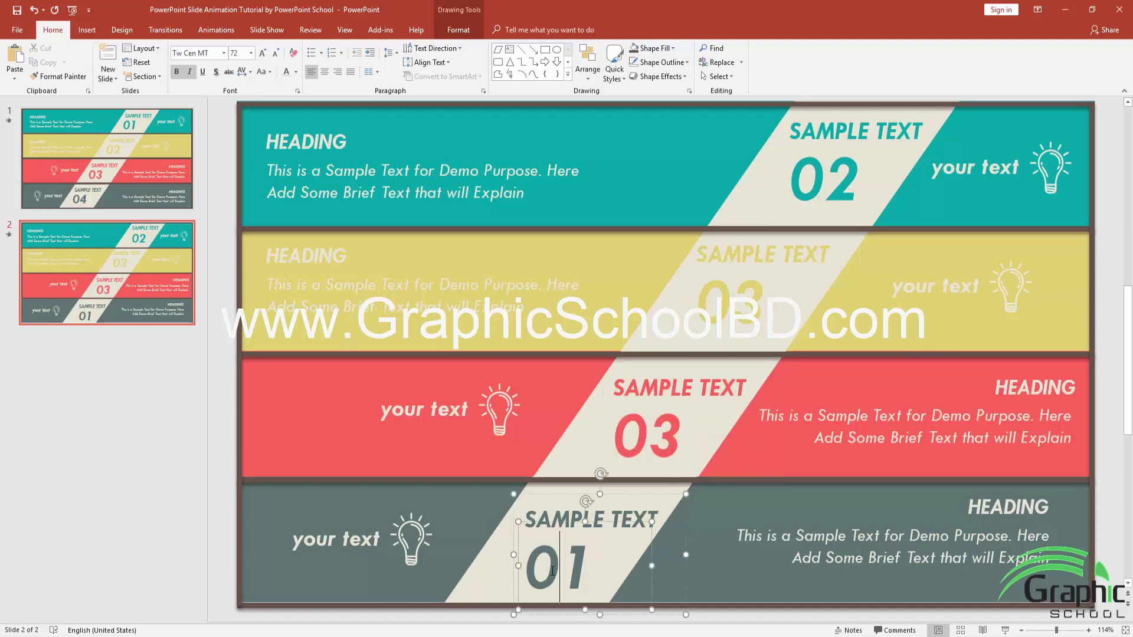
pyautogui.doubleClick(552, 571)
pyautogui.write('04')
# Correct the yellow band's number to 02 and the teal band's number to 01.
pyautogui.click(715, 301)
pyautogui.doubleClick(712, 301)
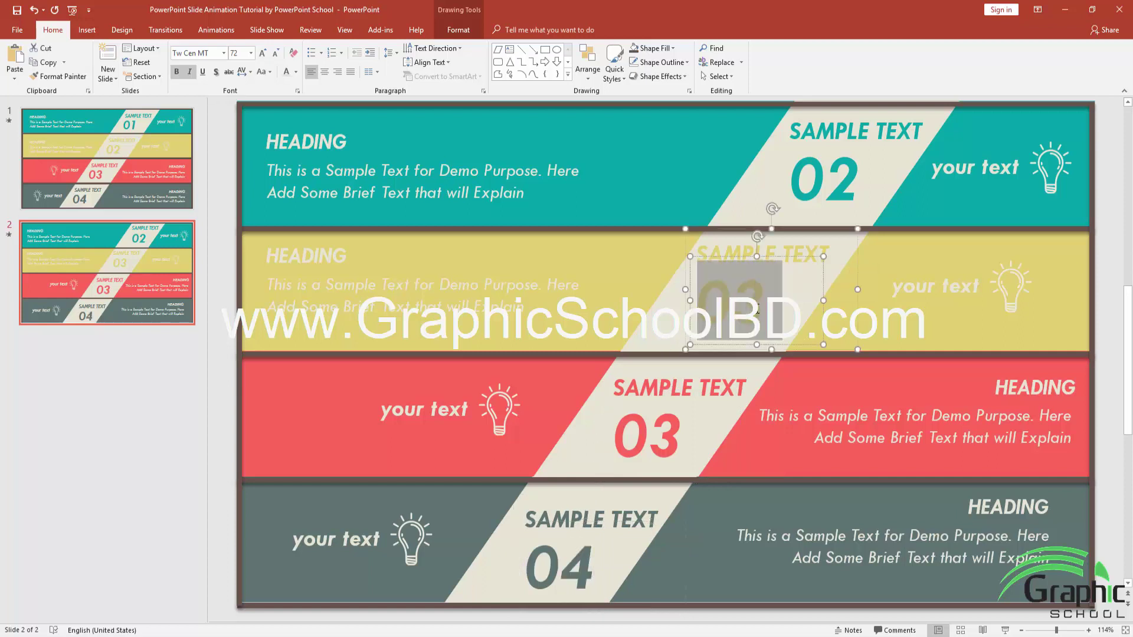
pyautogui.write('02')
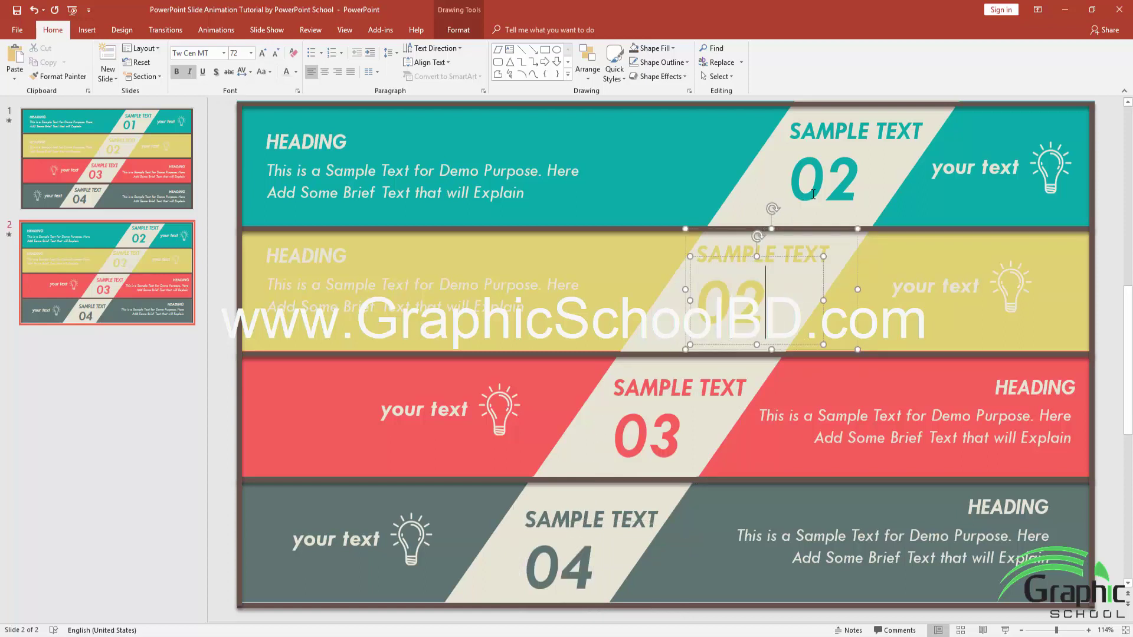
pyautogui.click(813, 194)
pyautogui.doubleClick(851, 187)
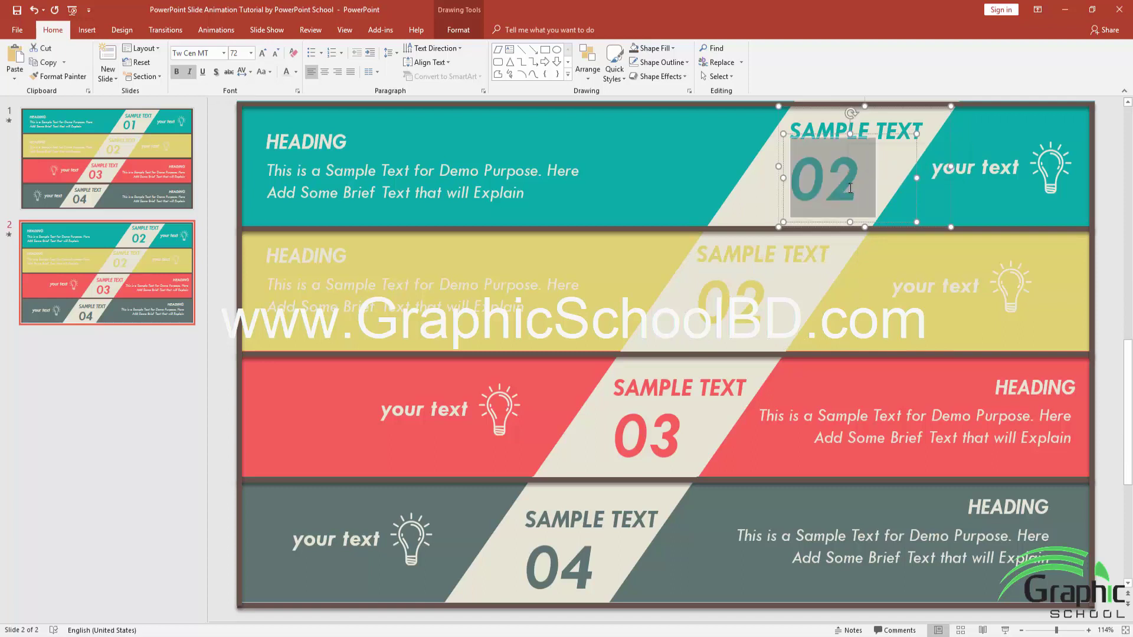
pyautogui.write('01')
pyautogui.click(692, 192)
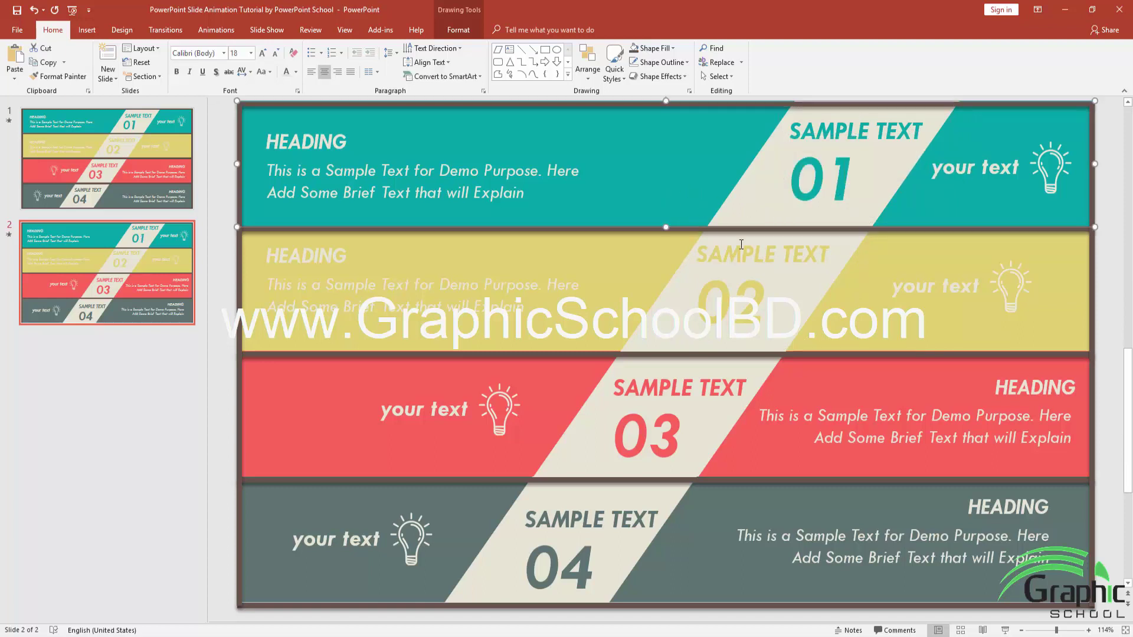
# Select the four beige diagonal stripes and move them left together.
pyautogui.click(864, 194)
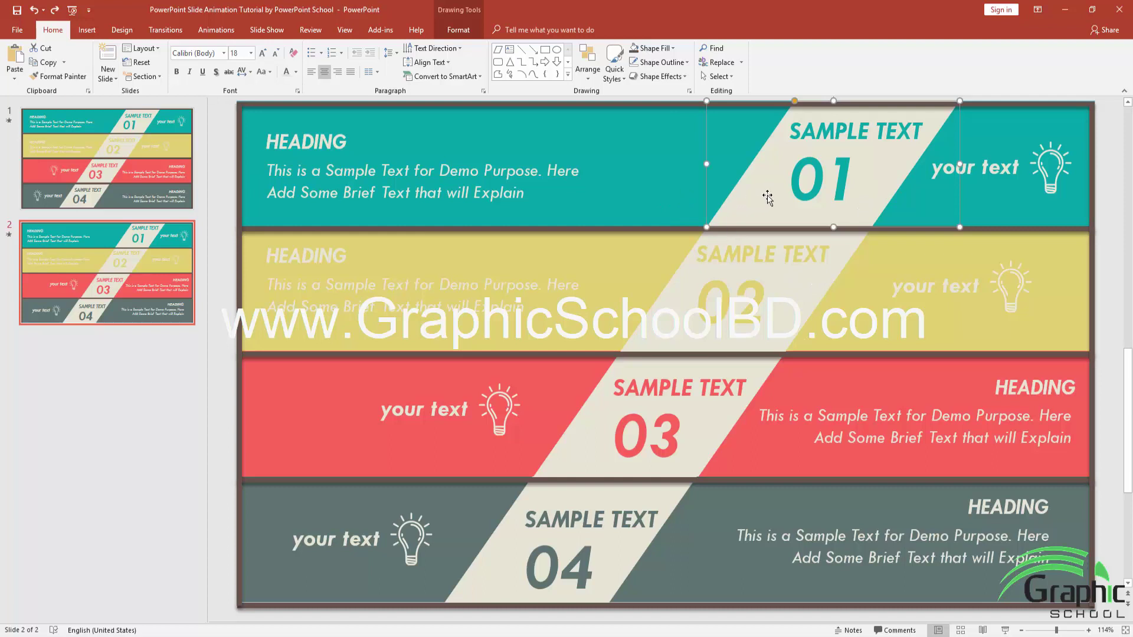
pyautogui.keyDown('shift'); pyautogui.click(664, 322); pyautogui.keyUp('shift')
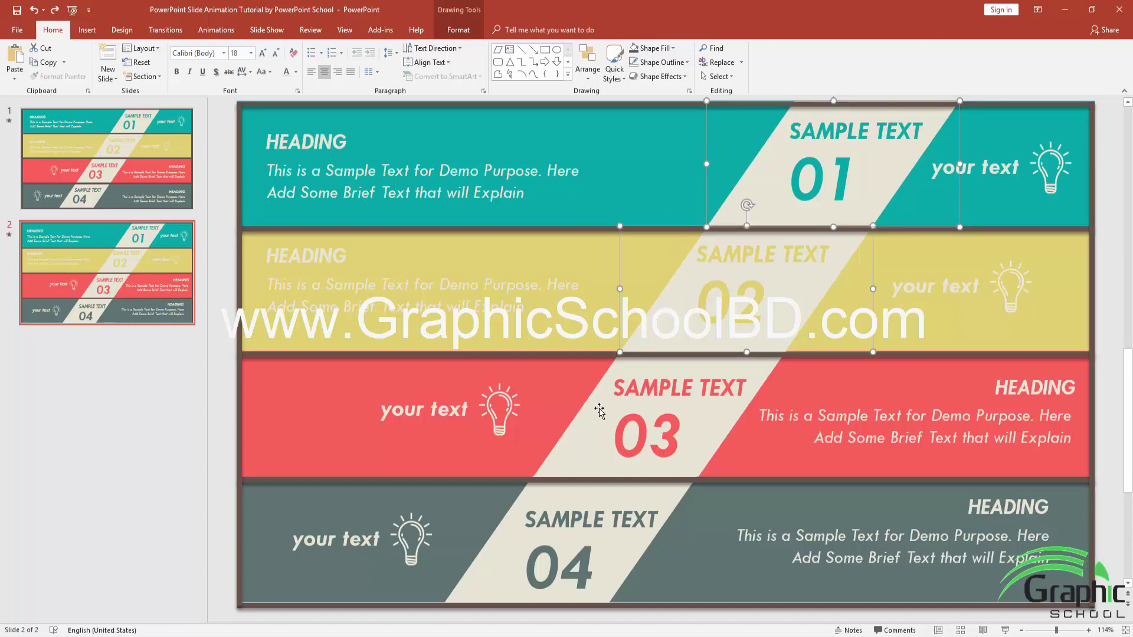
pyautogui.keyDown('shift'); pyautogui.click(581, 443); pyautogui.keyUp('shift')
pyautogui.keyDown('shift'); pyautogui.click(500, 562); pyautogui.keyUp('shift')
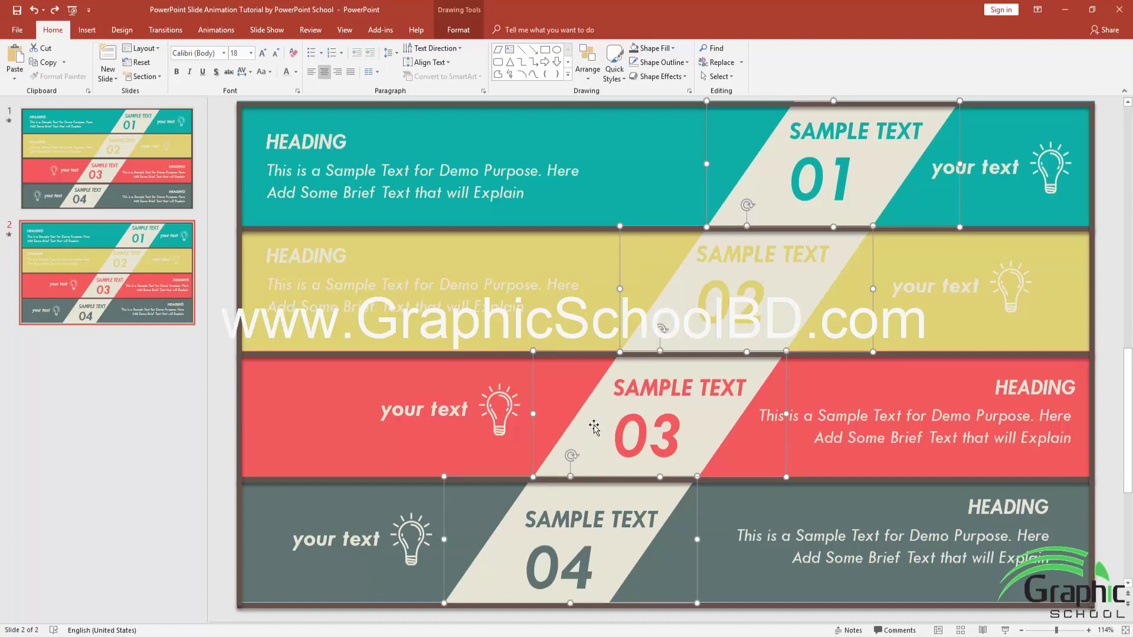
pyautogui.moveTo(591, 426); pyautogui.dragTo(544, 426)
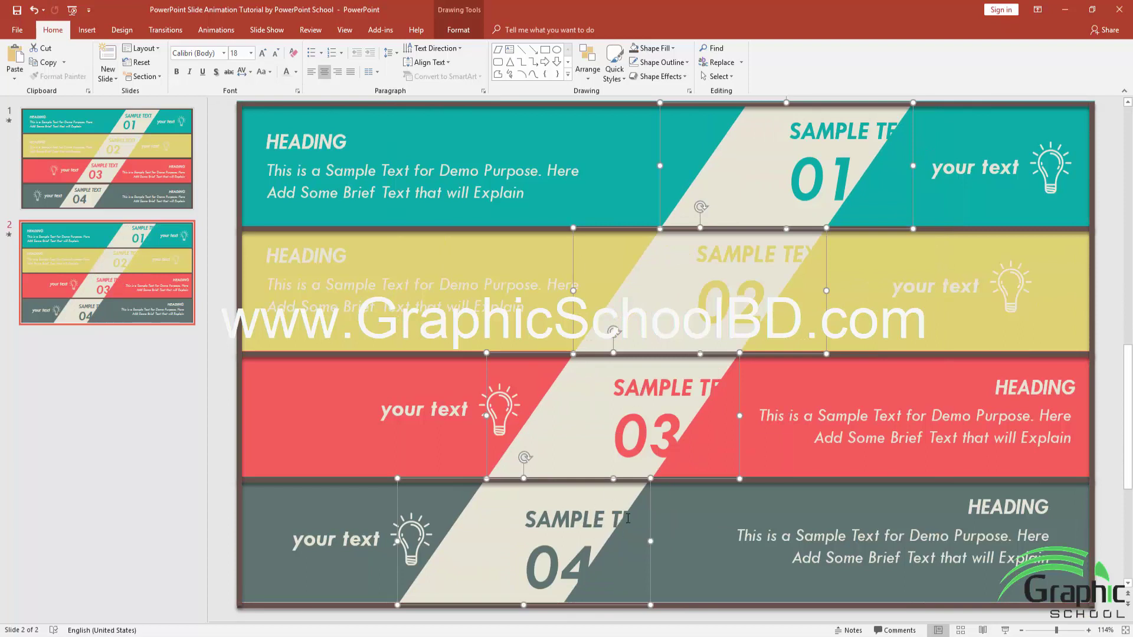
# Move the SAMPLE TEXT 04, 03, 02 and 01 boxes left onto their stripes, then view slide 1.
pyautogui.click(587, 519)
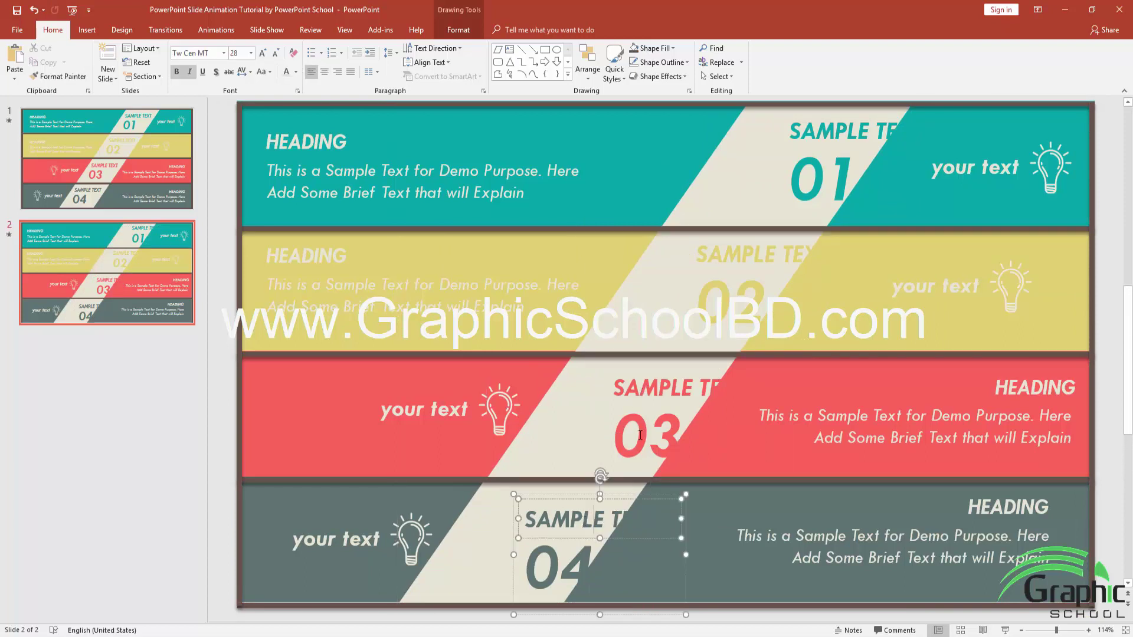
pyautogui.moveTo(620, 501); pyautogui.dragTo(576, 493)
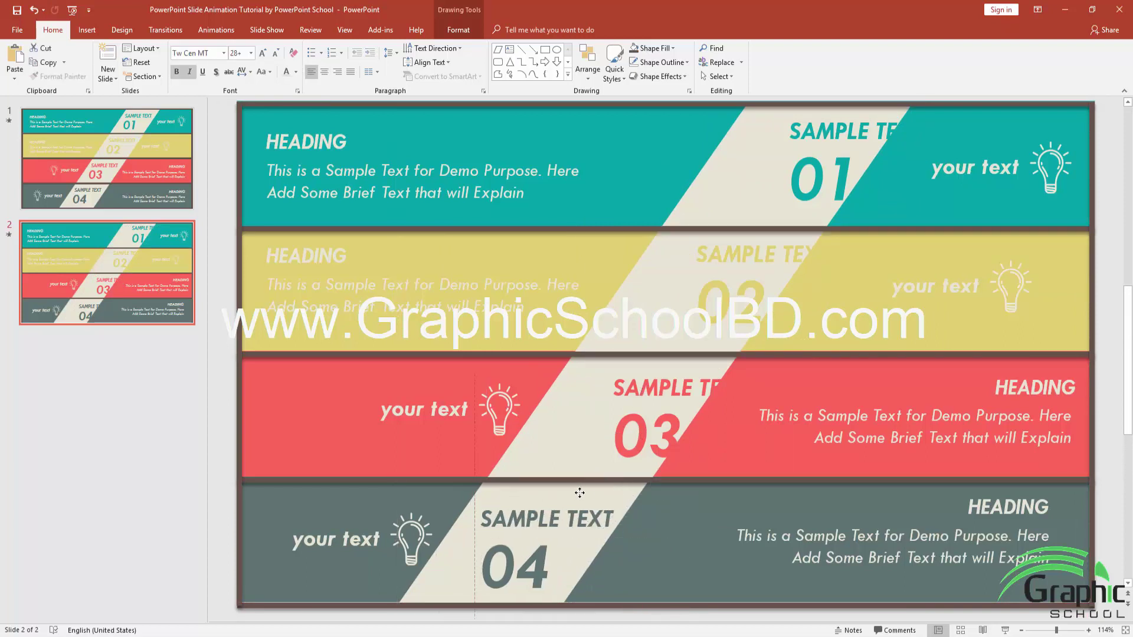
pyautogui.moveTo(649, 373); pyautogui.dragTo(601, 373)
pyautogui.moveTo(737, 247); pyautogui.dragTo(696, 246)
pyautogui.moveTo(778, 120); pyautogui.dragTo(737, 120)
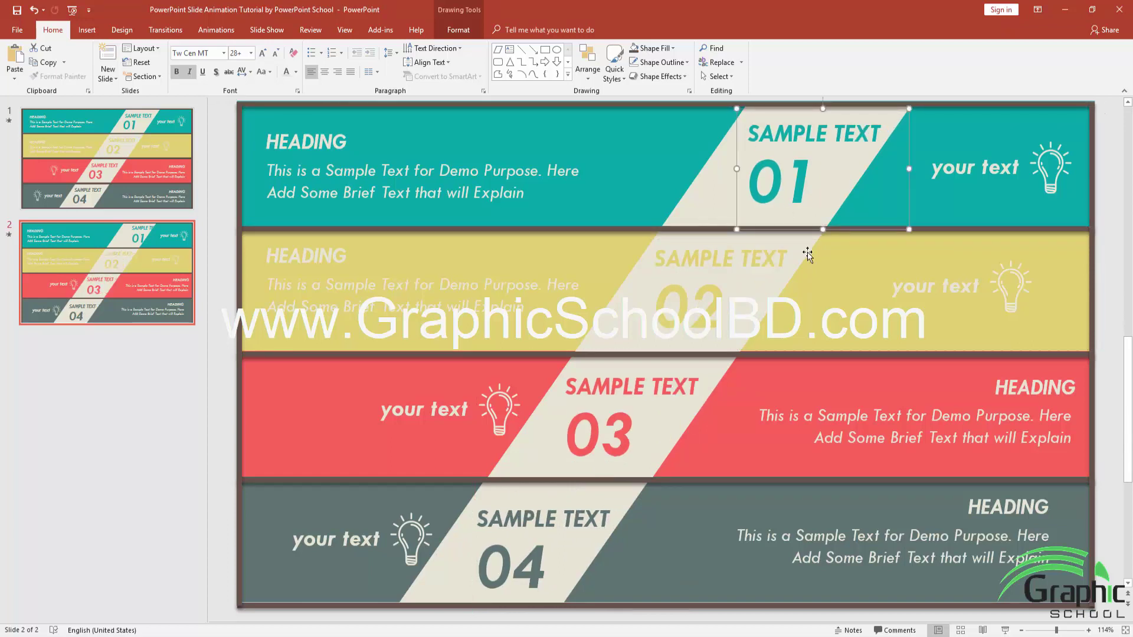
pyautogui.press('pageup')
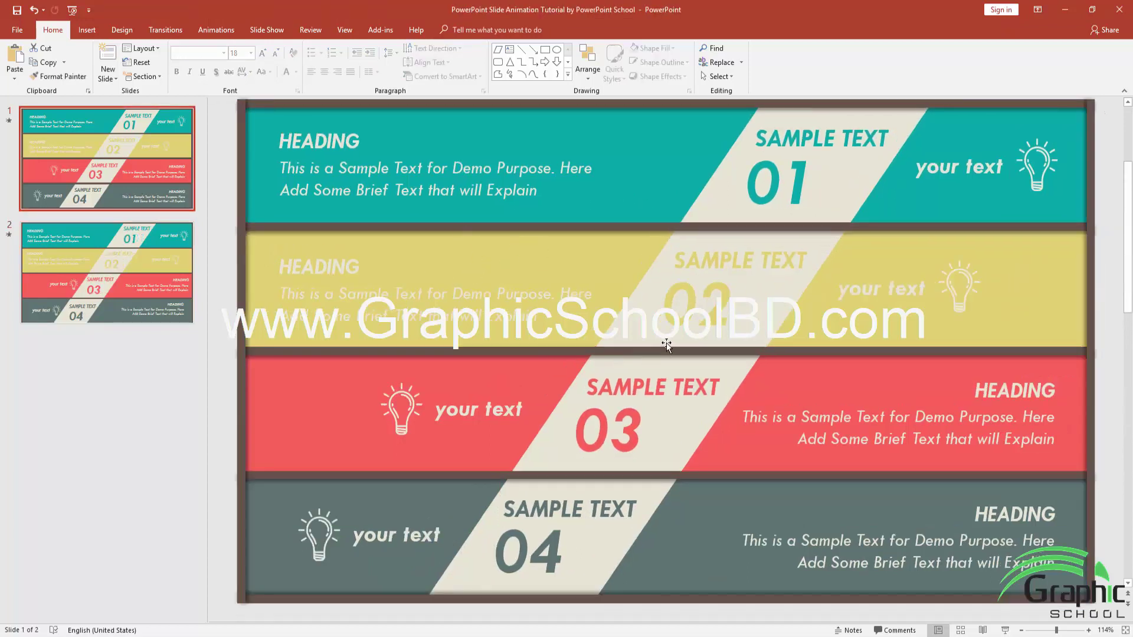
# Return to slide 2 and select each SAMPLE TEXT 01–04 stripe group in turn.
pyautogui.click(105, 292)
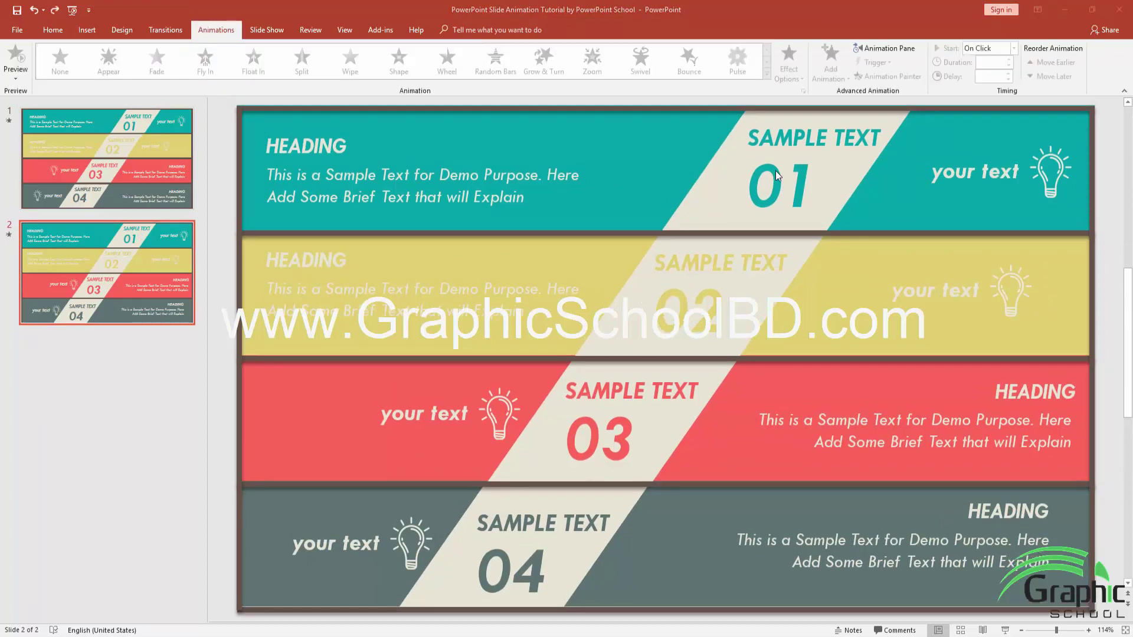
pyautogui.click(715, 210)
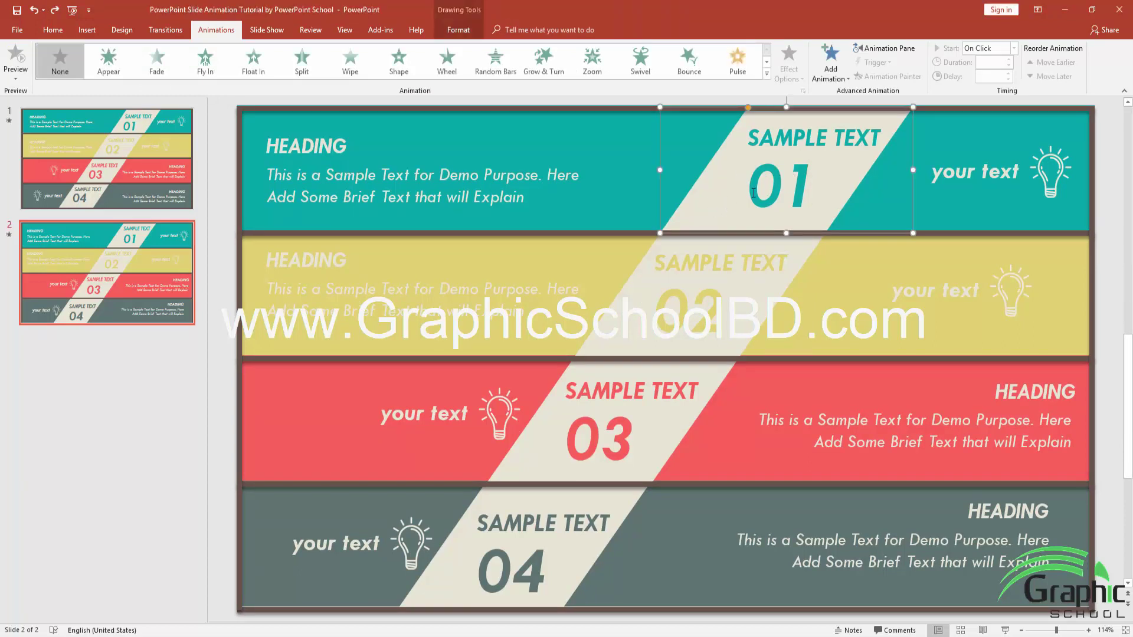
pyautogui.click(769, 141)
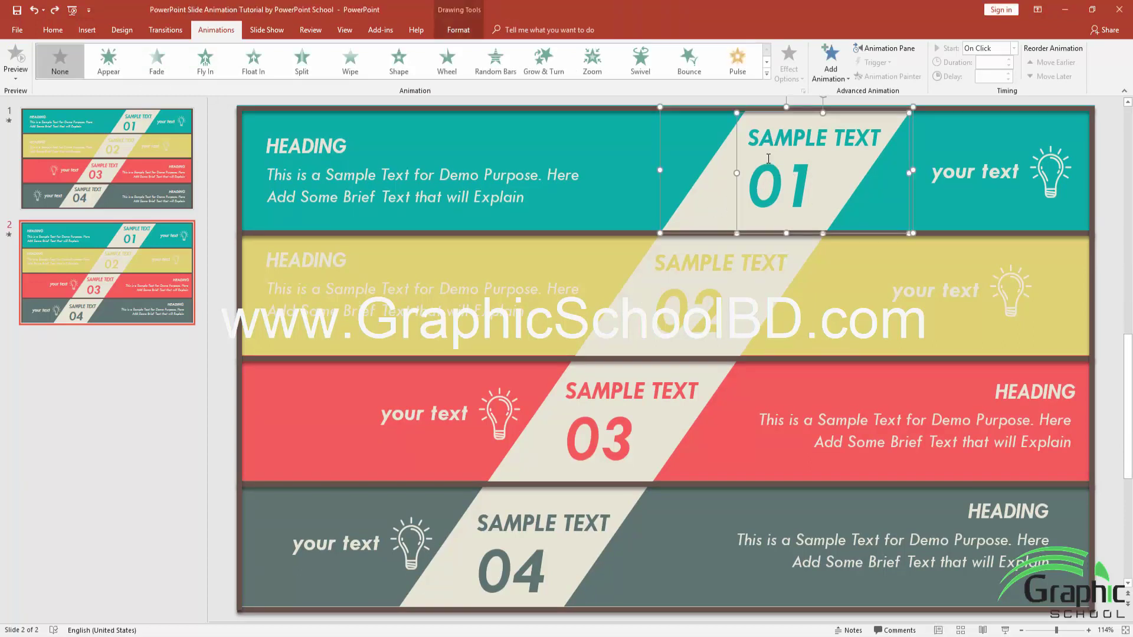
pyautogui.click(768, 159)
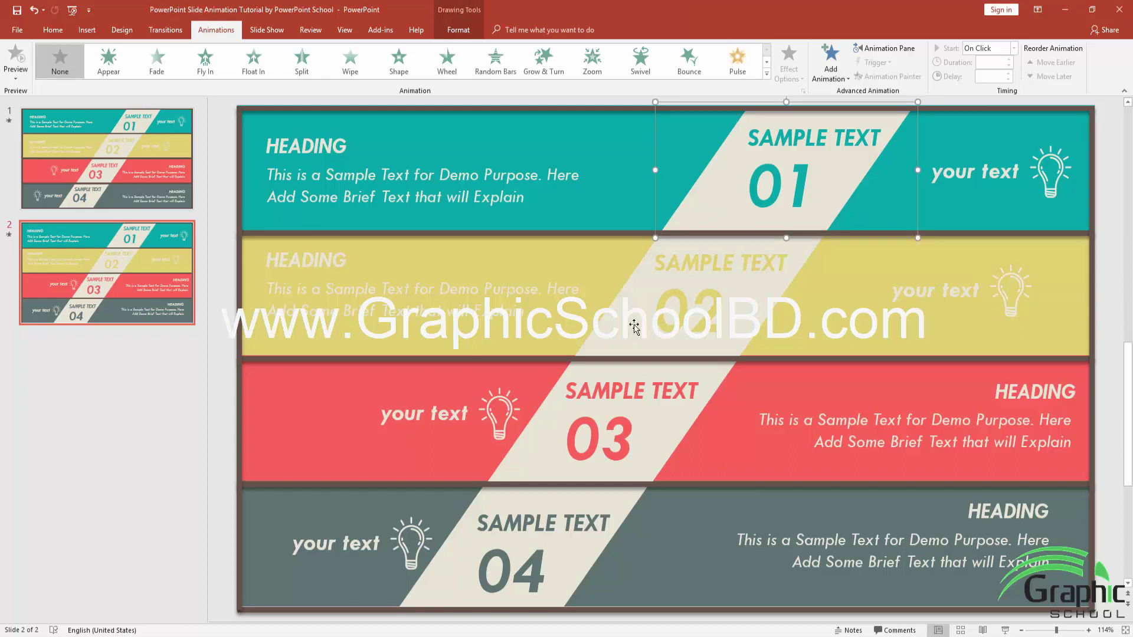
pyautogui.click(662, 316)
pyautogui.click(679, 309)
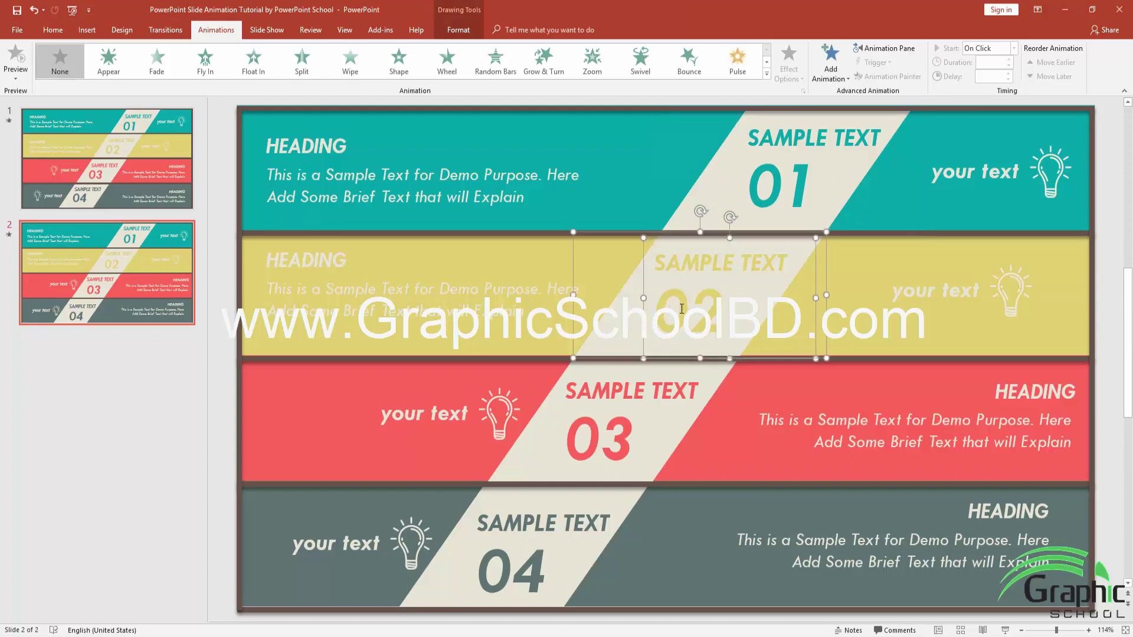
pyautogui.click(666, 342)
pyautogui.click(583, 438)
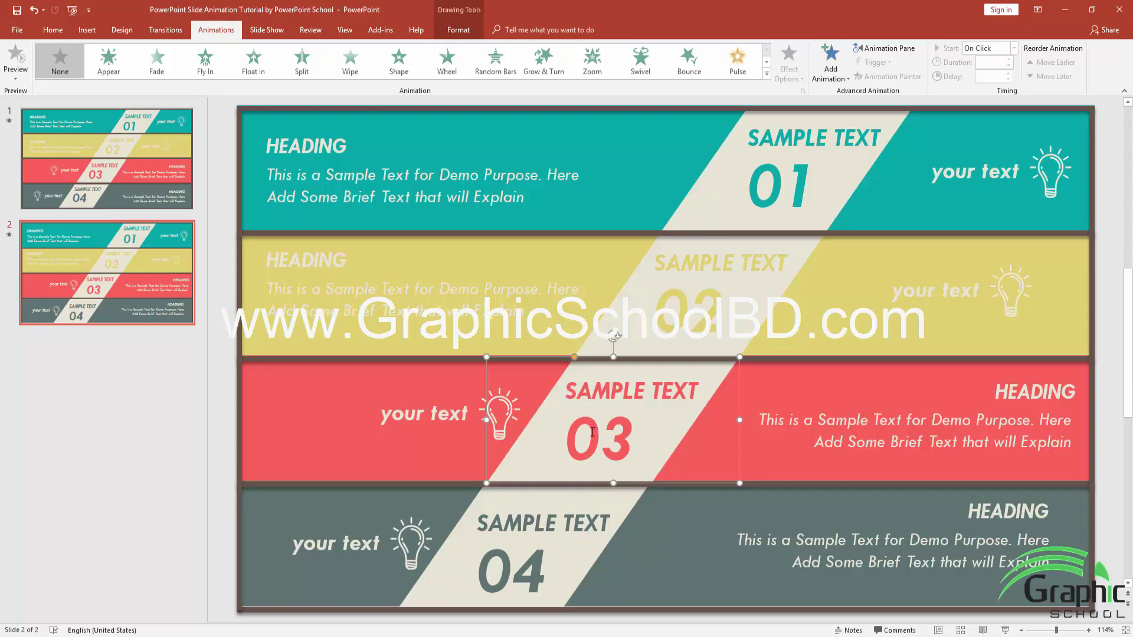
pyautogui.click(591, 431)
pyautogui.click(592, 432)
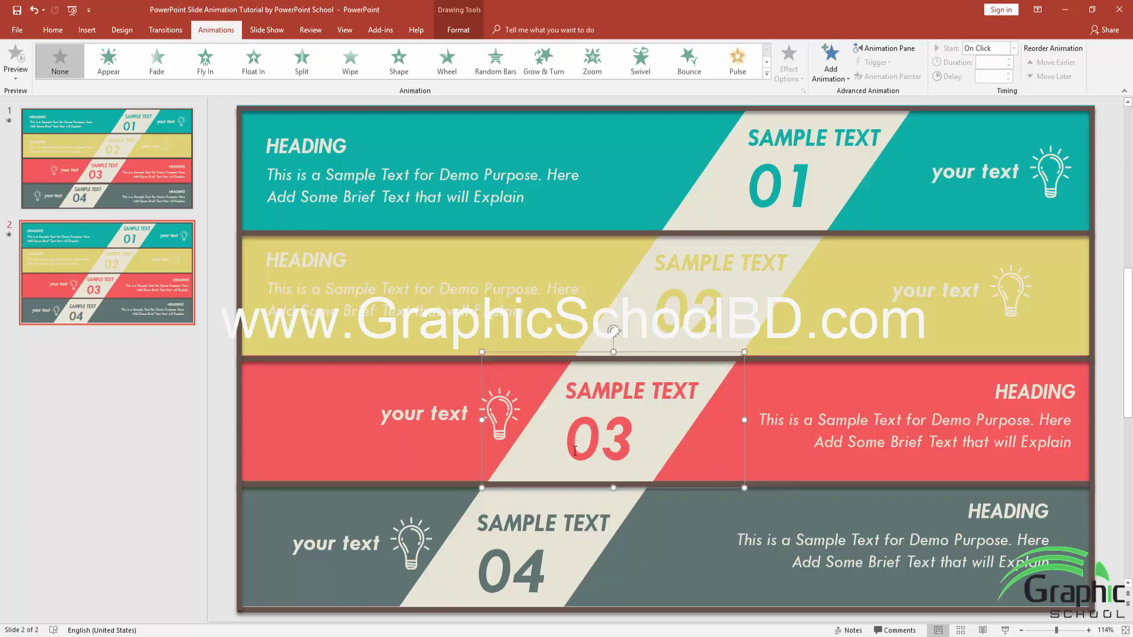
pyautogui.click(552, 557)
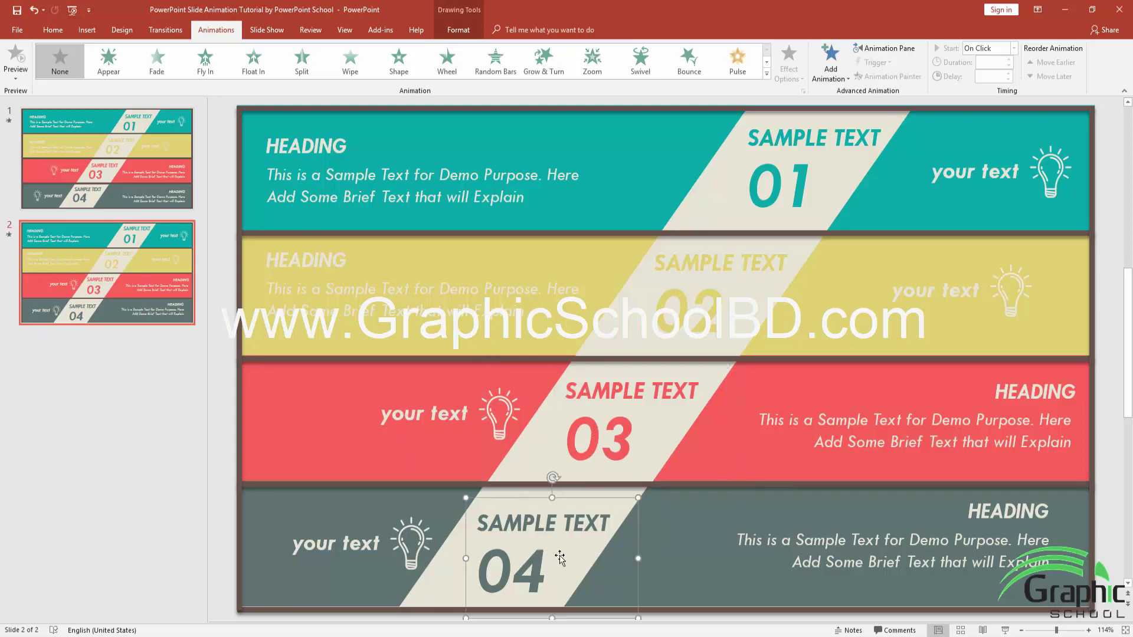
pyautogui.click(452, 581)
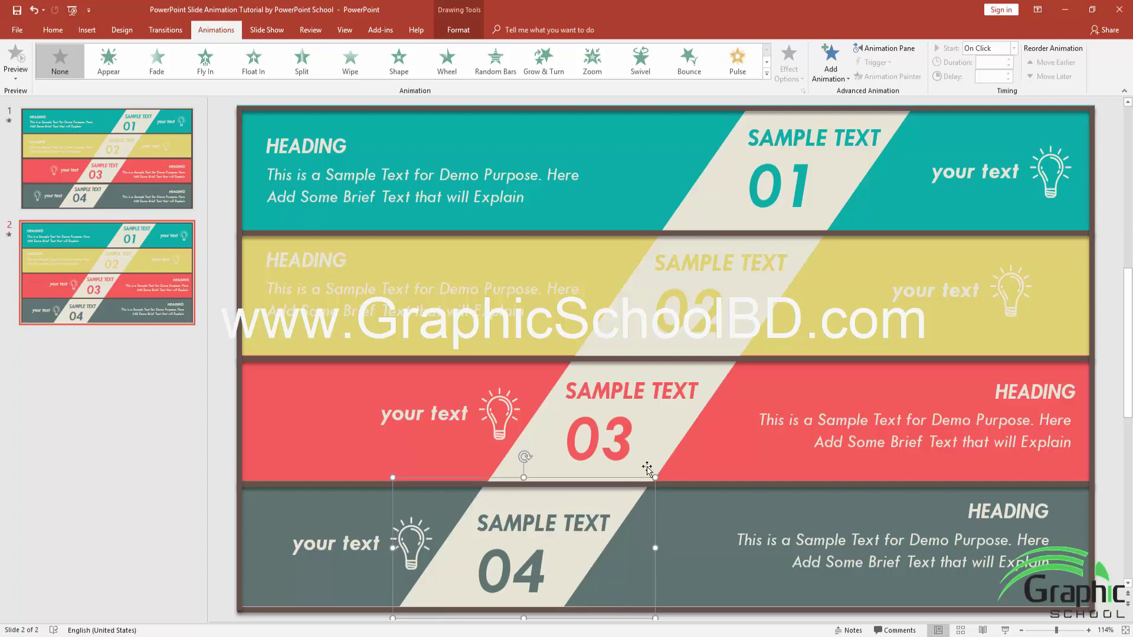
# Select all four stripe groups together, nudge them slightly left, and deselect.
pyautogui.keyDown('shift'); pyautogui.click(666, 410); pyautogui.keyUp('shift')
pyautogui.keyDown('shift'); pyautogui.click(693, 301); pyautogui.keyUp('shift')
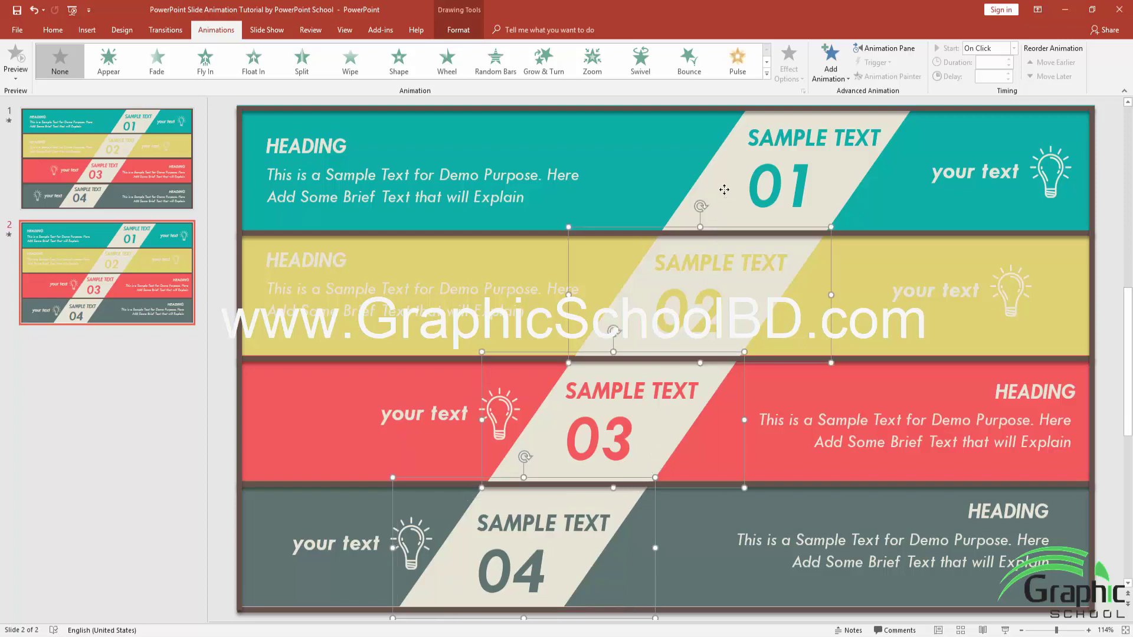
pyautogui.keyDown('shift'); pyautogui.click(719, 216); pyautogui.keyUp('shift')
pyautogui.moveTo(742, 320); pyautogui.dragTo(699, 316)
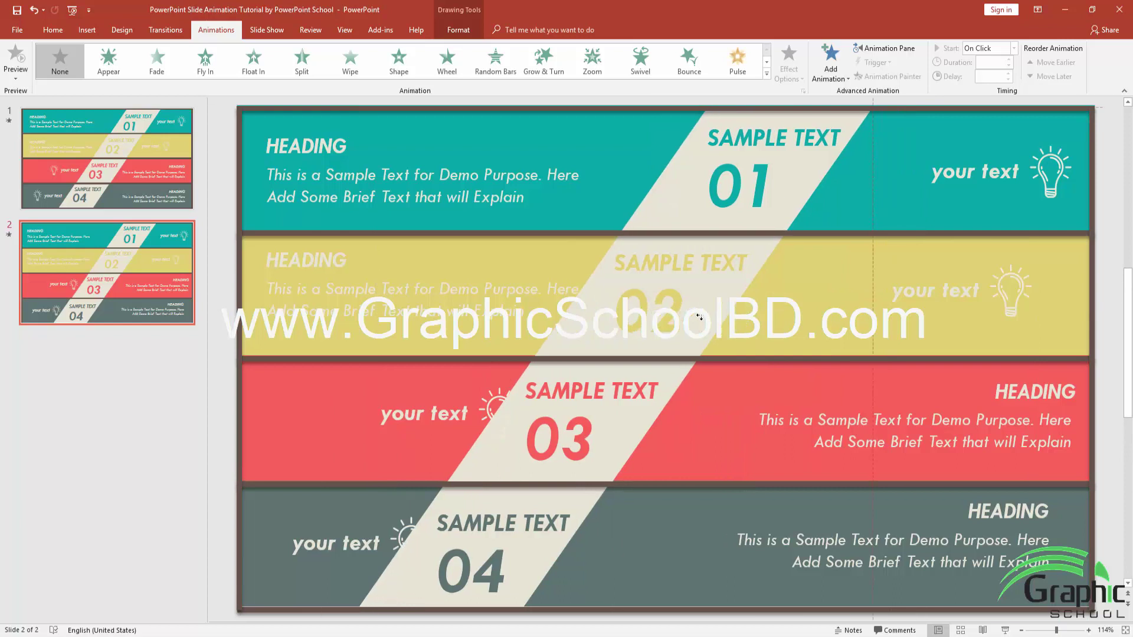
pyautogui.moveTo(699, 317); pyautogui.dragTo(696, 317)
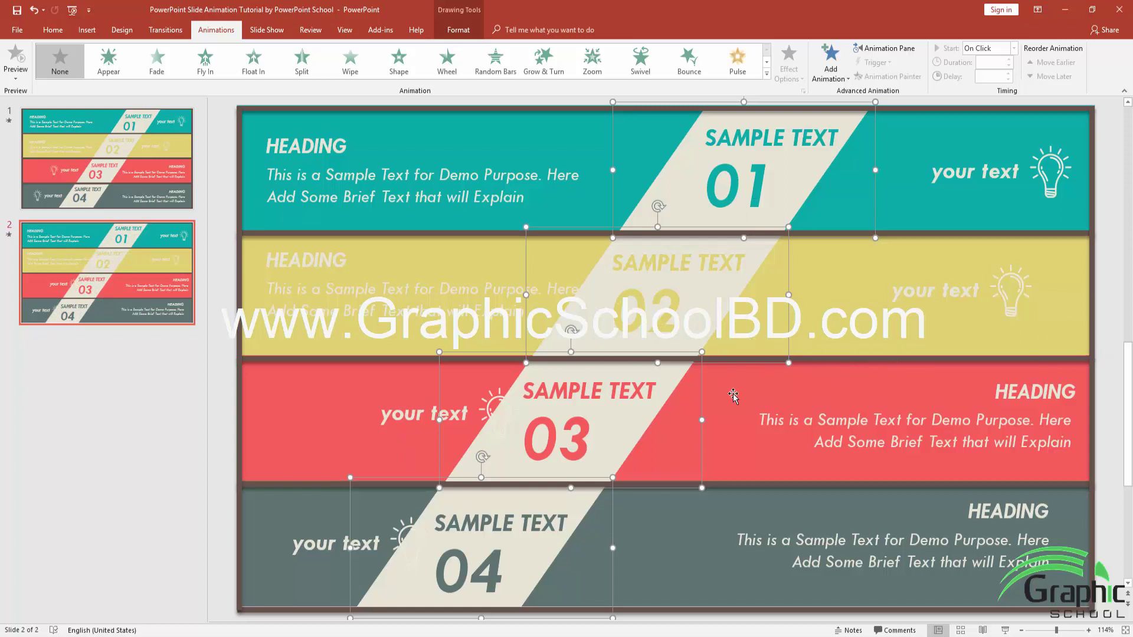
pyautogui.click(1112, 331)
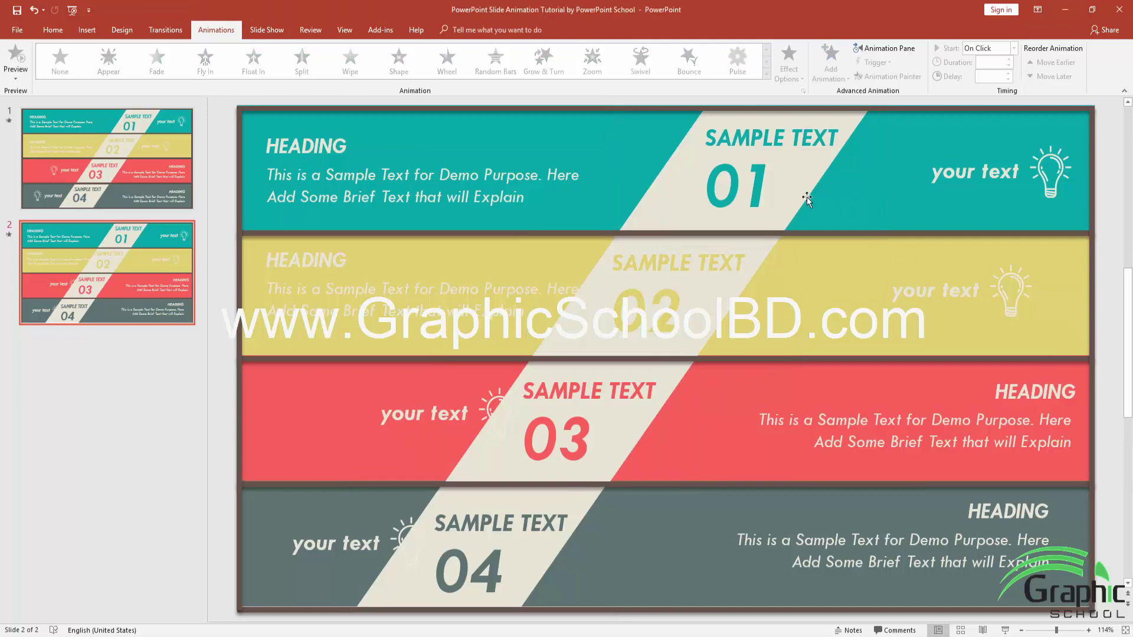
# Give stripe 01 a Fly In from the left and stripe 02 a Fly In from the right.
pyautogui.click(688, 201)
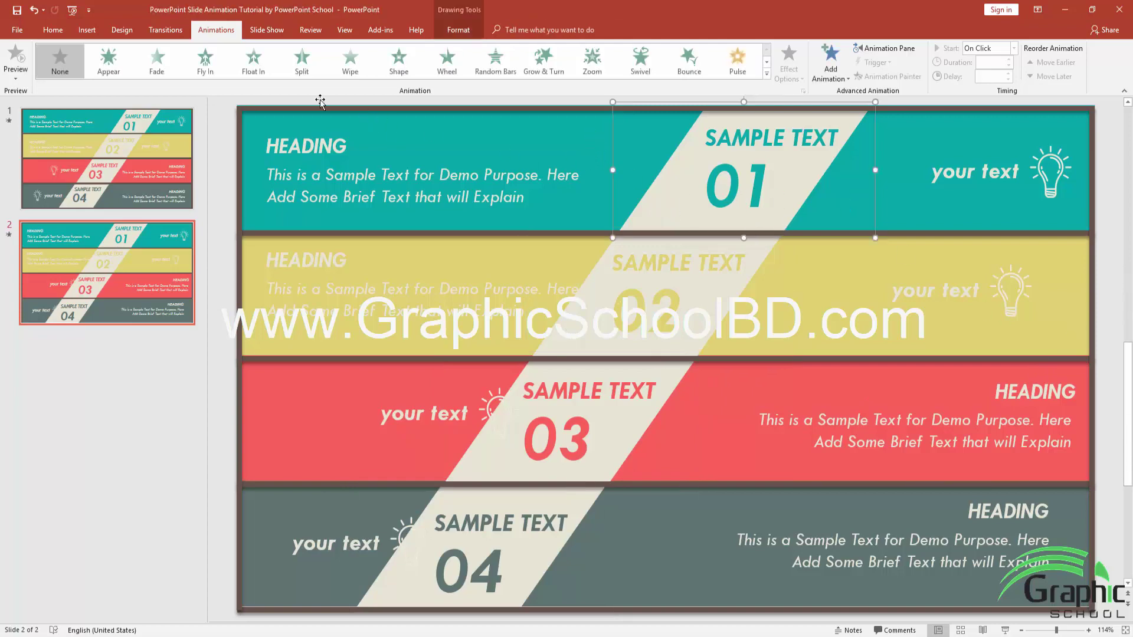
pyautogui.click(204, 59)
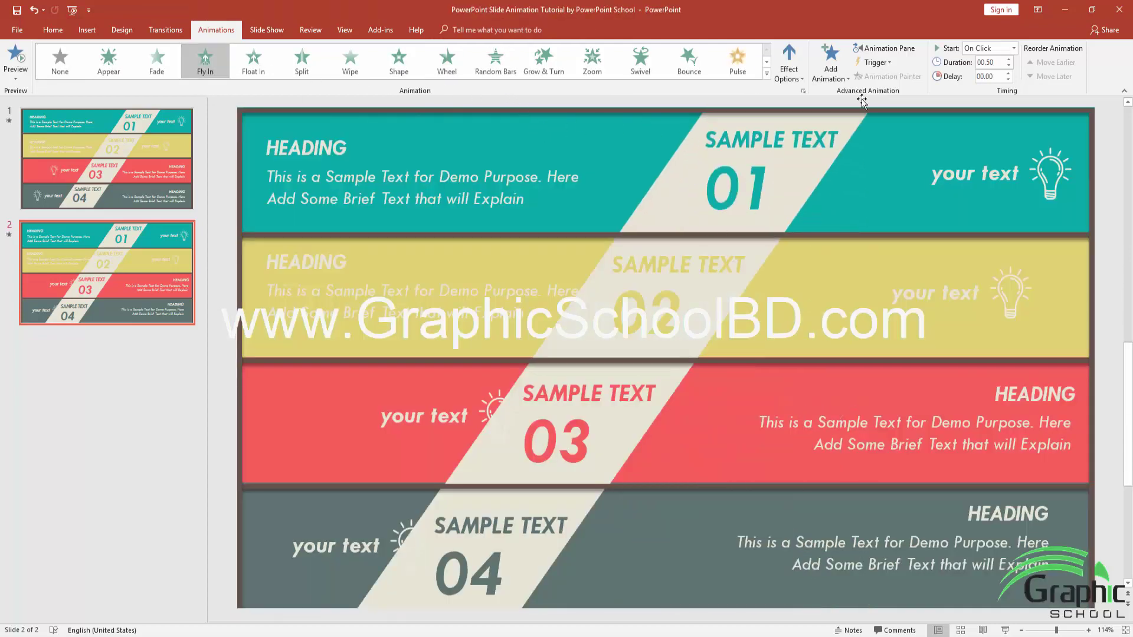
pyautogui.click(788, 65)
pyautogui.click(804, 174)
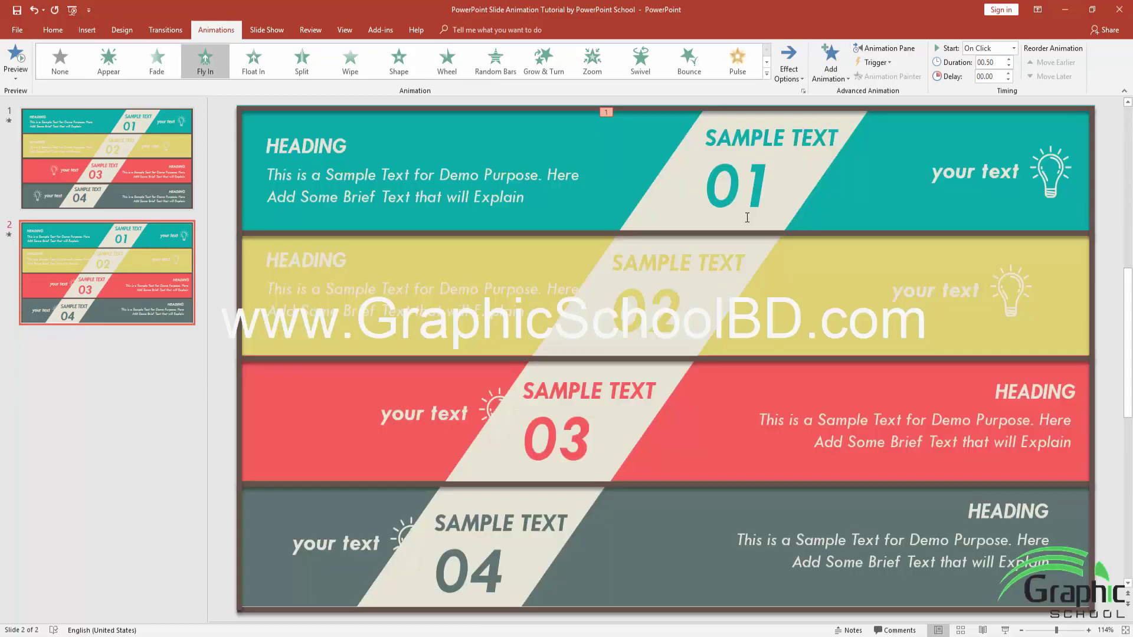
pyautogui.click(723, 287)
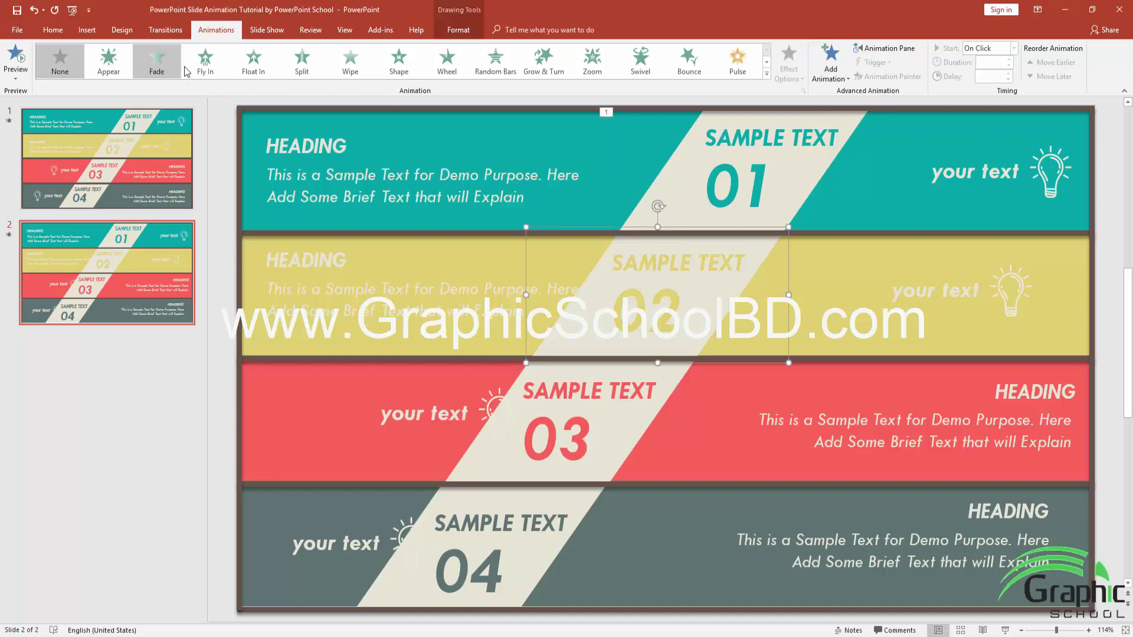
pyautogui.click(205, 59)
pyautogui.click(789, 62)
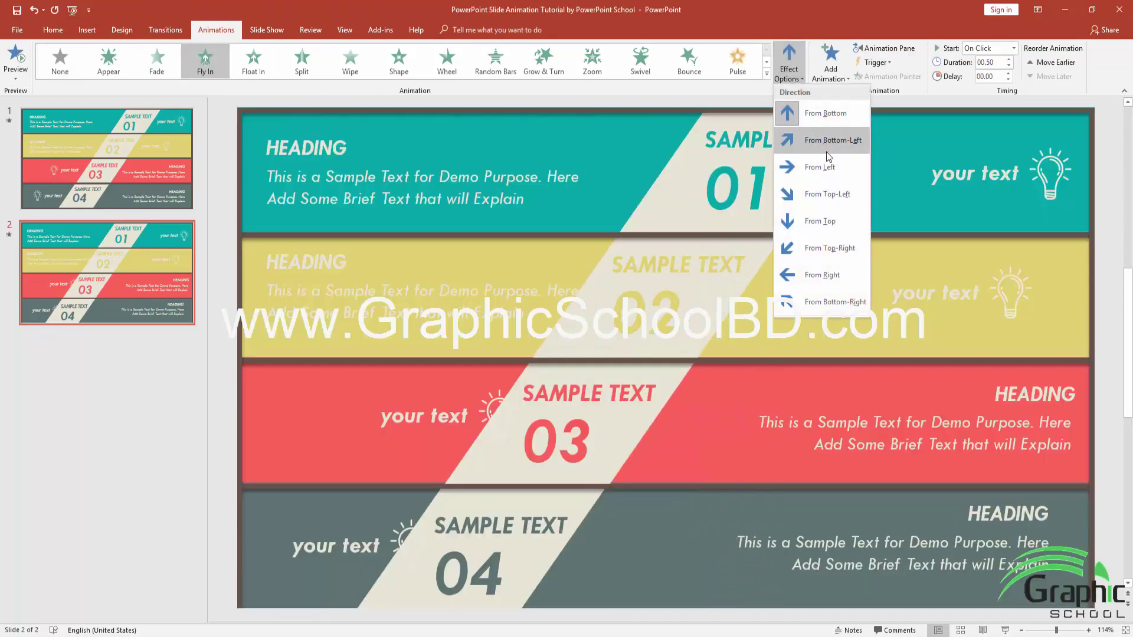
pyautogui.click(823, 274)
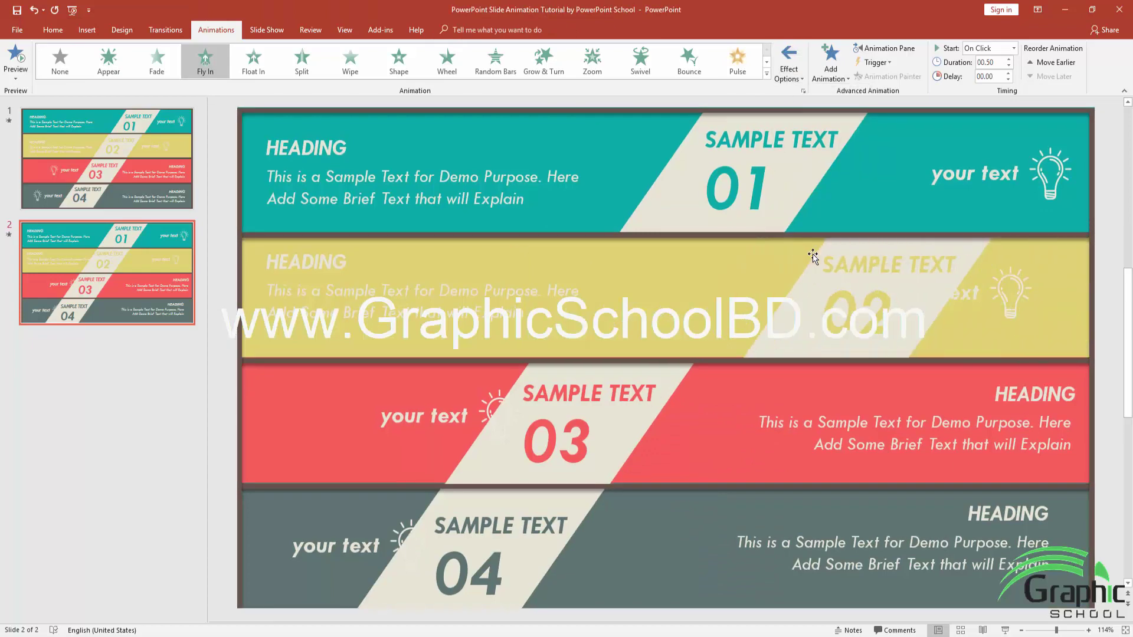
# Give stripe 03 a Fly In from the left and stripe 04 a Fly In from the right.
pyautogui.click(617, 427)
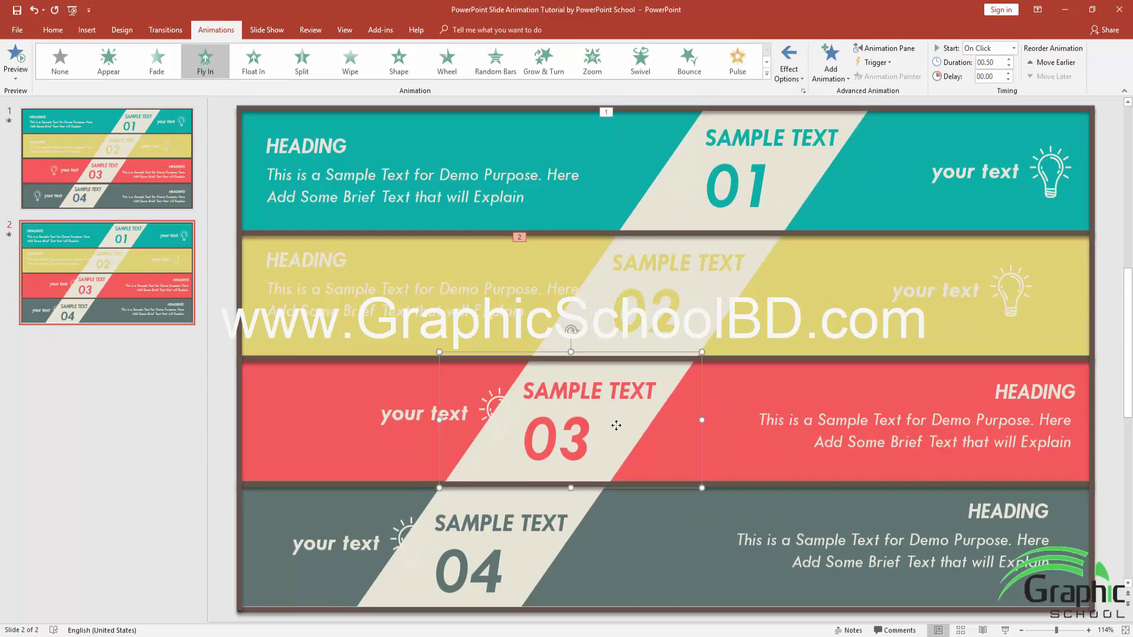
pyautogui.click(204, 59)
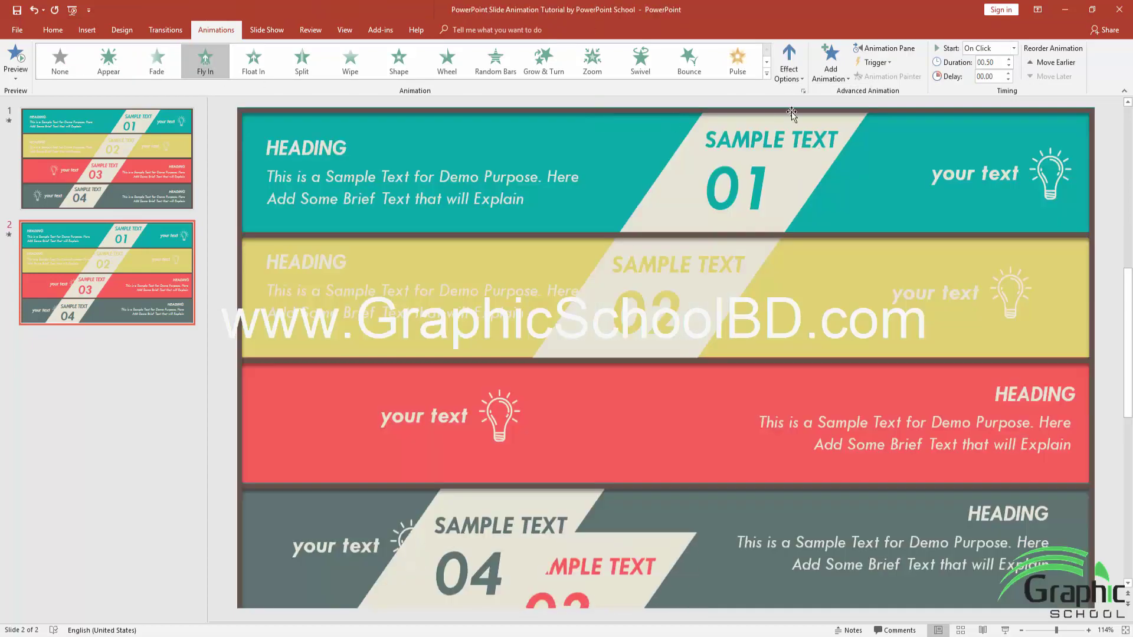
pyautogui.click(788, 62)
pyautogui.click(814, 168)
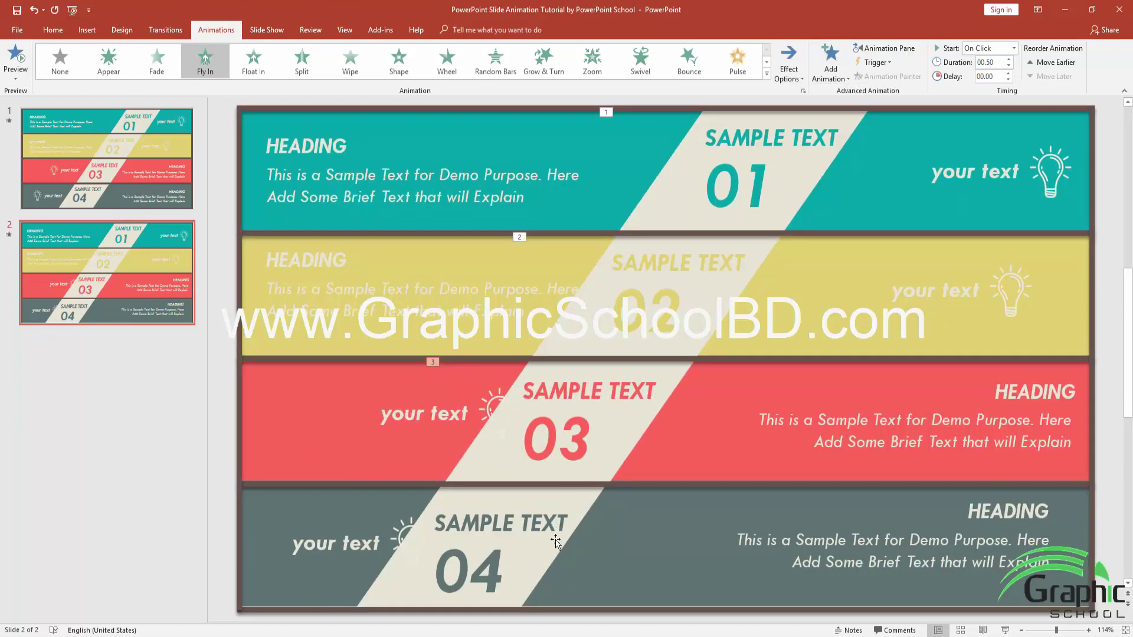
pyautogui.click(555, 542)
pyautogui.click(205, 59)
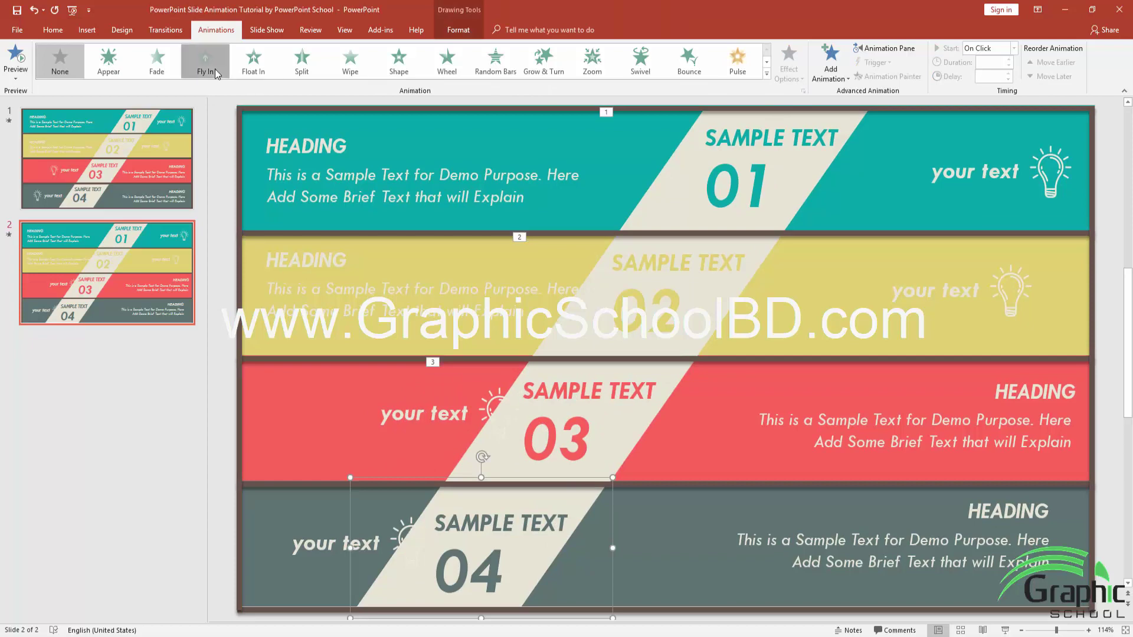
pyautogui.click(830, 63)
pyautogui.click(796, 70)
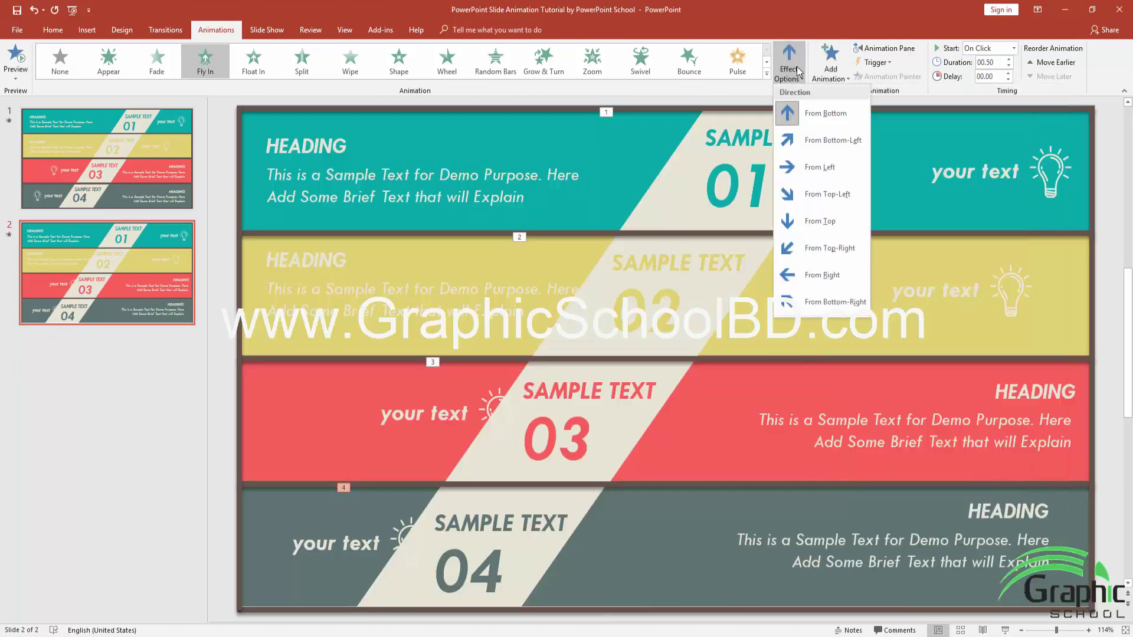
pyautogui.click(827, 280)
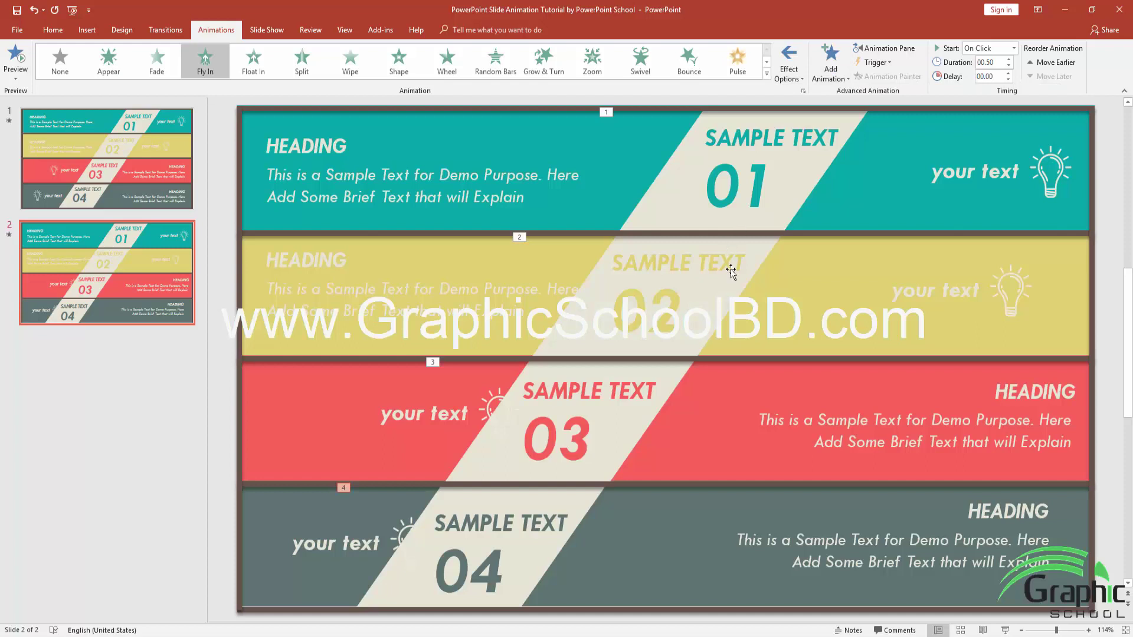
# Set stripes 02, 03 and 04 to start With Previous, then preview and end the show.
pyautogui.click(730, 272)
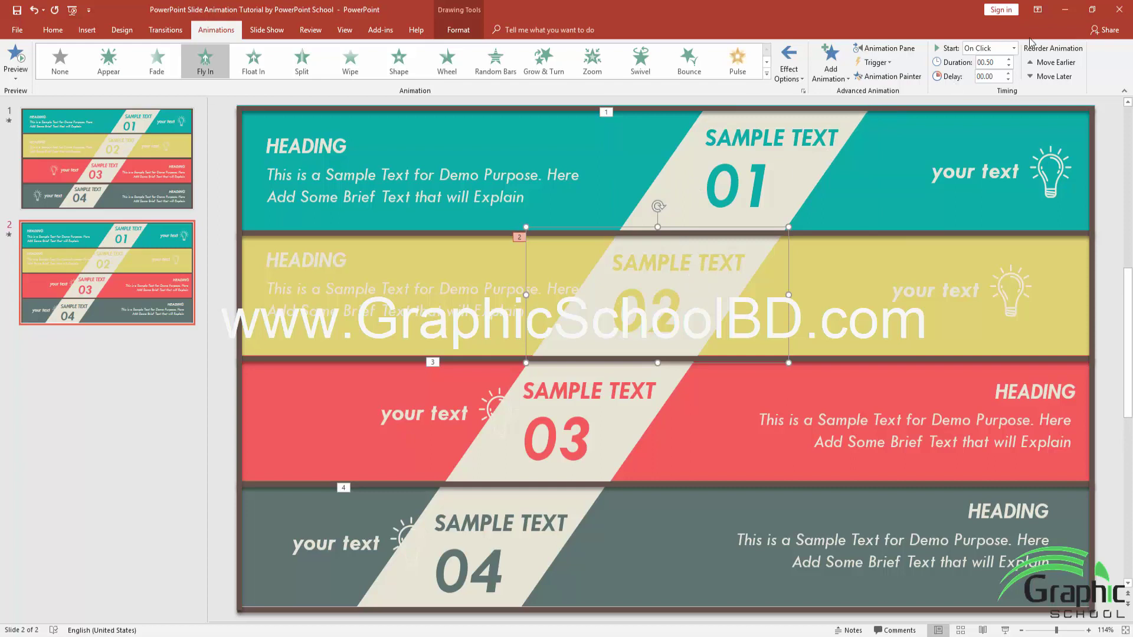
pyautogui.click(1013, 48)
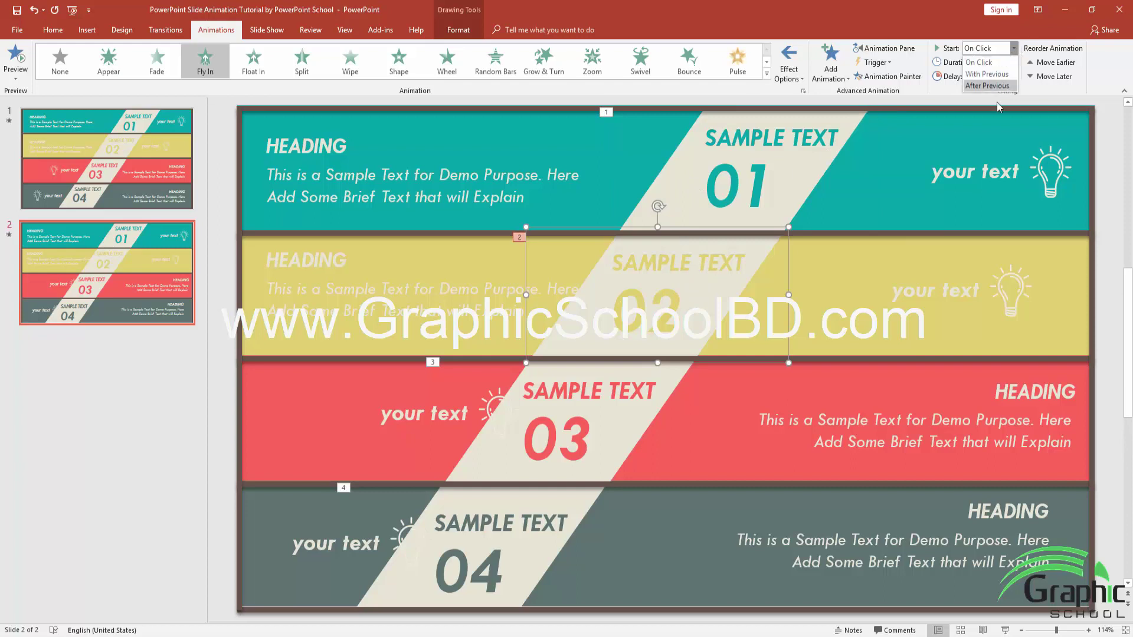
pyautogui.click(984, 70)
pyautogui.click(608, 438)
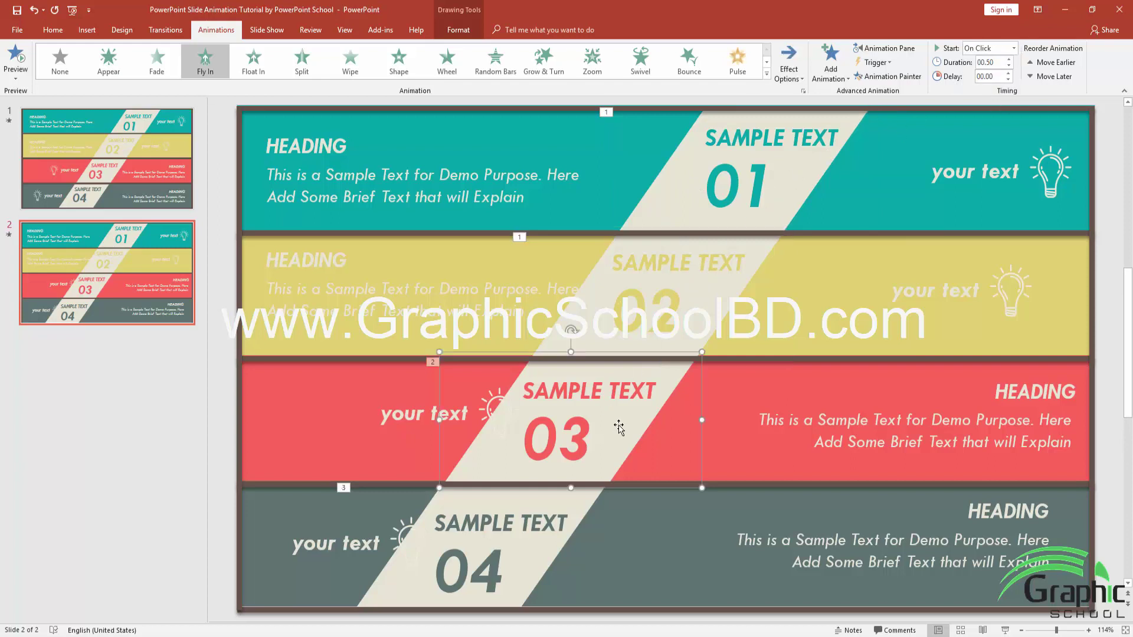
pyautogui.click(1014, 49)
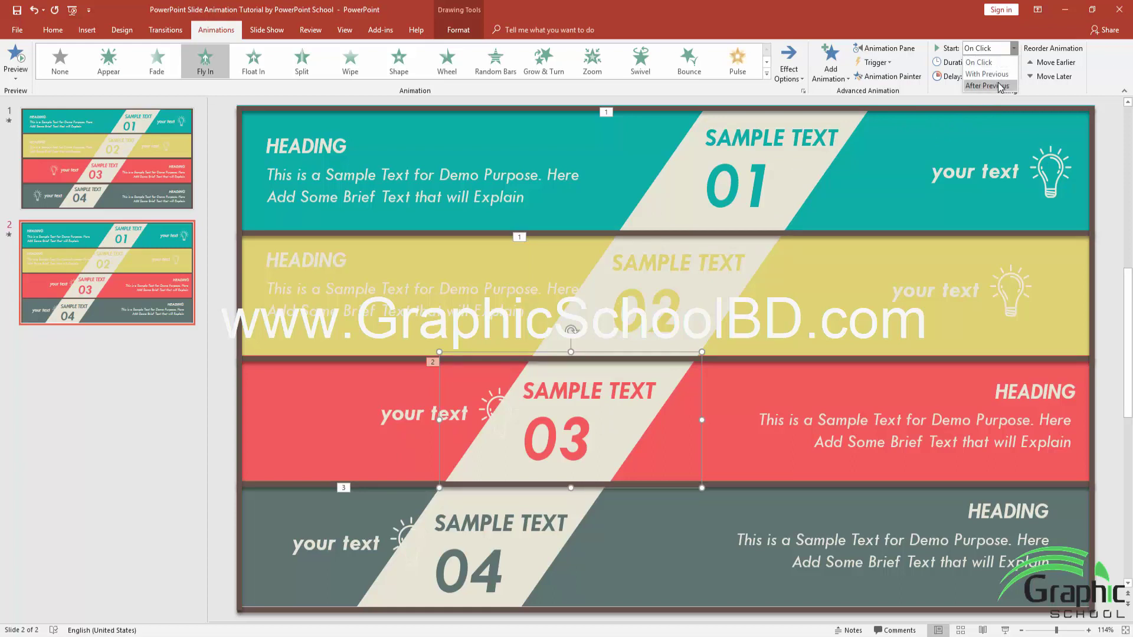
pyautogui.click(984, 71)
pyautogui.click(507, 519)
pyautogui.click(1014, 48)
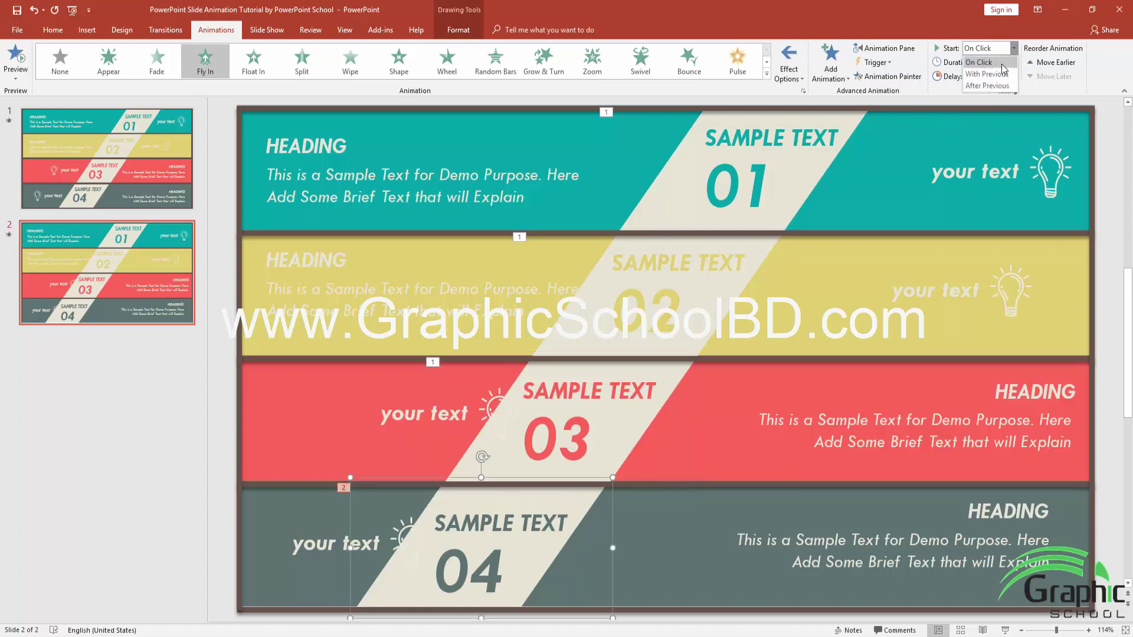
pyautogui.click(984, 71)
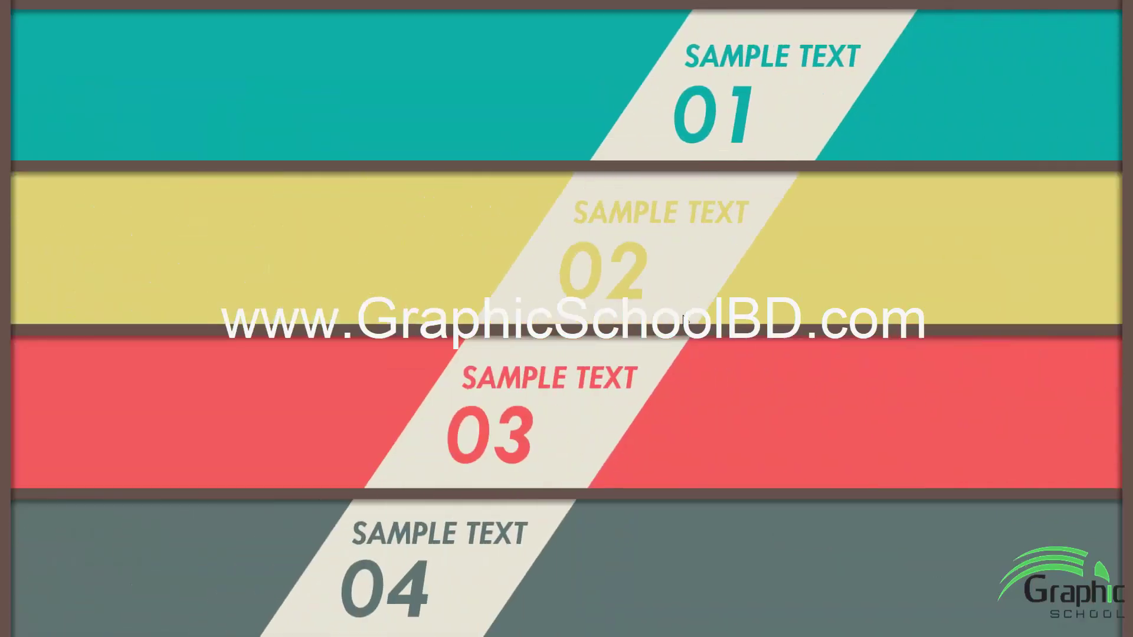
pyautogui.press('Escape')
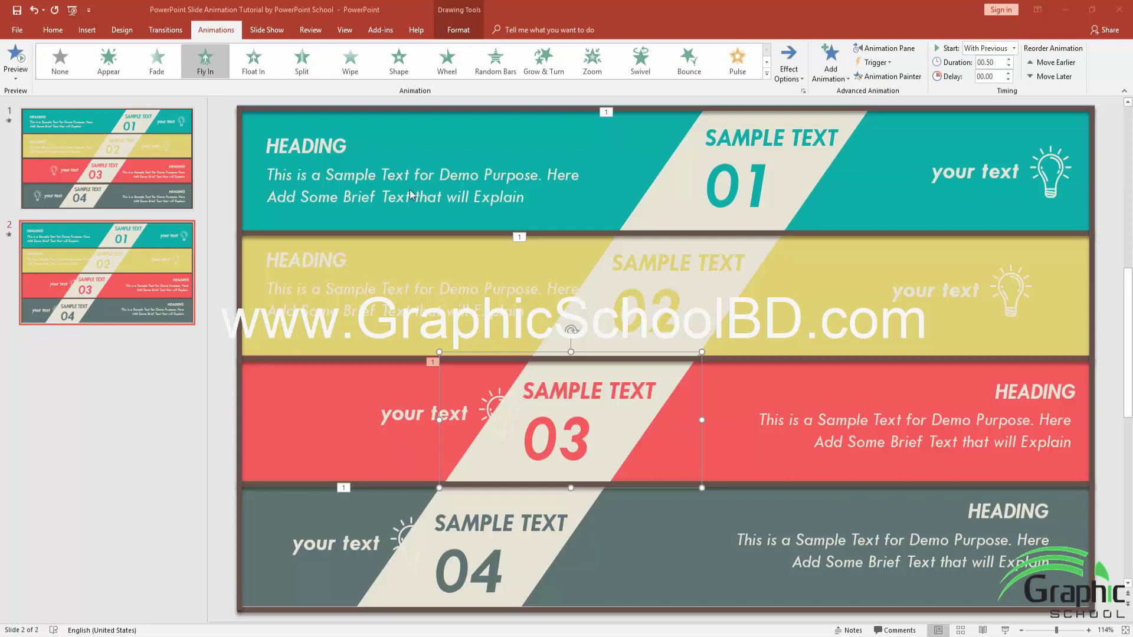
# Give the top band's heading text a Fly In entrance from the right.
pyautogui.click(371, 174)
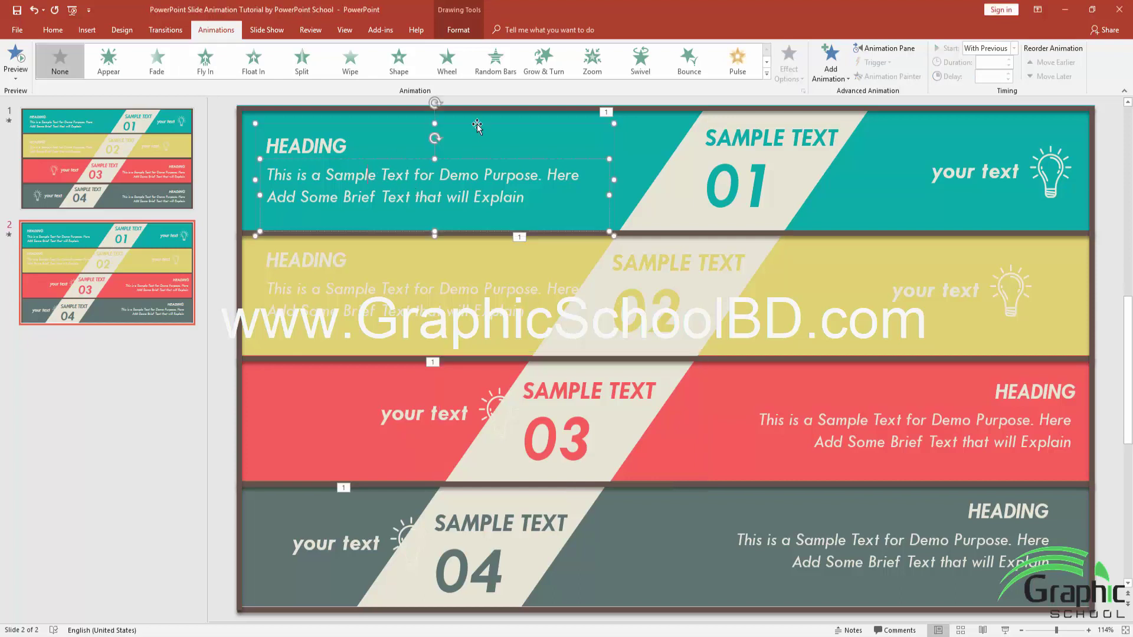
pyautogui.click(206, 60)
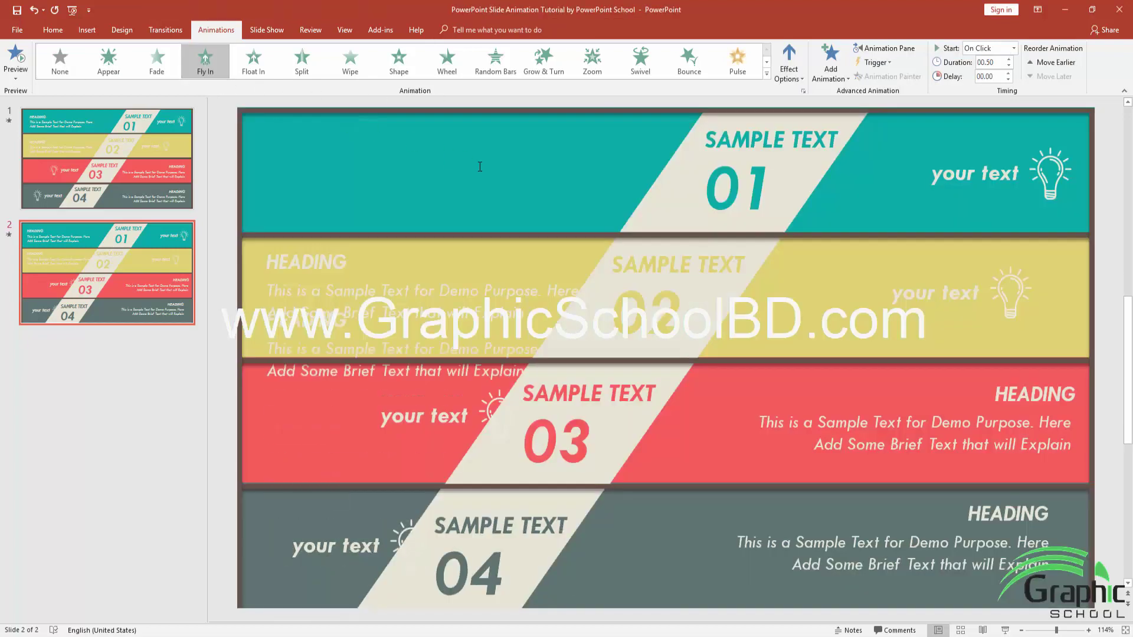
pyautogui.click(789, 64)
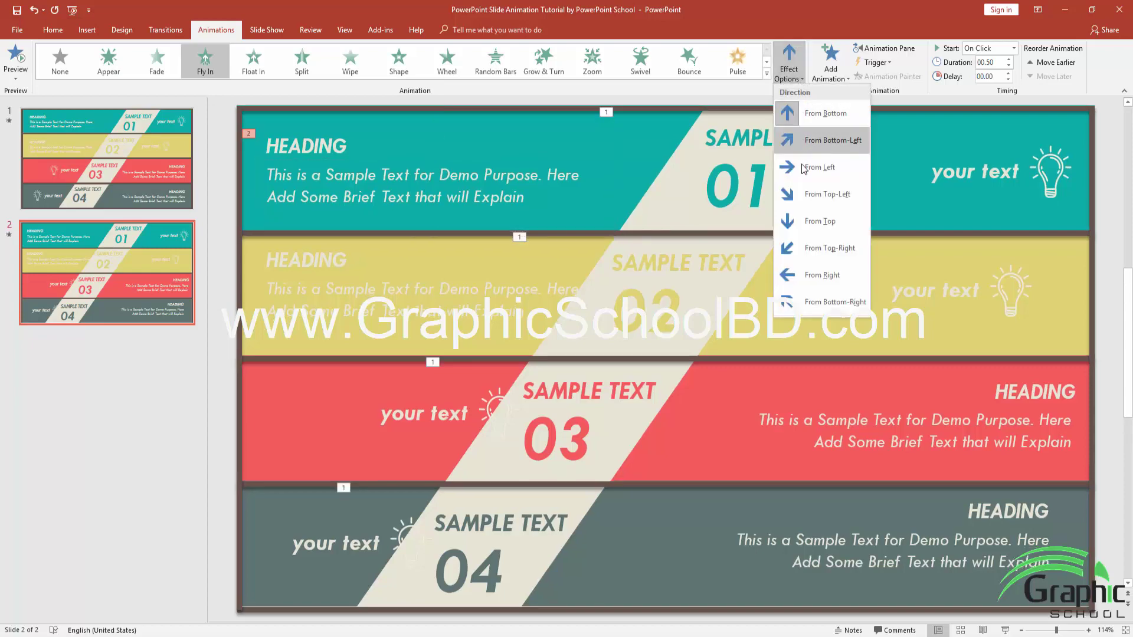
pyautogui.click(823, 275)
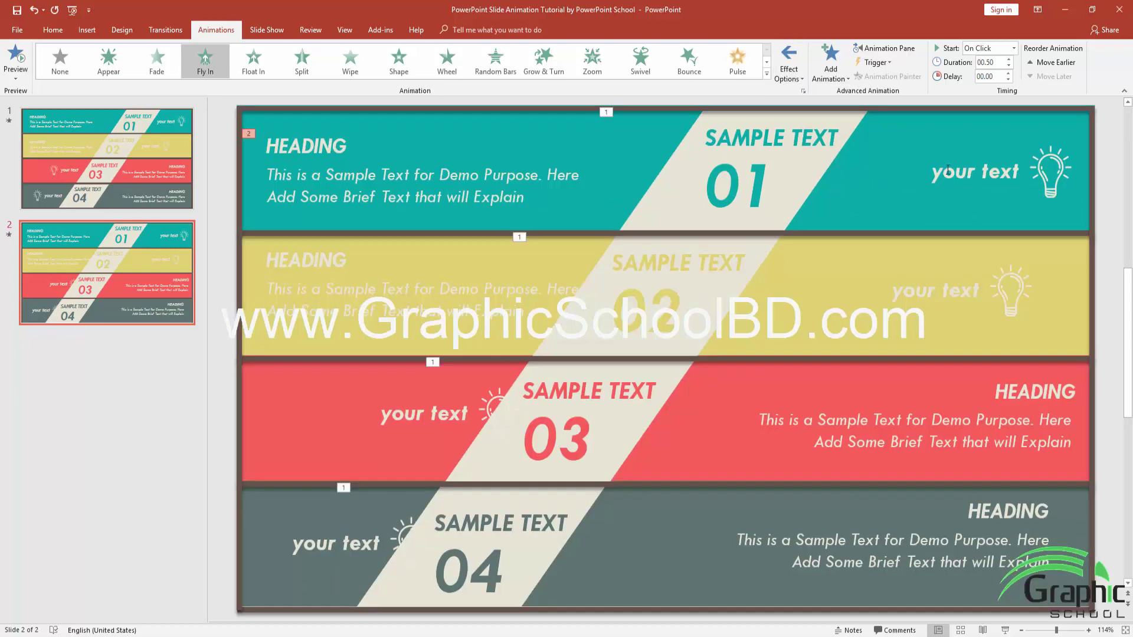
# Make the top 'your text' group fly in from the left With Previous; apply Fly In to the yellow heading.
pyautogui.click(904, 157)
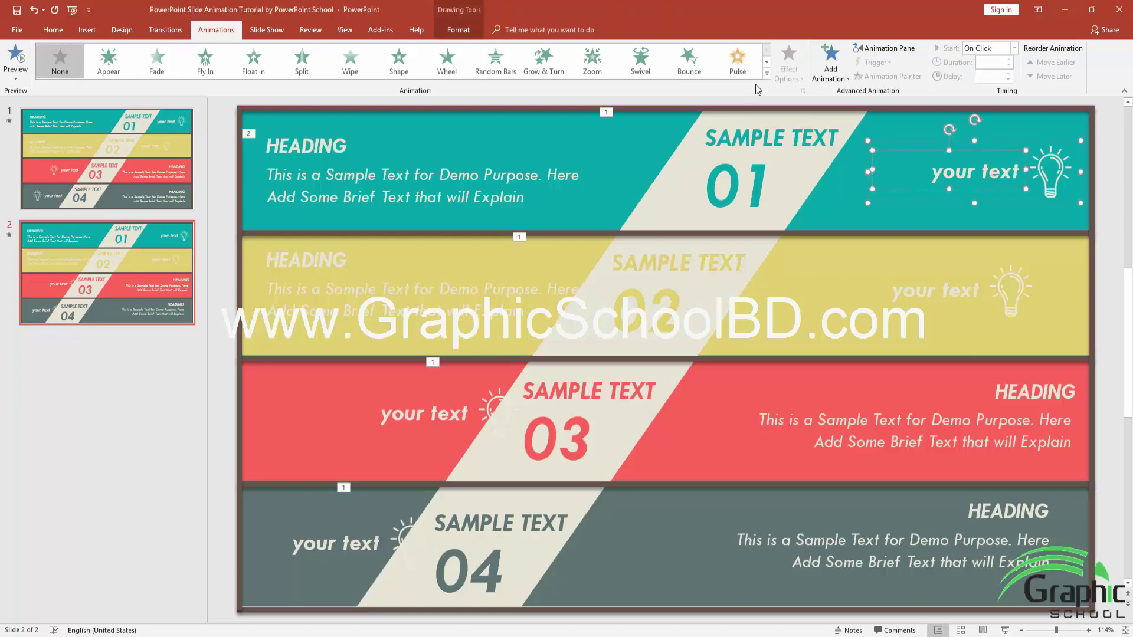
pyautogui.click(205, 59)
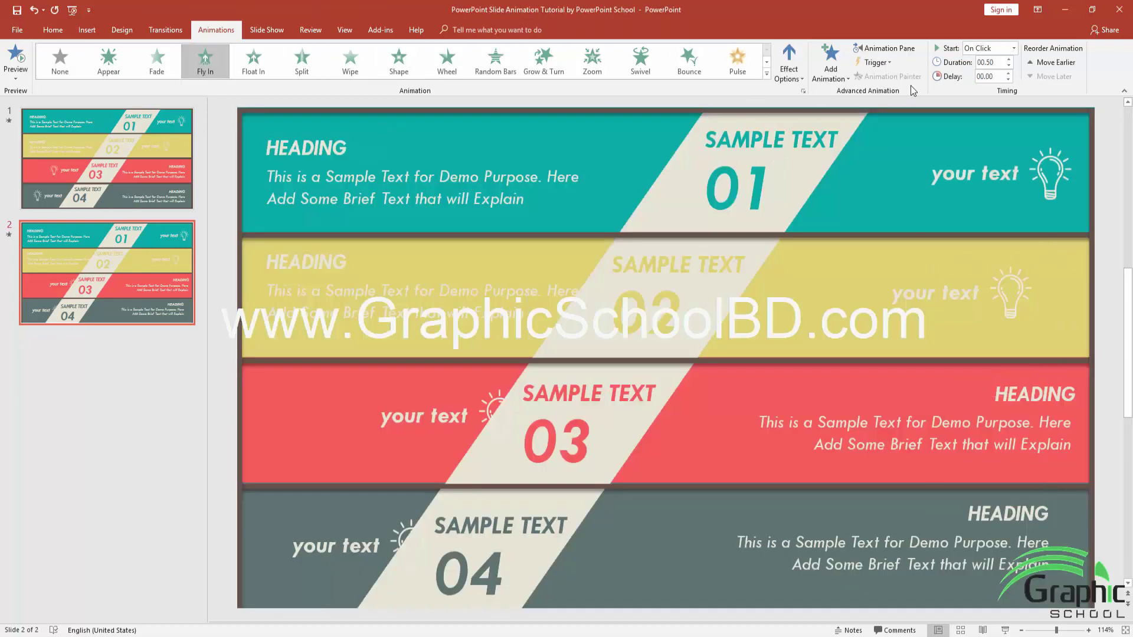
pyautogui.click(789, 65)
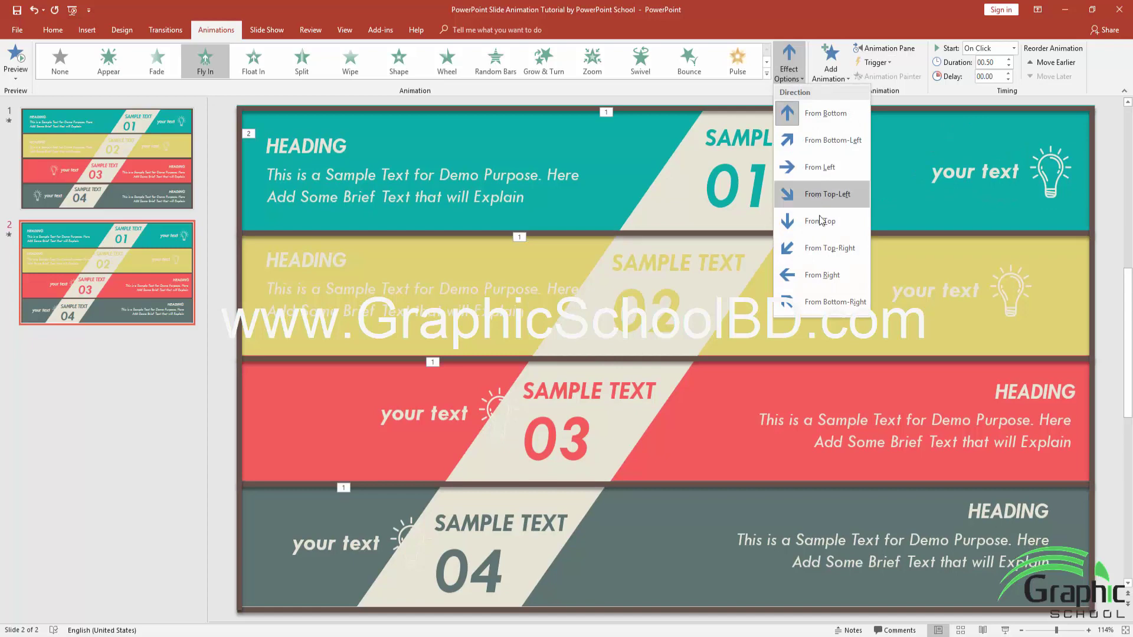
pyautogui.click(827, 275)
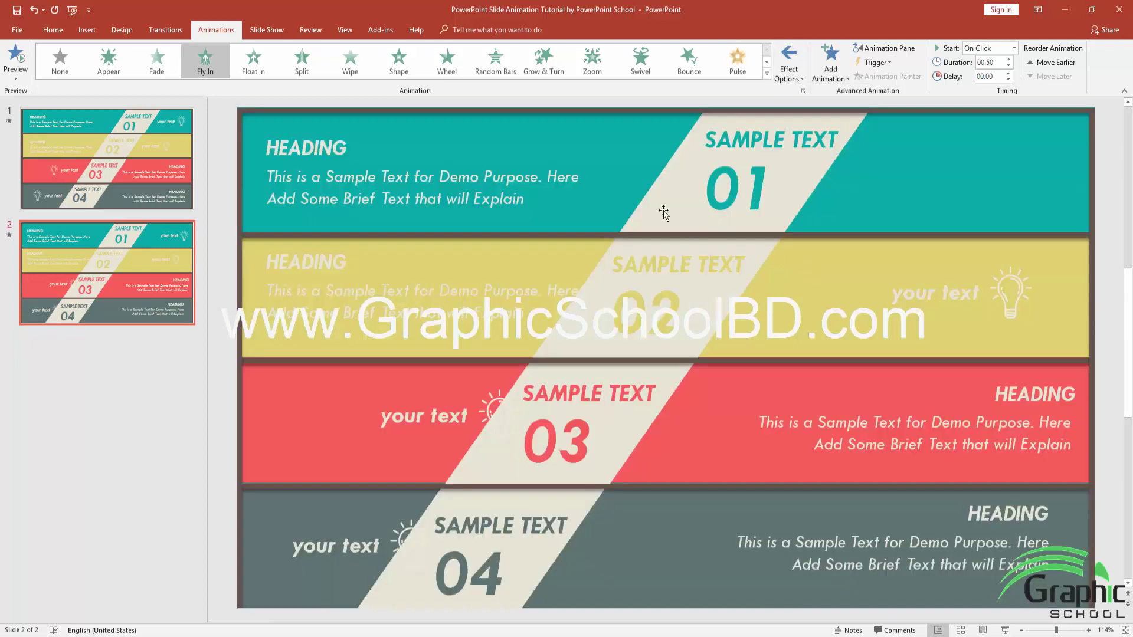
pyautogui.click(798, 80)
pyautogui.click(811, 175)
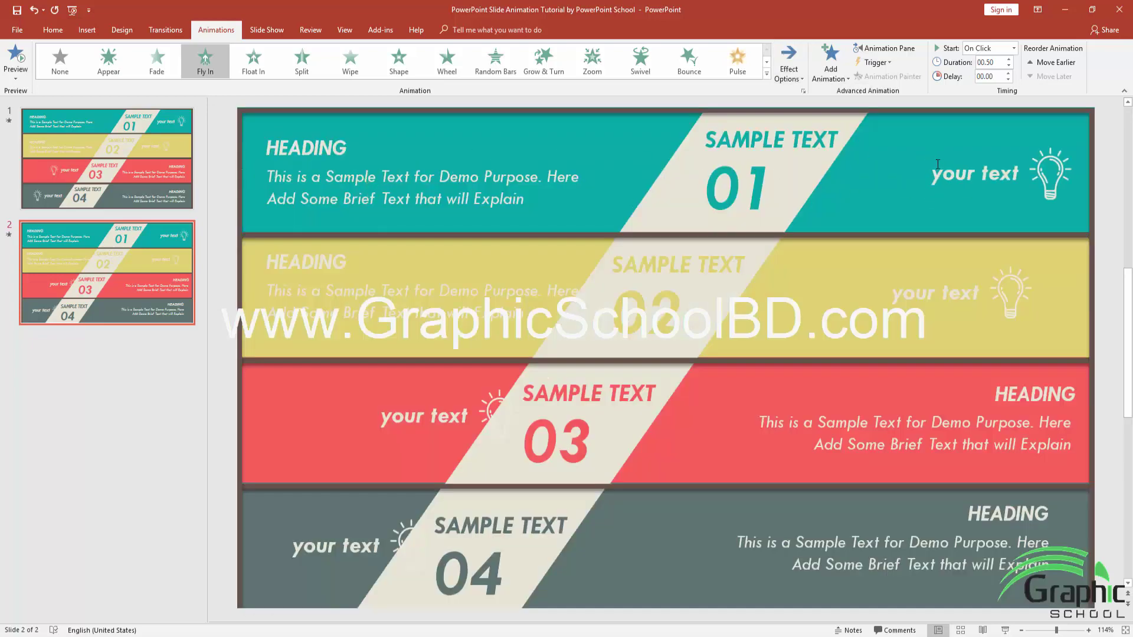
pyautogui.click(1012, 49)
pyautogui.click(986, 67)
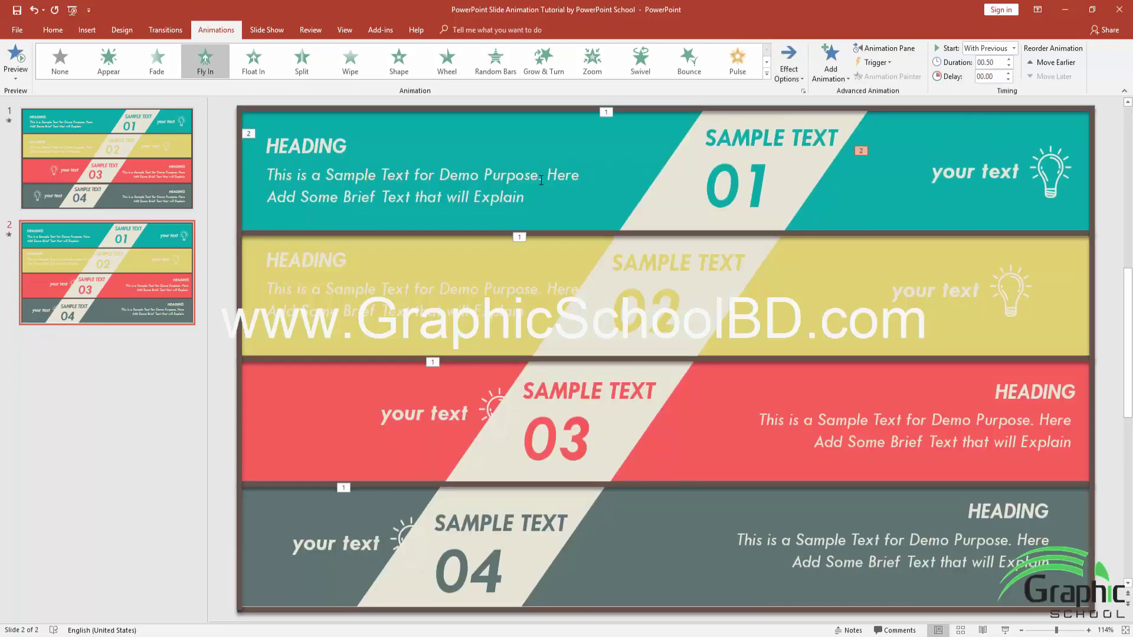
pyautogui.click(450, 265)
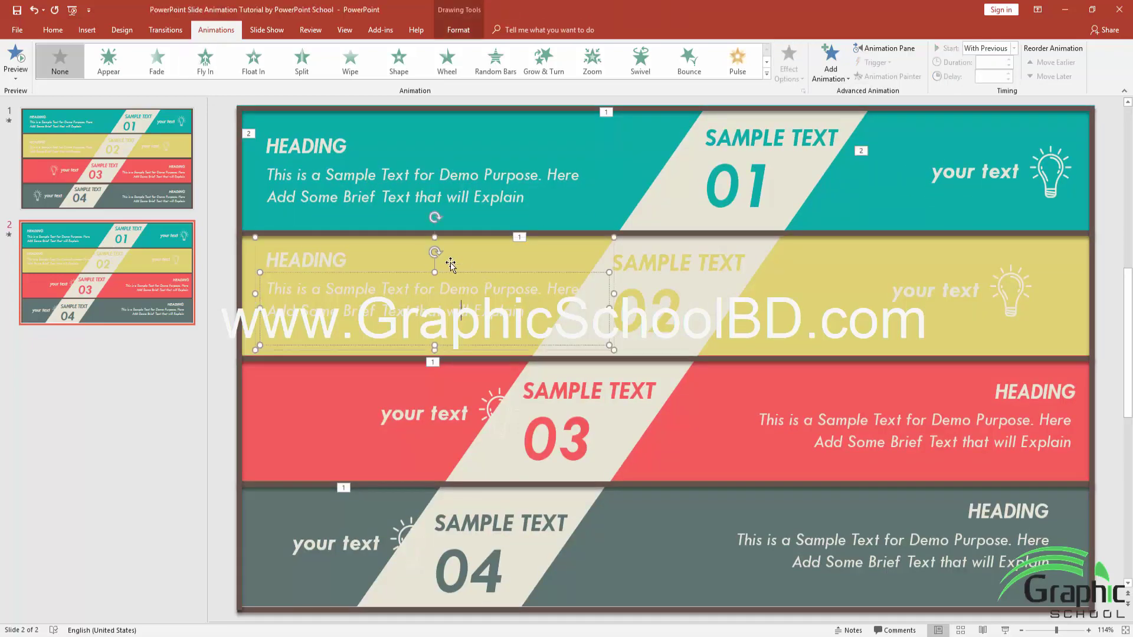
pyautogui.click(205, 61)
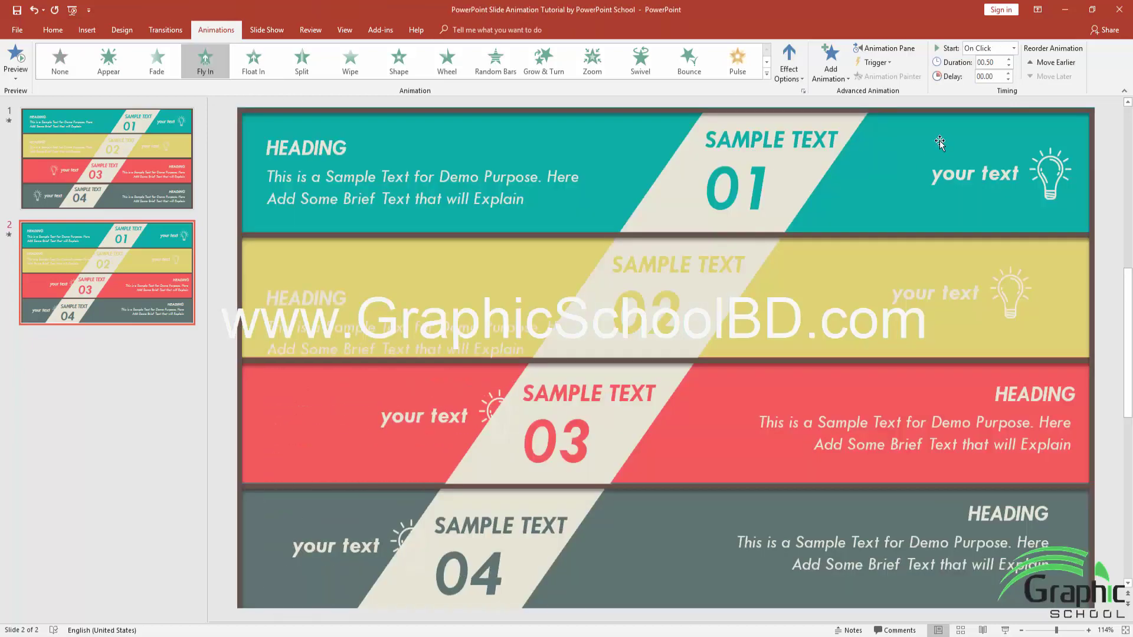
# Set the yellow heading to fly in from the right and its 'your text' box from the left, With Previous.
pyautogui.click(786, 81)
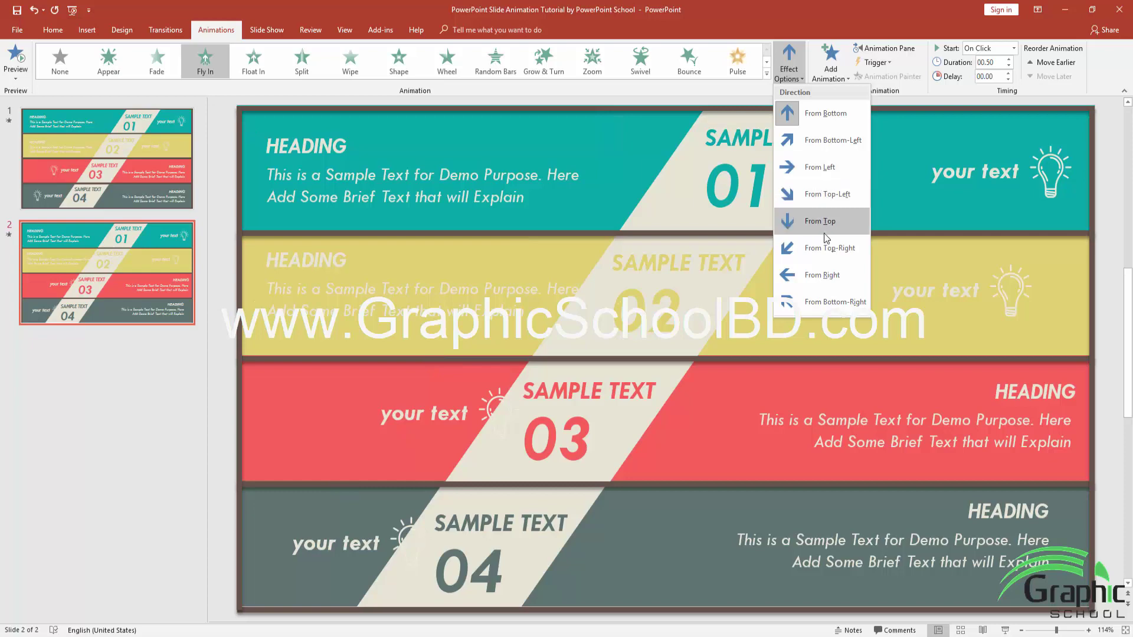
pyautogui.click(825, 276)
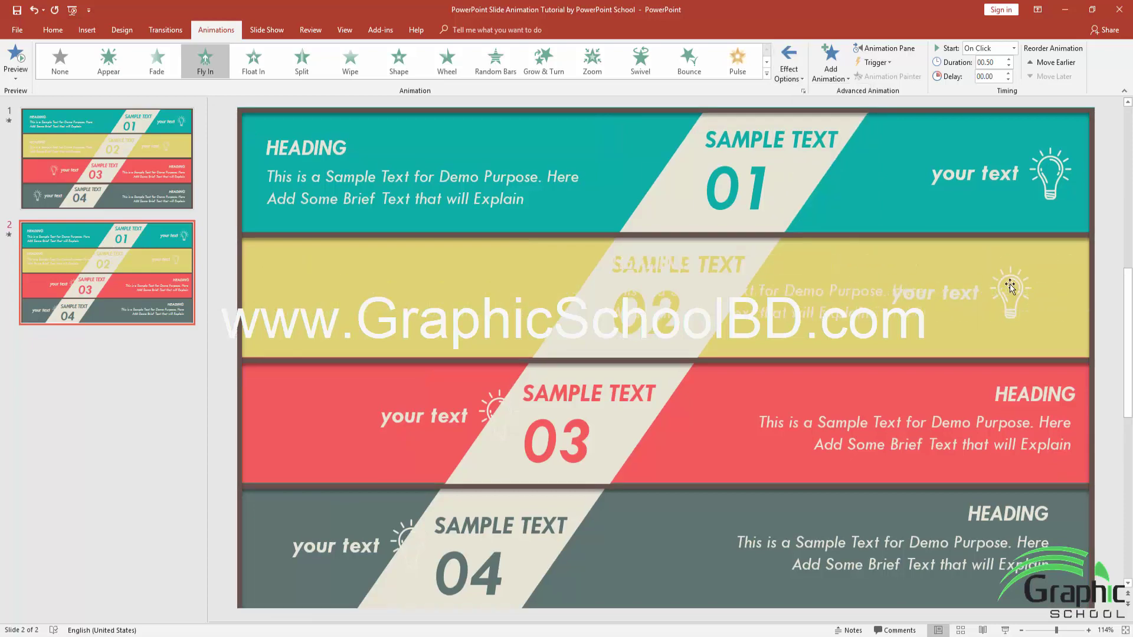
pyautogui.click(924, 299)
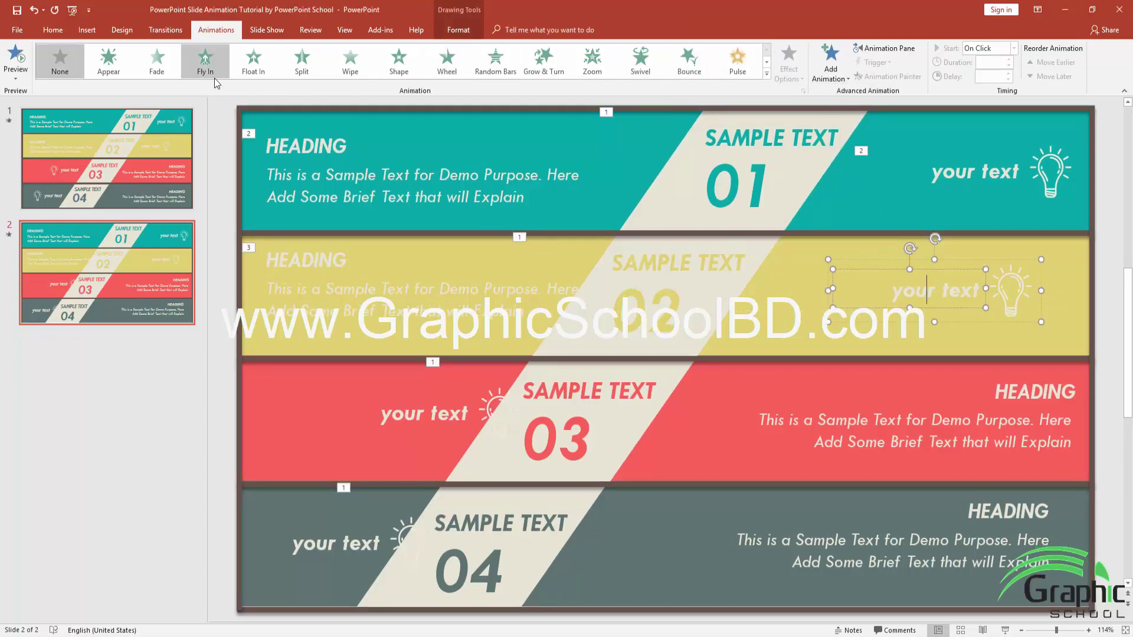
pyautogui.click(204, 59)
pyautogui.click(795, 76)
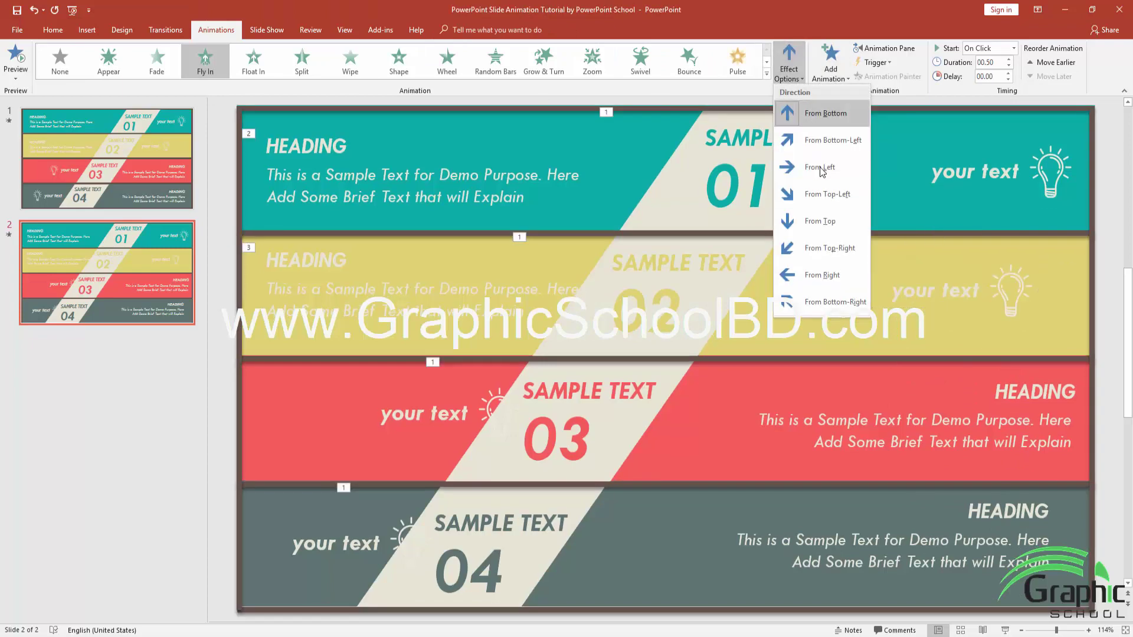
pyautogui.click(823, 177)
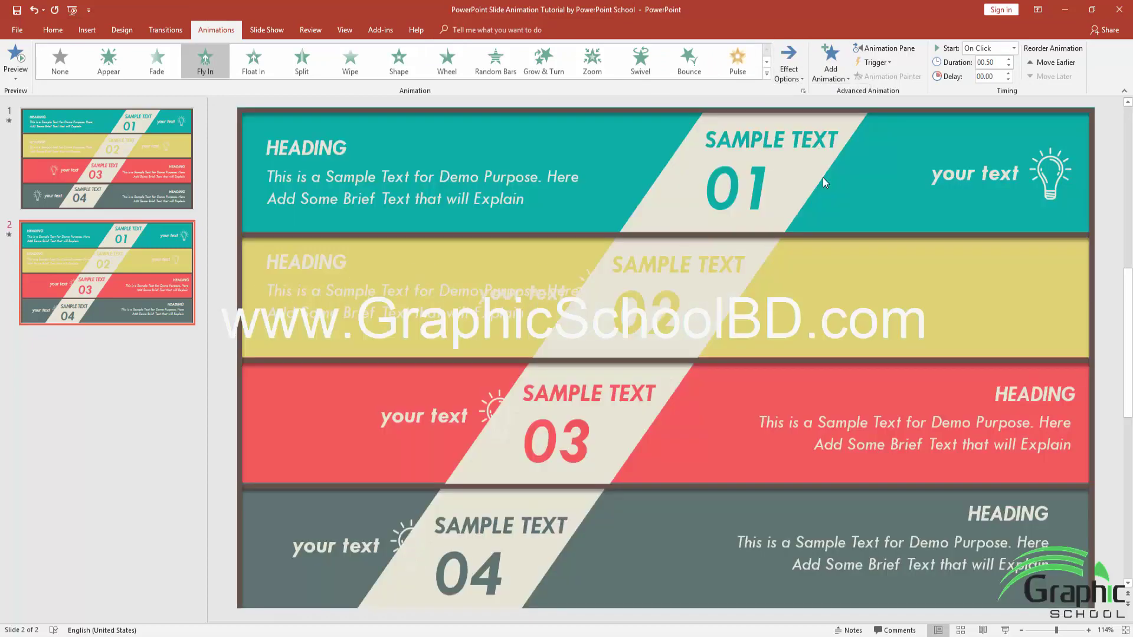
pyautogui.click(1003, 48)
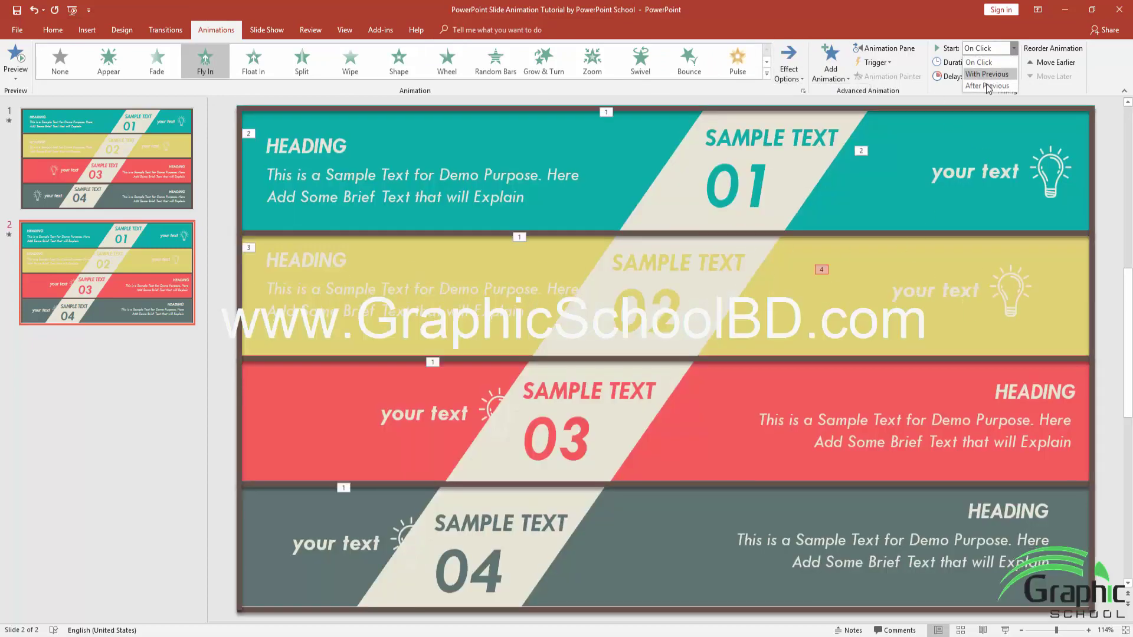
pyautogui.click(986, 75)
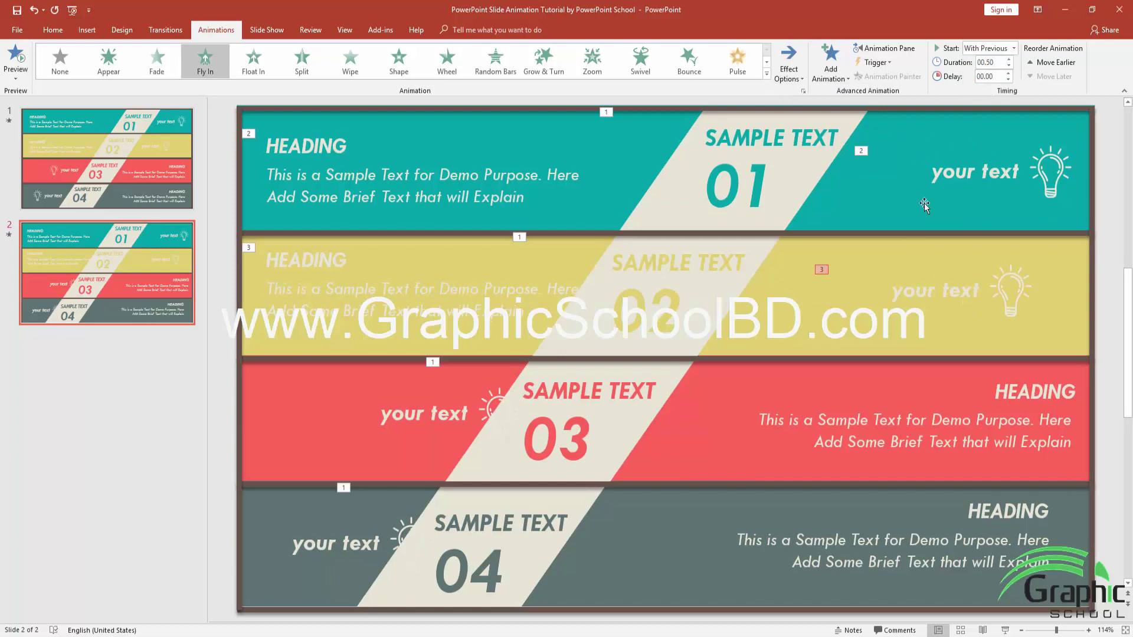
pyautogui.click(457, 411)
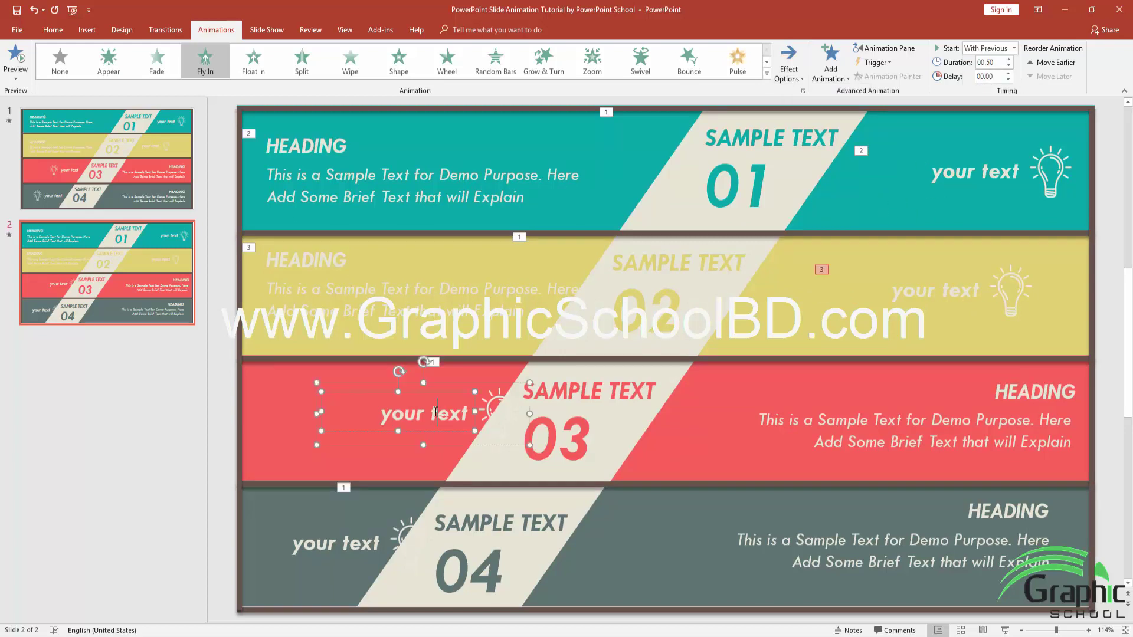
# Give the red band's 'your text' group a Fly In entrance from the right.
pyautogui.keyDown('shift'); pyautogui.click(473, 382); pyautogui.keyUp('shift')
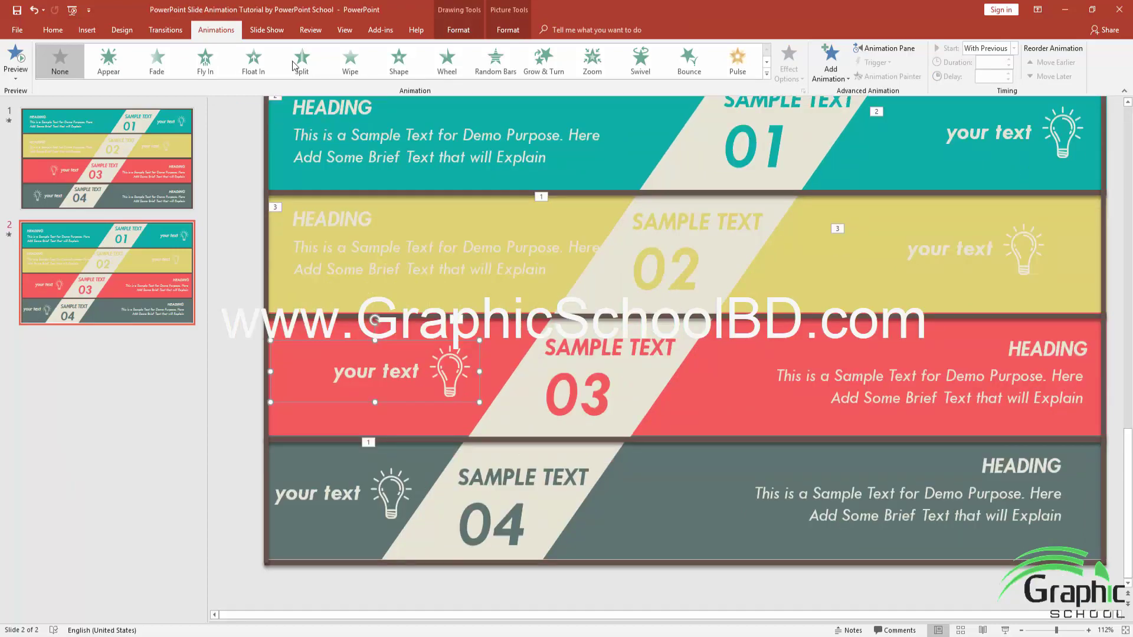
pyautogui.click(205, 59)
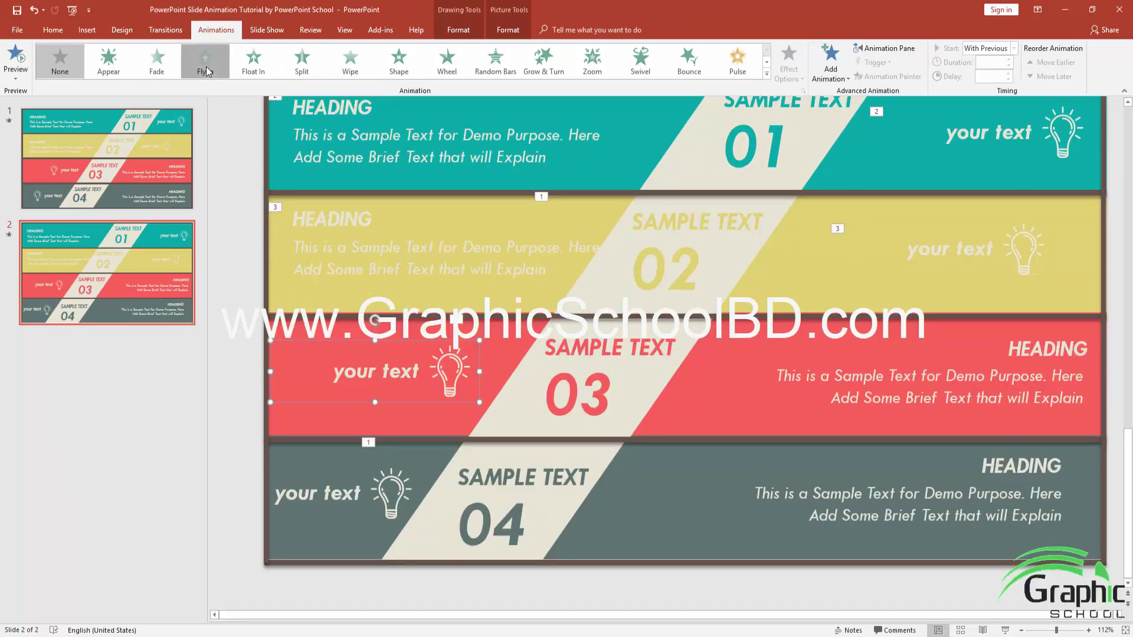
pyautogui.click(793, 69)
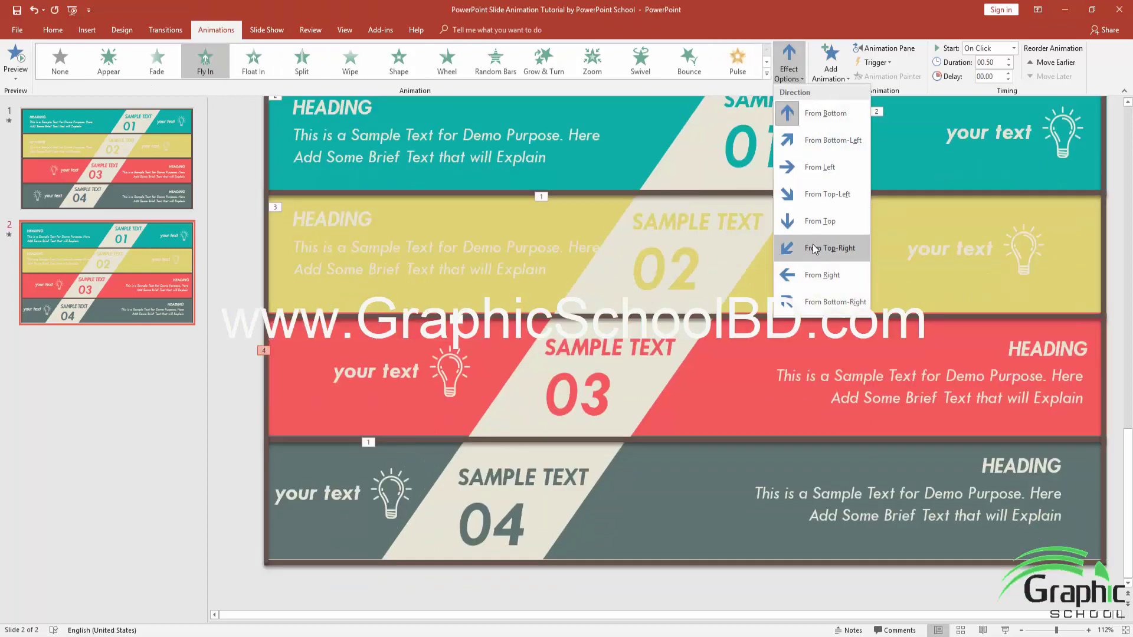
pyautogui.click(820, 276)
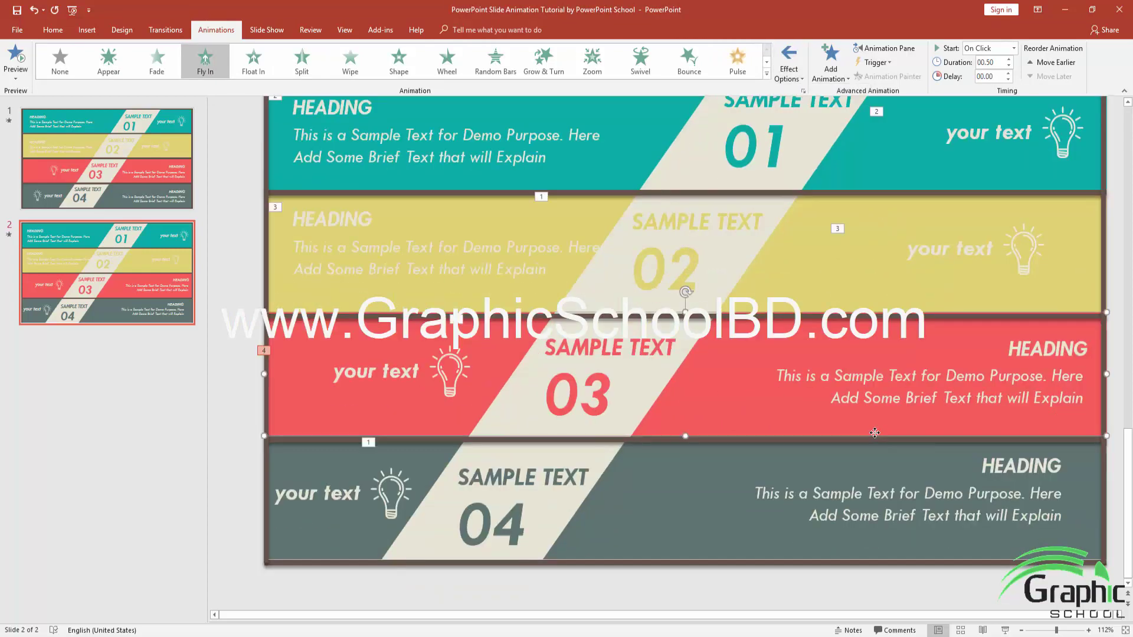
# Make the red band's heading fly in from the left, starting With Previous.
pyautogui.click(873, 434)
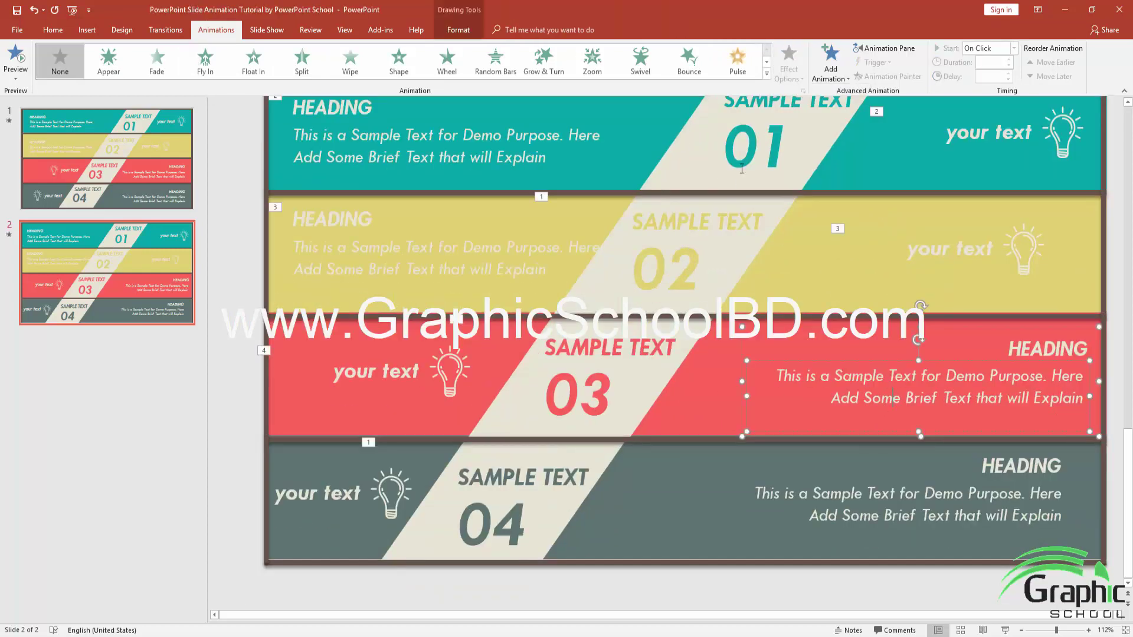
pyautogui.click(205, 61)
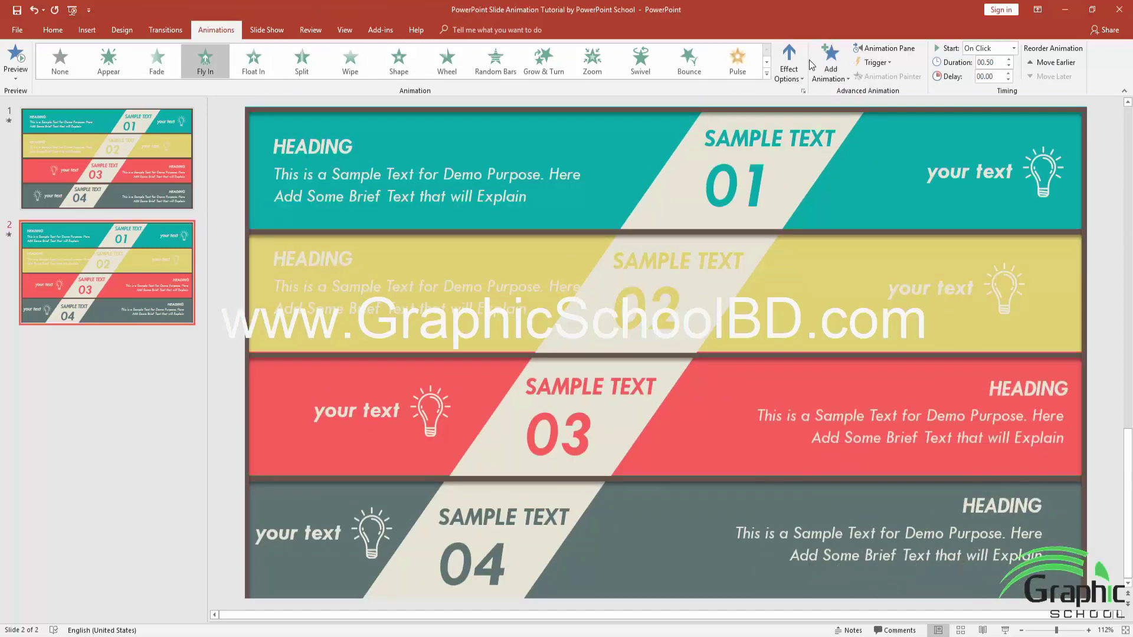
pyautogui.click(806, 75)
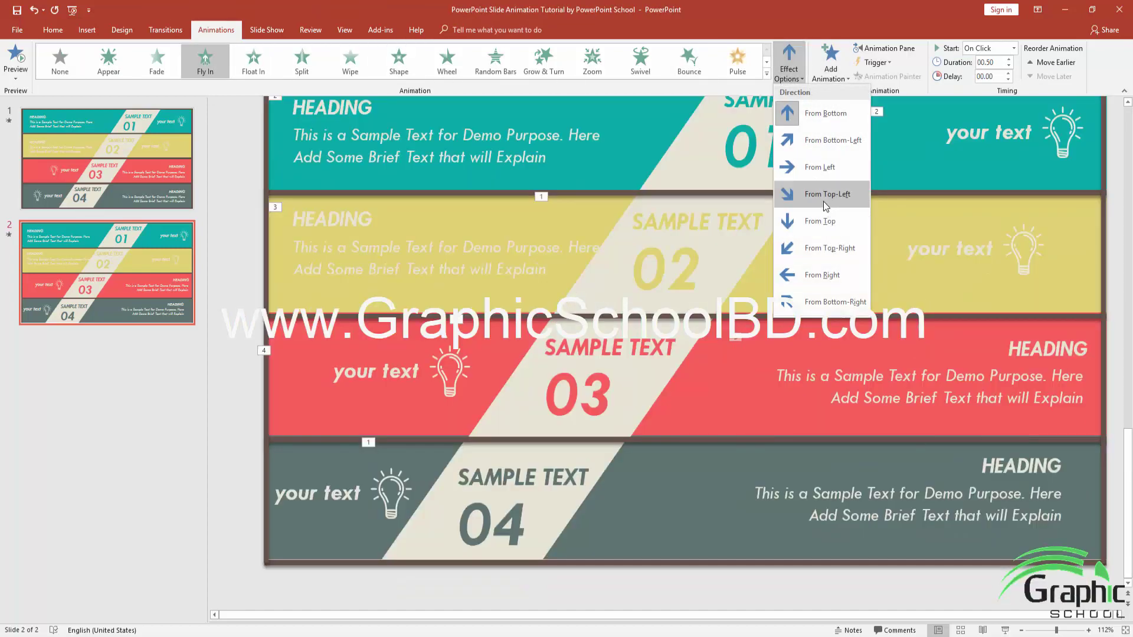
pyautogui.click(819, 176)
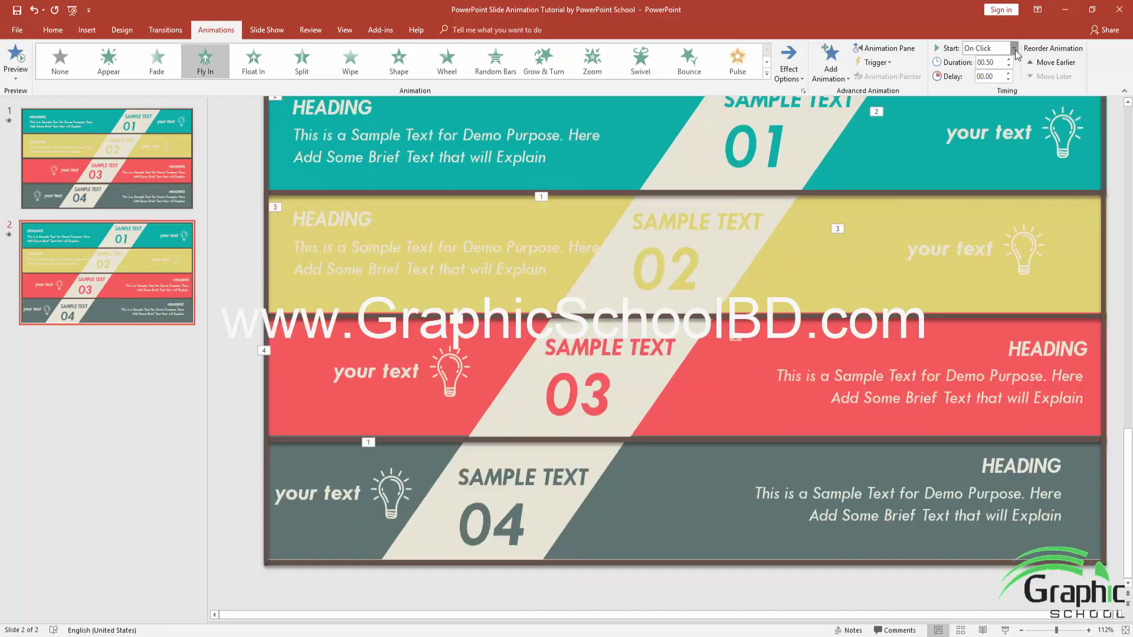
pyautogui.click(1013, 48)
pyautogui.click(997, 75)
# Give the grey band's 'your text' group a Fly In entrance from the right.
pyautogui.click(343, 499)
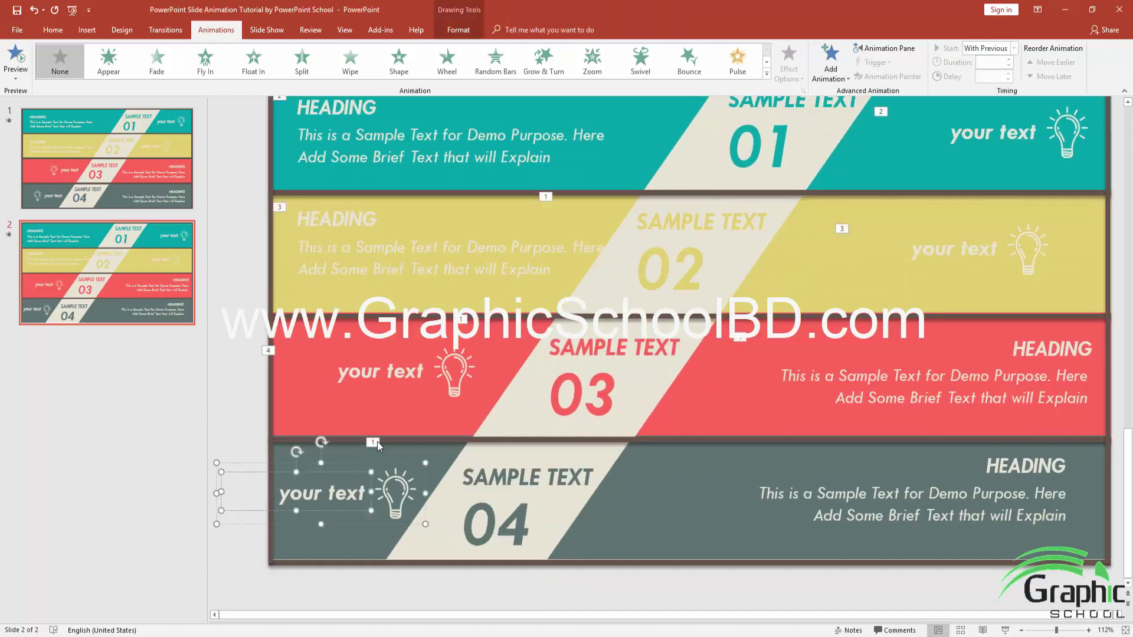
pyautogui.click(205, 61)
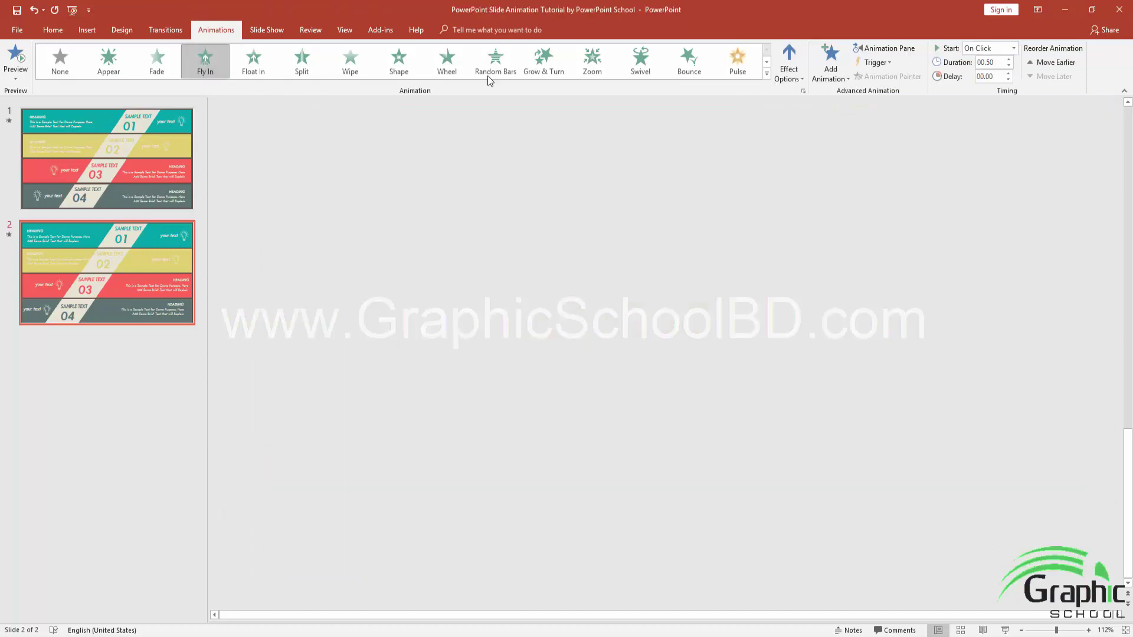
pyautogui.click(790, 72)
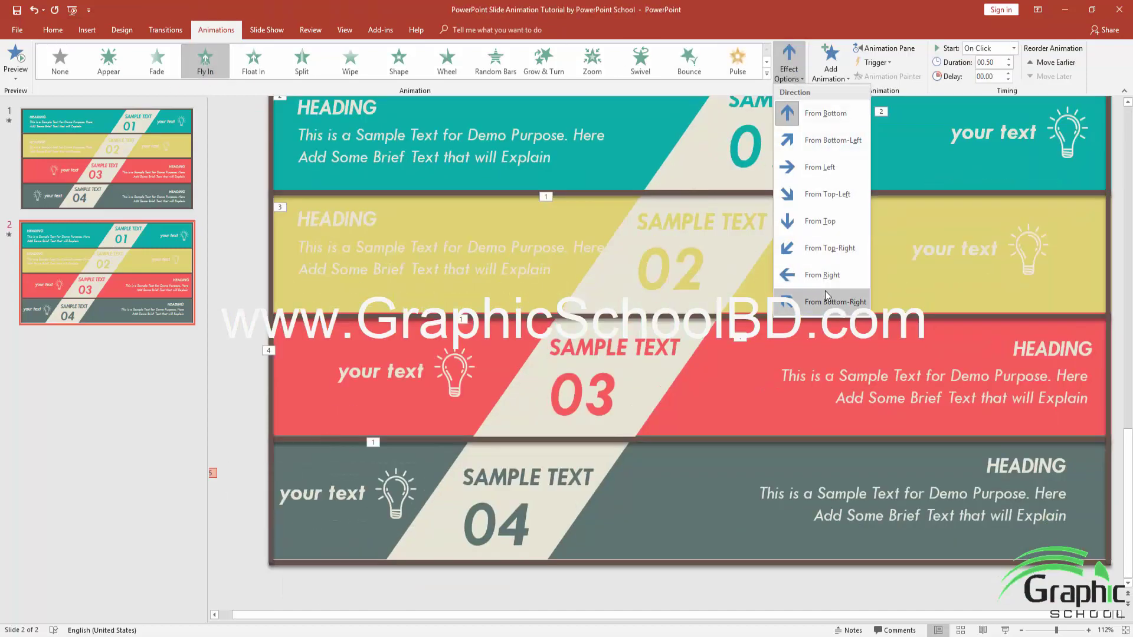
pyautogui.click(827, 282)
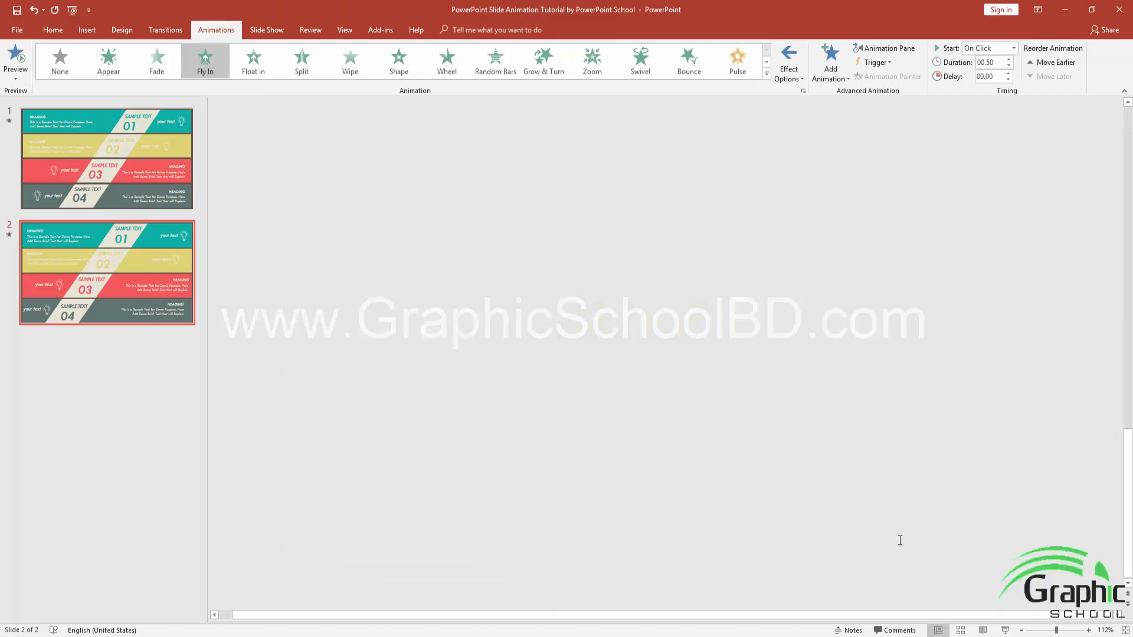
# Make the grey band's heading fly in from the left, starting With Previous.
pyautogui.click(897, 530)
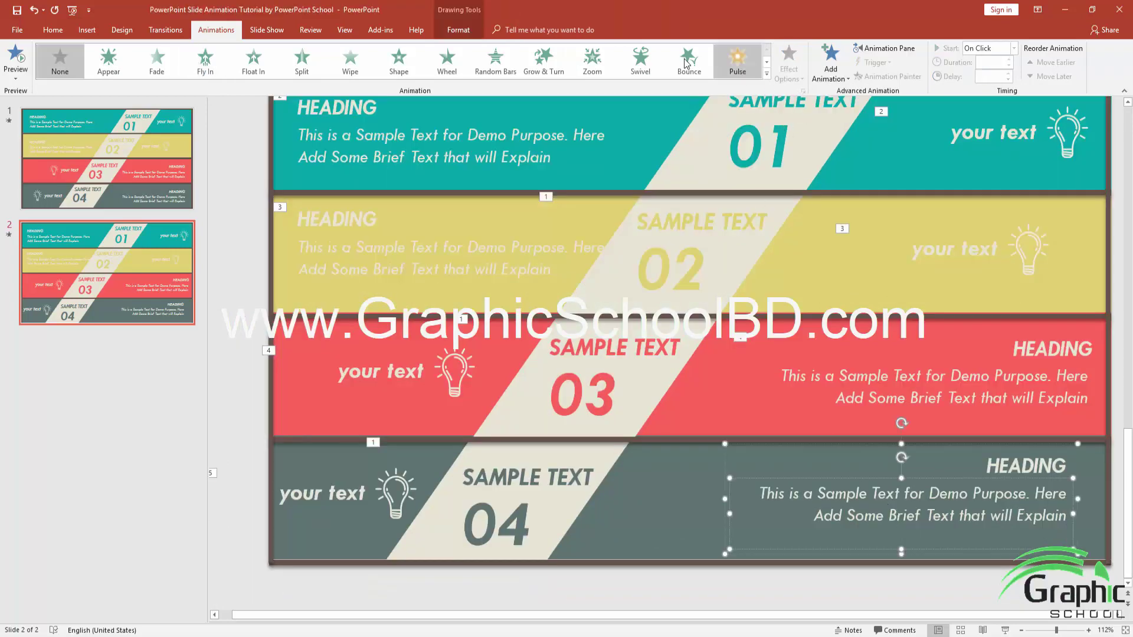
pyautogui.click(205, 61)
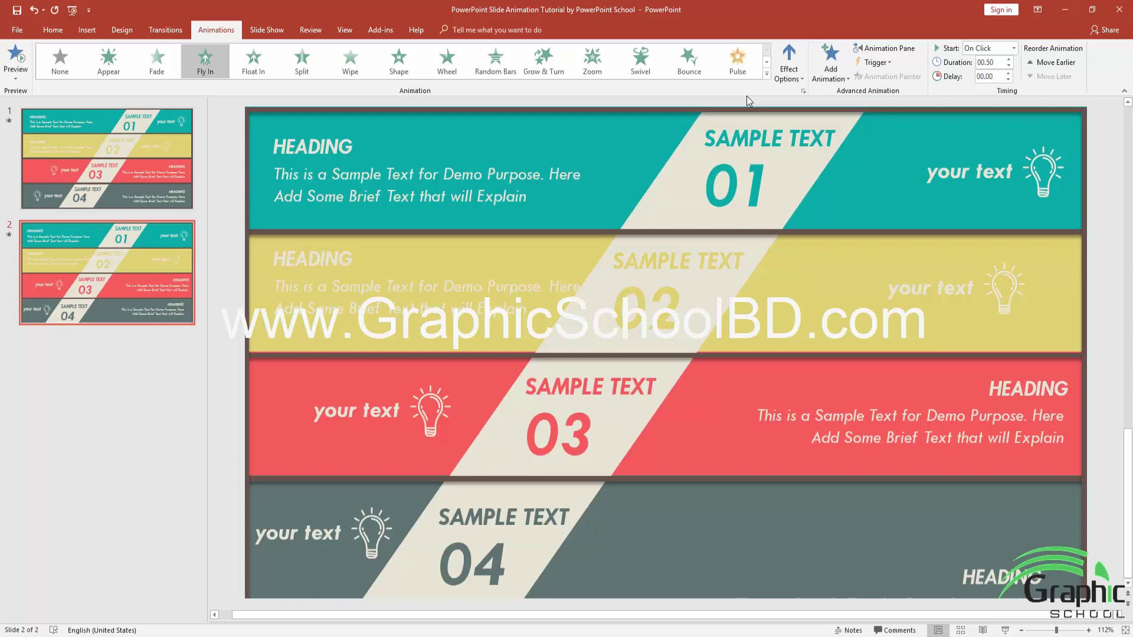
pyautogui.click(789, 65)
pyautogui.click(803, 169)
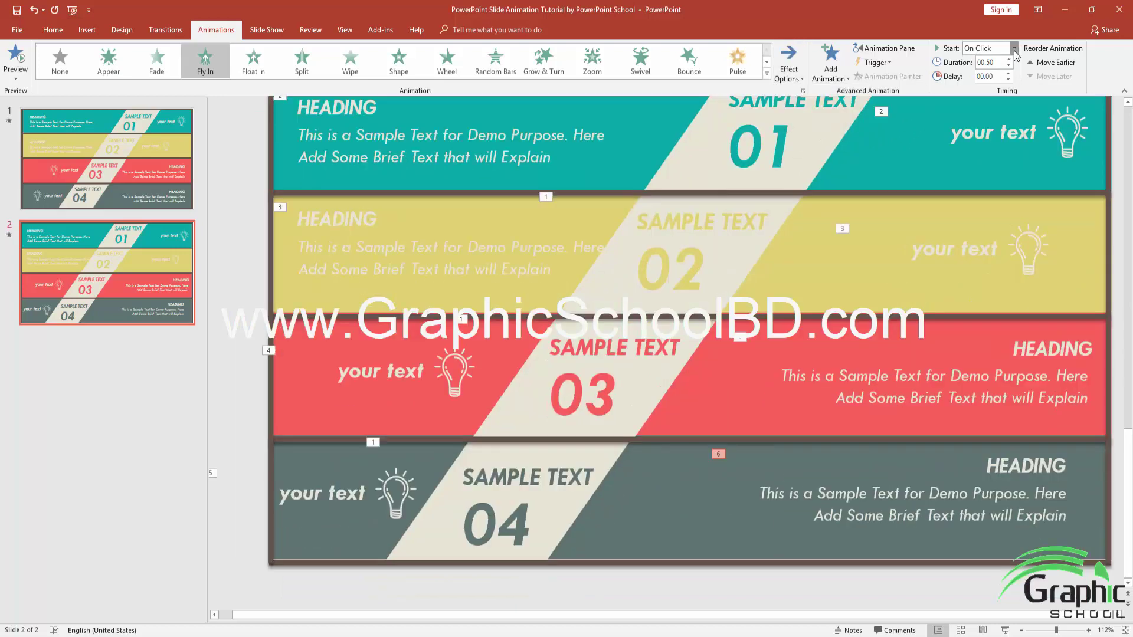
pyautogui.click(1013, 47)
pyautogui.click(987, 68)
pyautogui.scroll(2, 840, 249)
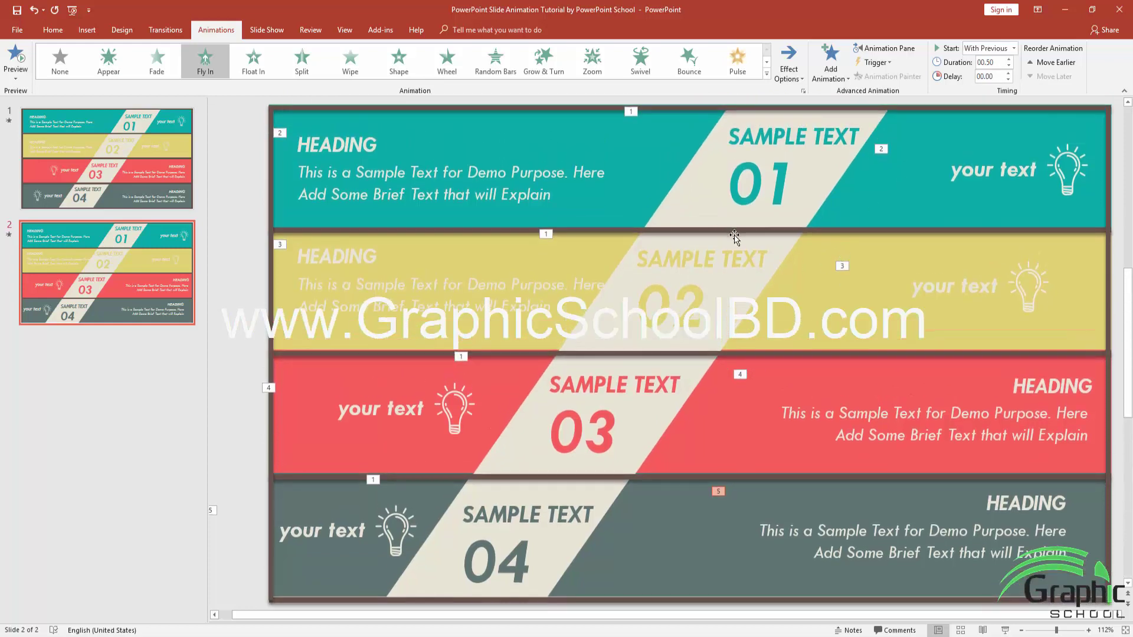
pyautogui.hotkey('shift', 'F5')
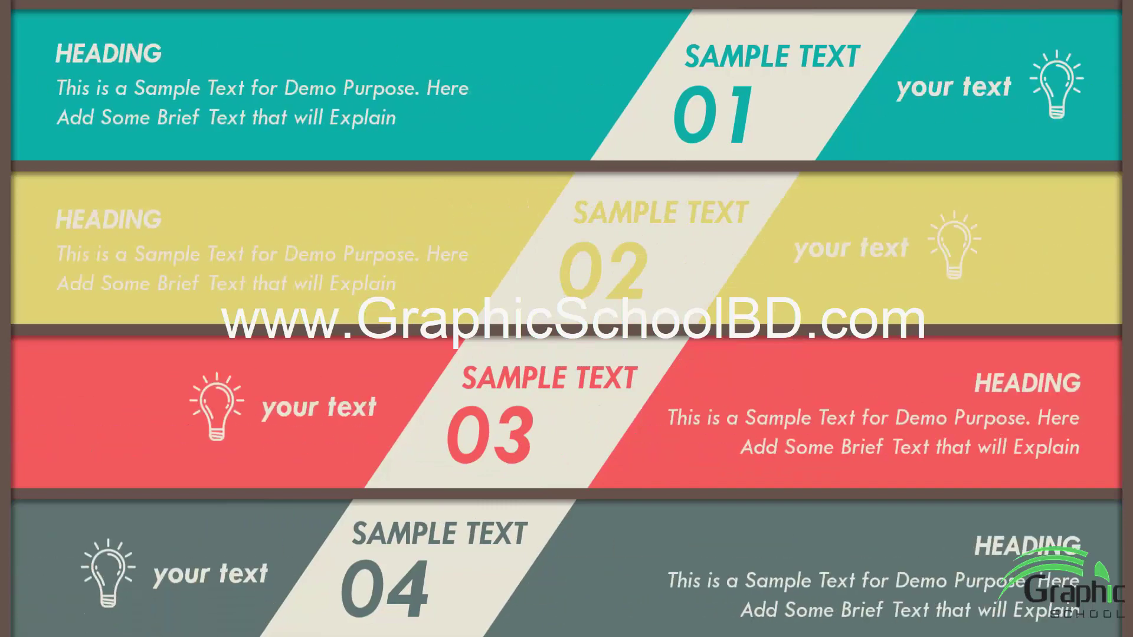
pyautogui.press('Escape')
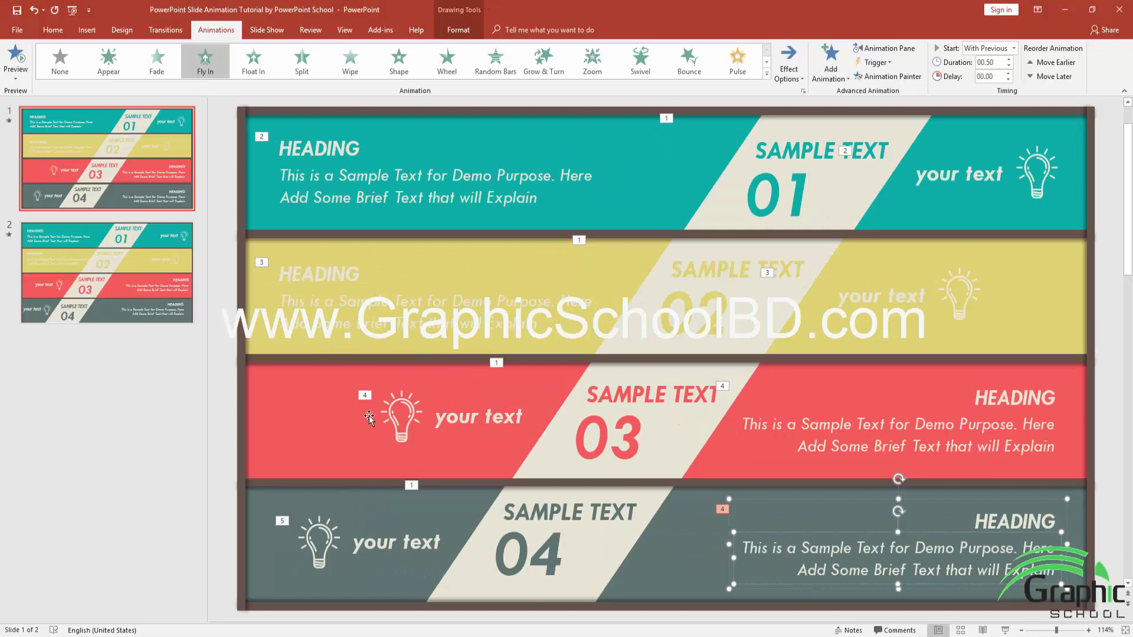